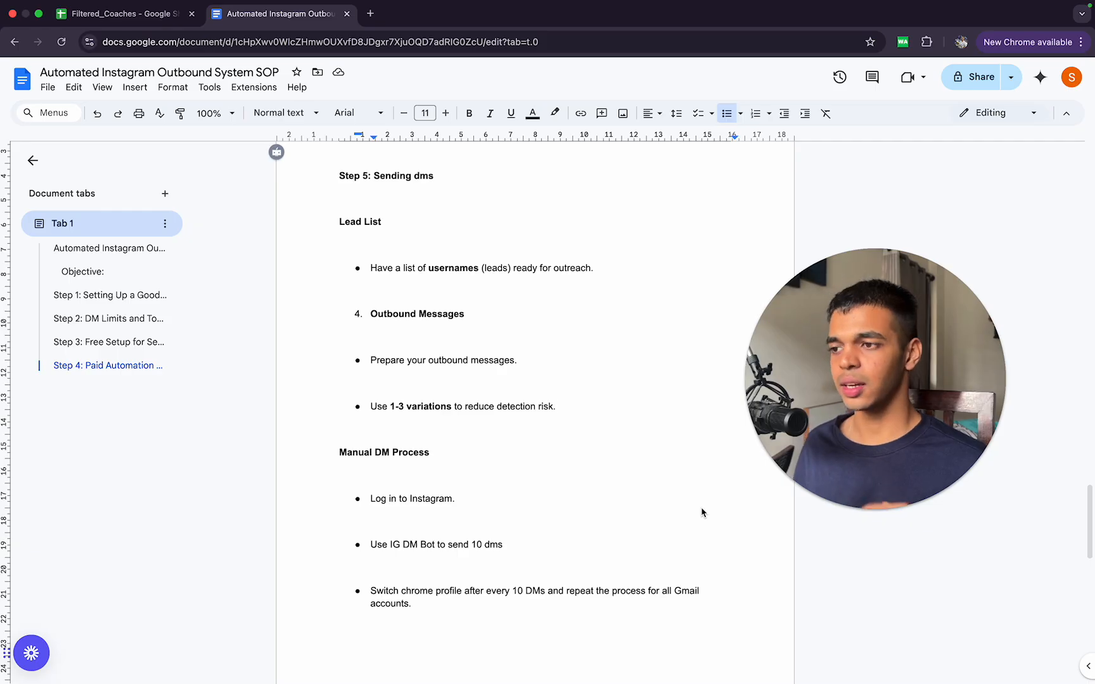
Step: Open Instagram in a new browser tab and go to the signed-in account's profile page
left_click(370, 13)
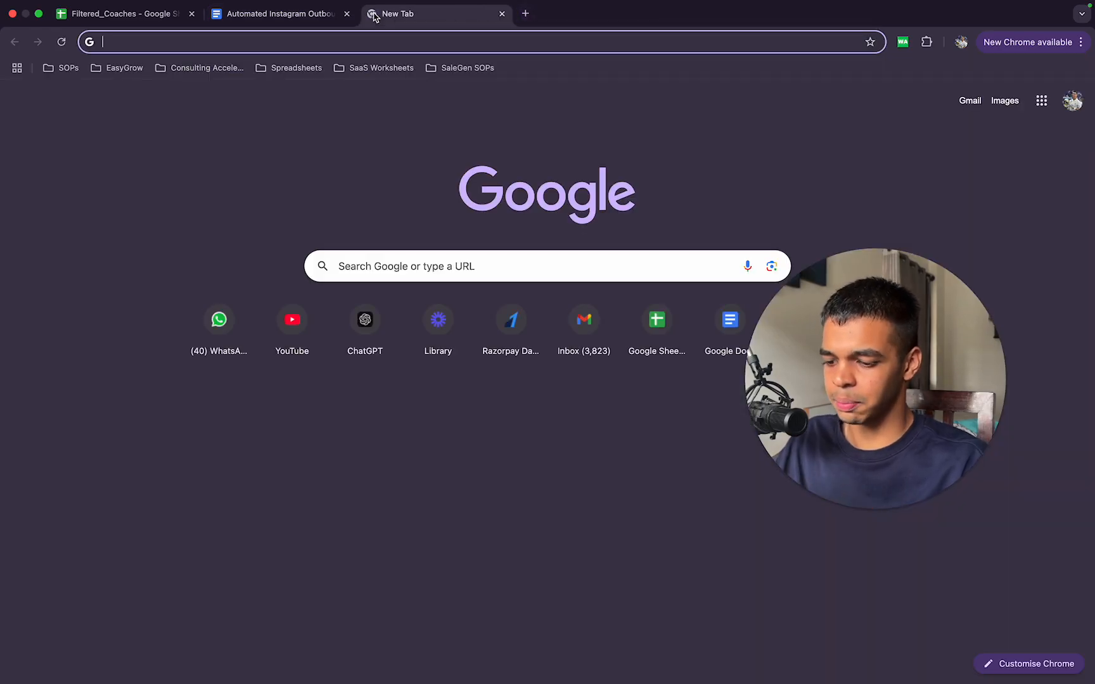
type("in")
key("Return")
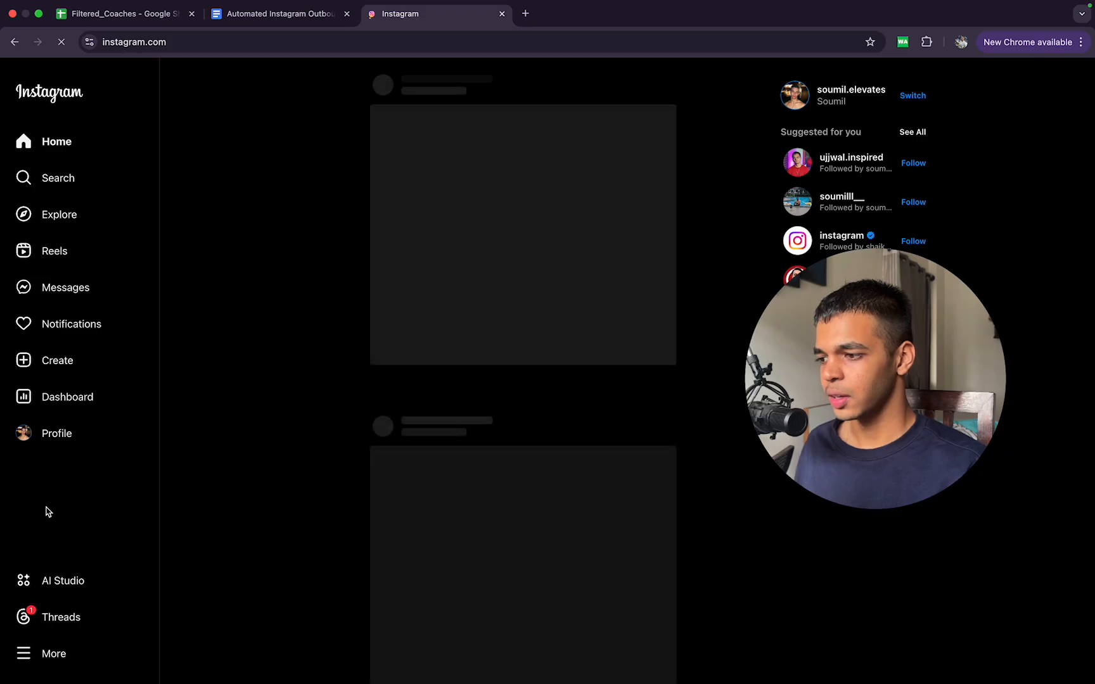
left_click(75, 437)
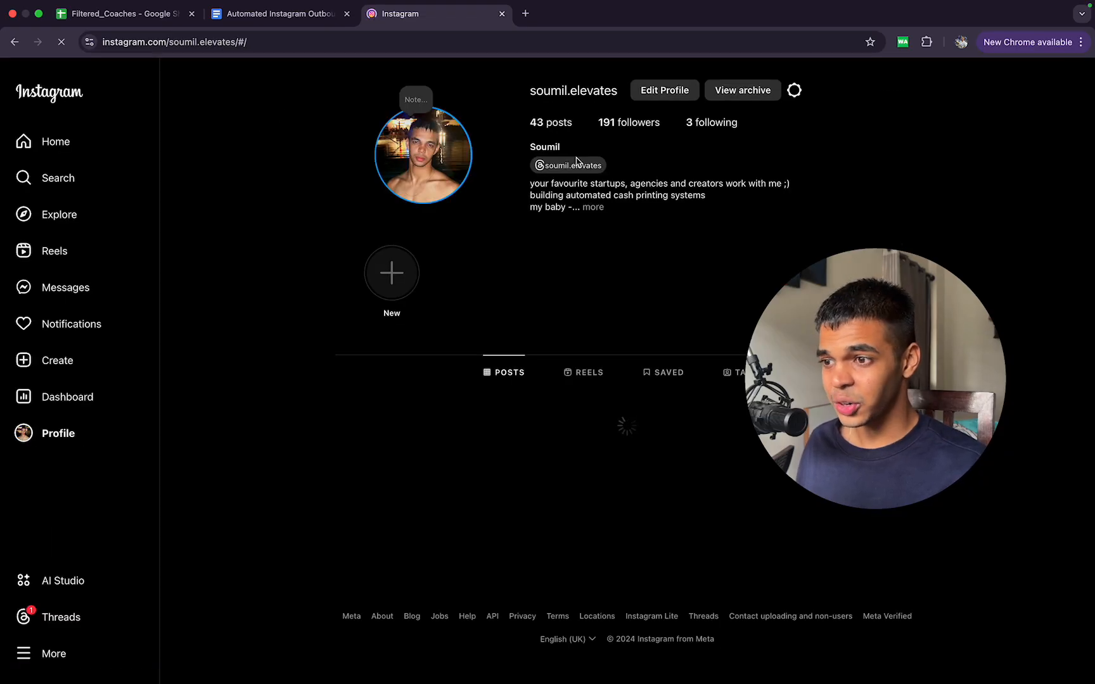
Step: Copy the account's username from the Instagram profile header
double_click(232, 41)
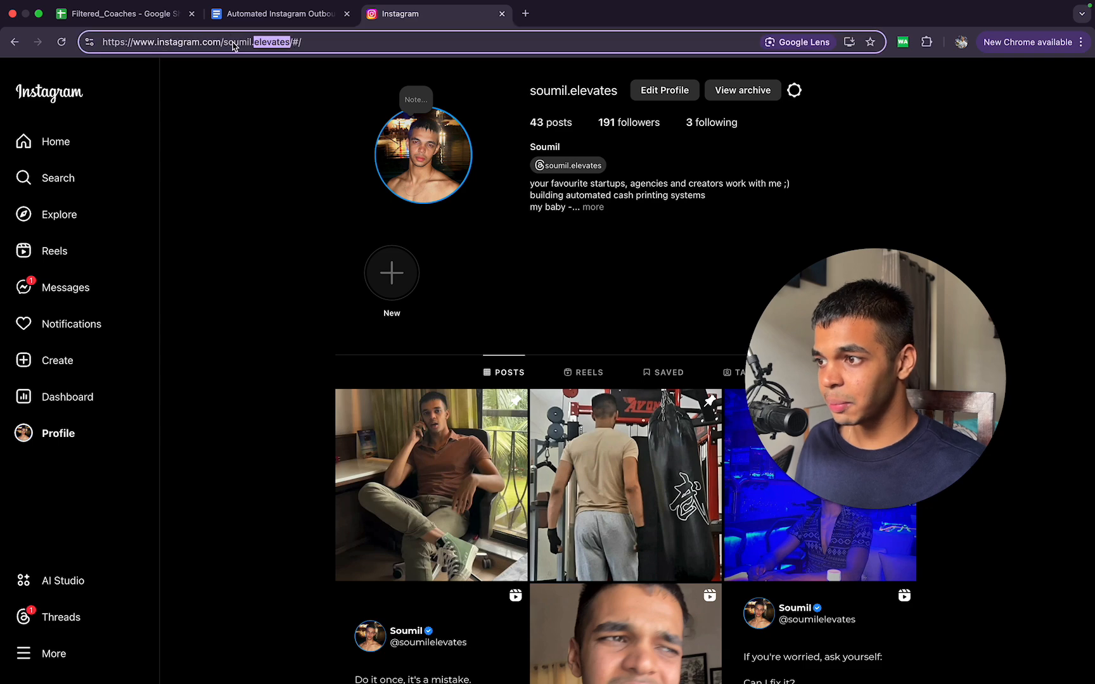
left_click(263, 42)
left_click_drag(621, 97, 564, 88)
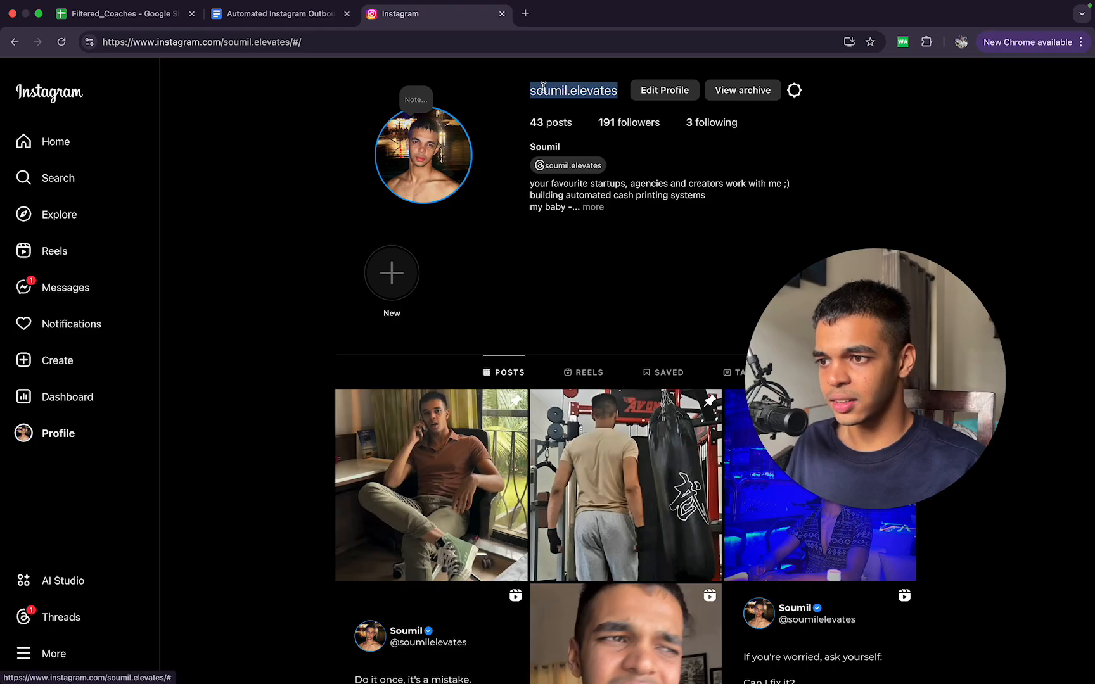
key("cmd+c")
Step: Try the copied username in a blank browser tab, and close it and Instagram to return to the SOP document
left_click(525, 14)
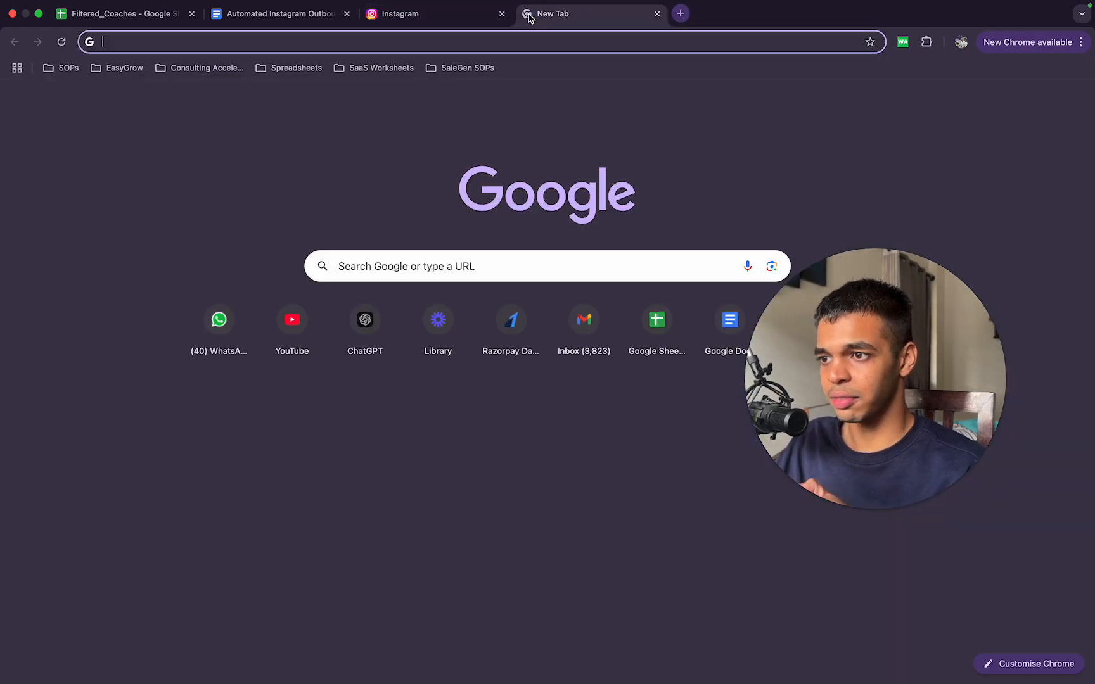
key("cmd+v")
key("super+w")
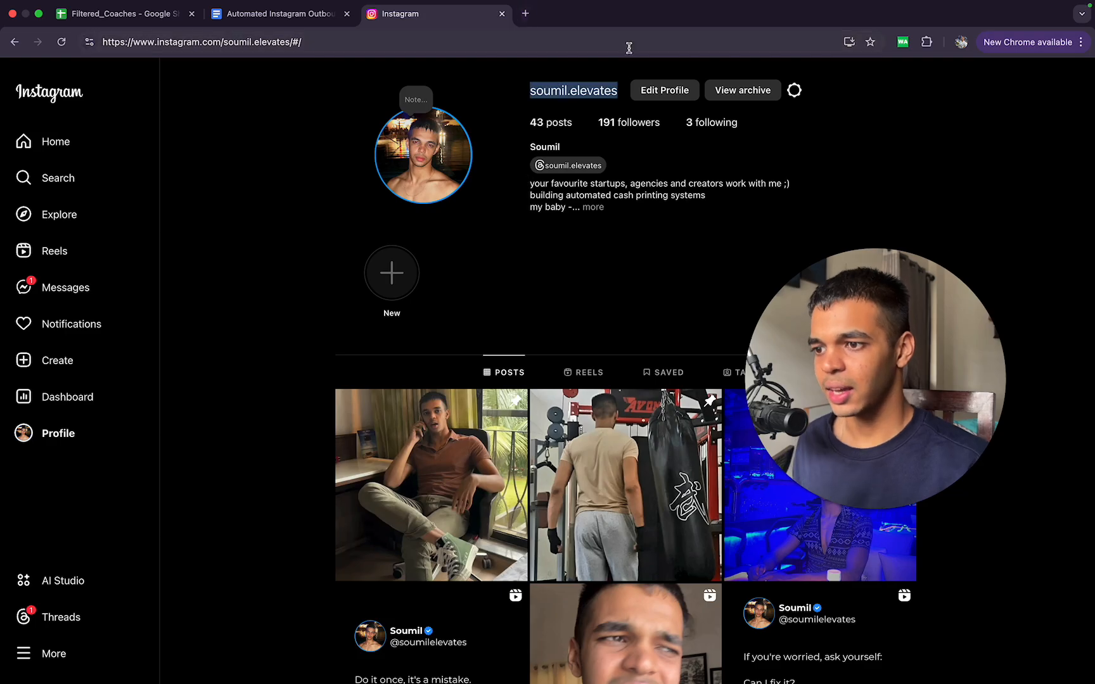
left_click(480, 277)
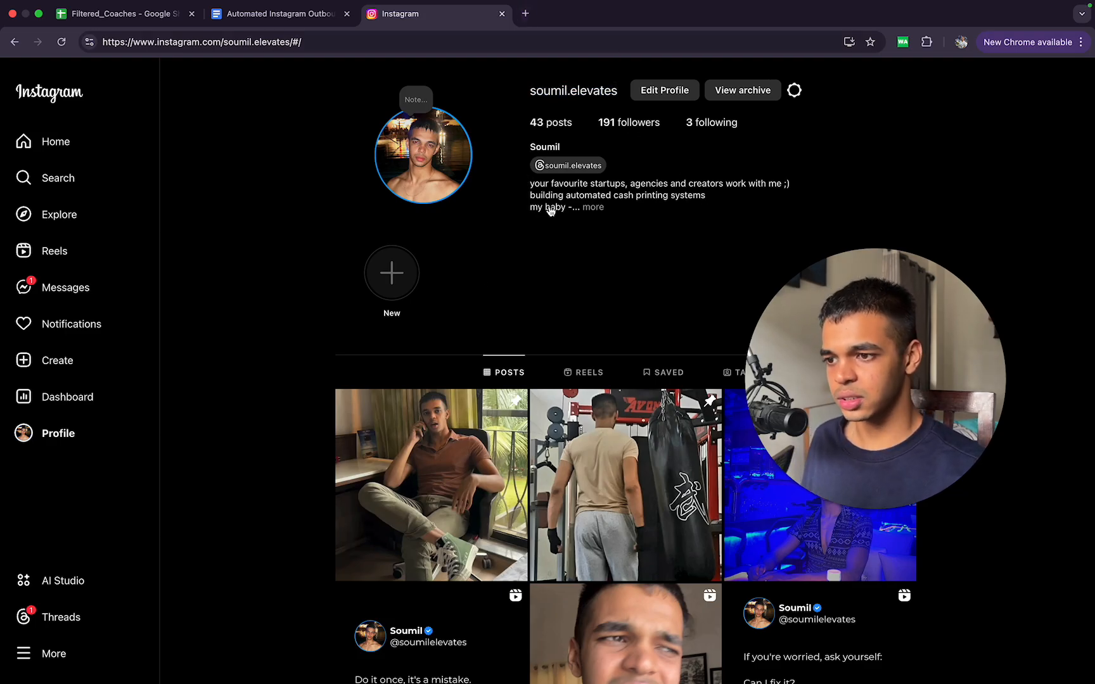
left_click(502, 14)
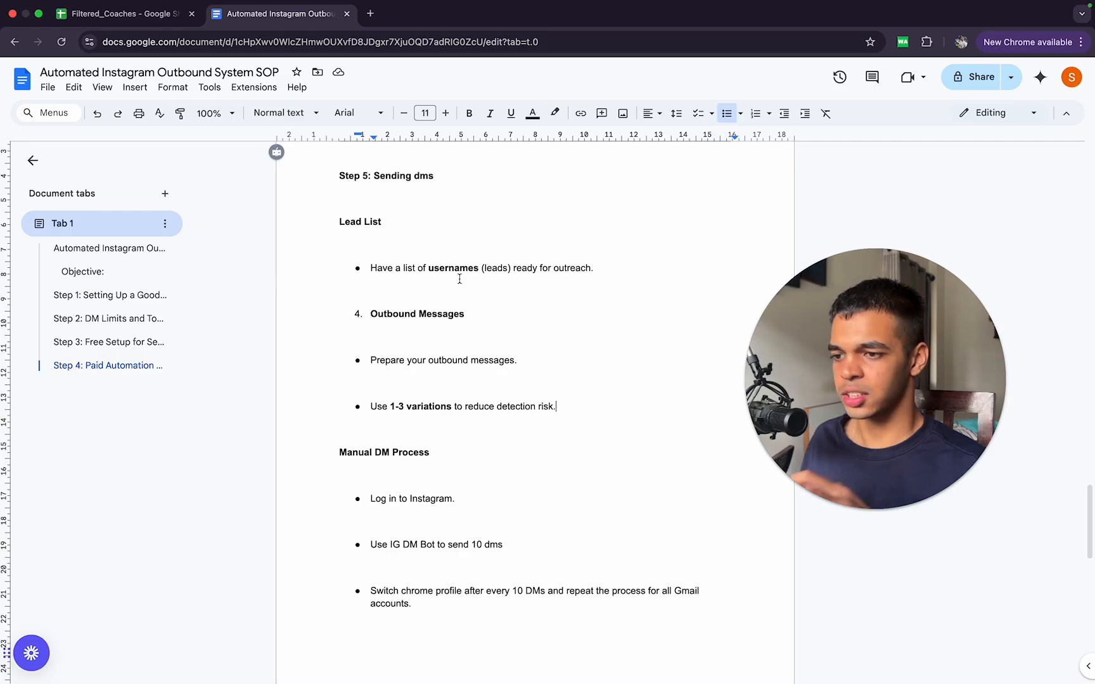
Step: View the Learning section of the Automated Profits Alchemy community in a new tab and return to the SOP document
left_click(370, 13)
type("community.salegen.soumilll.com/communities/groups/salegen-ai-/home")
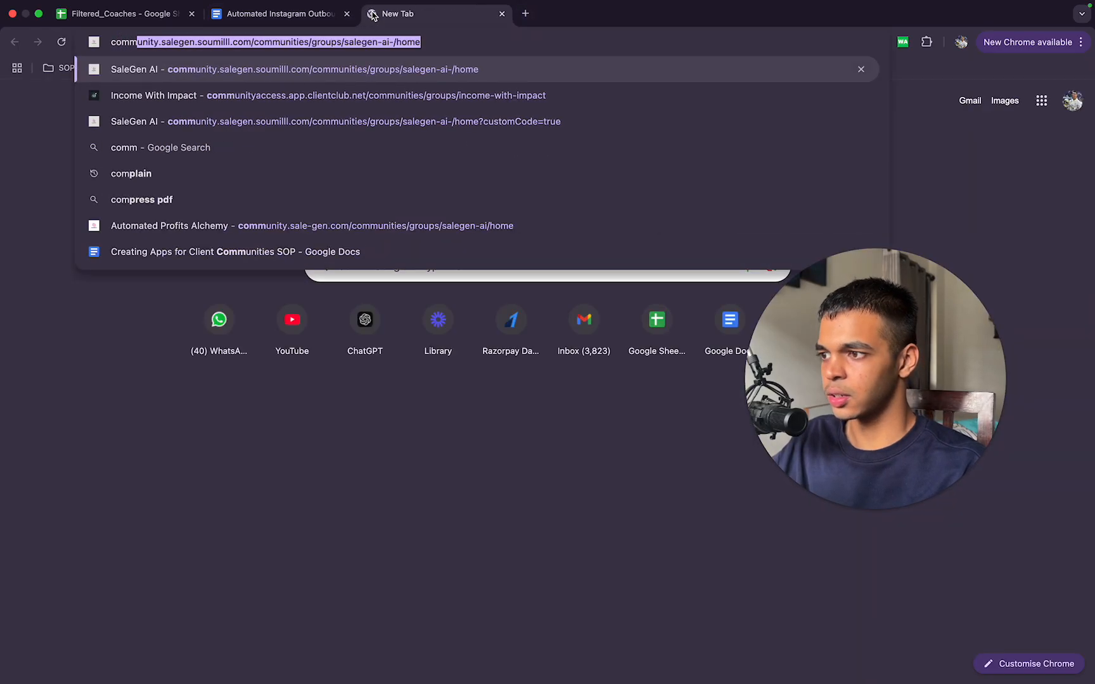
key("super+a")
type("aut")
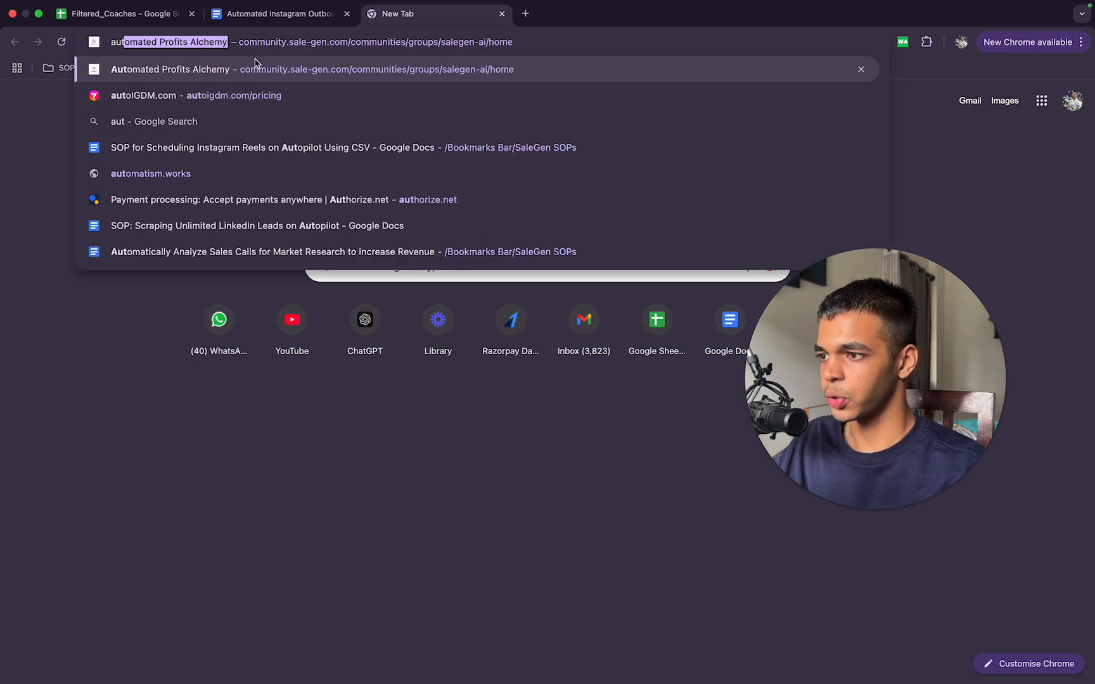
left_click(253, 71)
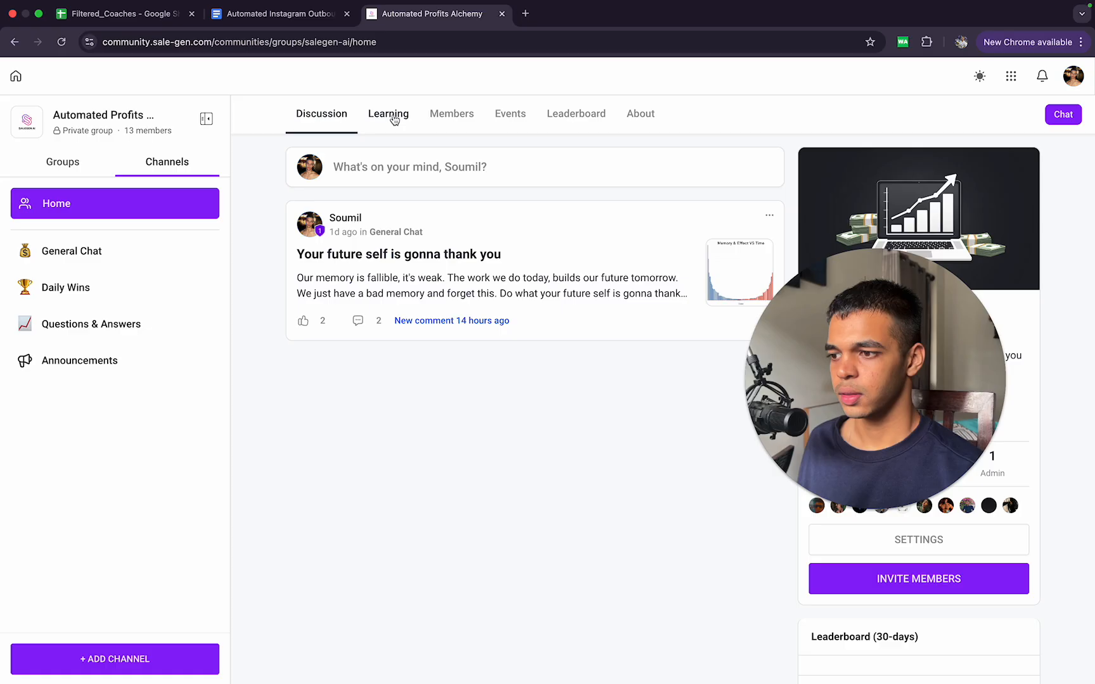
left_click(393, 116)
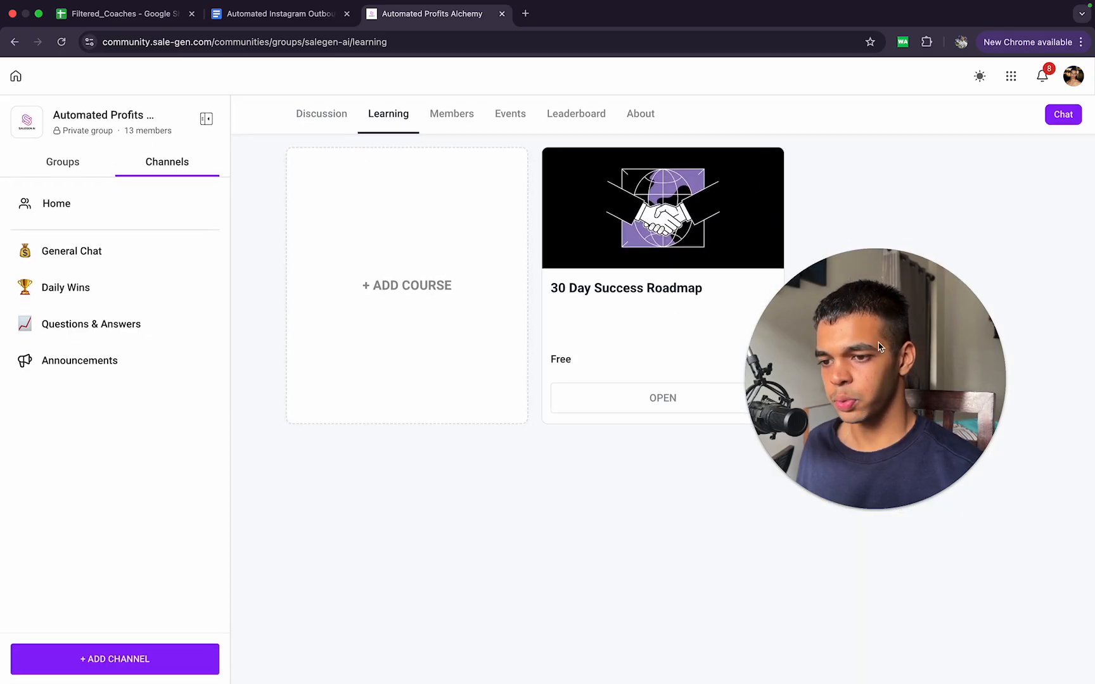
left_click_drag(879, 347, 277, 357)
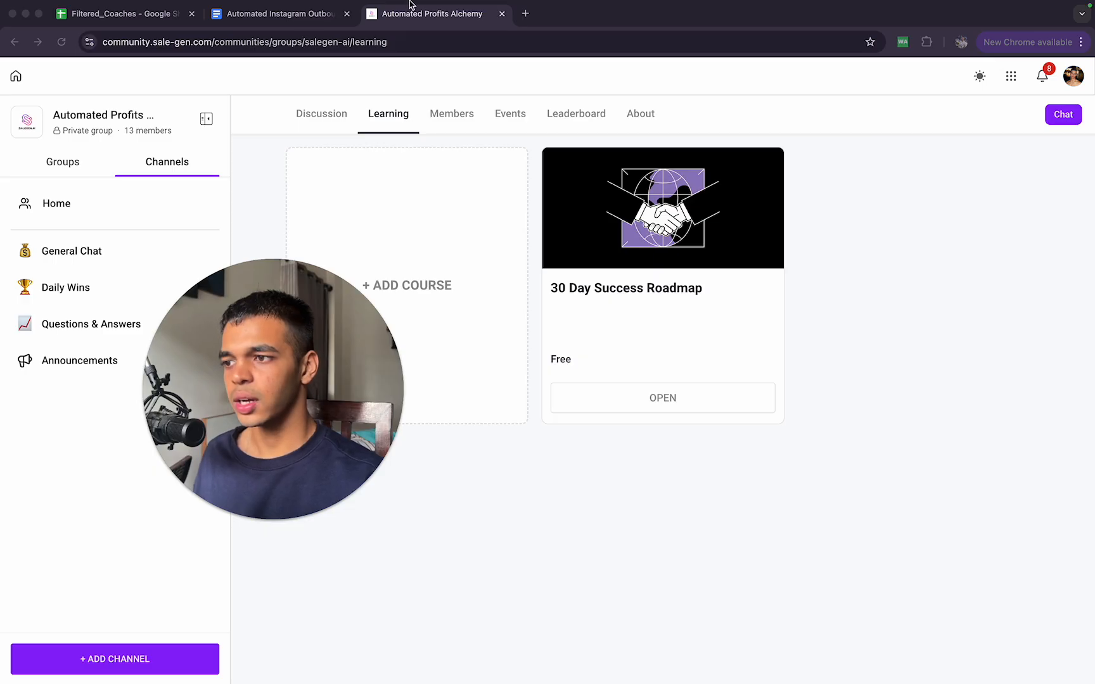
left_click(502, 15)
left_click_drag(299, 393, 903, 314)
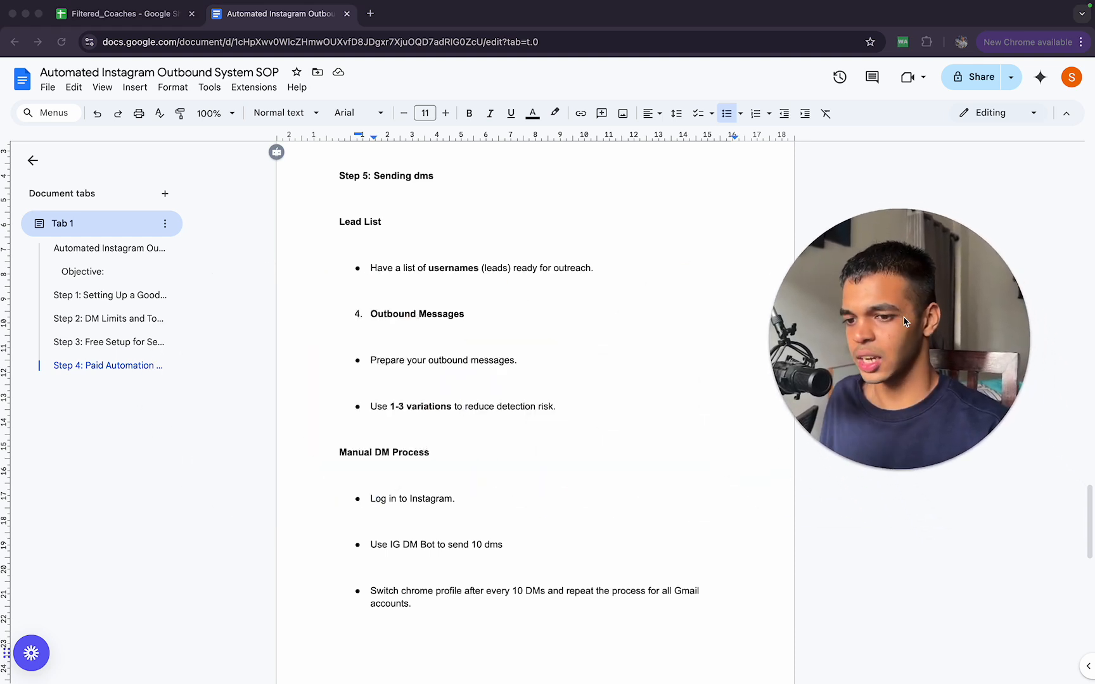
Step: Open ChatGPT in a new tab and bring up the earlier "CSV Data Formatting Request" conversation
left_click(370, 15)
type("chat")
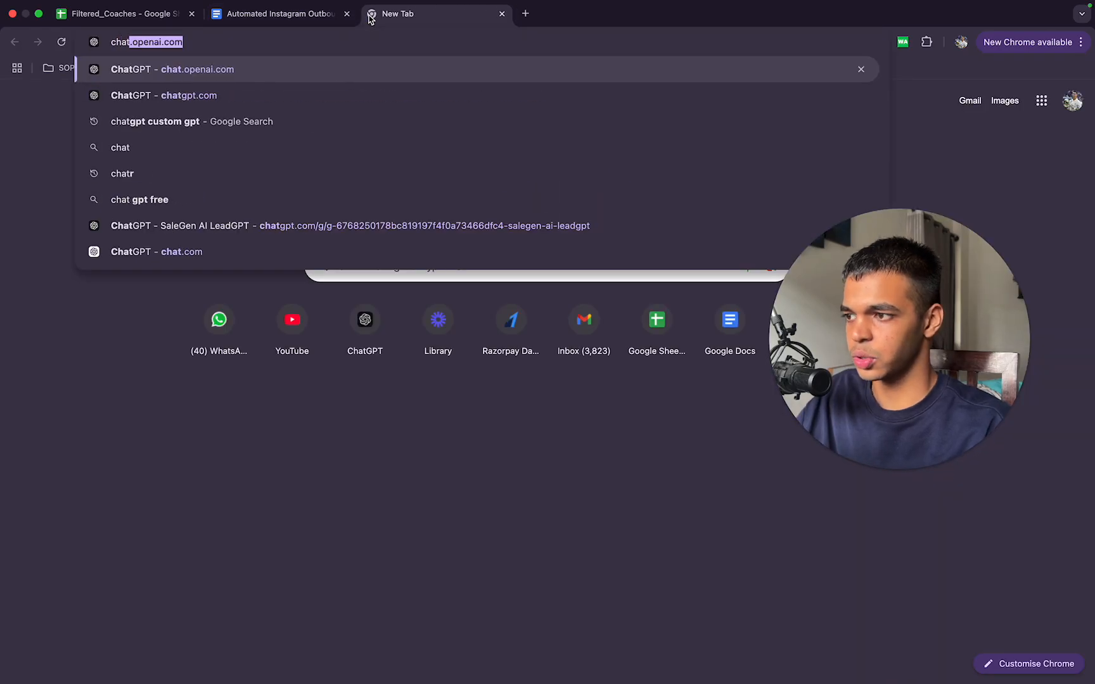
key("Return")
left_click_drag(914, 286, 159, 414)
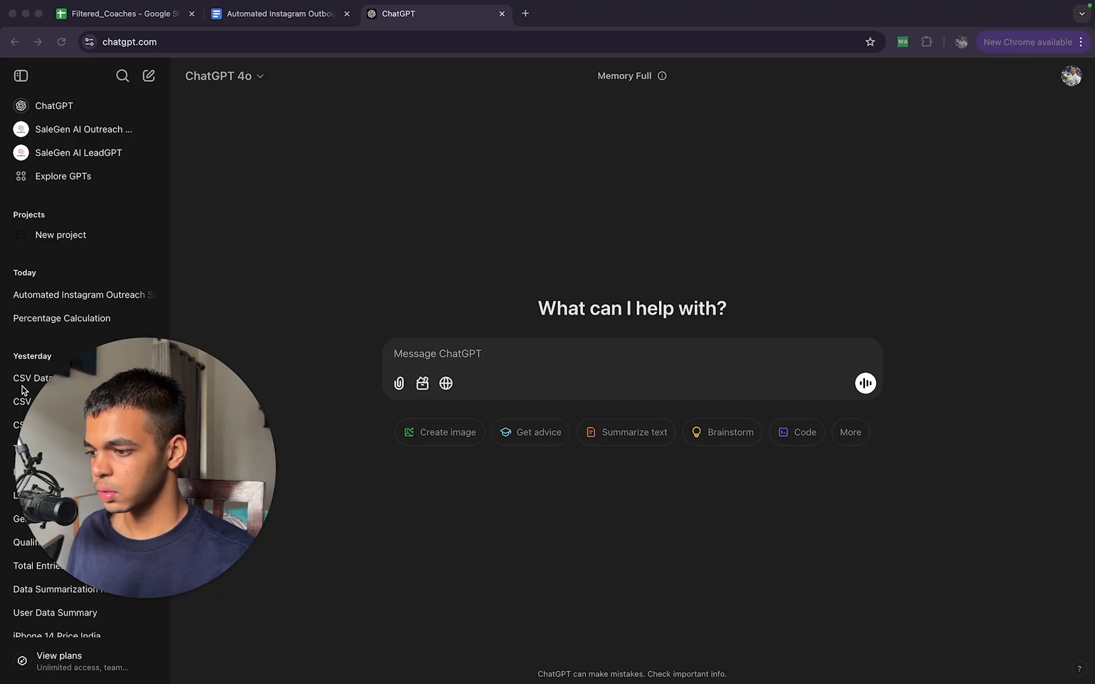
left_click(71, 314)
mouse_move(169, 566)
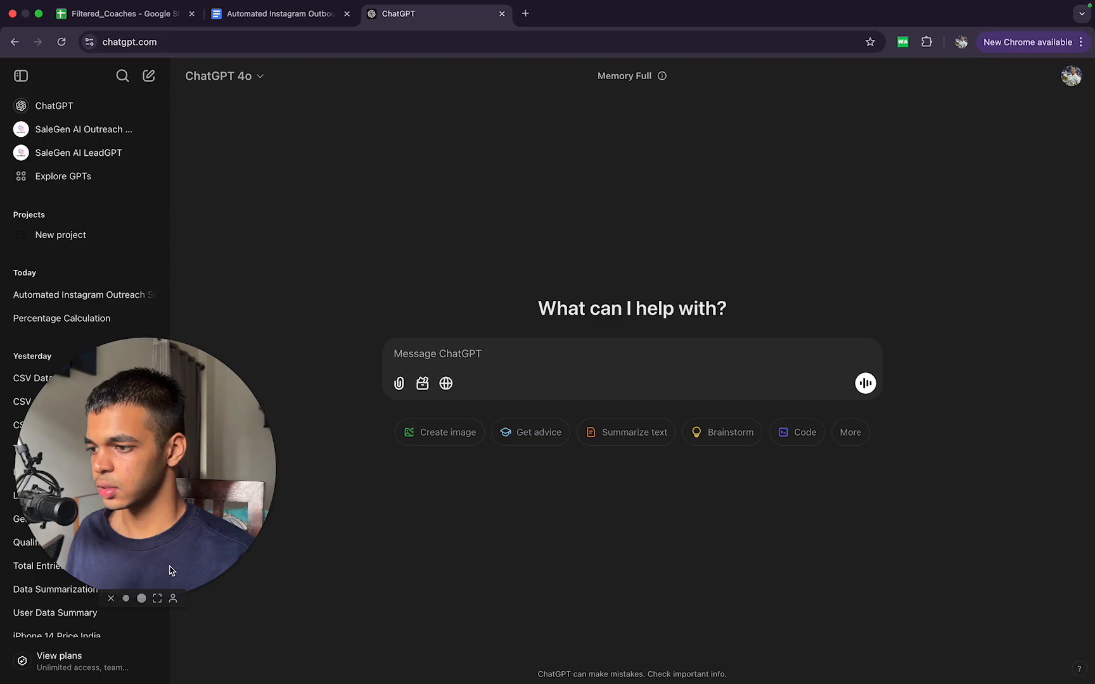
left_click(126, 598)
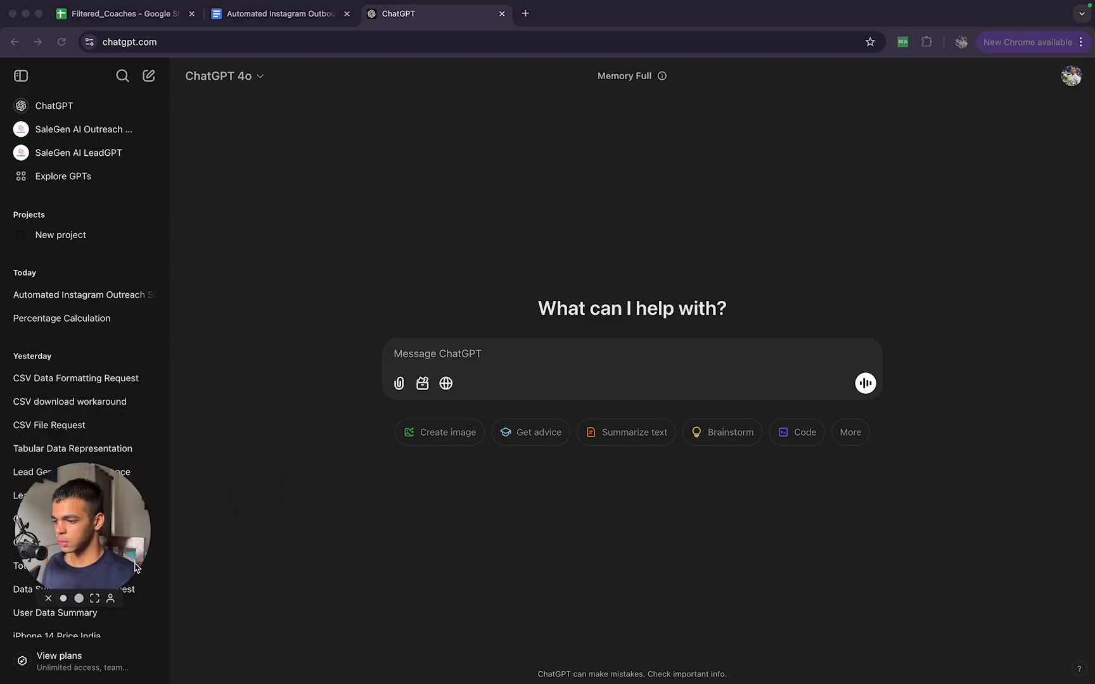
left_click(75, 429)
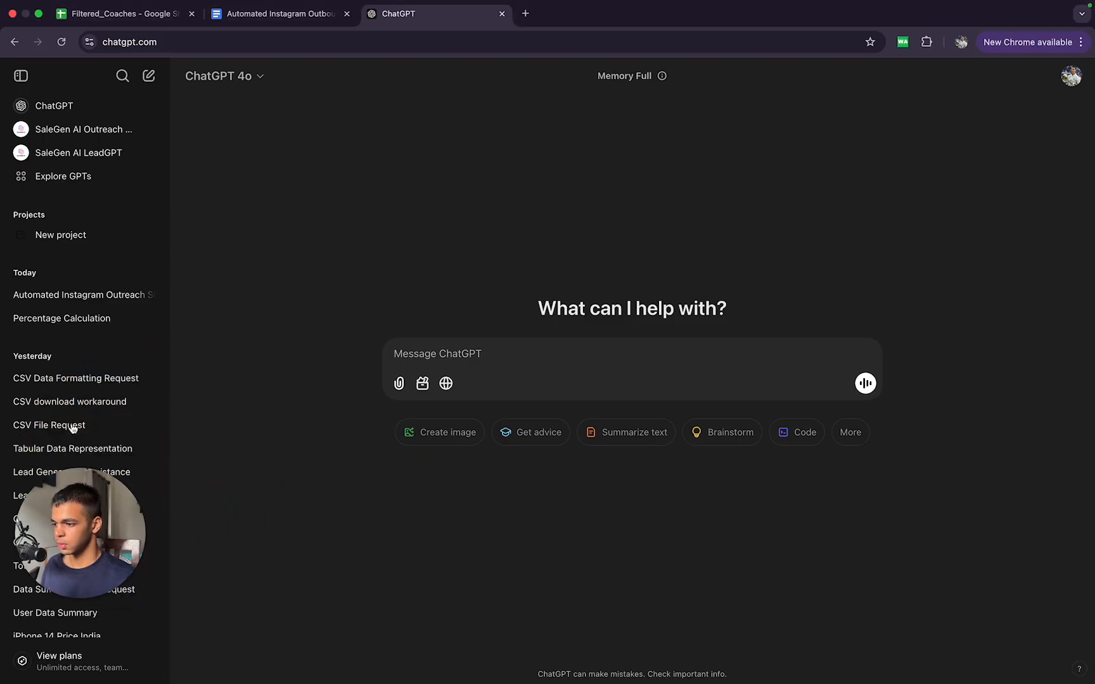
left_click(102, 384)
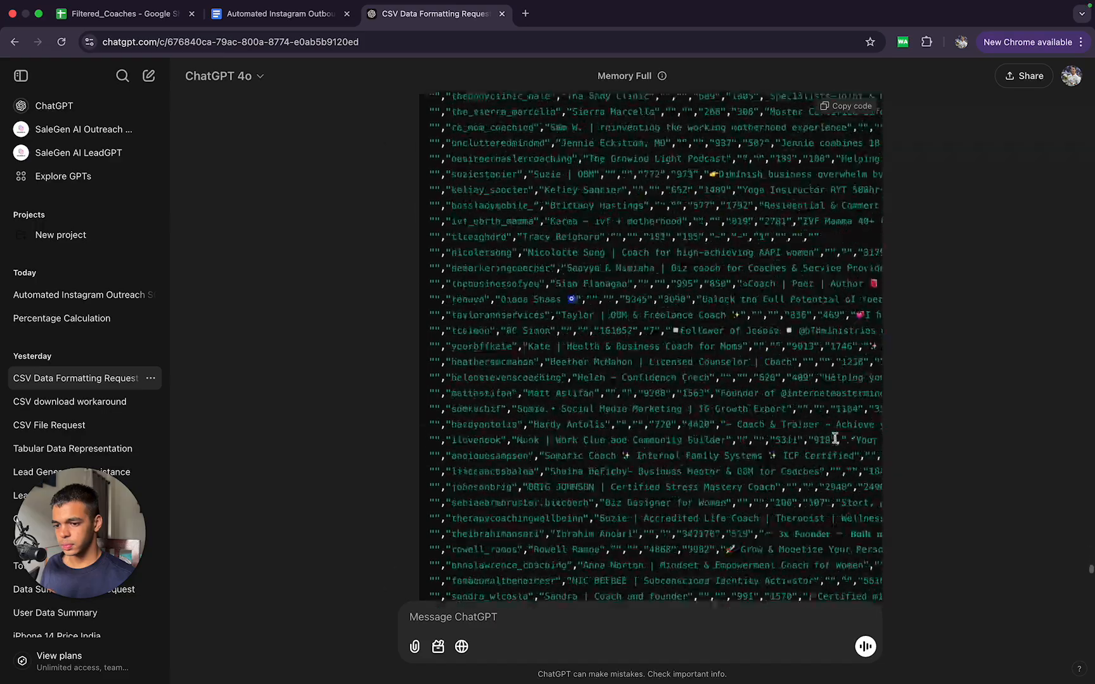
Step: Review the lead data and filtering prompts in the ChatGPT conversation, and close it to return to the SOP document
scroll(835, 442, "up", 20)
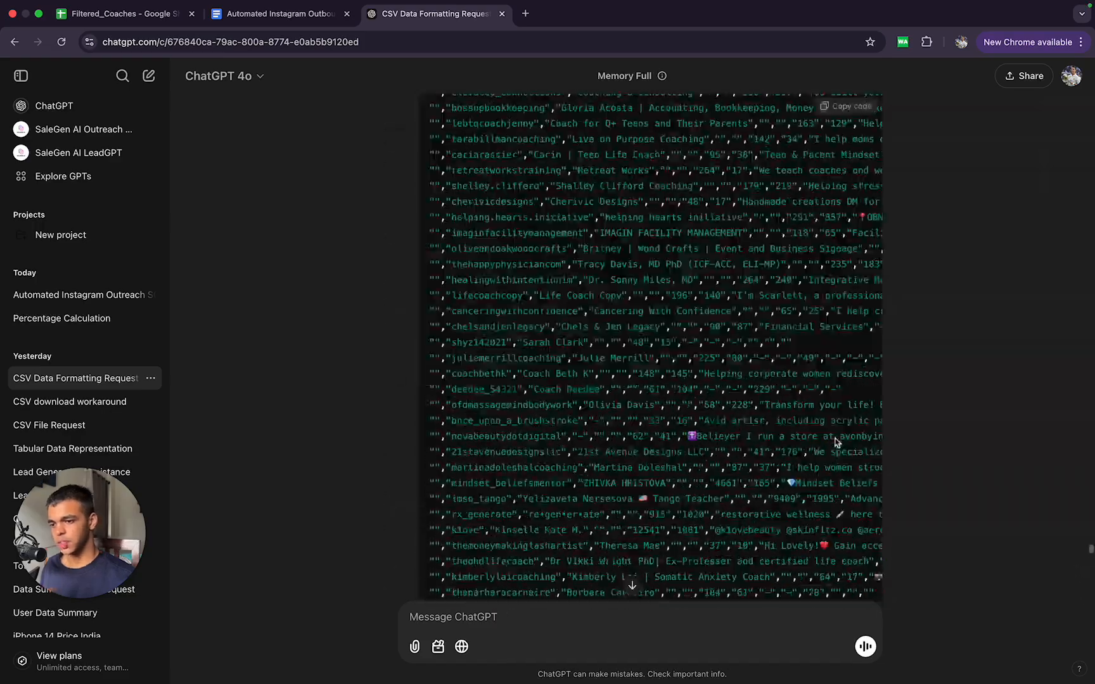
scroll(835, 442, "down", 20)
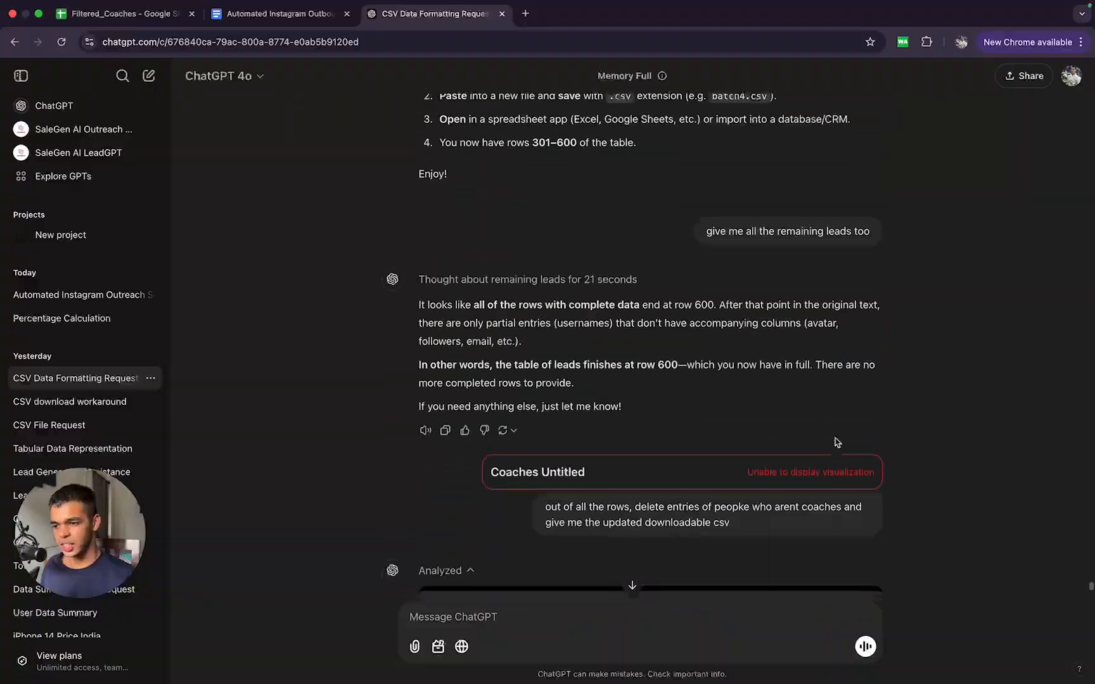
scroll(835, 443, "up", 20)
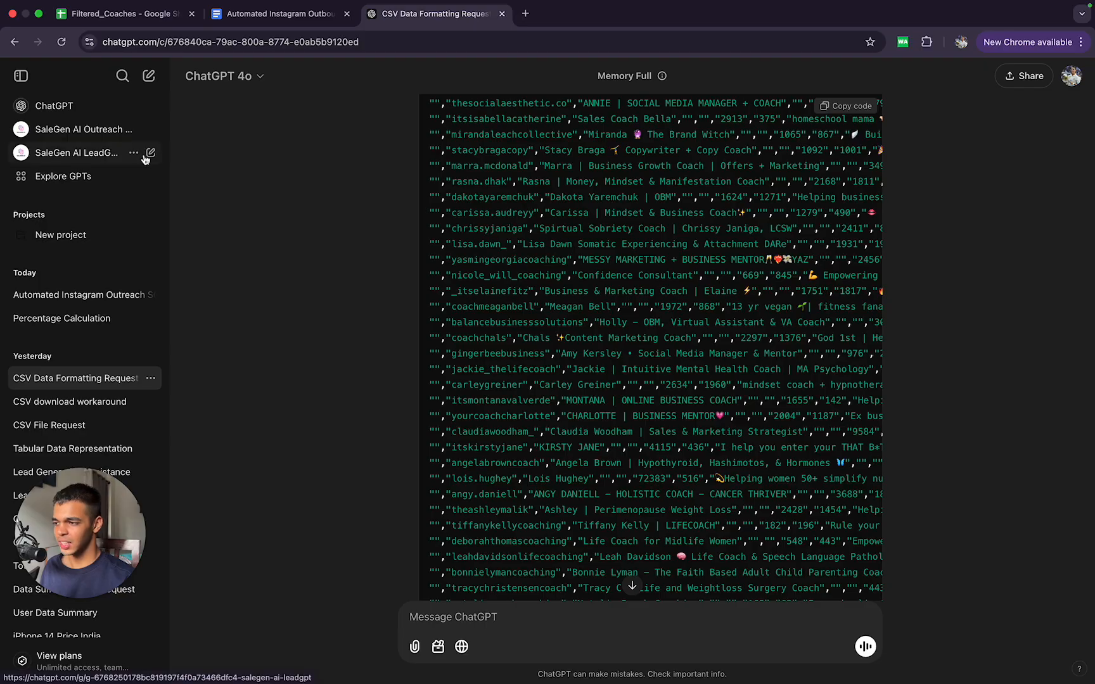
left_click(502, 14)
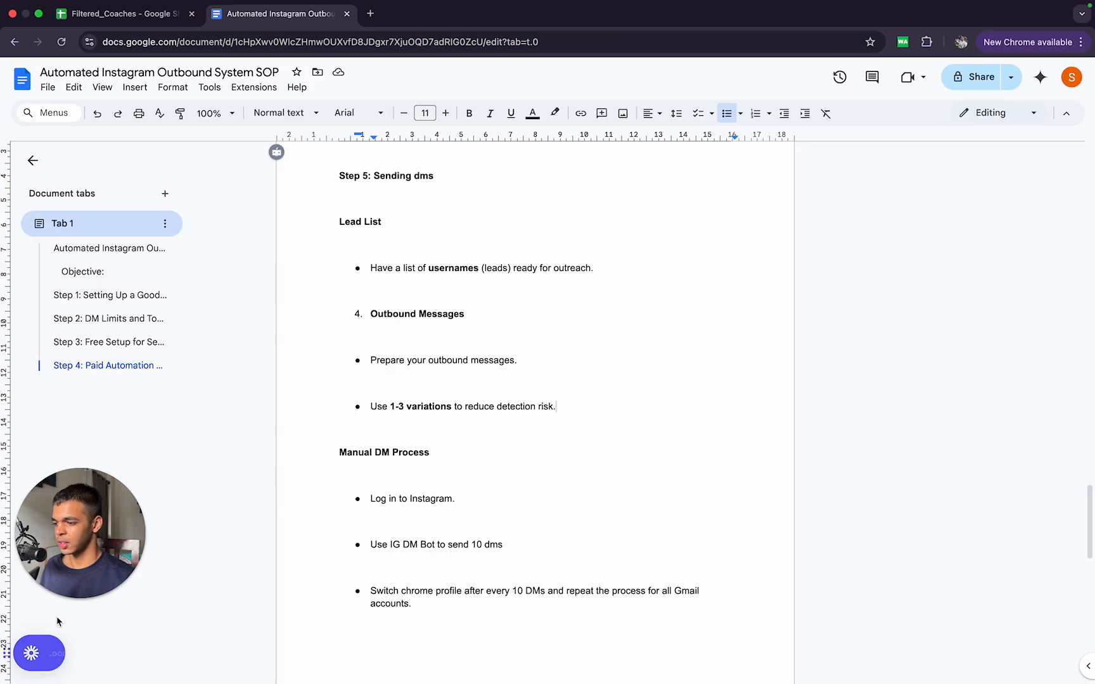
left_click(77, 599)
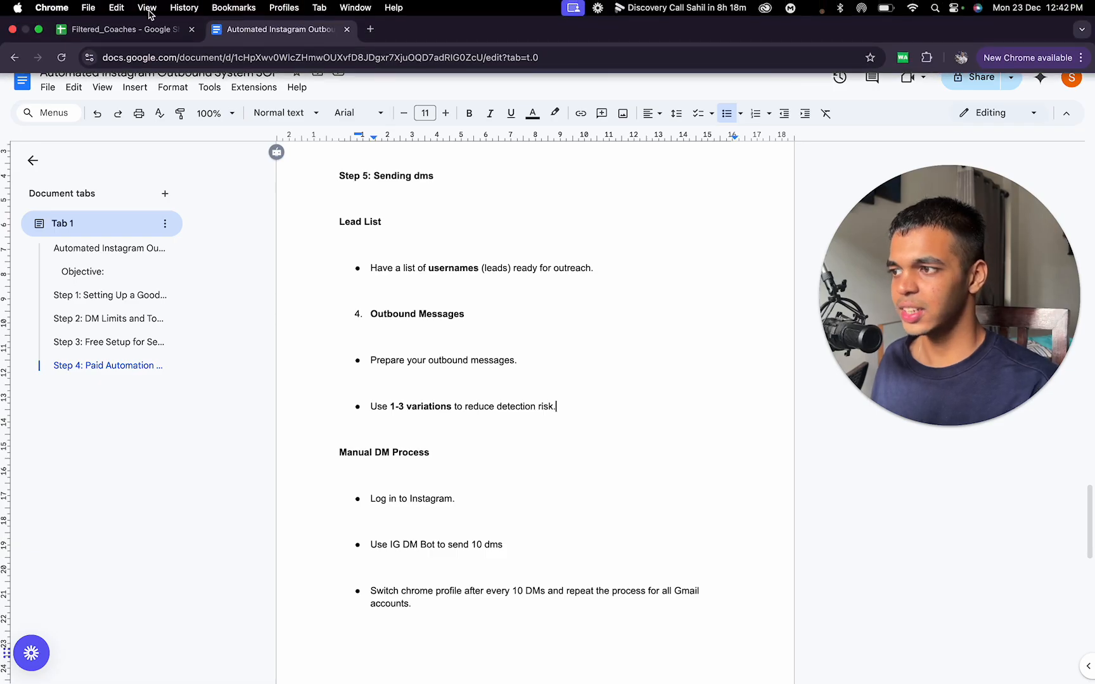
Step: Switch to the Filtered_Coaches spreadsheet and examine the lead columns from user name through email to city
left_click(114, 14)
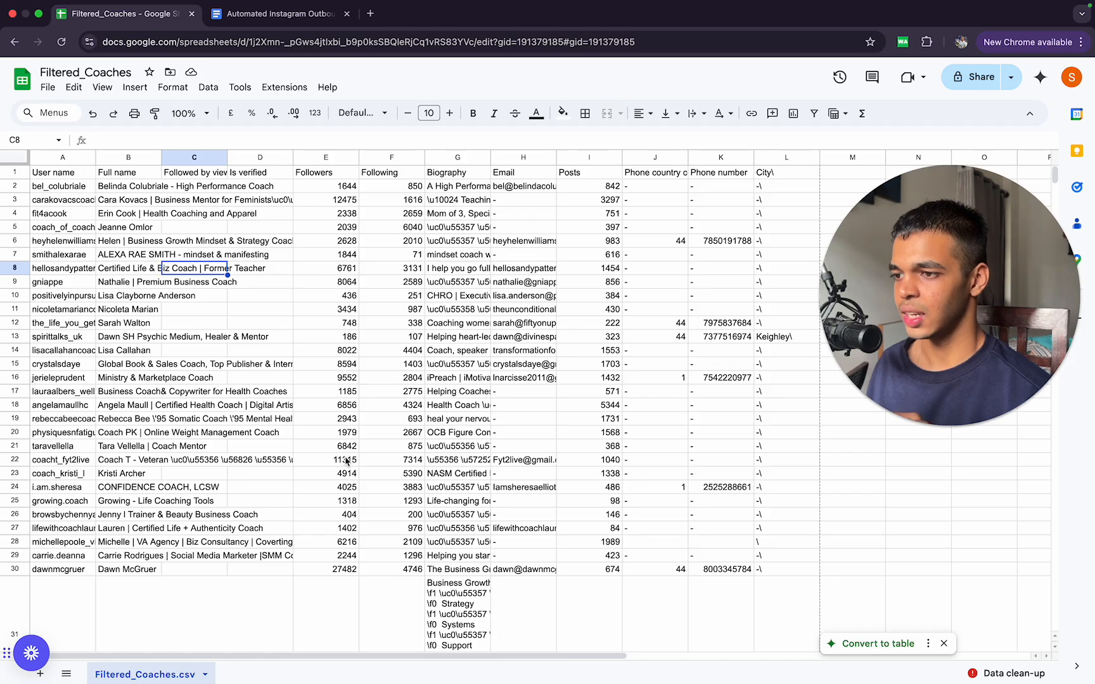
left_click(73, 186)
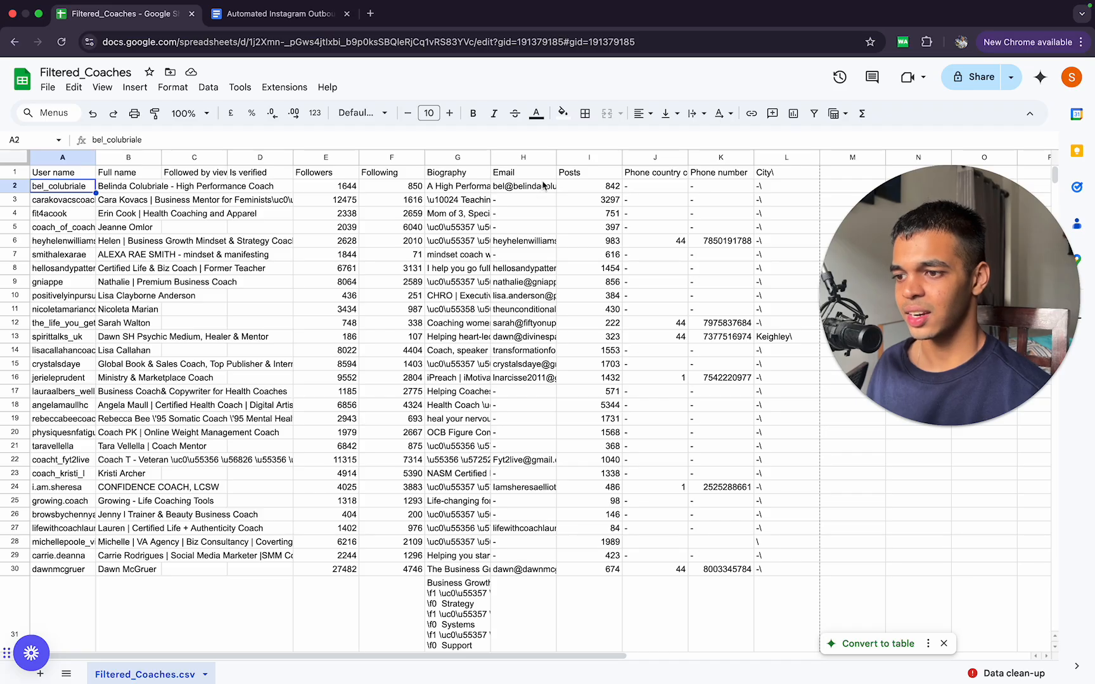
scroll(536, 389, "right", 4)
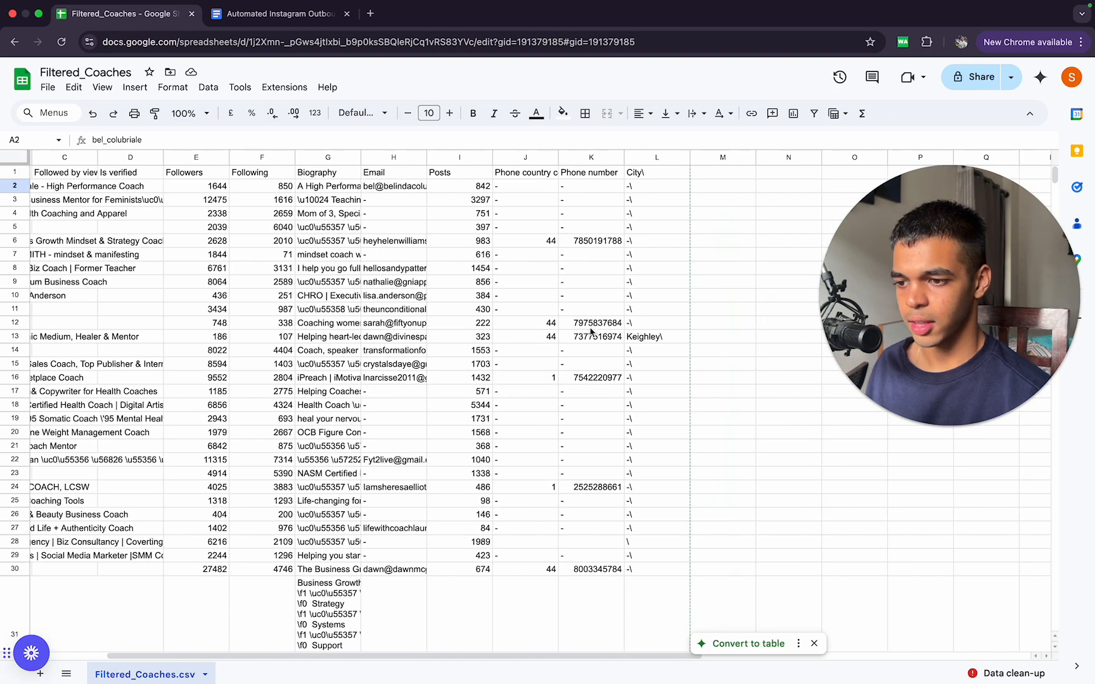
scroll(583, 403, "left", 4)
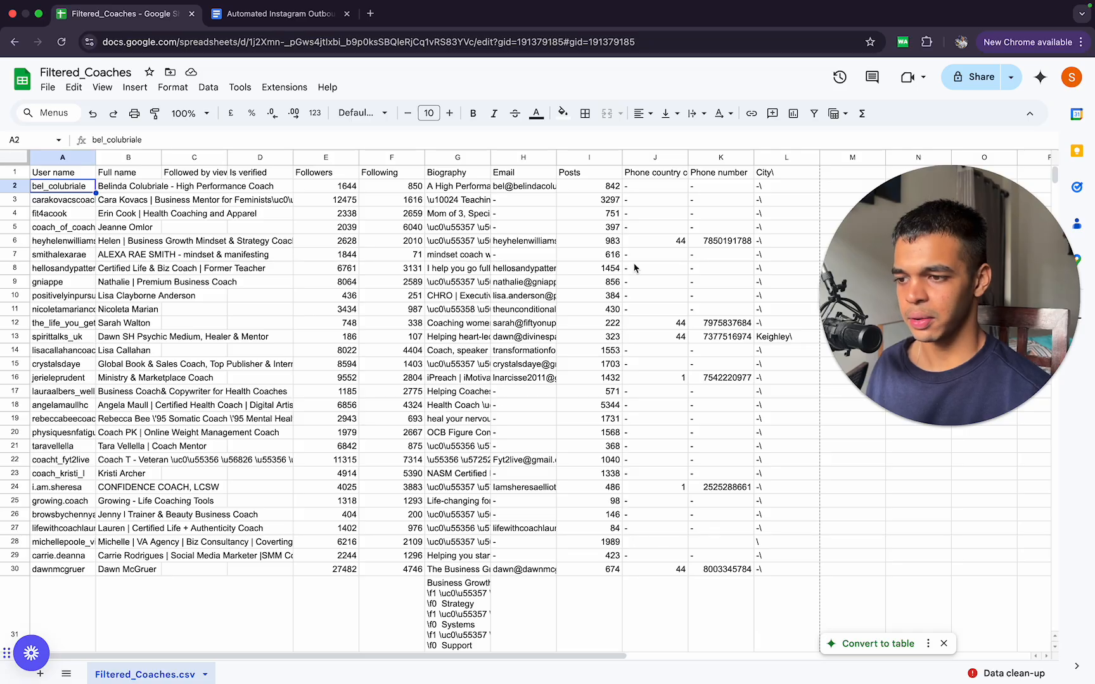
left_click(531, 392)
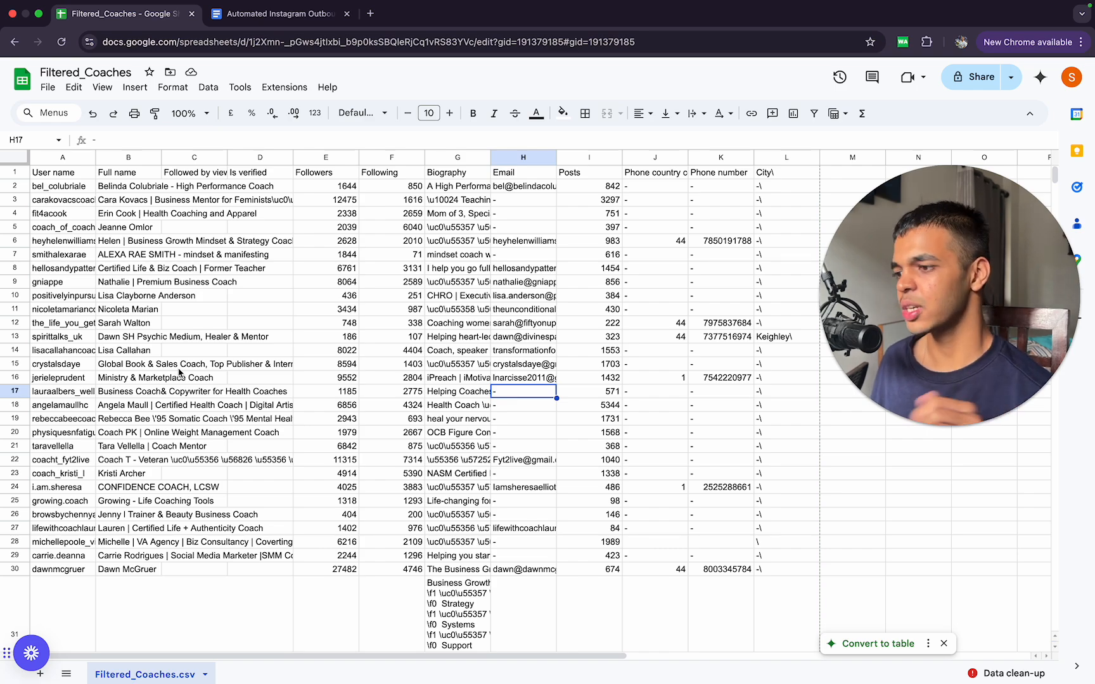
Step: Look through the coach lead rows down to the end of the list
scroll(179, 372, "down", 2)
scroll(179, 372, "down", 10)
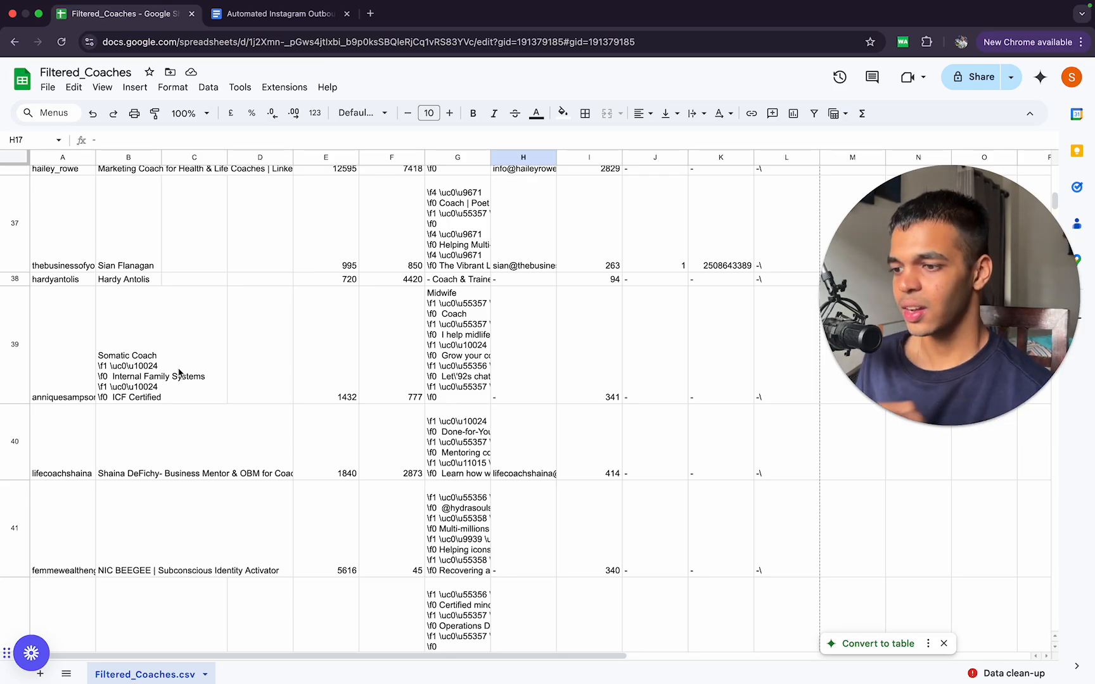
scroll(415, 393, "up", 15)
scroll(408, 304, "down", 14)
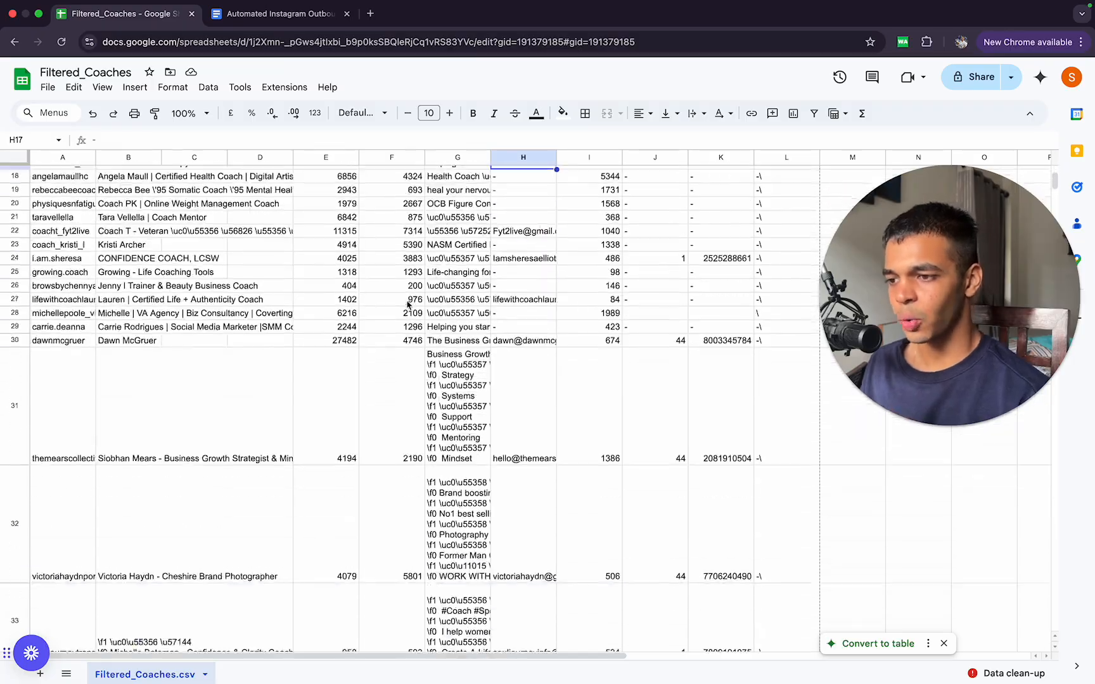
scroll(407, 297, "up", 15)
scroll(407, 298, "down", 20)
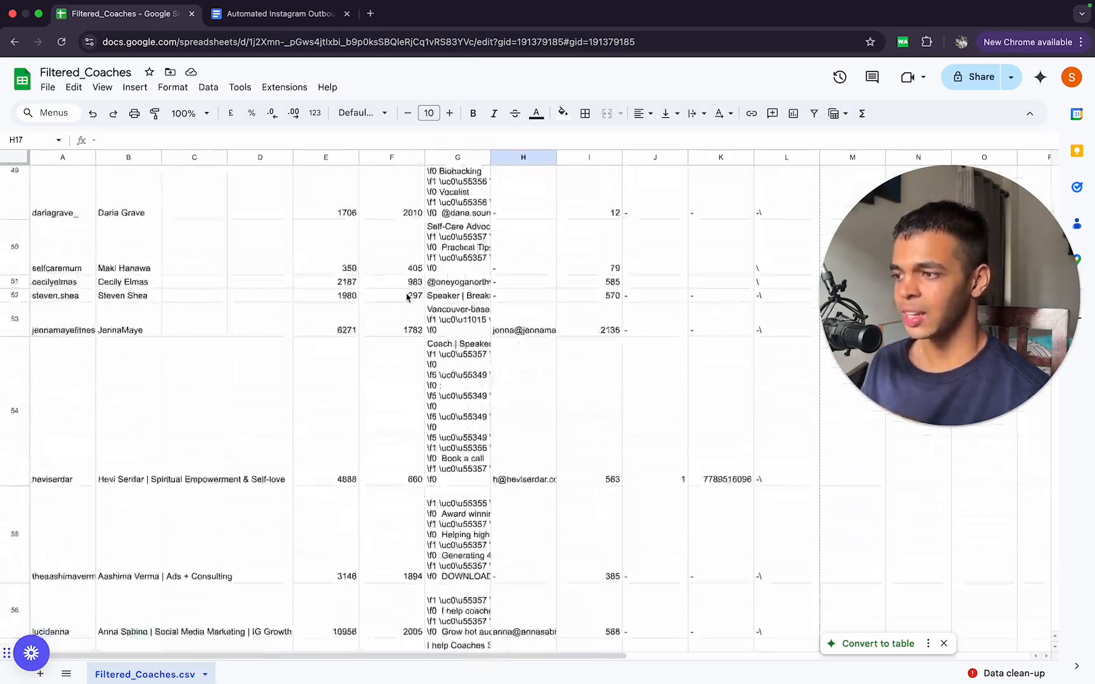
scroll(406, 298, "down", 20)
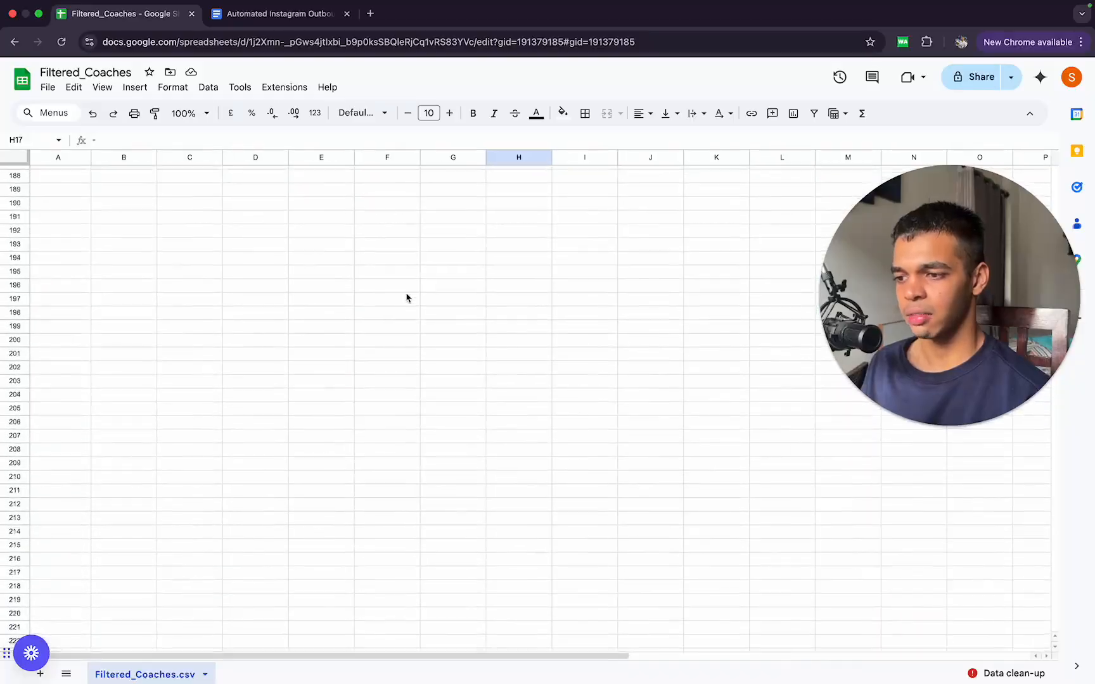
Step: Look back through the coach lead rows up to the column headers of the Filtered_Coaches sheet
scroll(406, 297, "down", 1)
scroll(406, 298, "up", 8)
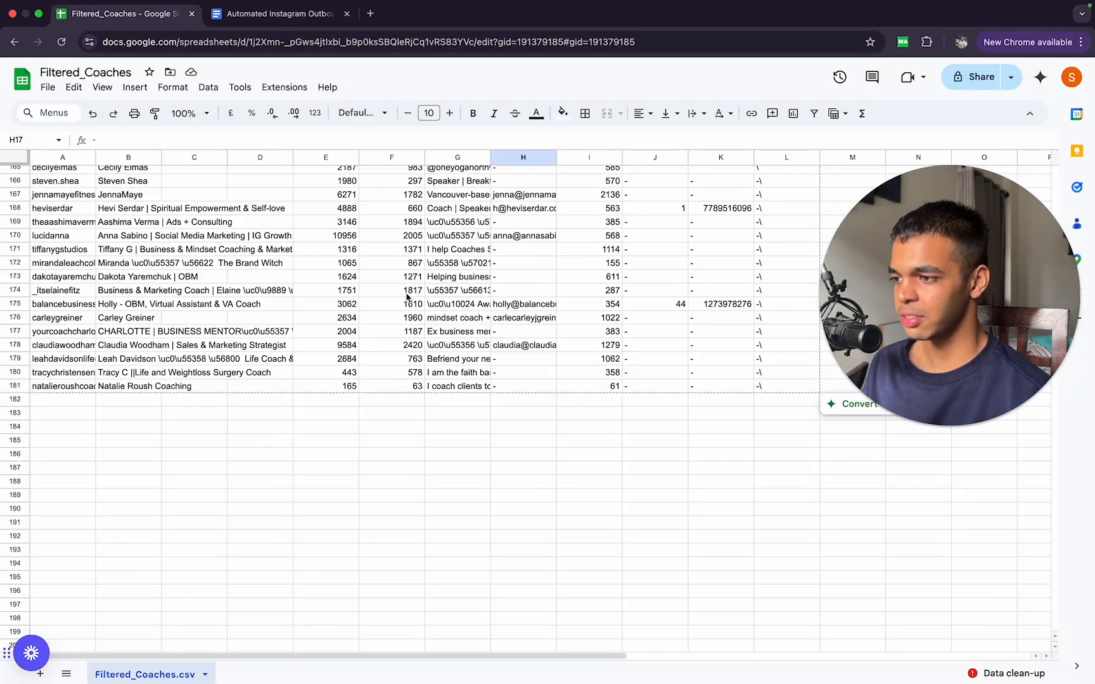
scroll(460, 406, "up", 20)
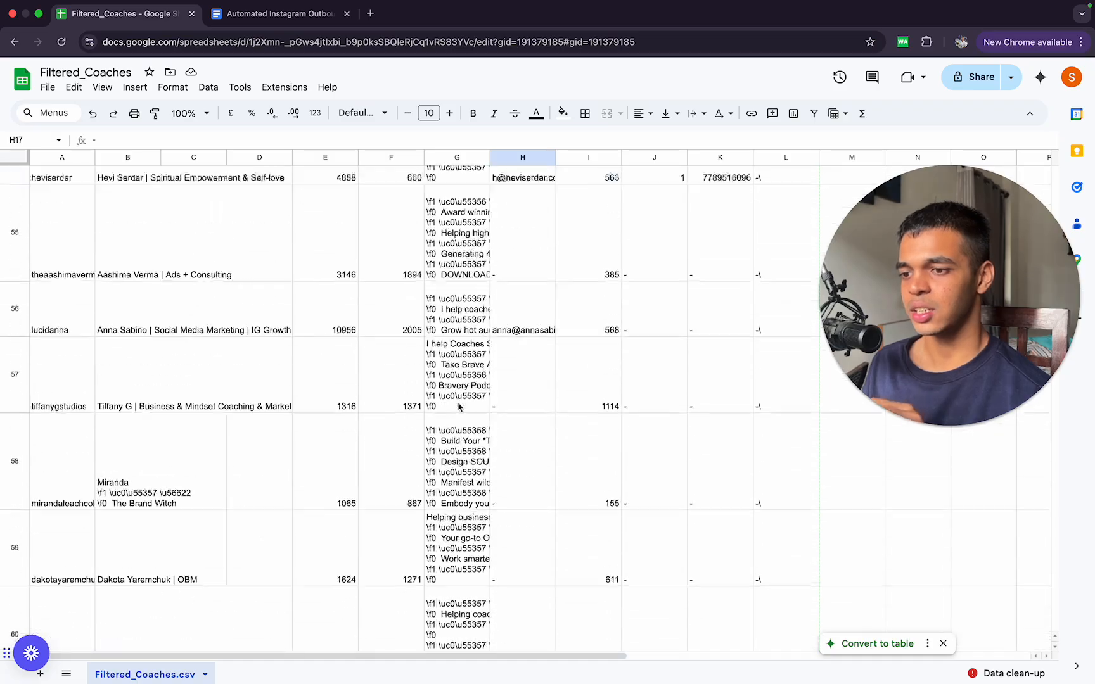
scroll(459, 406, "up", 4)
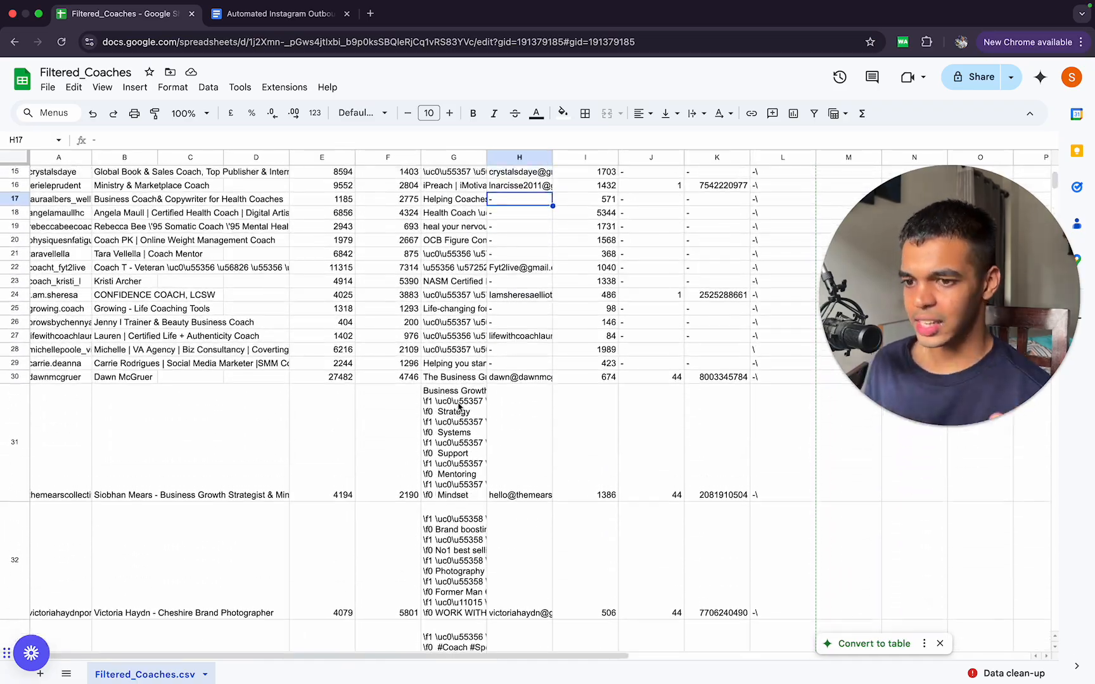
scroll(460, 406, "up", 5)
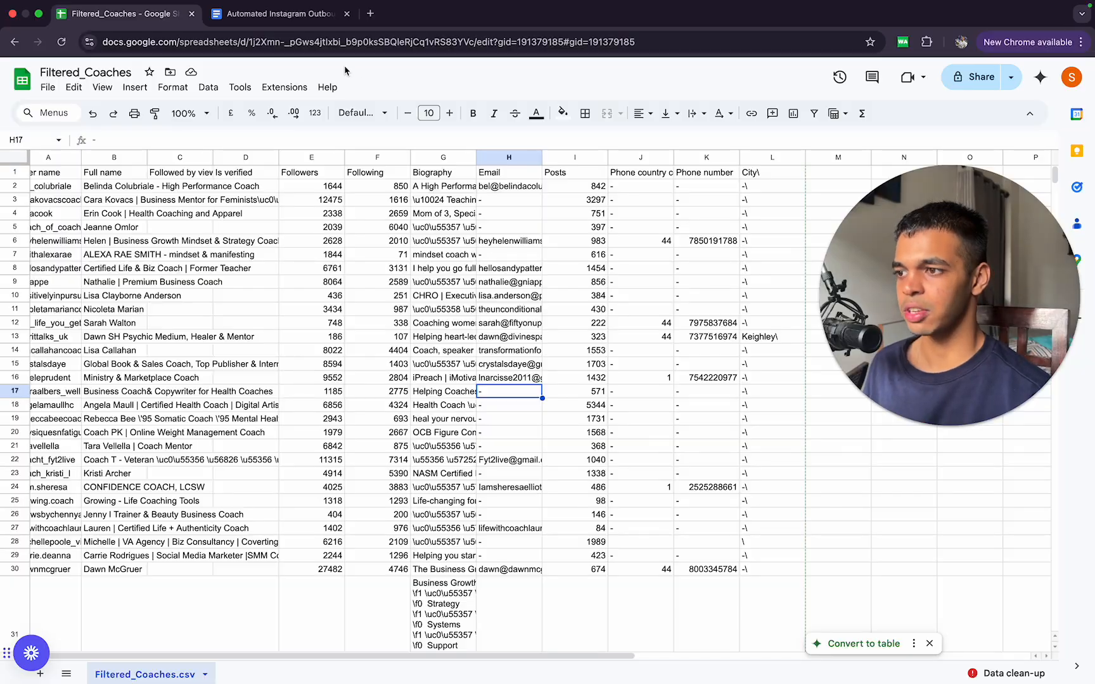
Step: Switch to the Automated Instagram Outbound System SOP and review Step 5 on sending DMs, from the lead list to the manual DM process
left_click(289, 18)
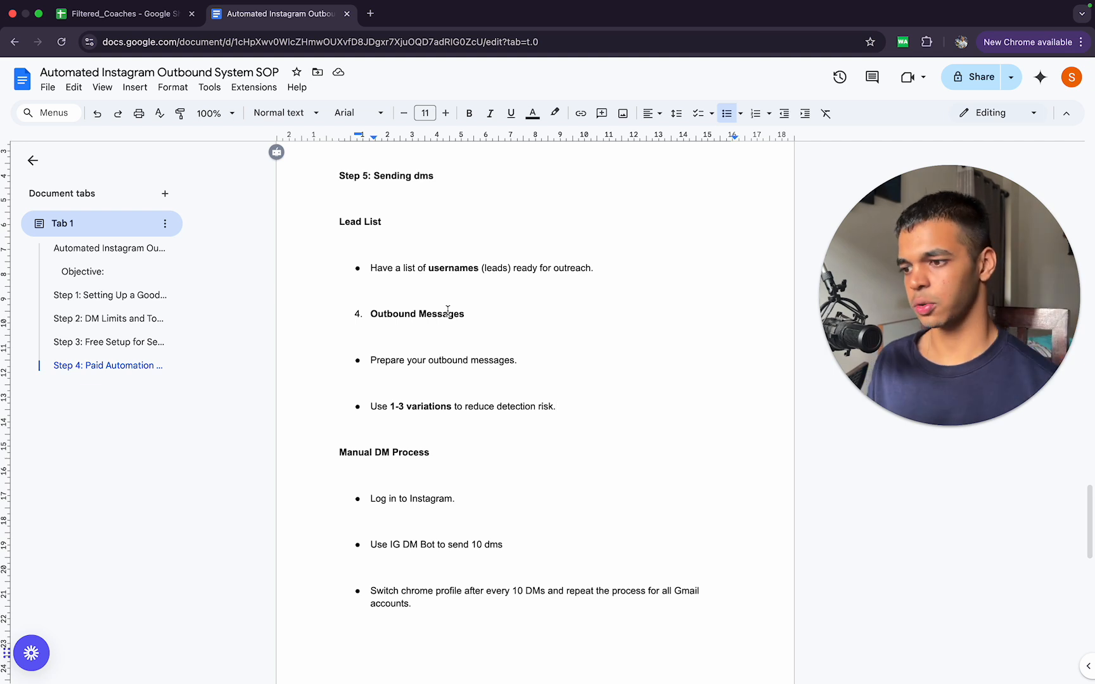
scroll(448, 311, "down", 2)
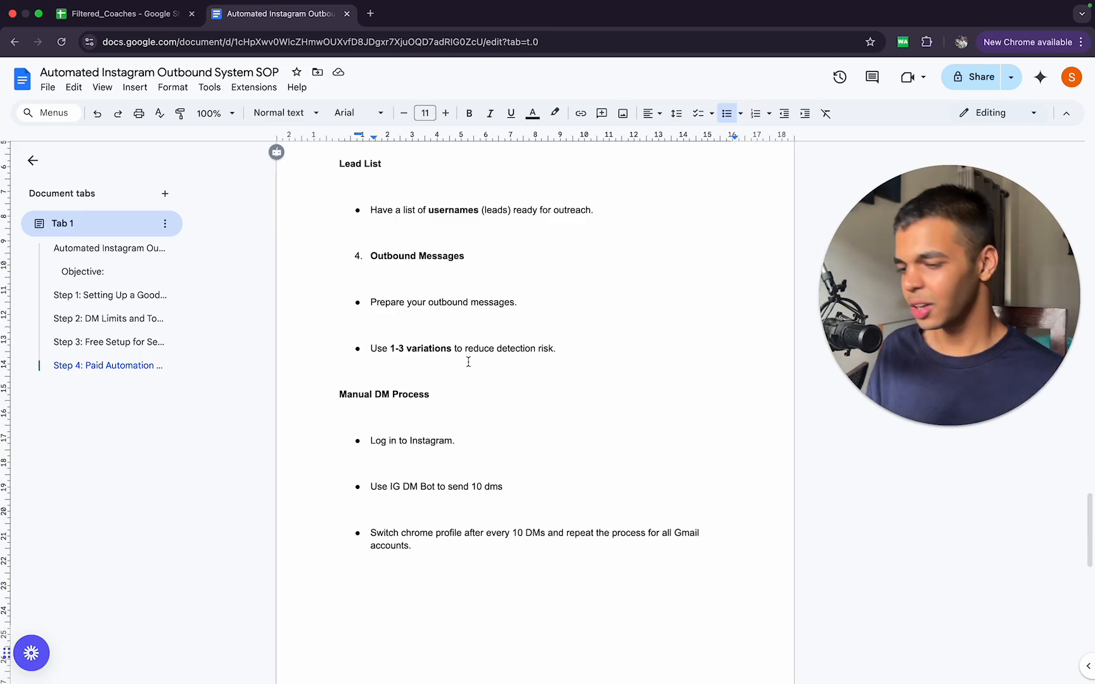
scroll(468, 361, "up", 1)
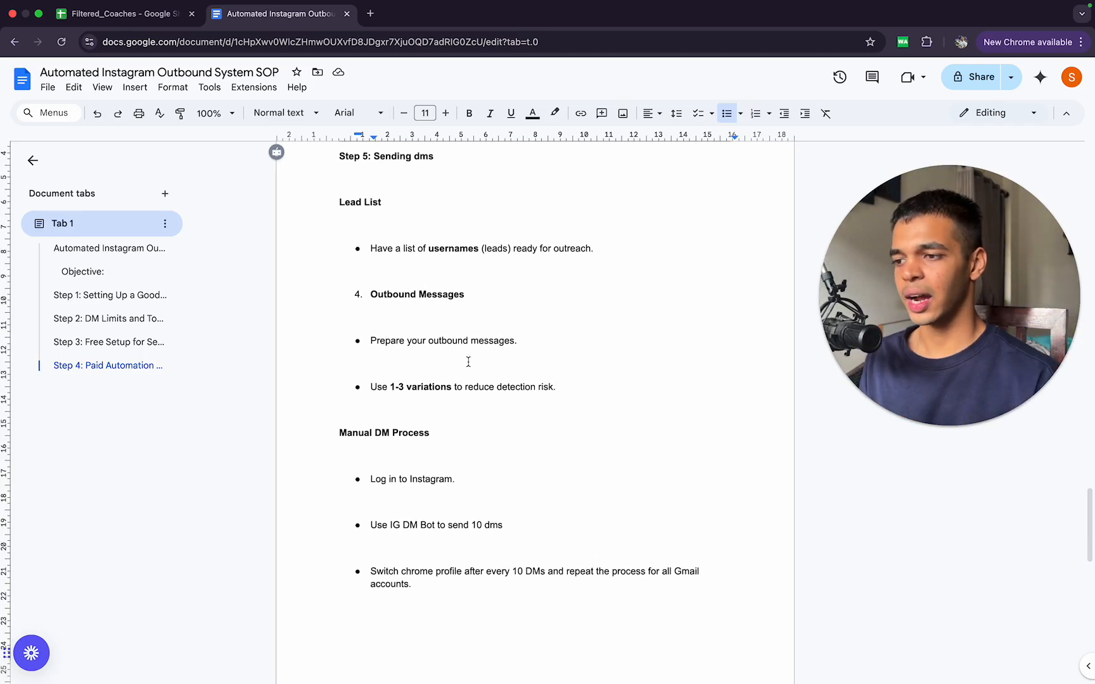
scroll(469, 362, "up", 1)
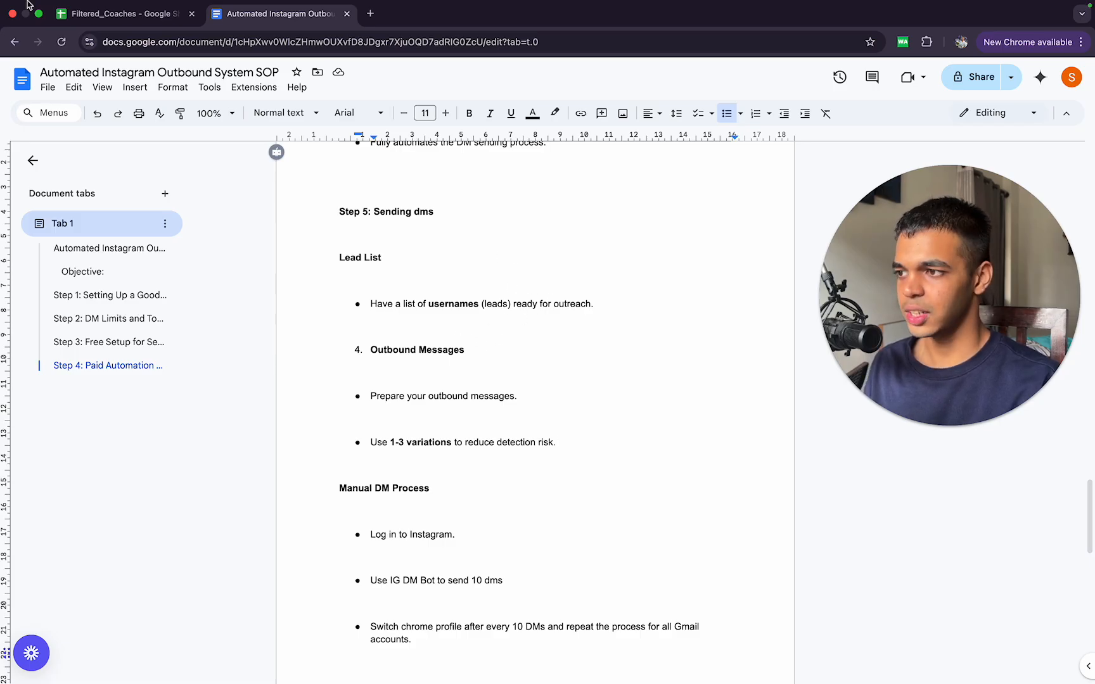
left_click(89, 14)
left_click(288, 18)
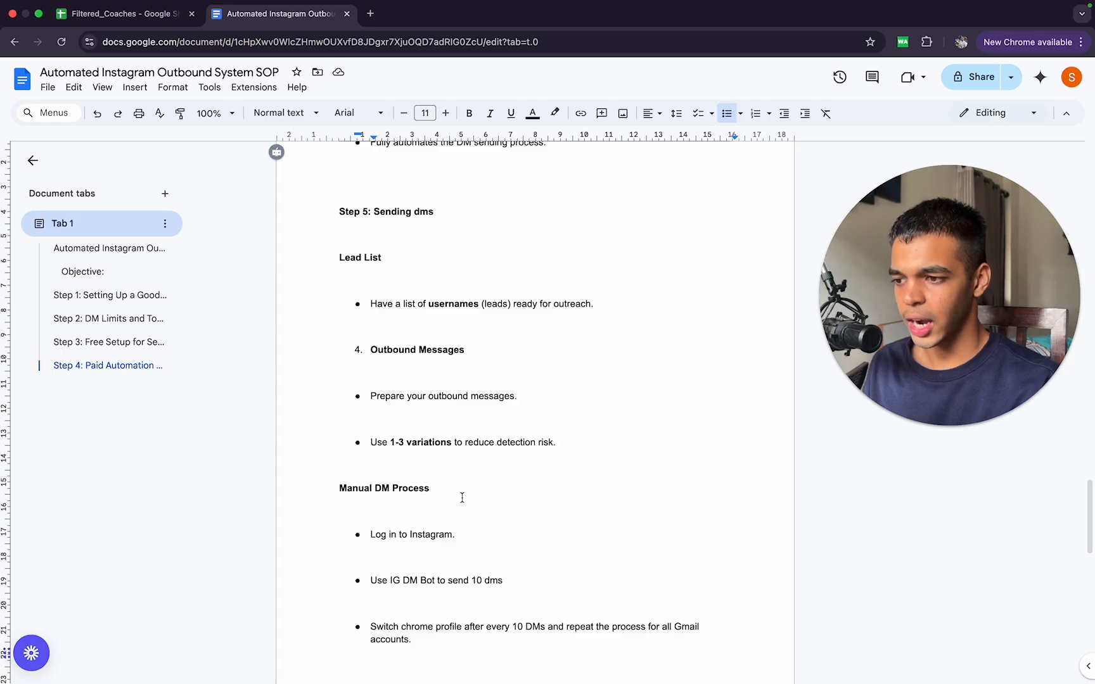
scroll(462, 501, "down", 1)
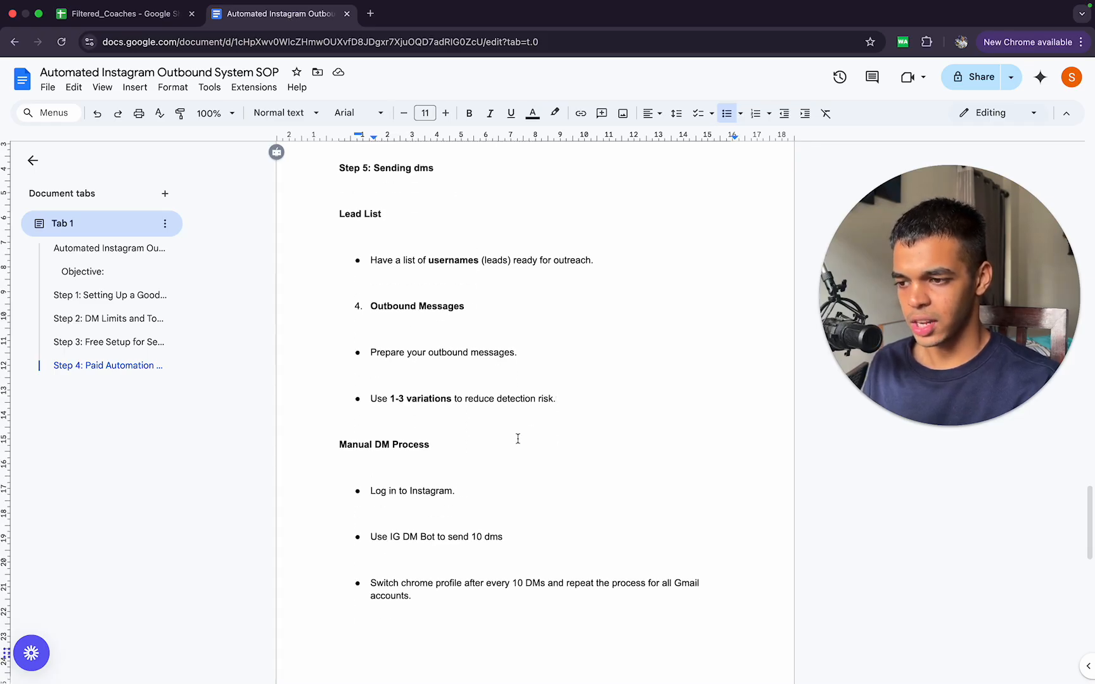
scroll(519, 437, "down", 4)
scroll(518, 438, "up", 2)
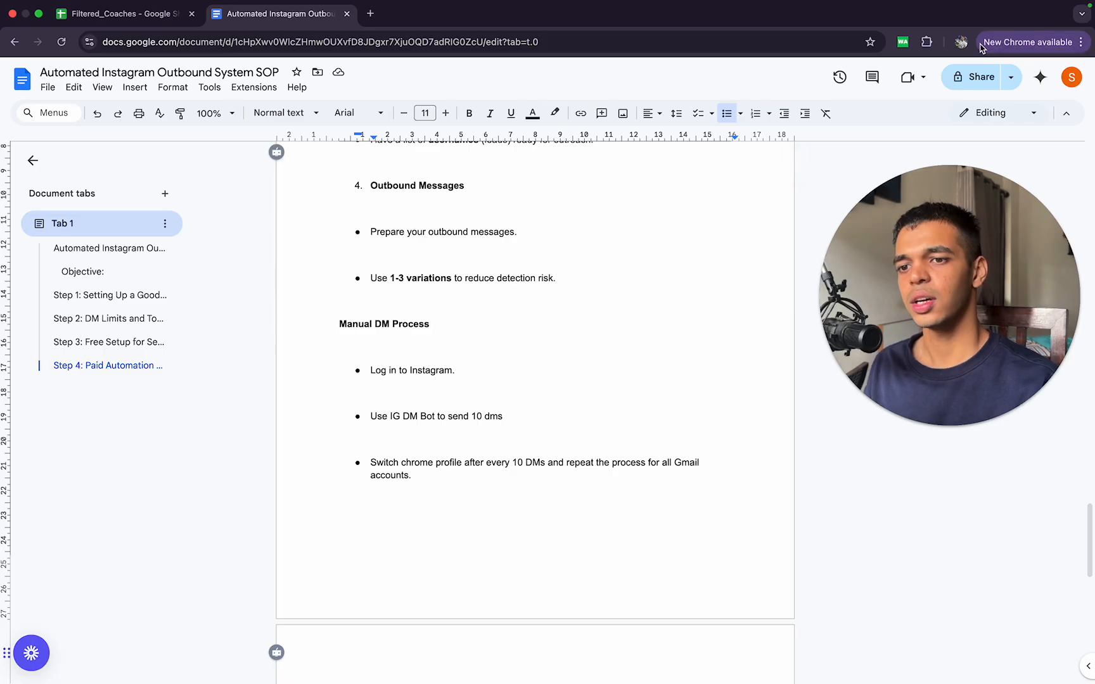
Step: Switch to another existing Chrome profile and acknowledge the enhanced ad privacy notice
left_click_drag(936, 214, 392, 274)
left_click(934, 220)
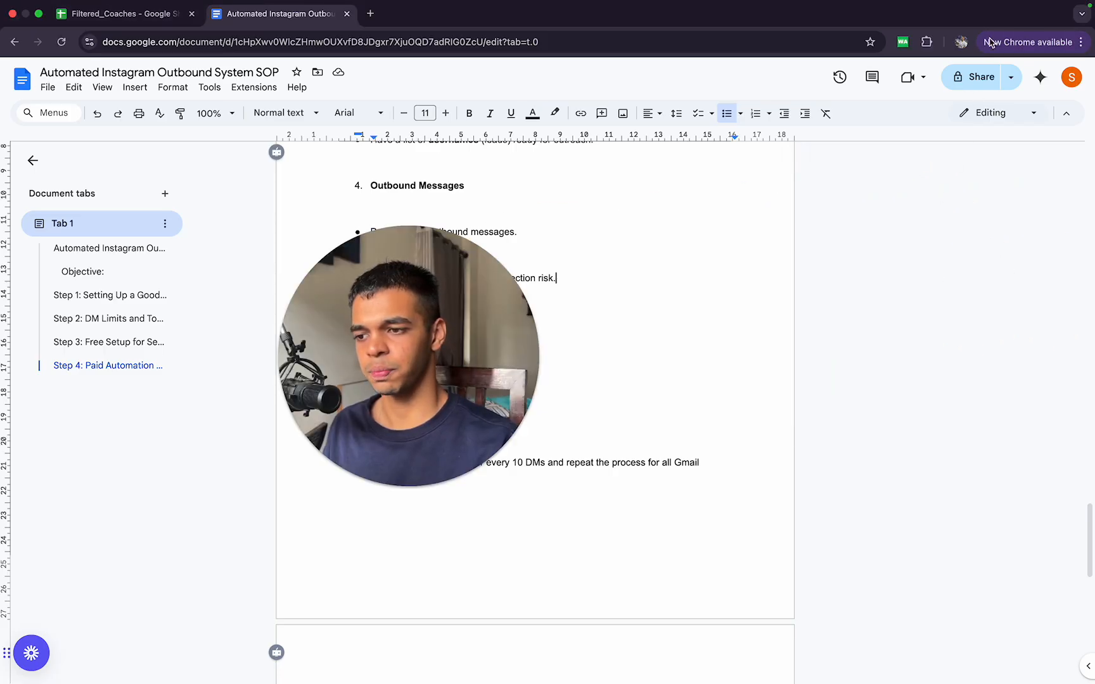
left_click(961, 42)
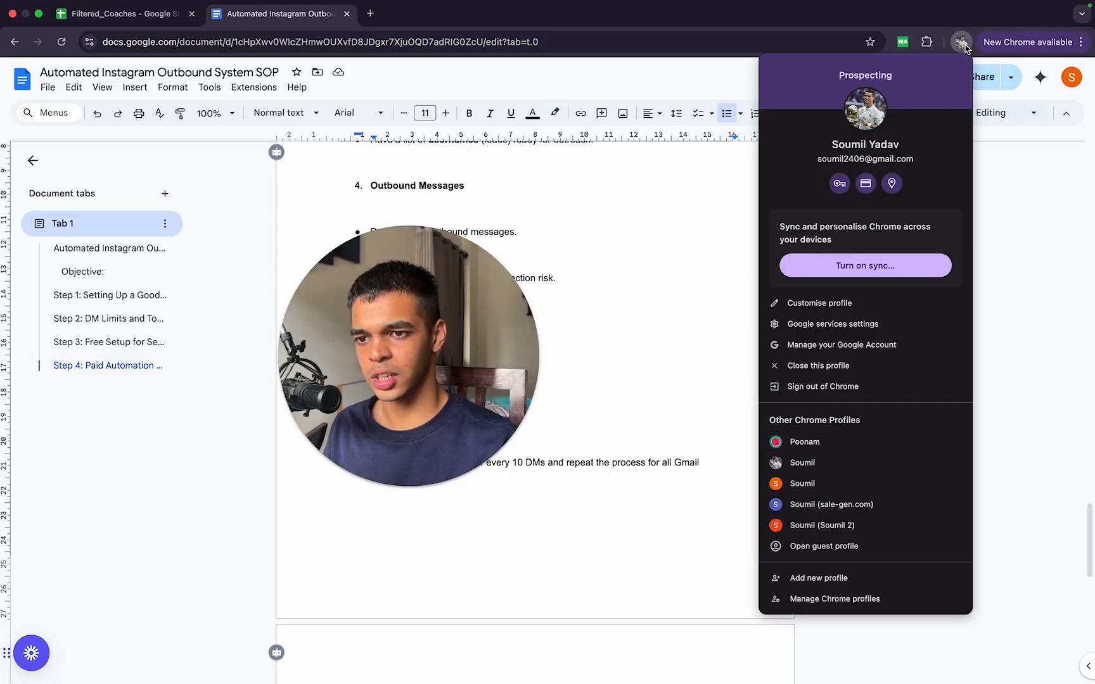
left_click(841, 470)
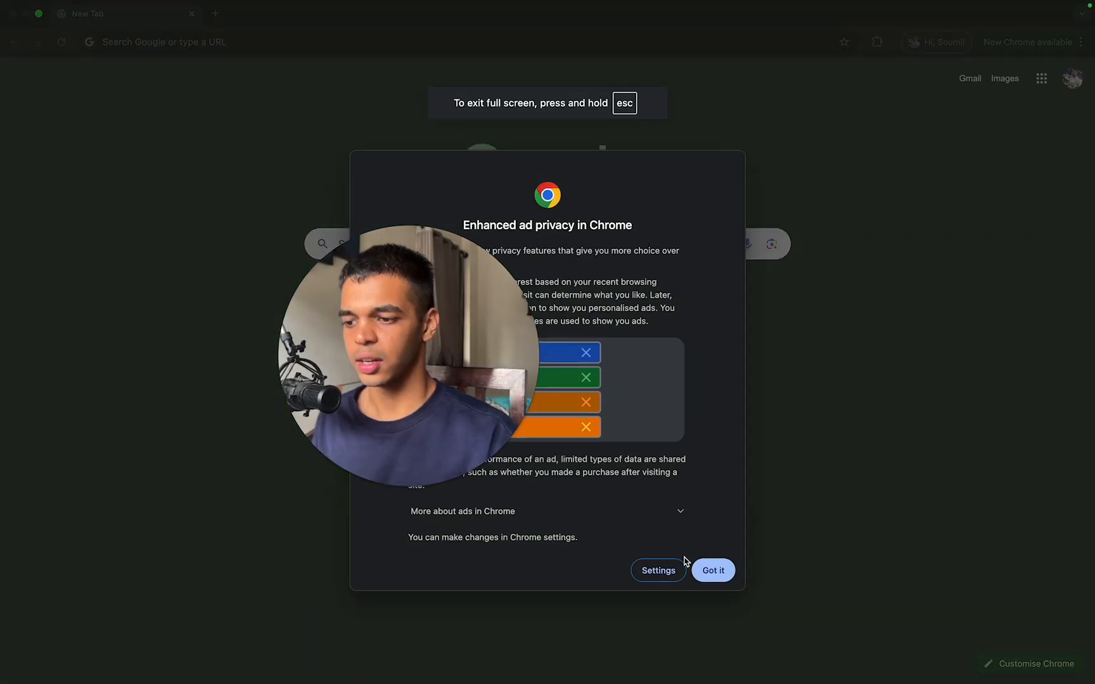
left_click(709, 572)
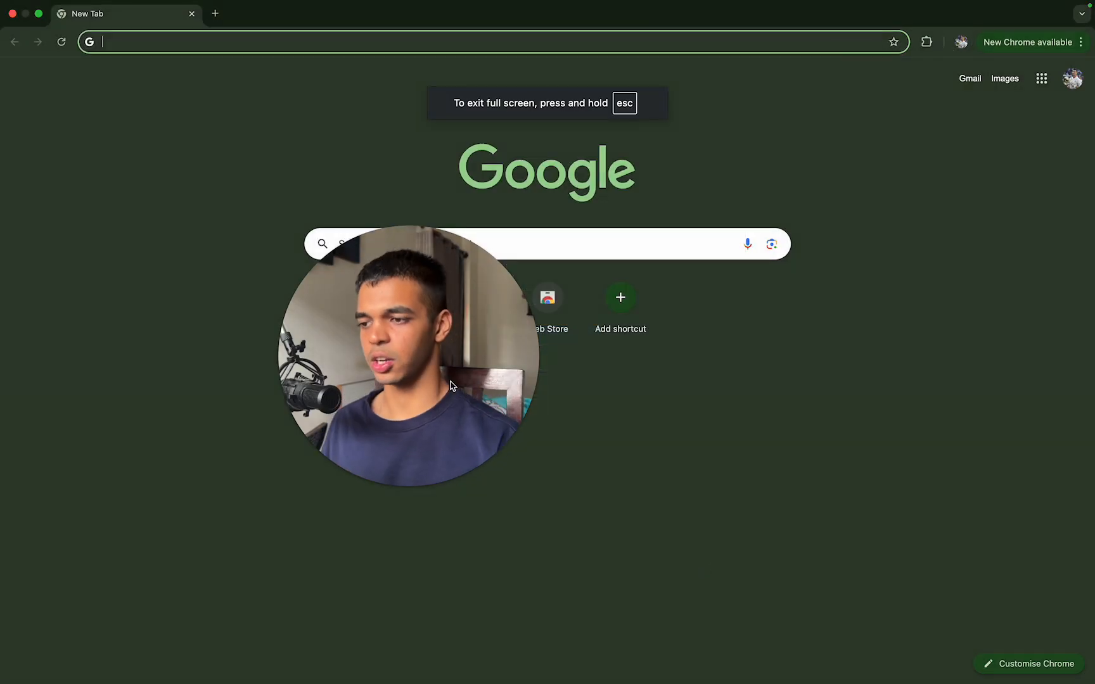
Step: Check the extensions installed in this browser profile, and go to instagram.com
left_click(929, 42)
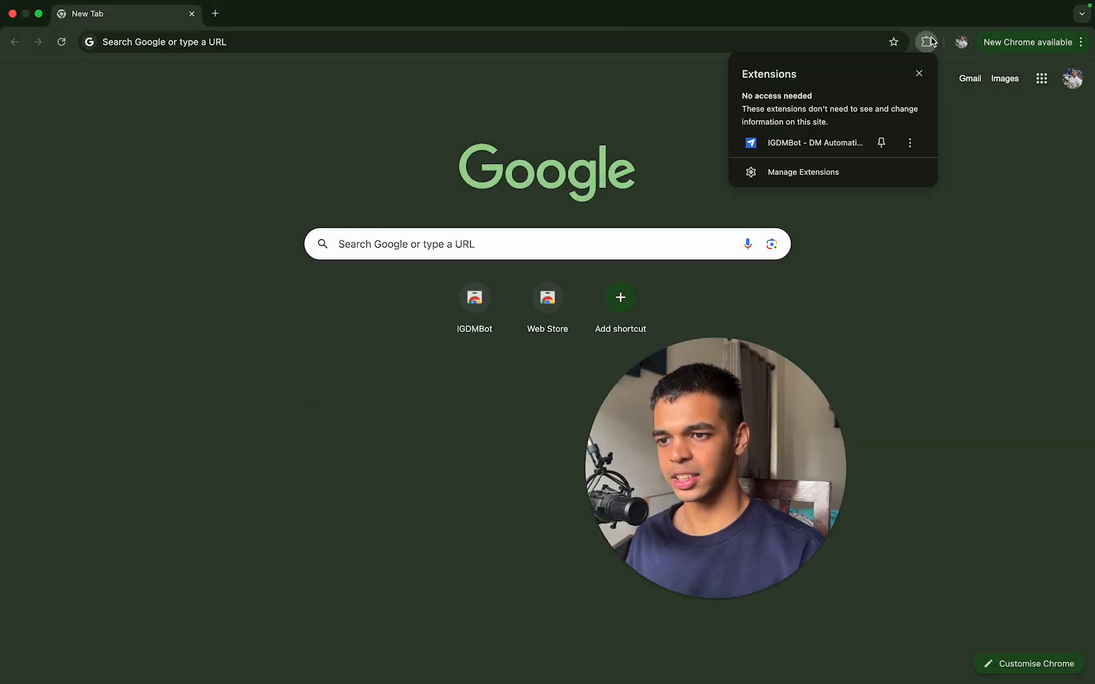
left_click(929, 42)
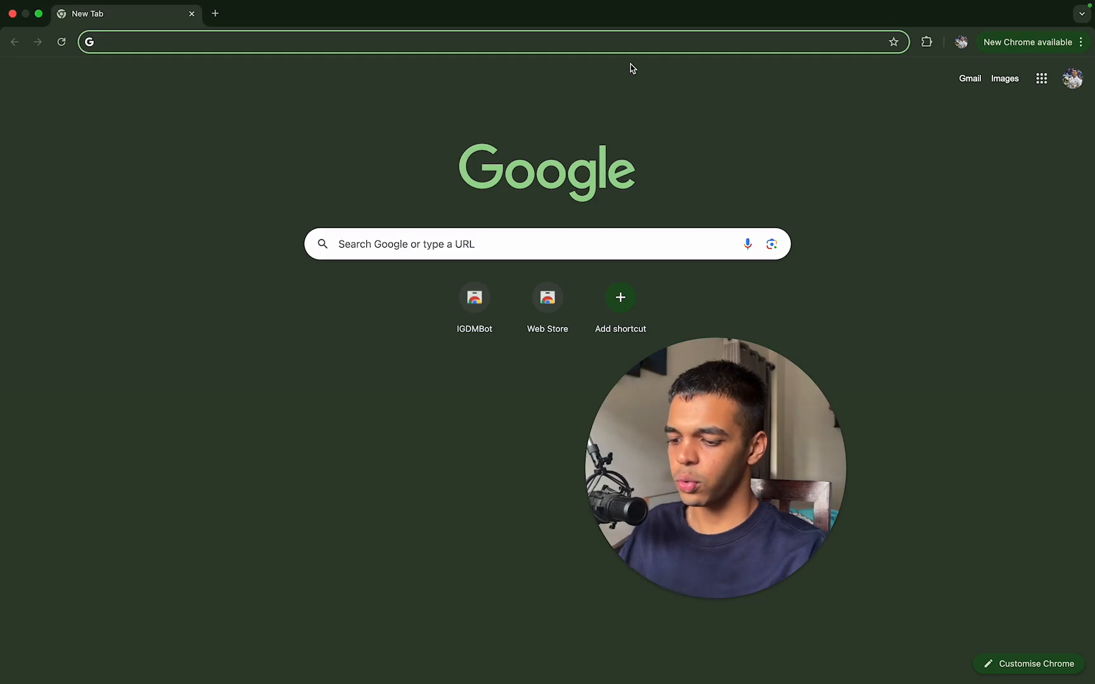
type("instagram.co")
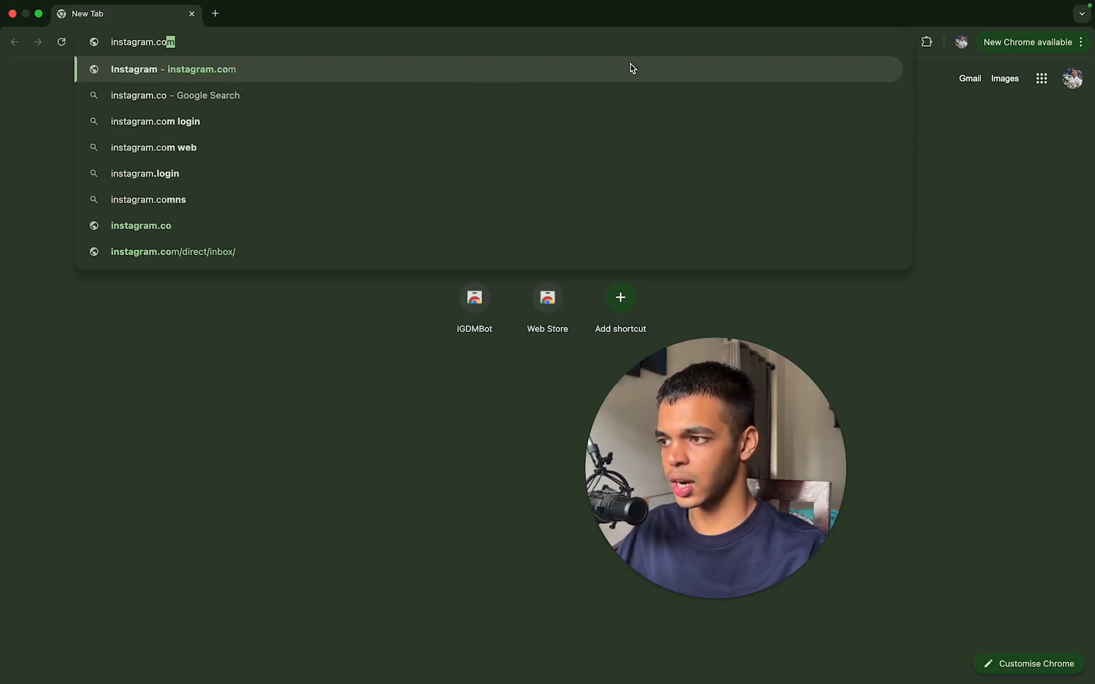
key("Return")
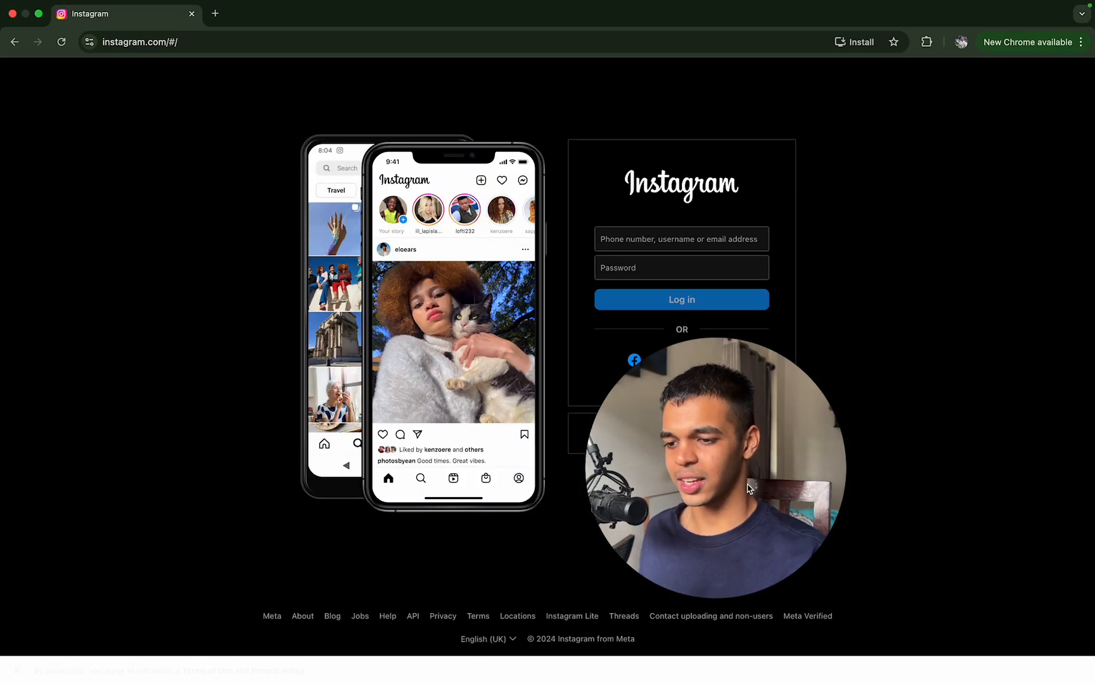
Step: Log in to Instagram with the account's username and password, declining to save the login in both the browser and Instagram
left_click(710, 241)
type("s")
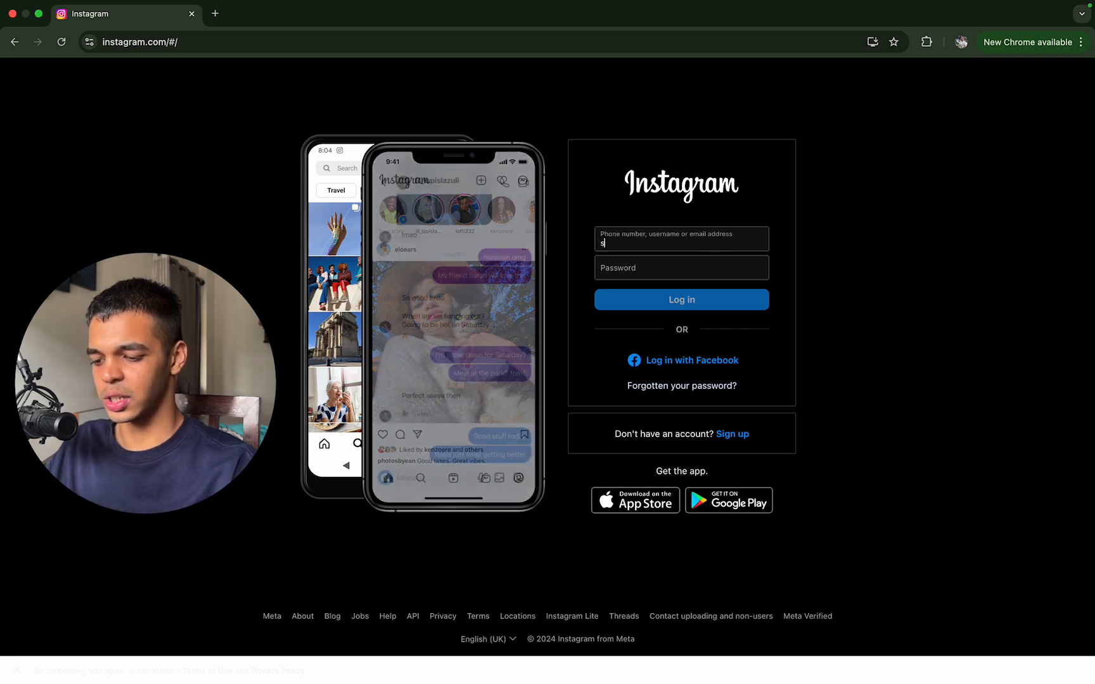
type("oumil.ei")
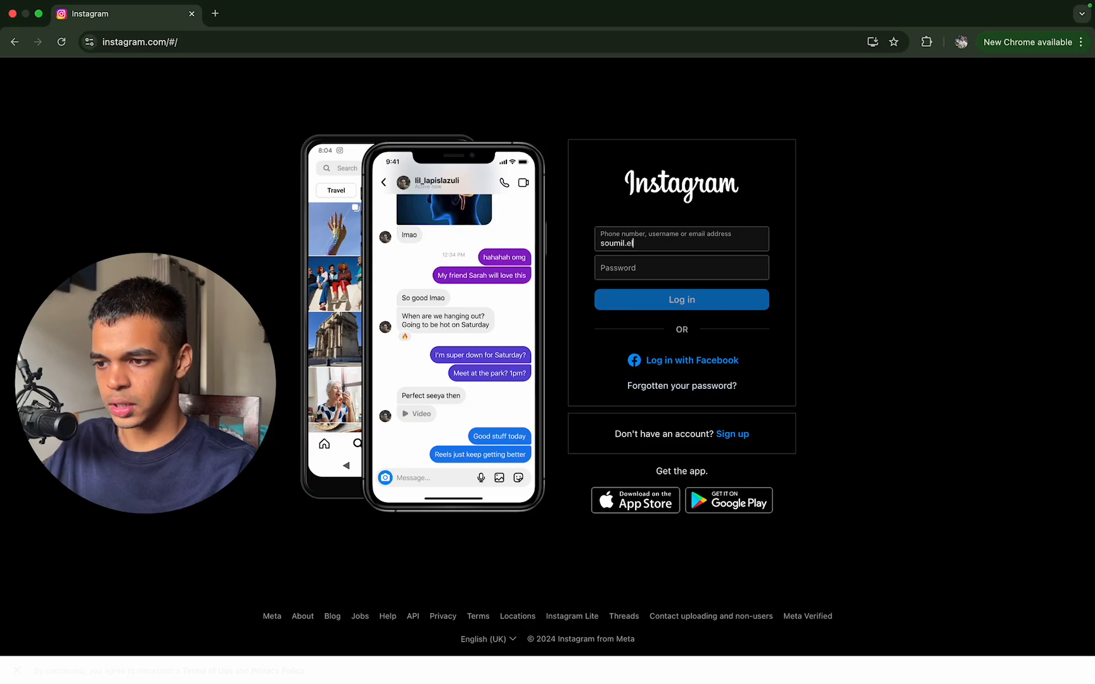
type("evates")
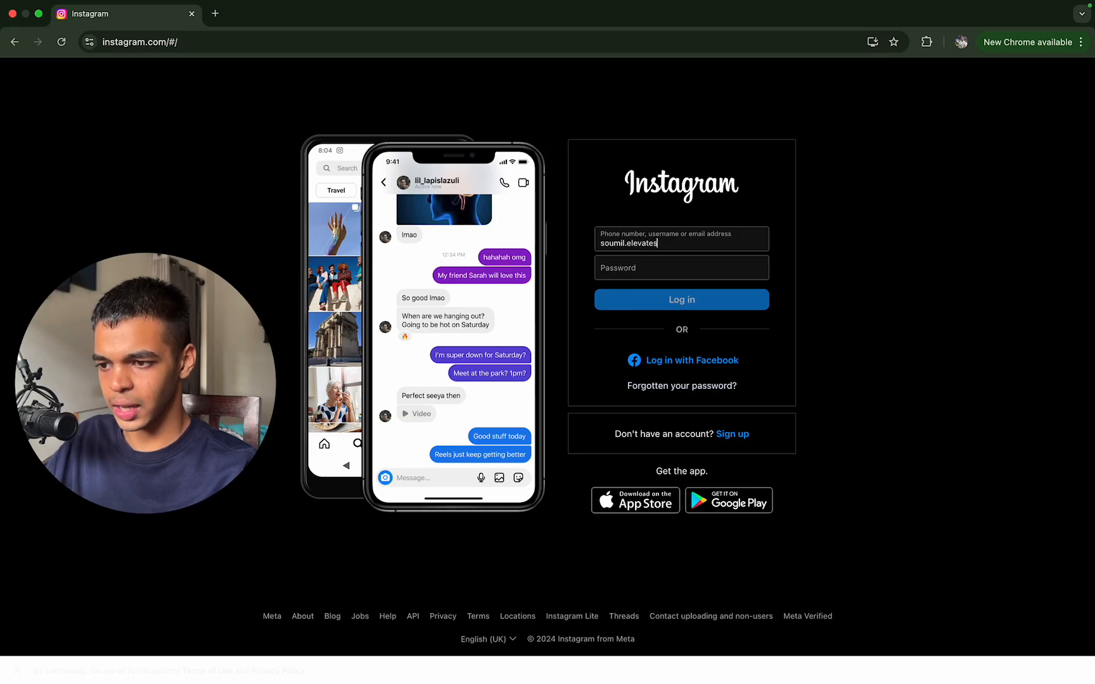
left_click(738, 277)
type("******")
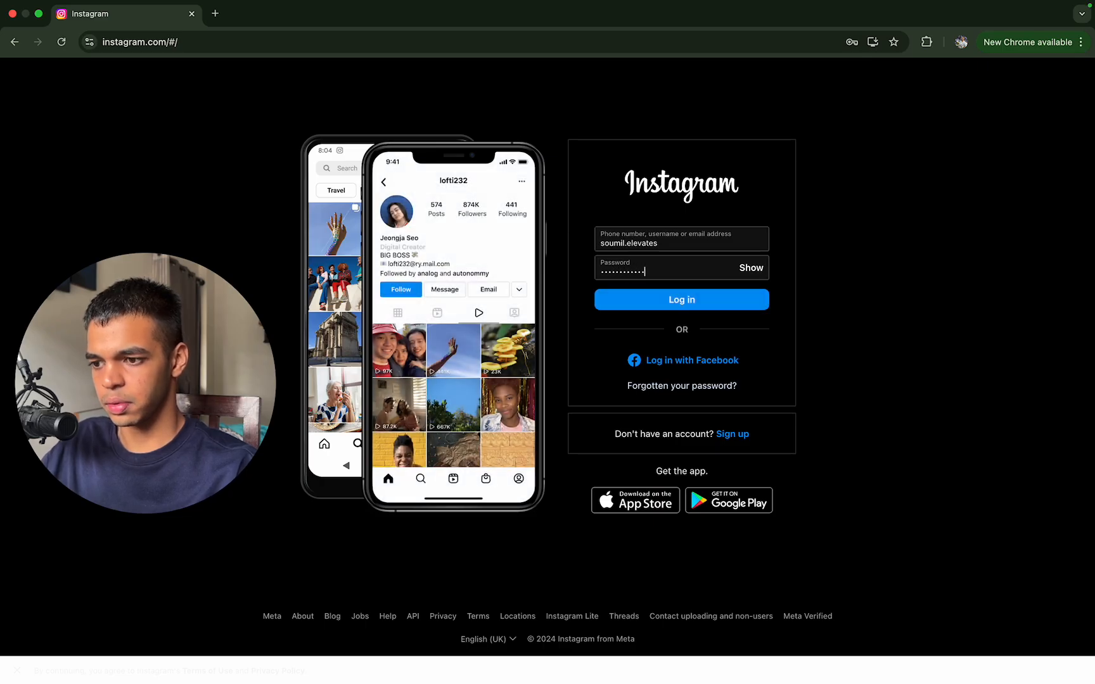
type("*")
key("Return")
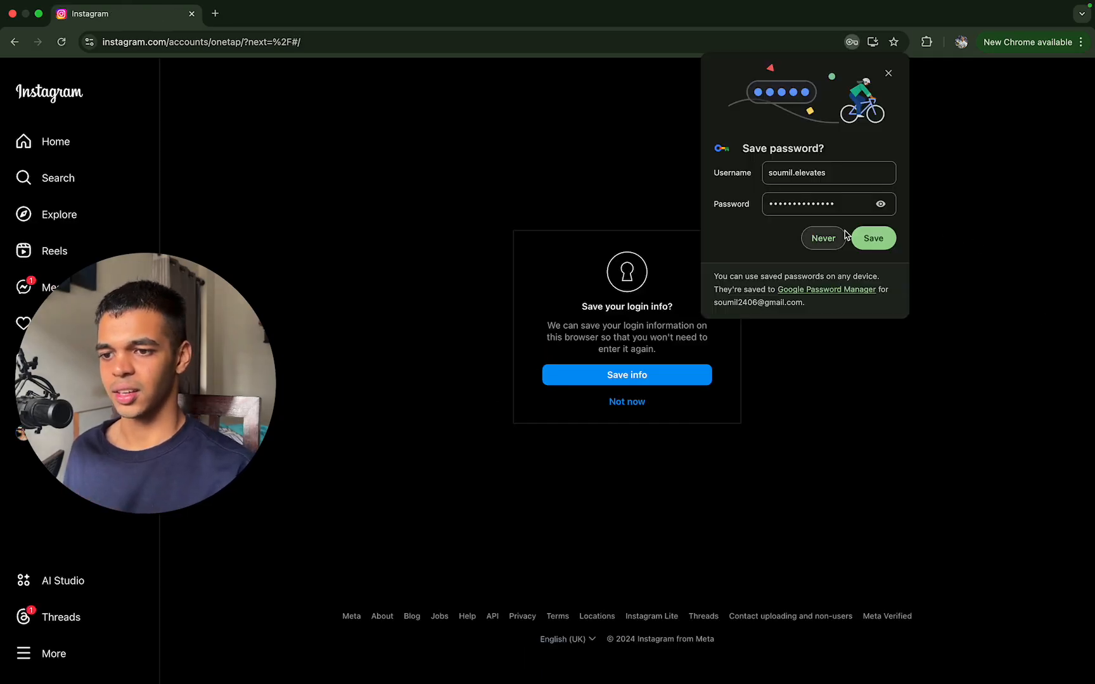
left_click(825, 239)
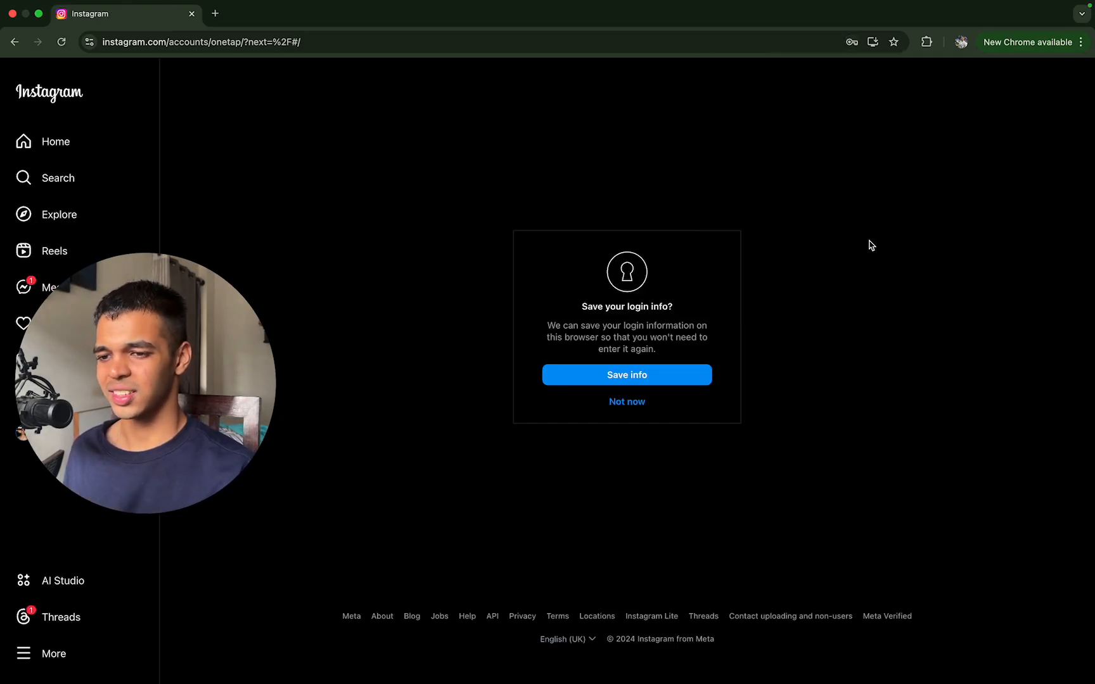
left_click(627, 403)
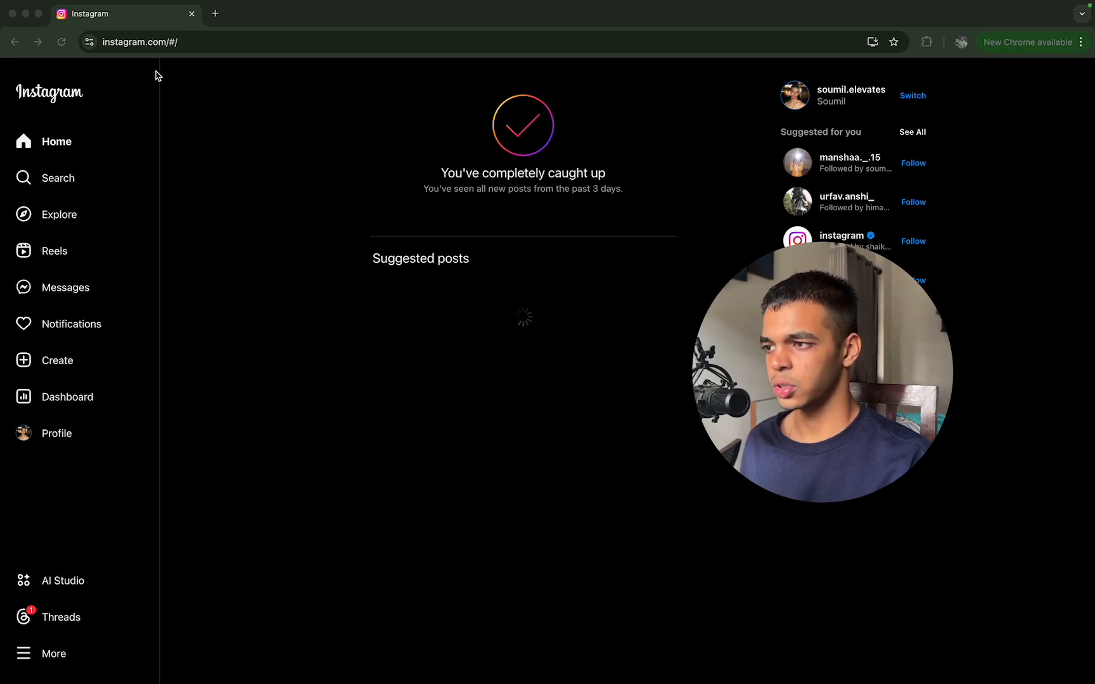
Step: Replace the Instagram tab with a new tab and open the DM list section of the IGDMBot extension
left_click(217, 15)
left_click(189, 13)
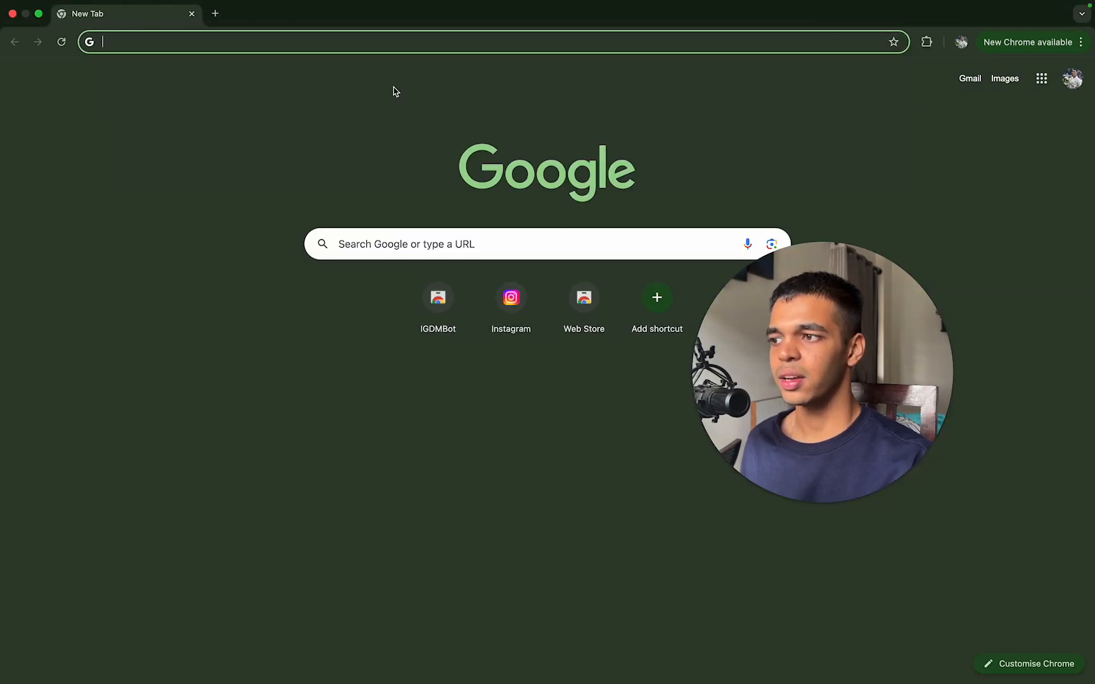
left_click_drag(770, 476, 229, 537)
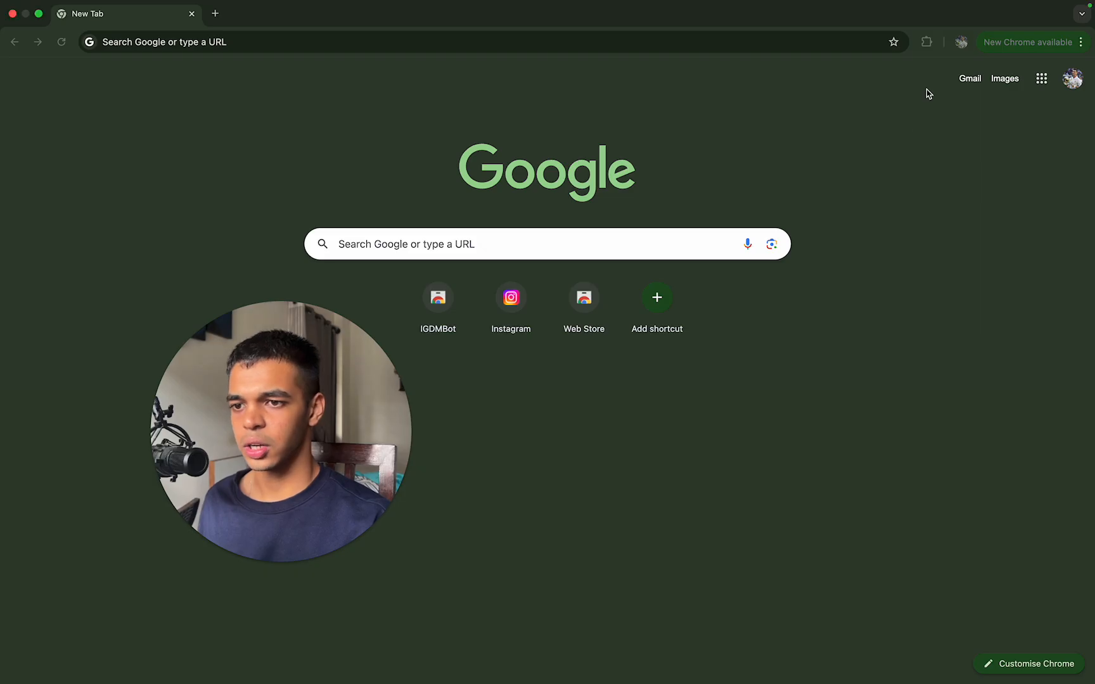
left_click(944, 49)
left_click(927, 41)
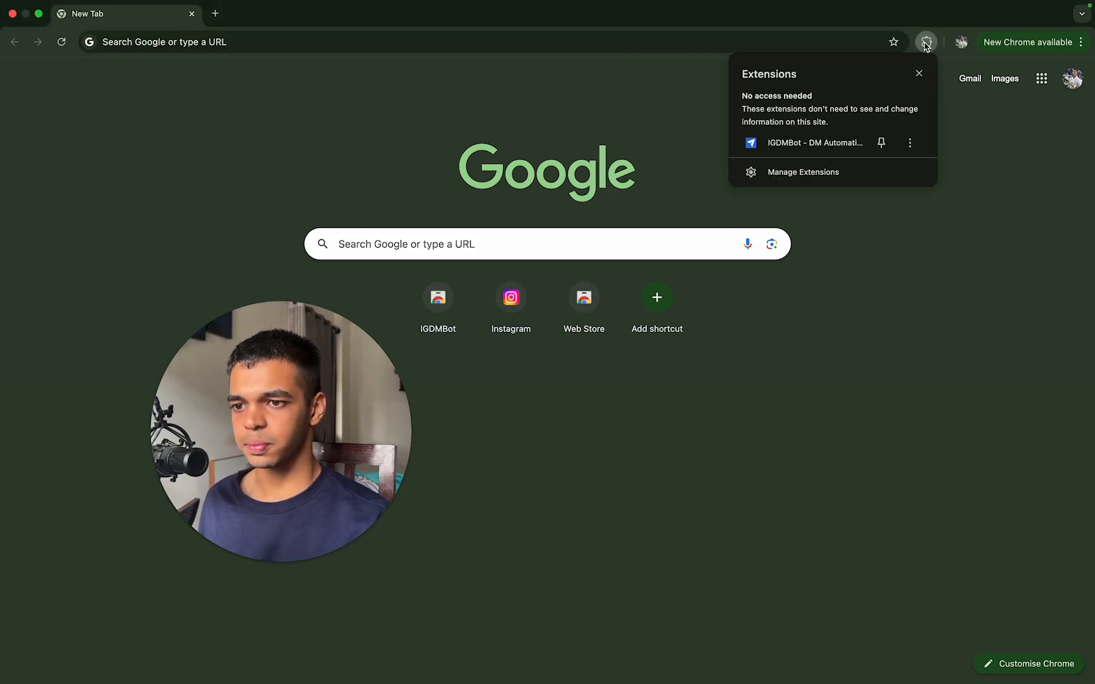
left_click(804, 147)
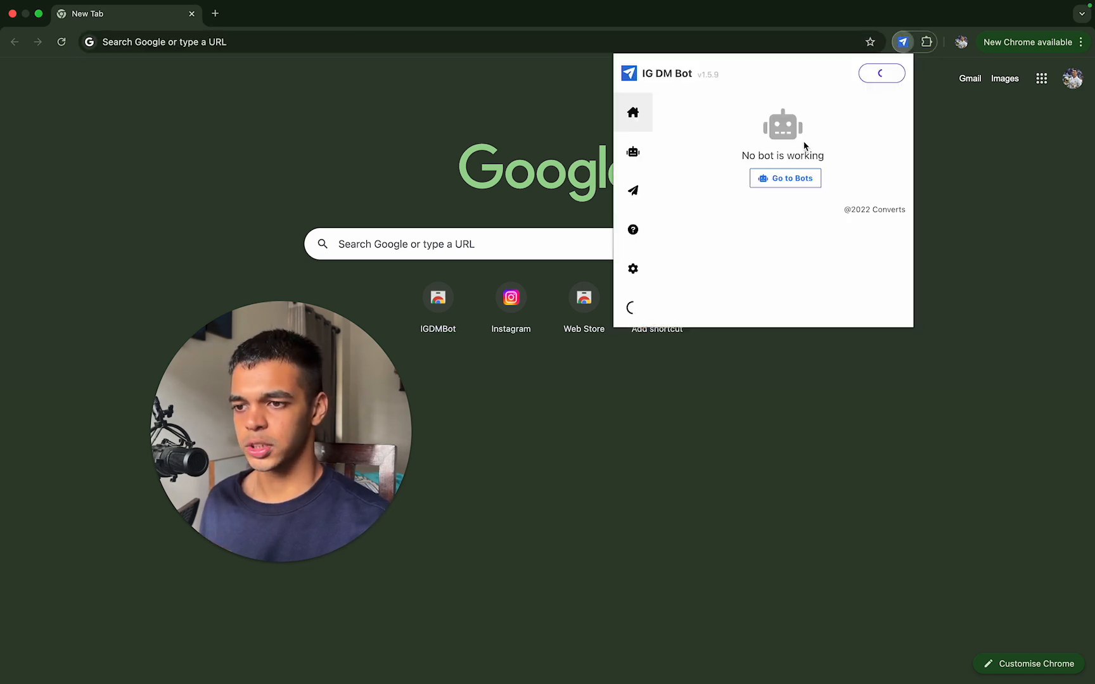
left_click(636, 195)
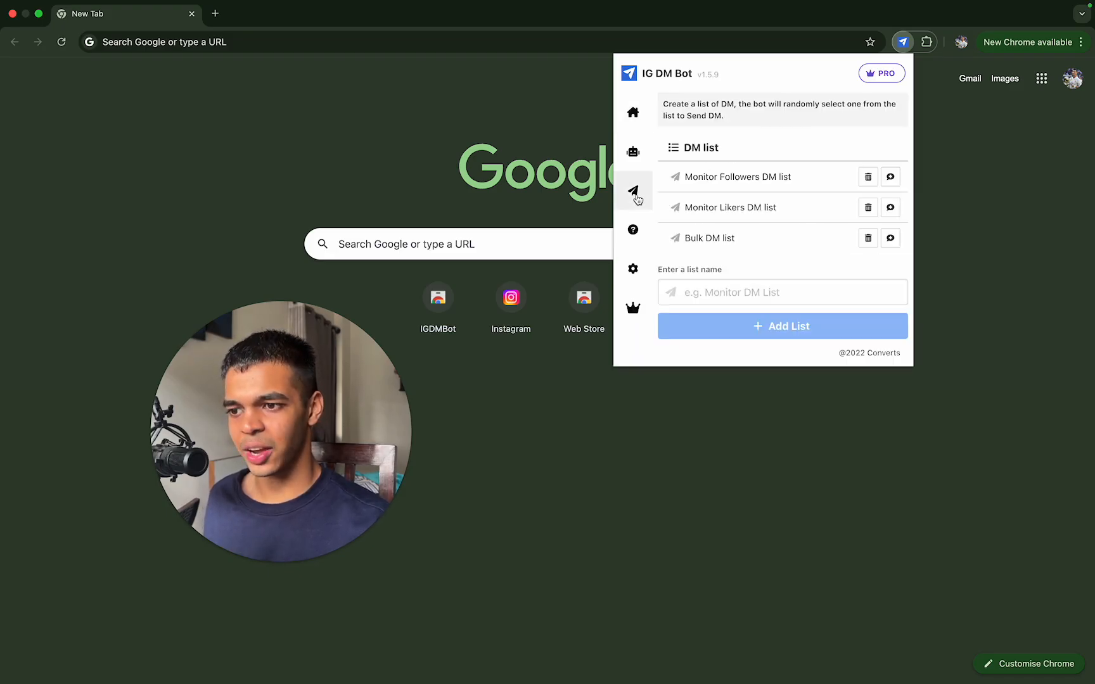
Step: Delete the Monitor Followers, Monitor Likers and Bulk DM lists from IG DM Bot, confirming each removal
left_click(868, 178)
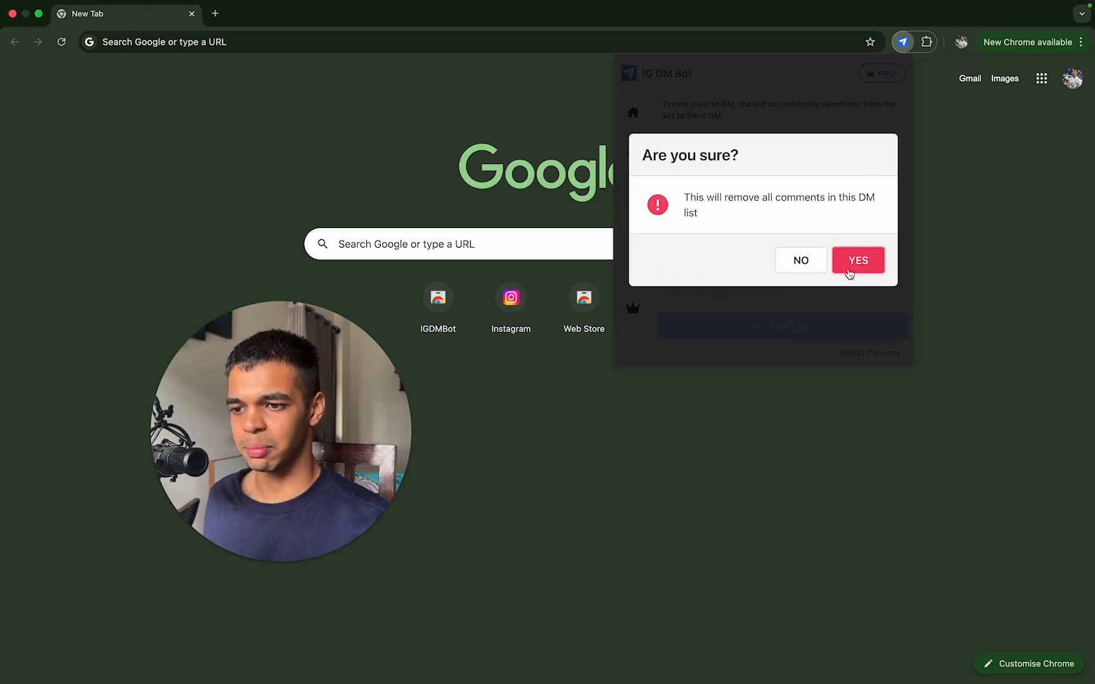
left_click(853, 271)
left_click(865, 173)
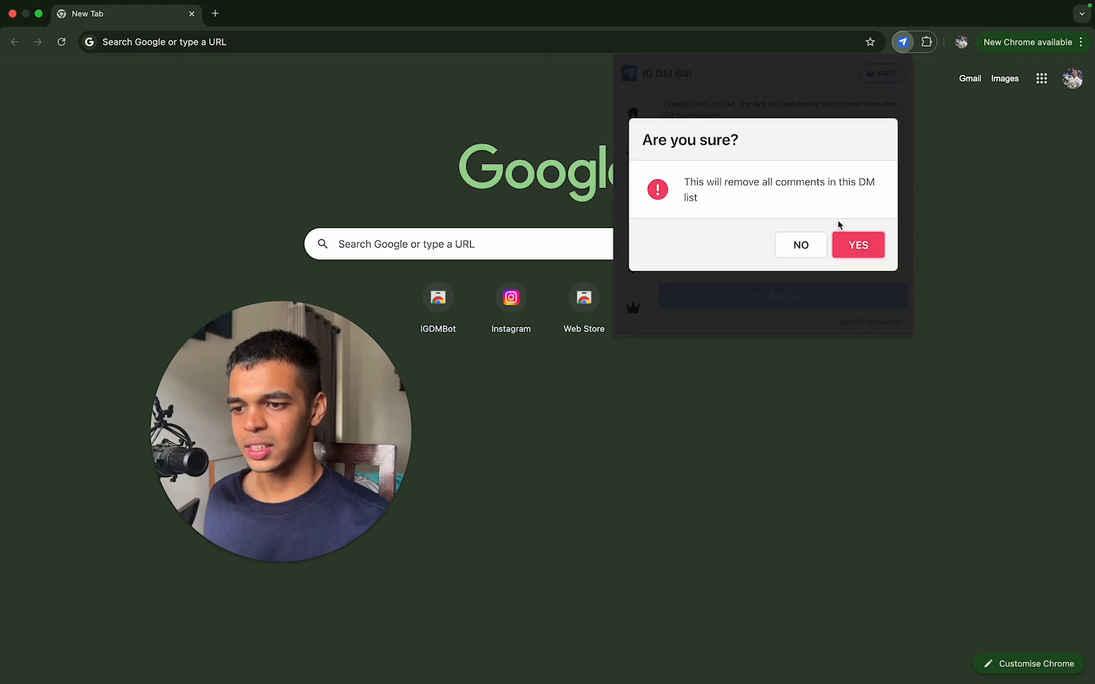
left_click(847, 242)
left_click(869, 178)
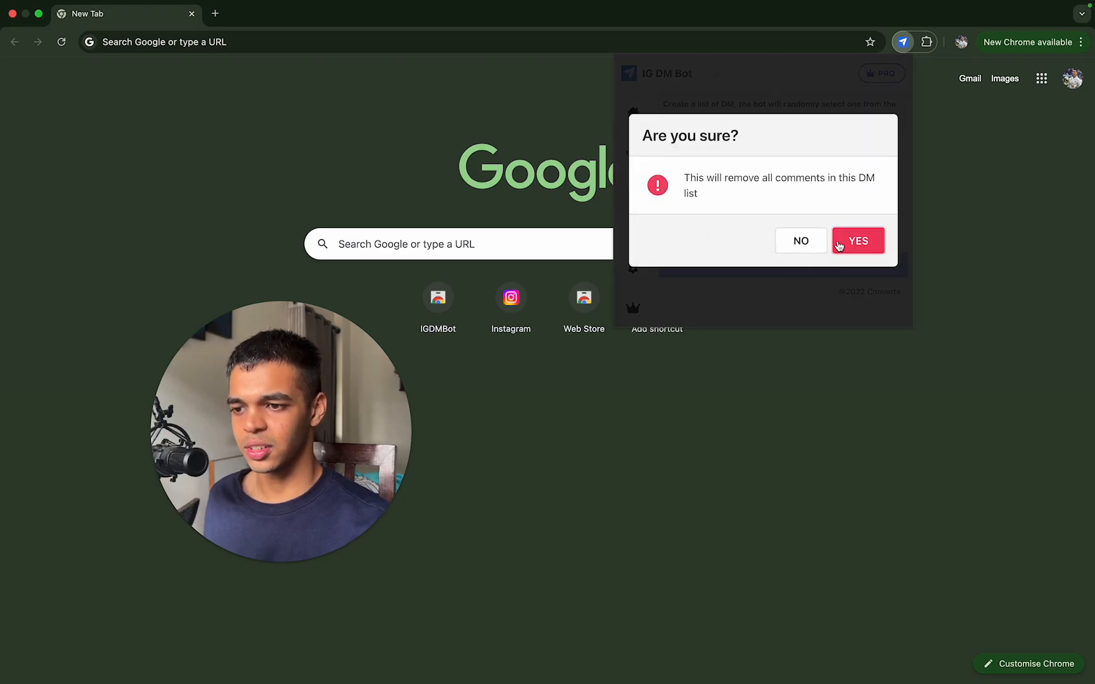
left_click(859, 247)
Step: Create a new DM list named Outbound in IG DM Bot
left_click(822, 203)
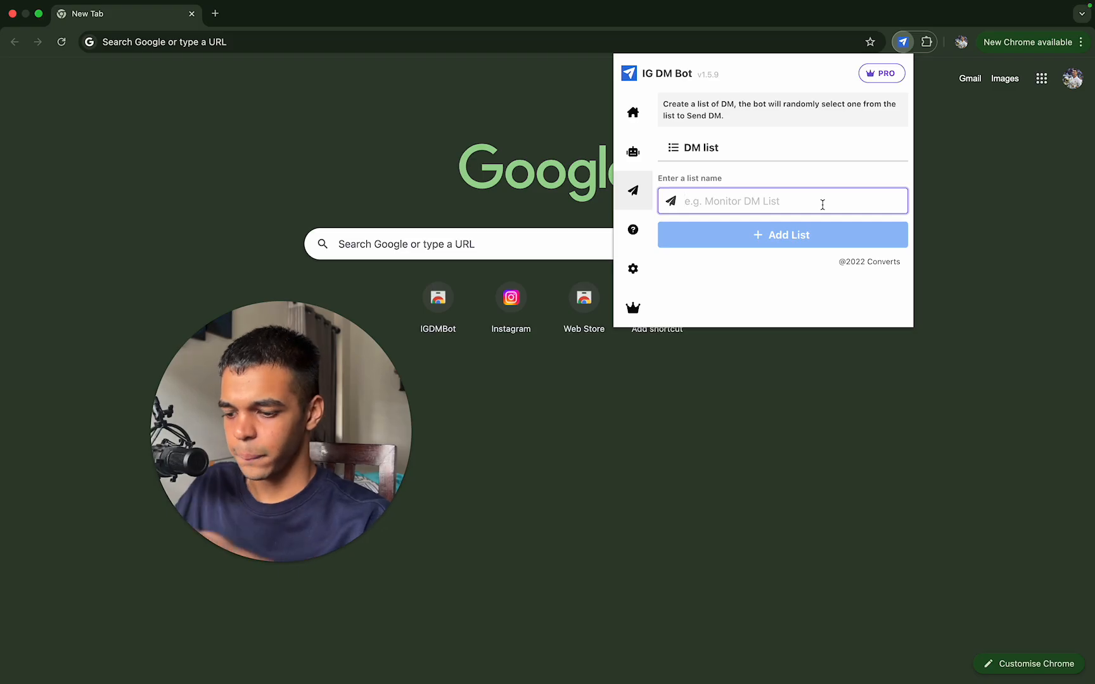
type("Outb")
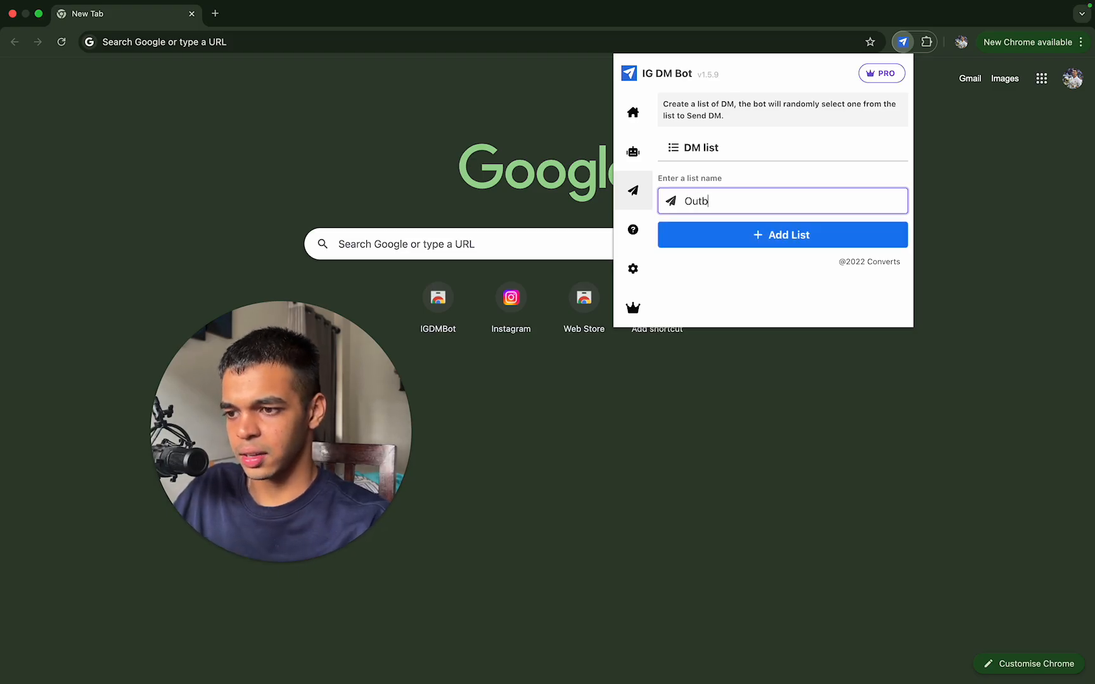
type("ound")
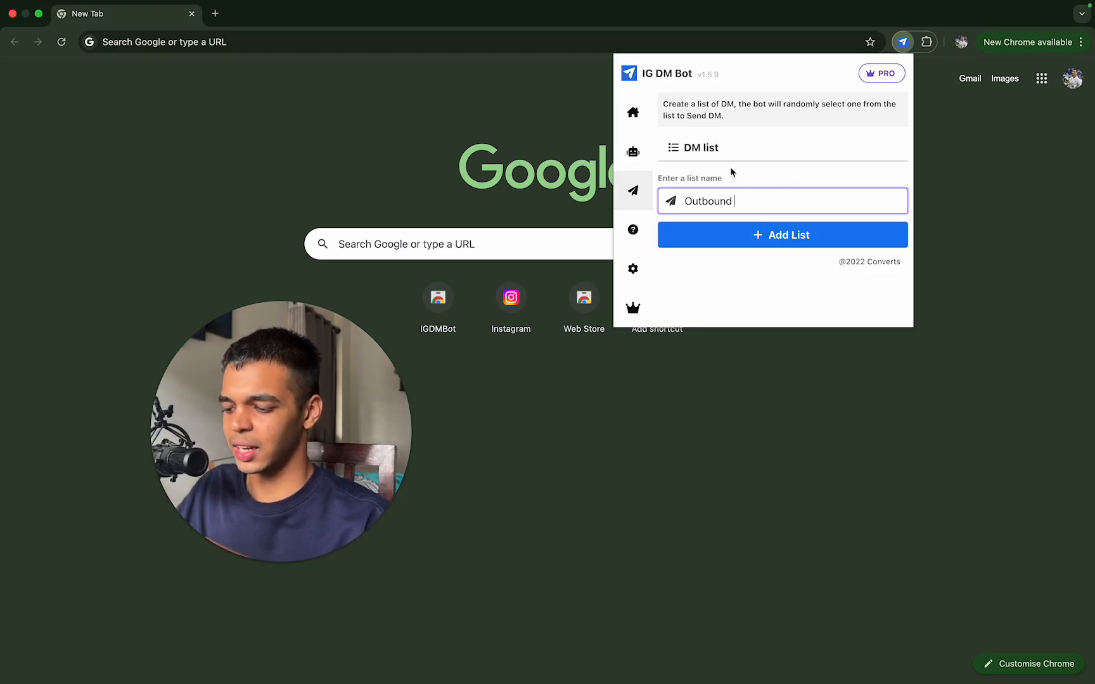
key("super+a")
key("BackSpace")
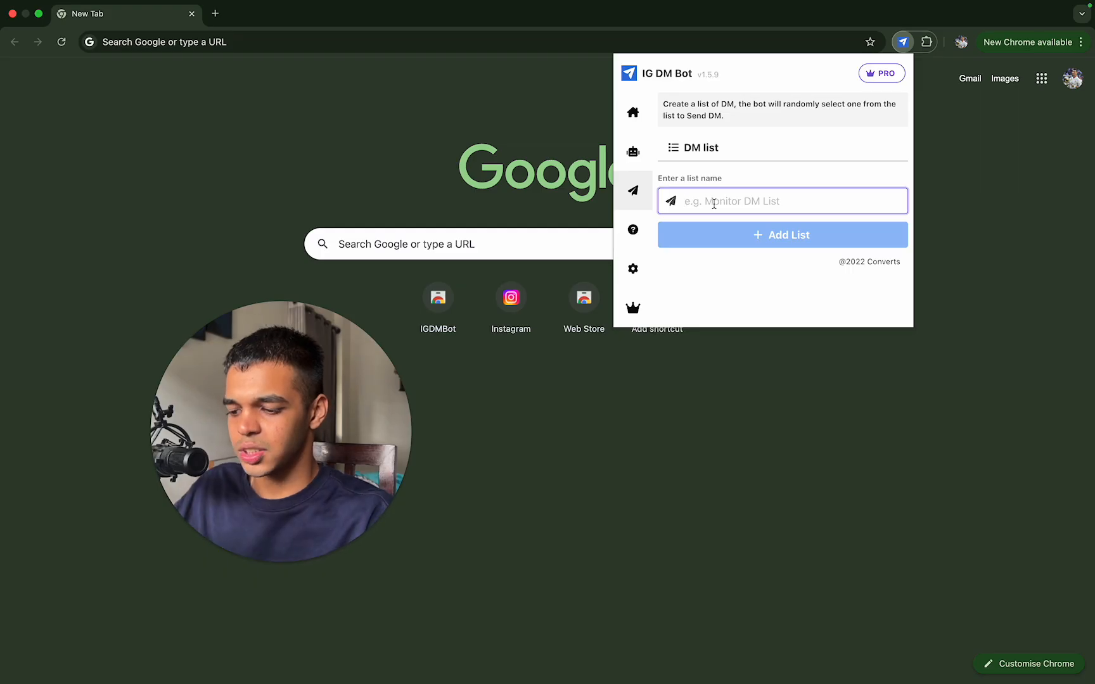
type("Outbound")
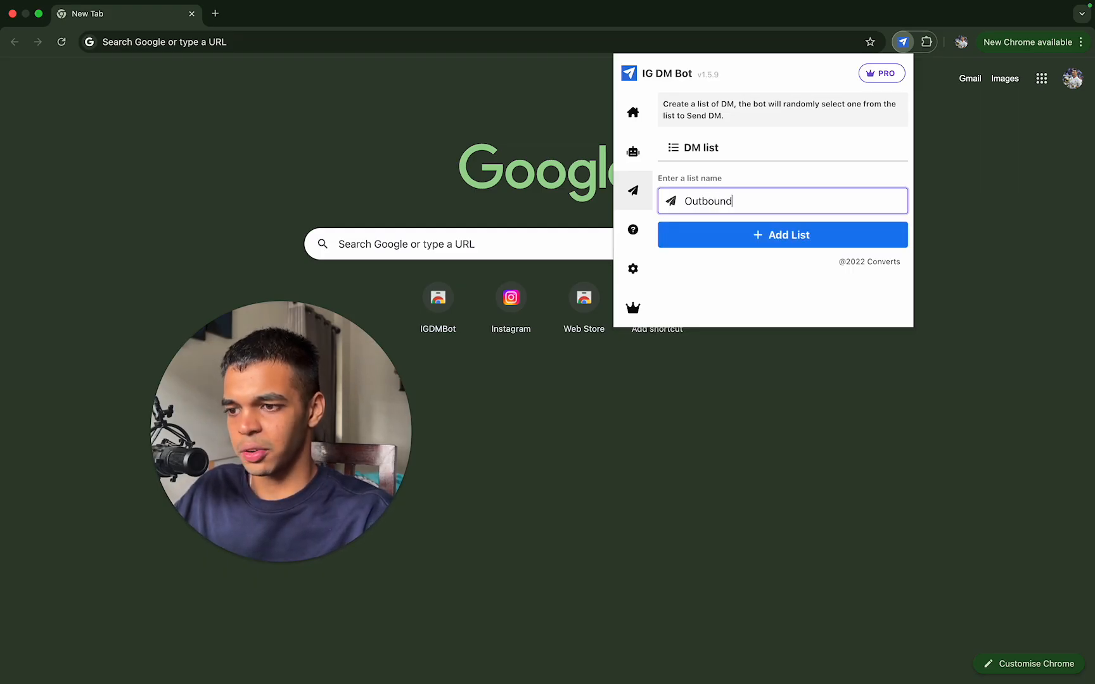
left_click(837, 236)
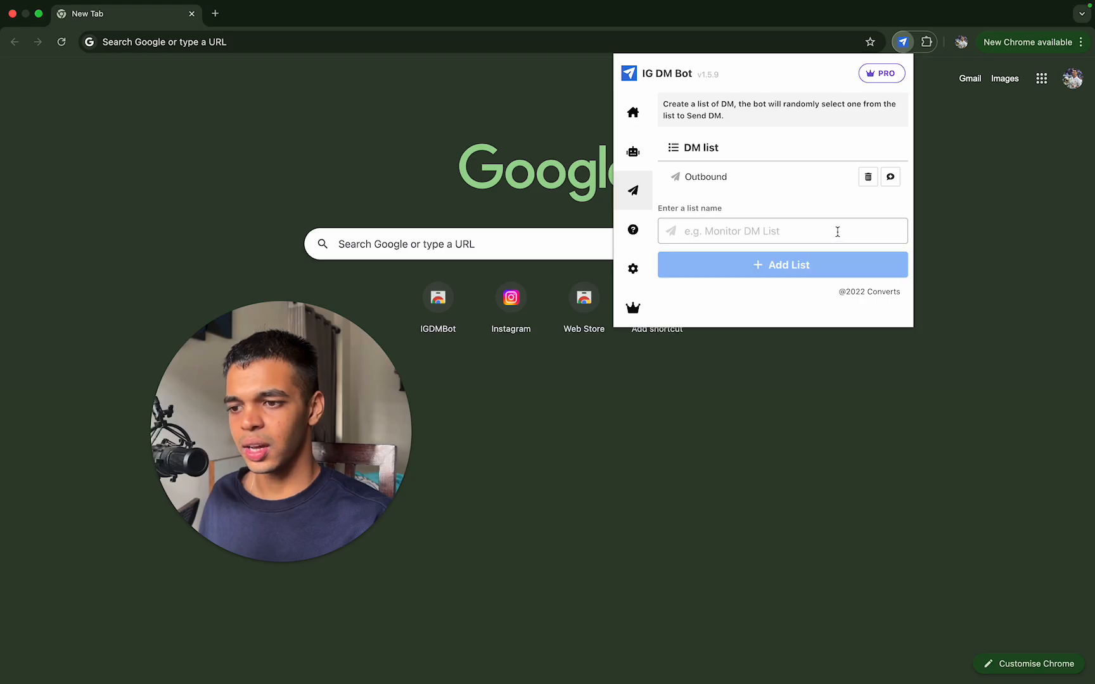
Step: Try the IG Username placeholder in a new DM for the Outbound list, and clear the message text
left_click(893, 178)
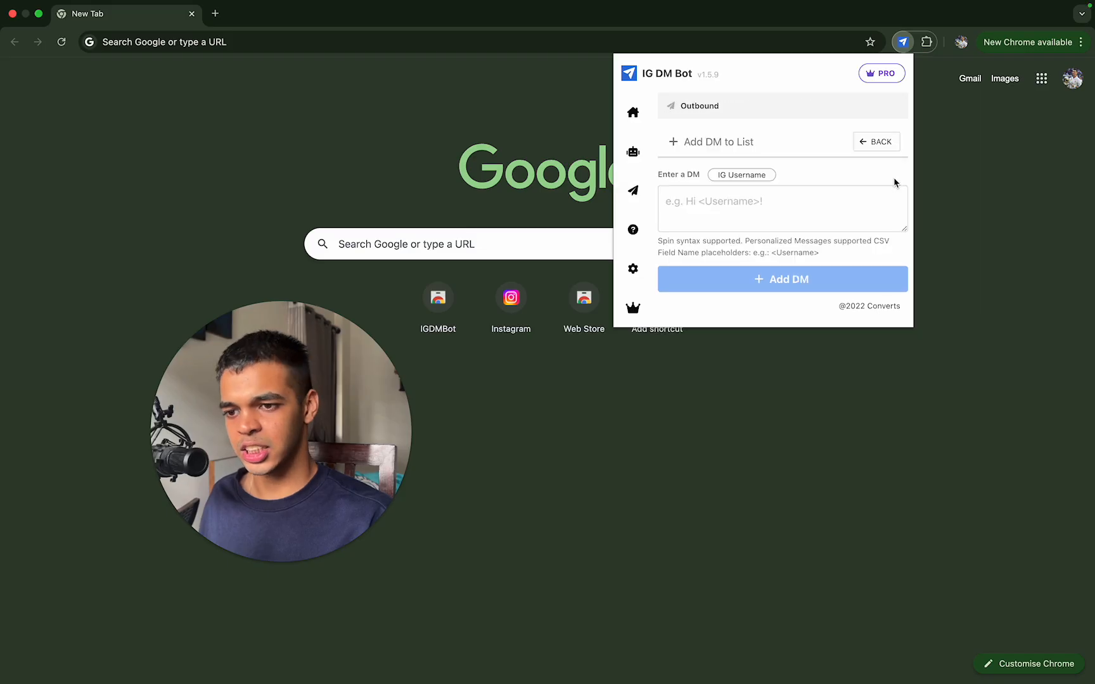
left_click(826, 213)
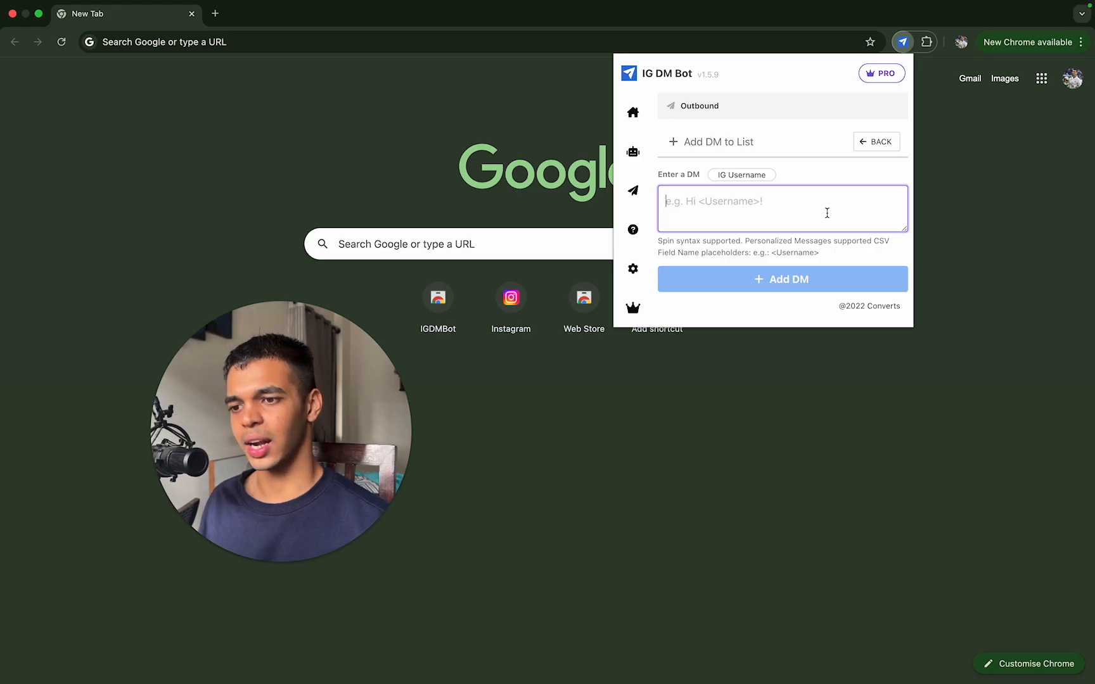
left_click(763, 179)
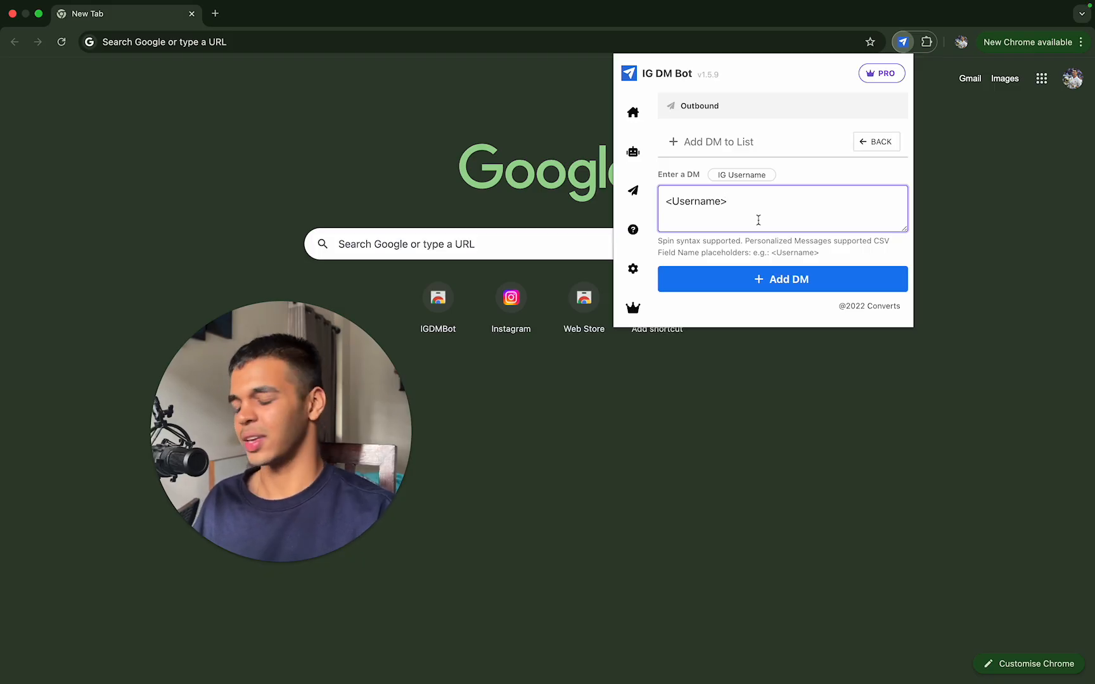
key("BackSpace")
key("BackSpace")
key("BackSpace")
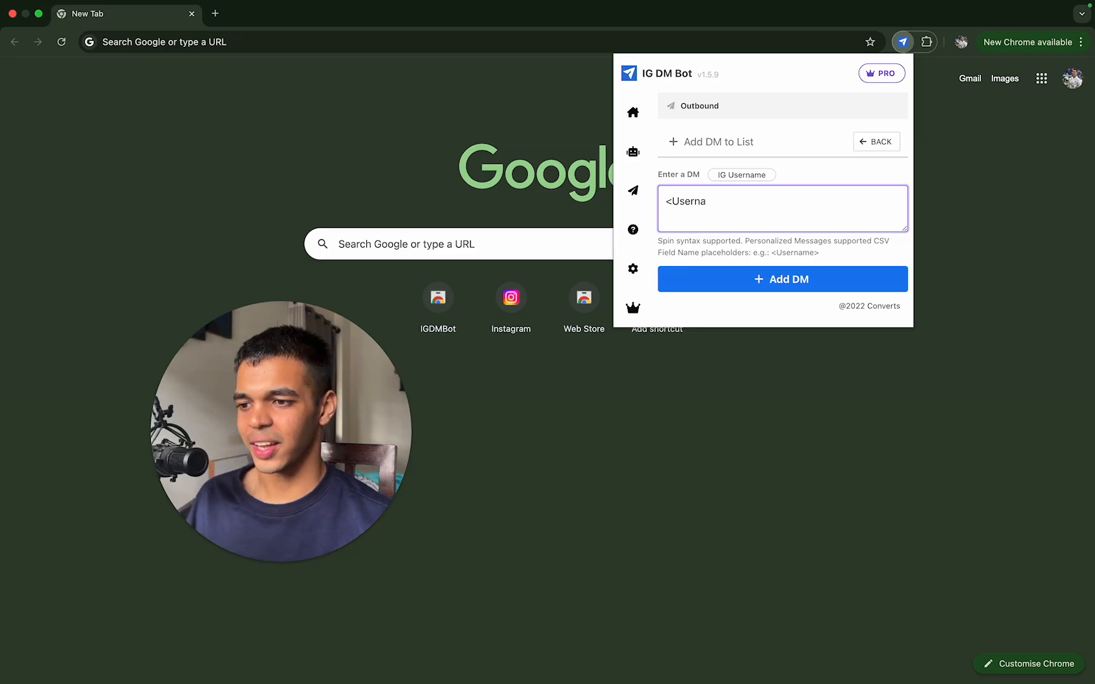
key("BackSpace")
key("BackSpace")
key("BackSpace")
key("BackSpace")
key("BackSpace")
key("BackSpace")
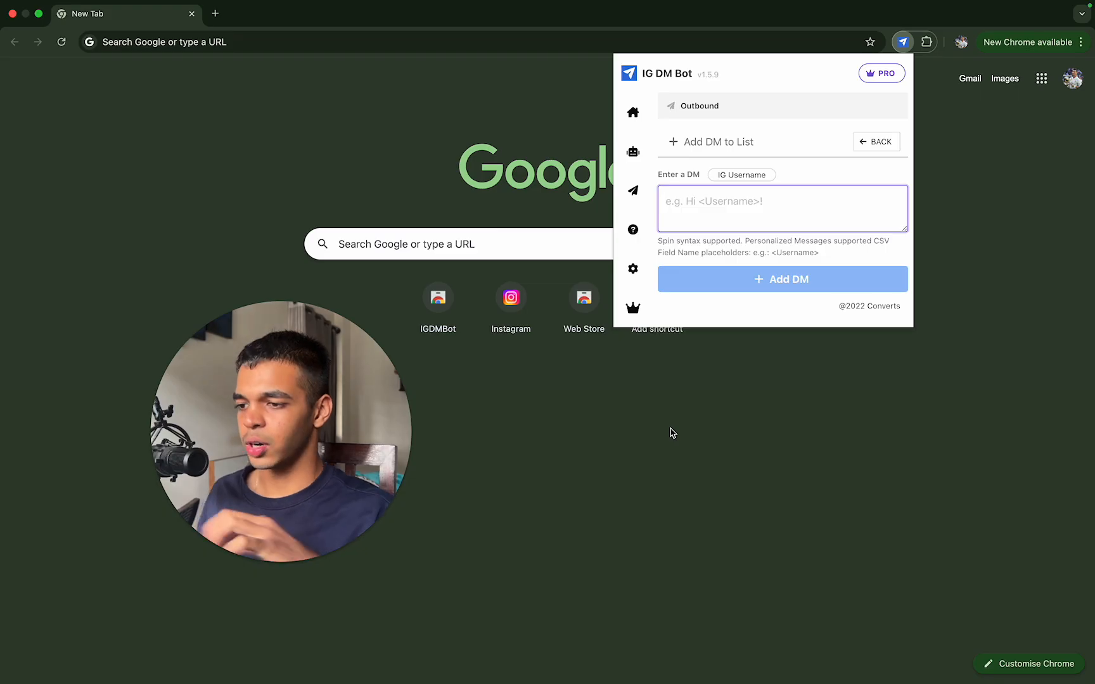
Step: Search Google for "autoigdm pro" in a new tab and open the AutoIGDM PRO website
left_click(214, 14)
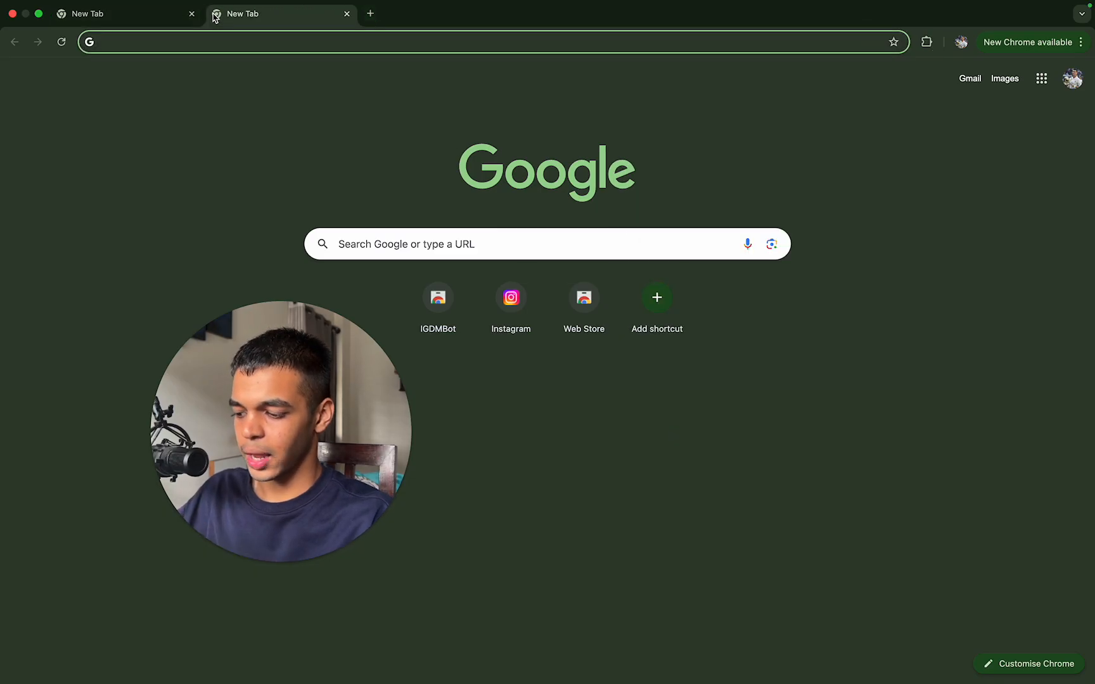
type("autoigdm")
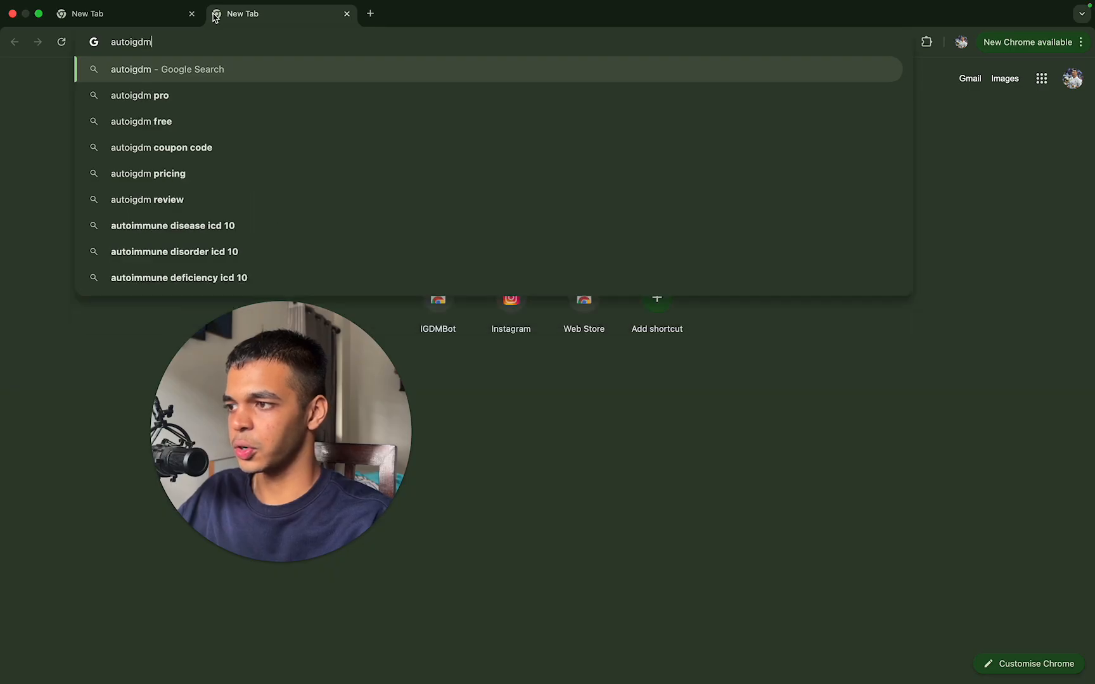
type(" pro")
key("Return")
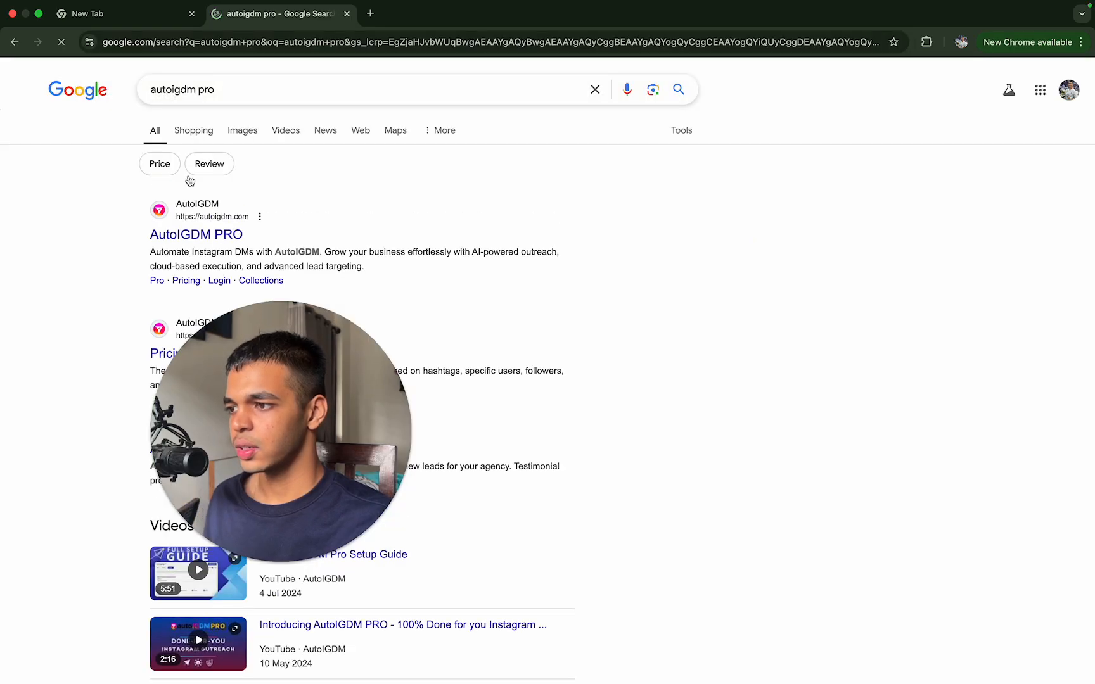
left_click(218, 235)
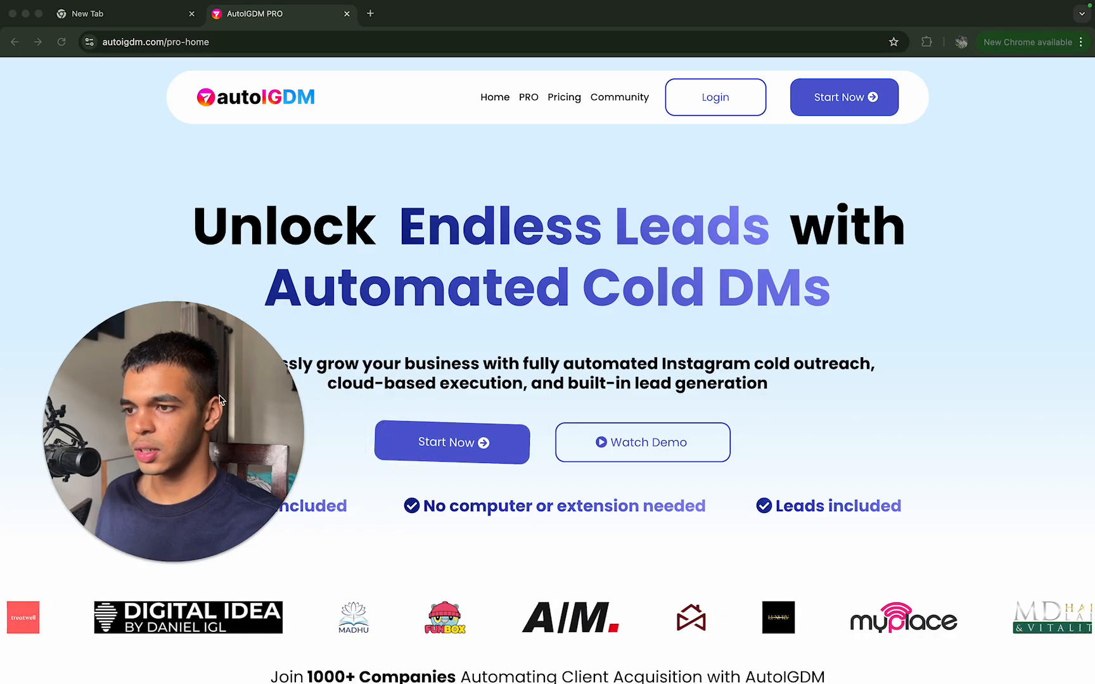
Step: Review AutoIGDM's PRO page and the Starter and Pro pricing plans, and close the site's tab
left_click(528, 97)
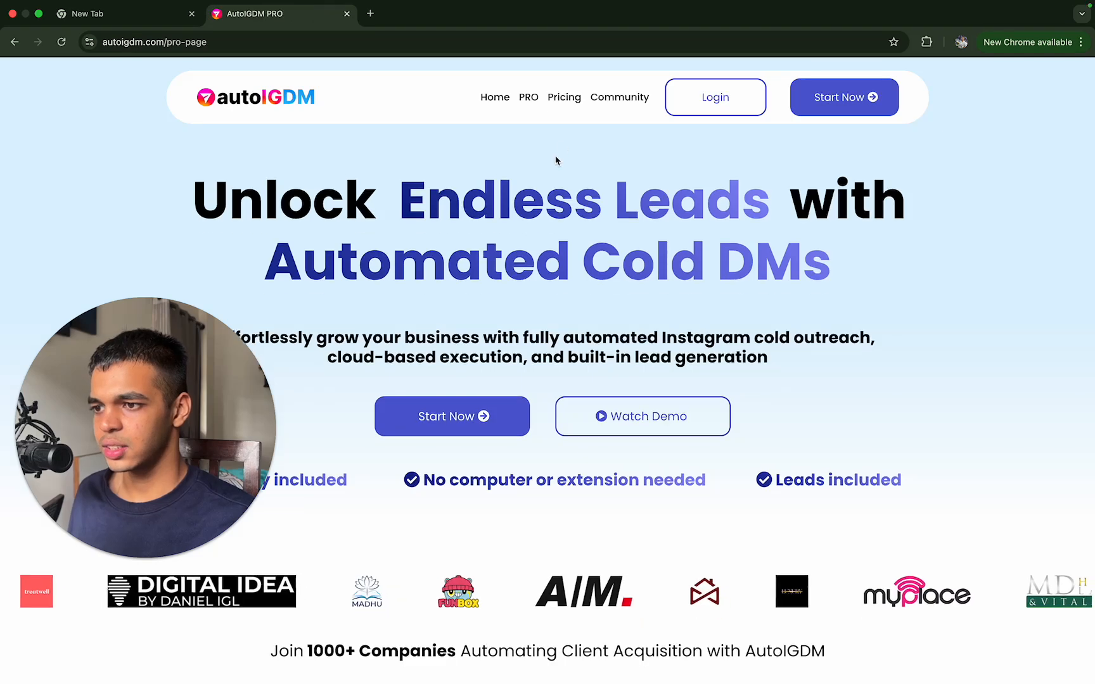
left_click(578, 98)
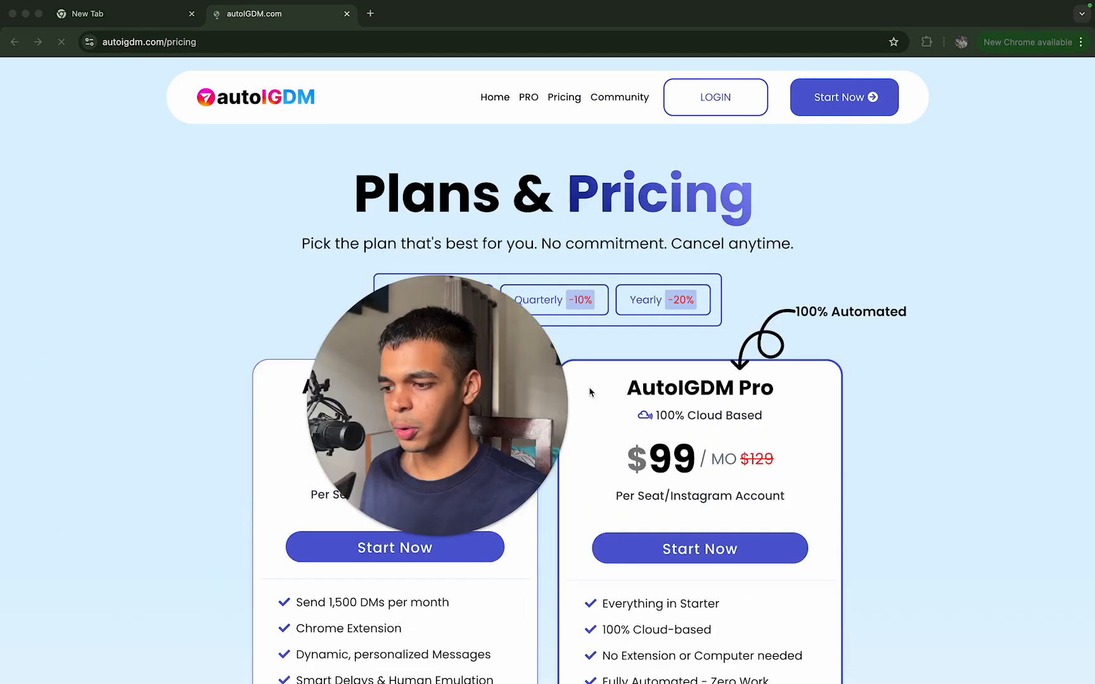
scroll(393, 355, "down", 3)
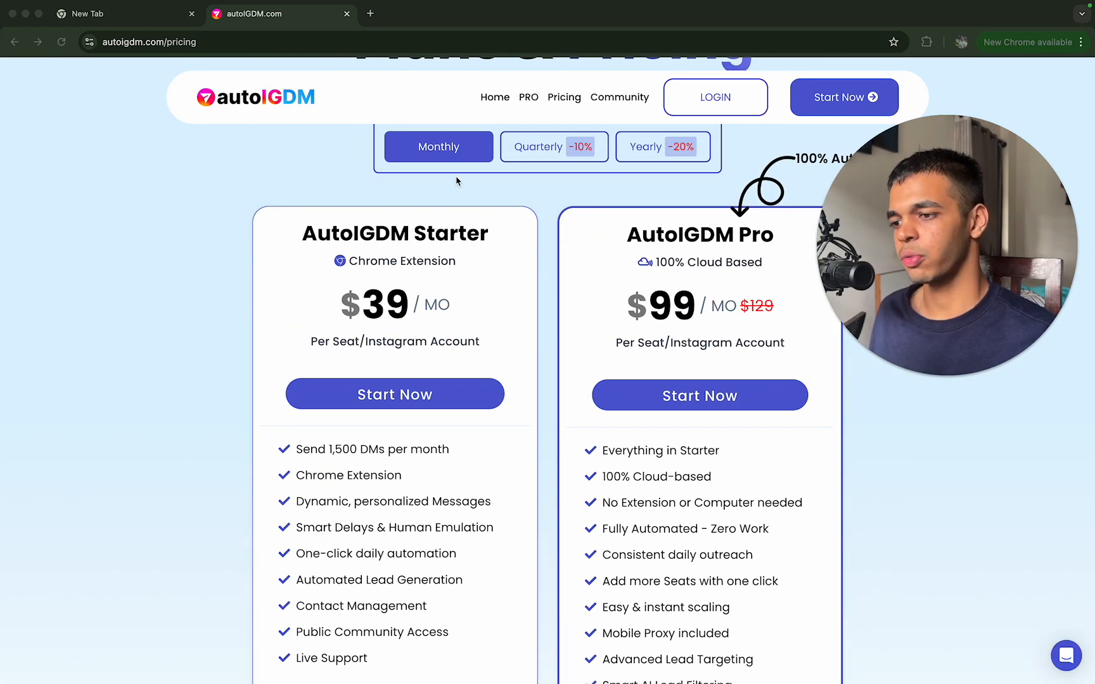
left_click(349, 14)
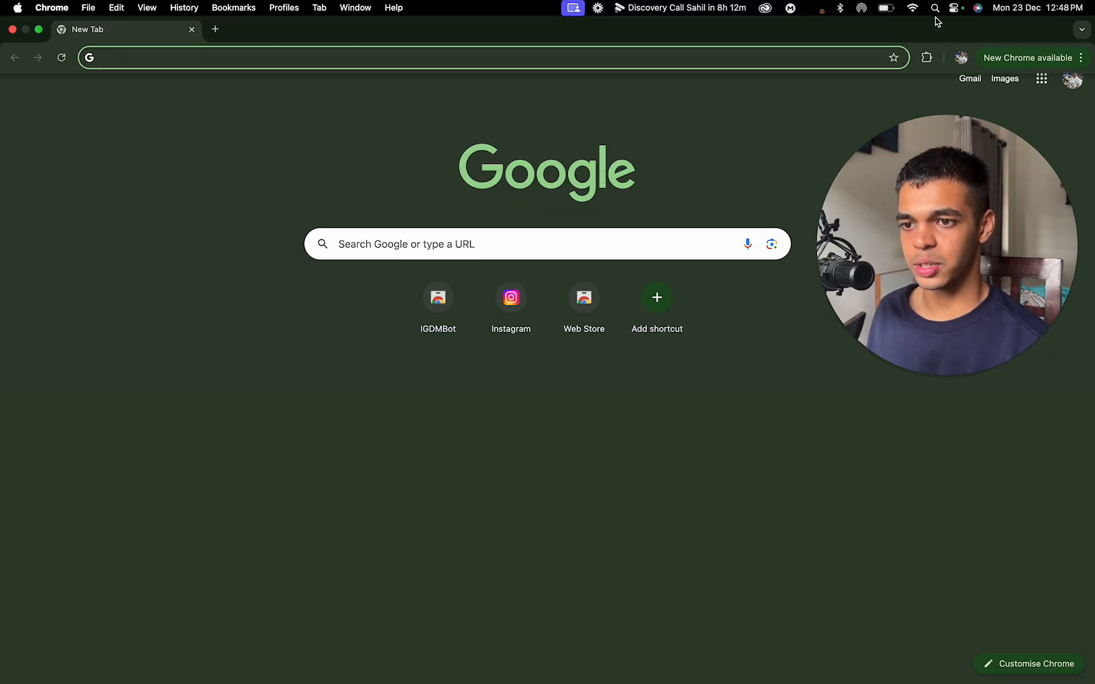
key("ctrl+Up")
key("ctrl+Up")
left_click_drag(967, 227, 167, 450)
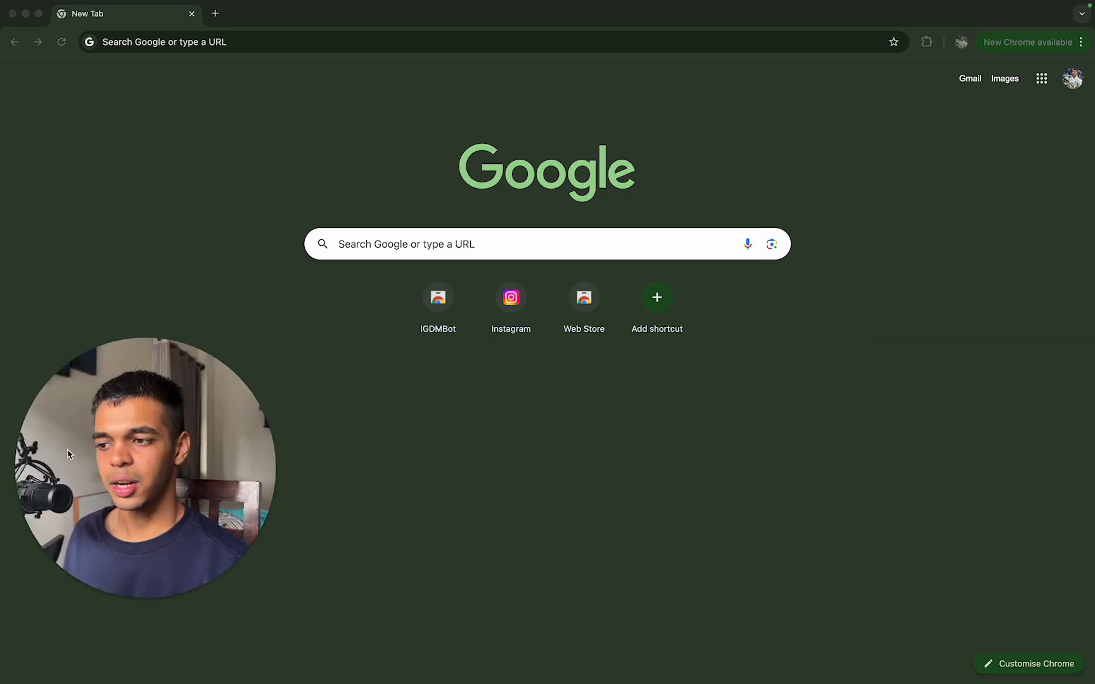
Step: Reopen the DM lists in the IGDMBot extension and open the Outbound list for adding a DM
left_click(929, 42)
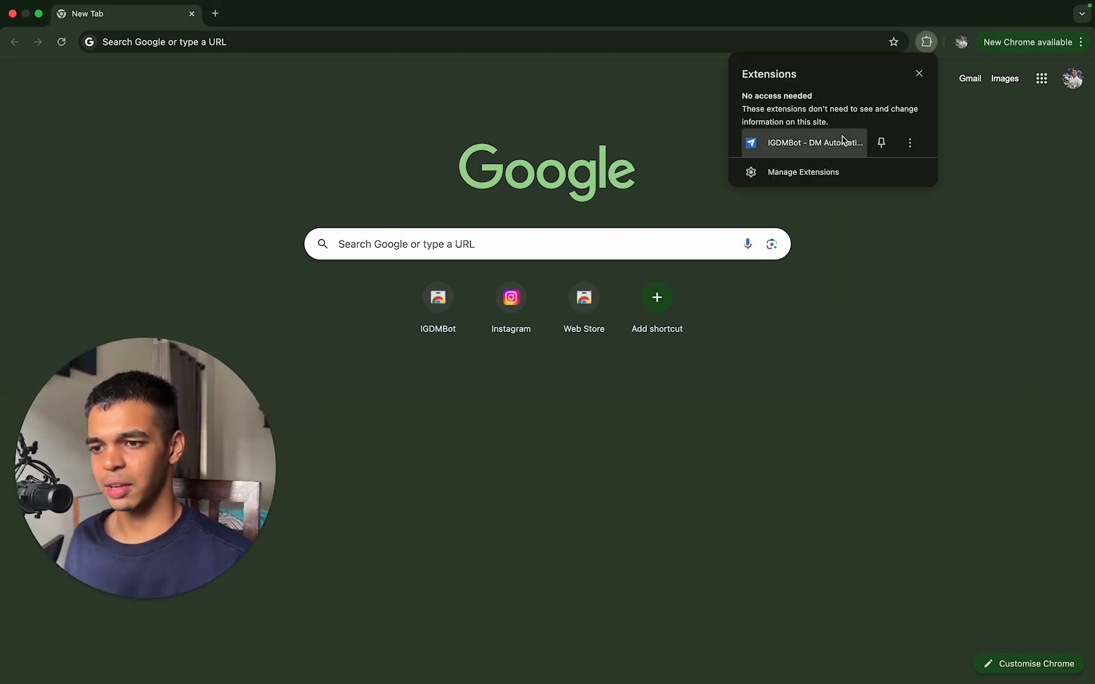
left_click(843, 140)
left_click(633, 190)
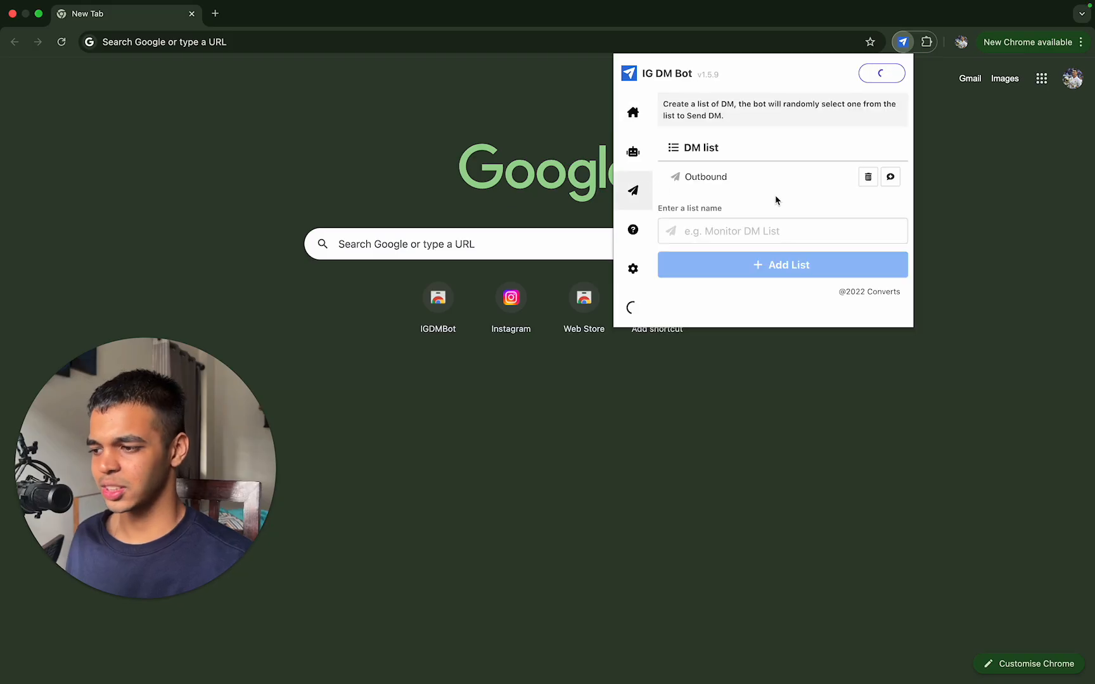
left_click(756, 239)
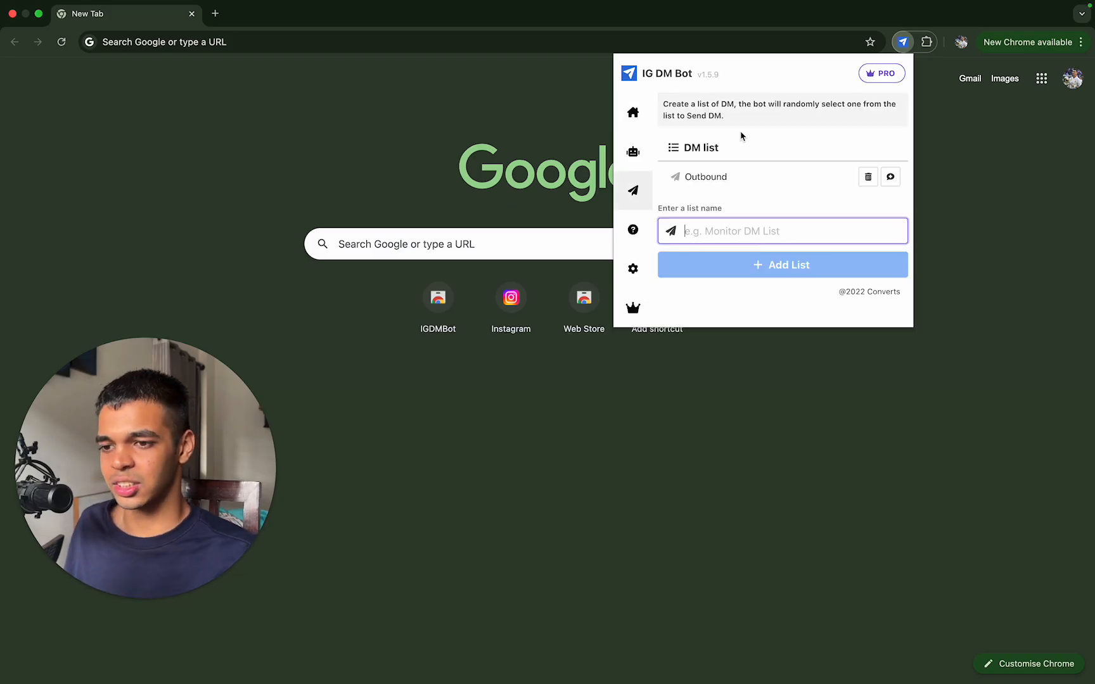
left_click(890, 183)
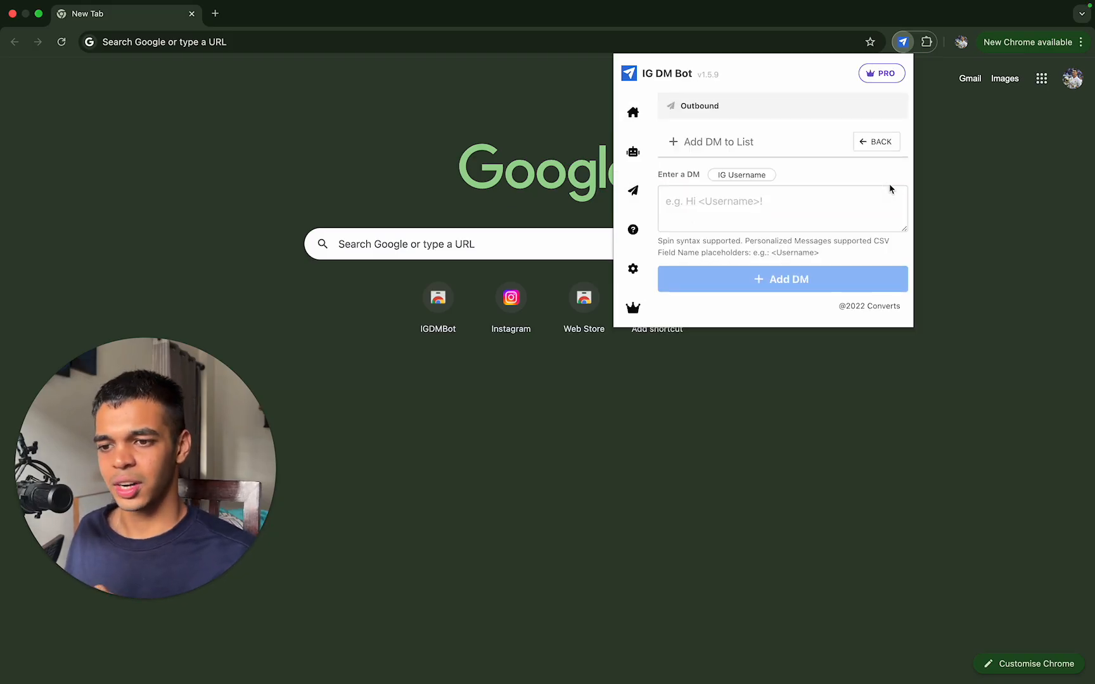
Step: Enter the DM "does signing 3-10 new clients for your agency sound something of interest or do we never bother you again?"
key("super+a")
left_click(794, 206)
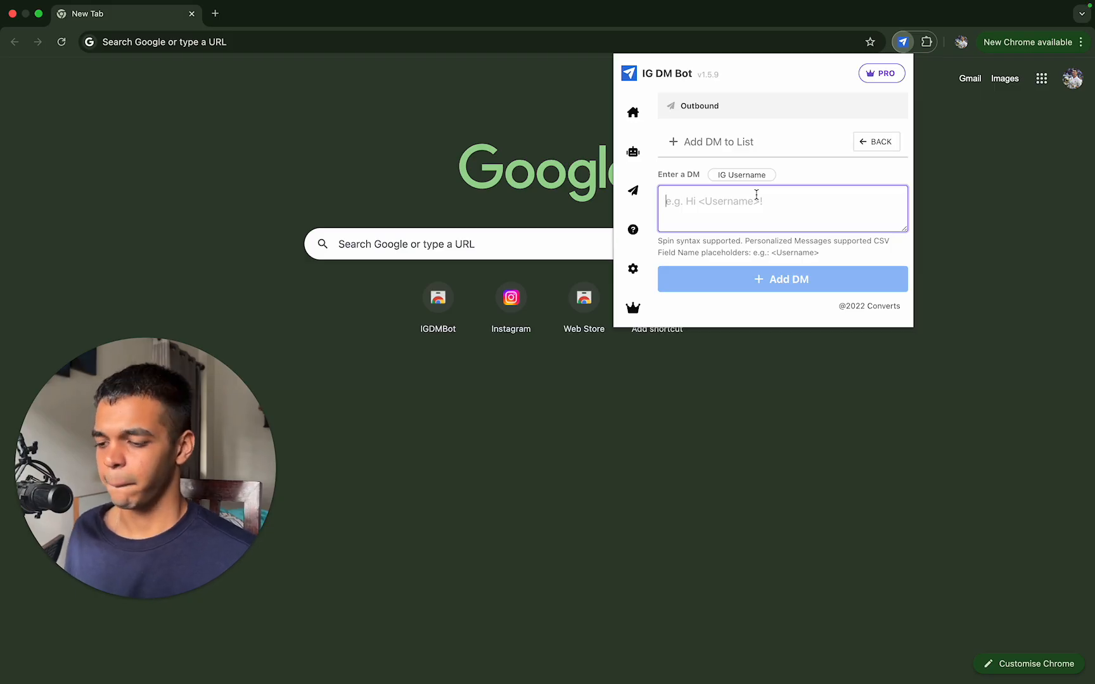
type("does ")
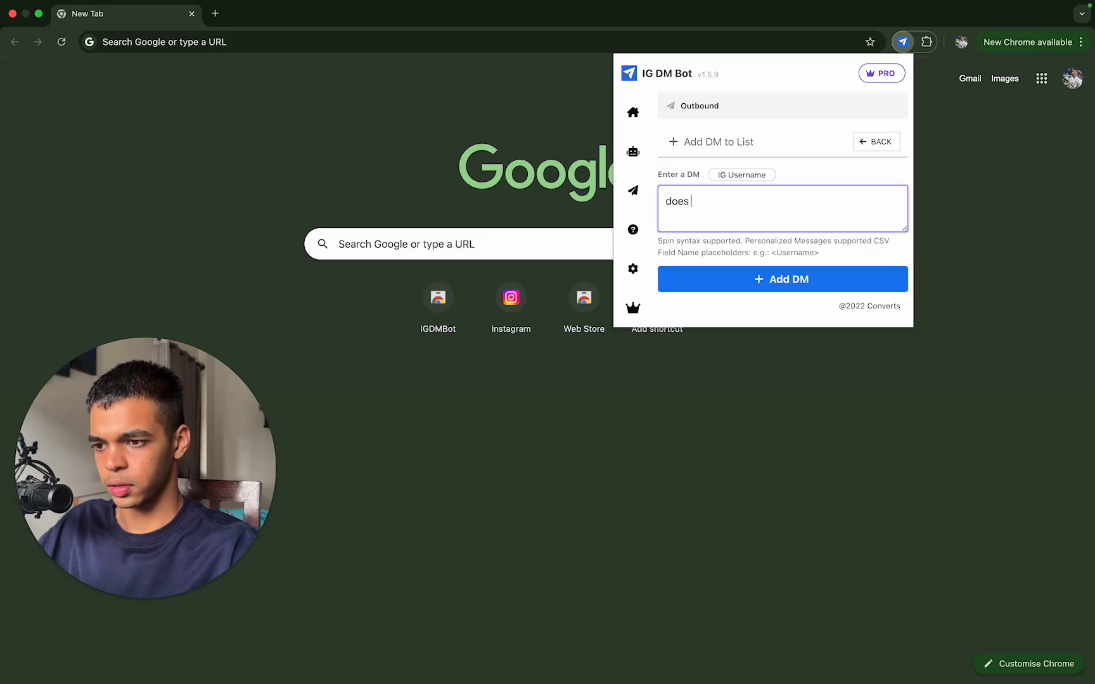
type("s")
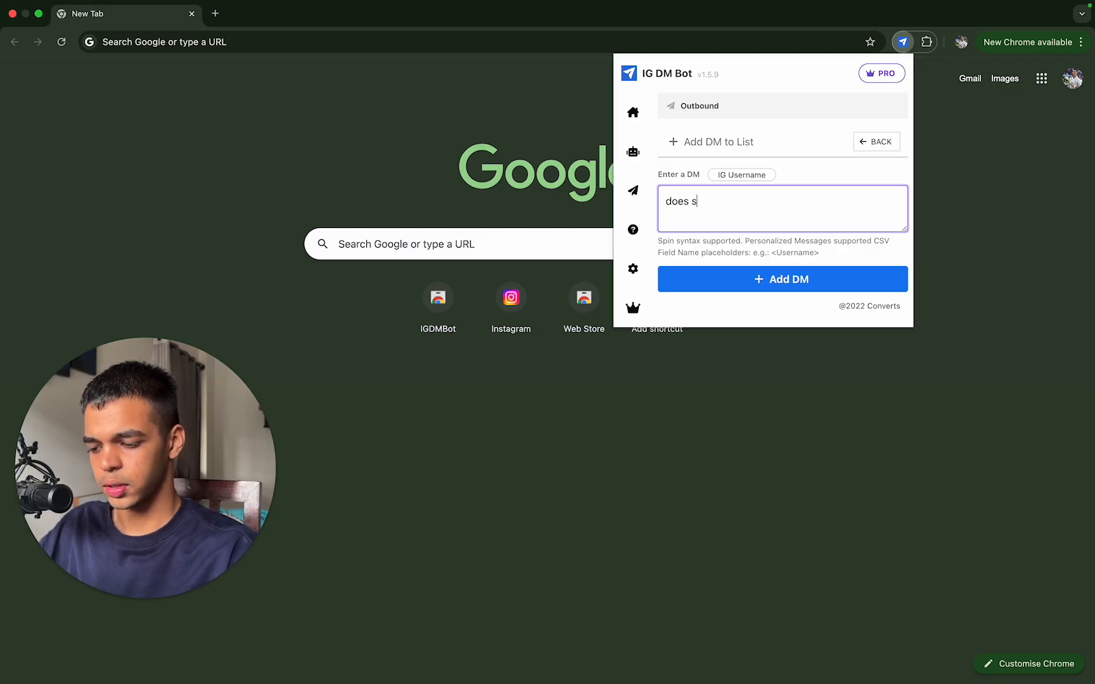
type("ignin")
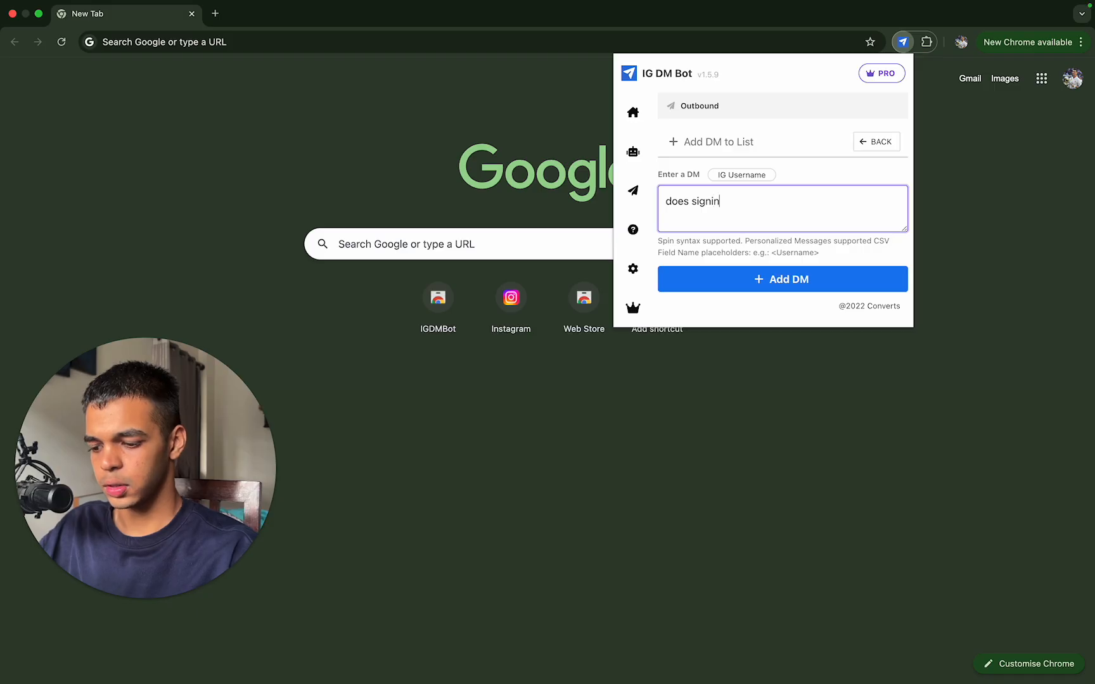
type("g 3-10 ")
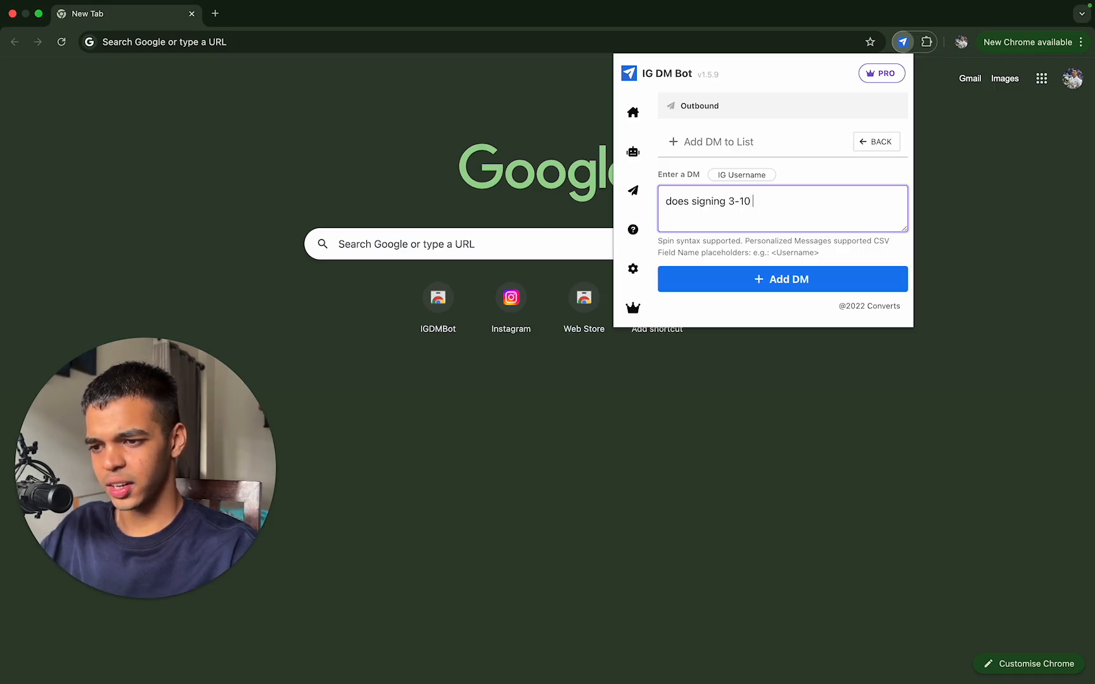
type("new clients ")
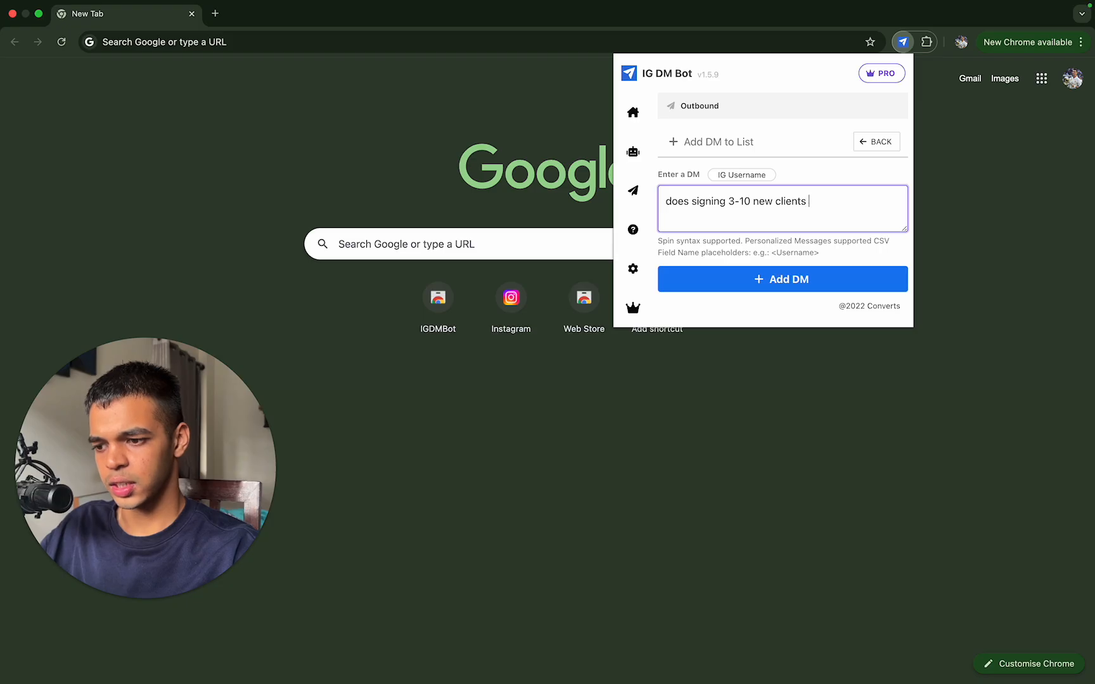
type("for your agenc")
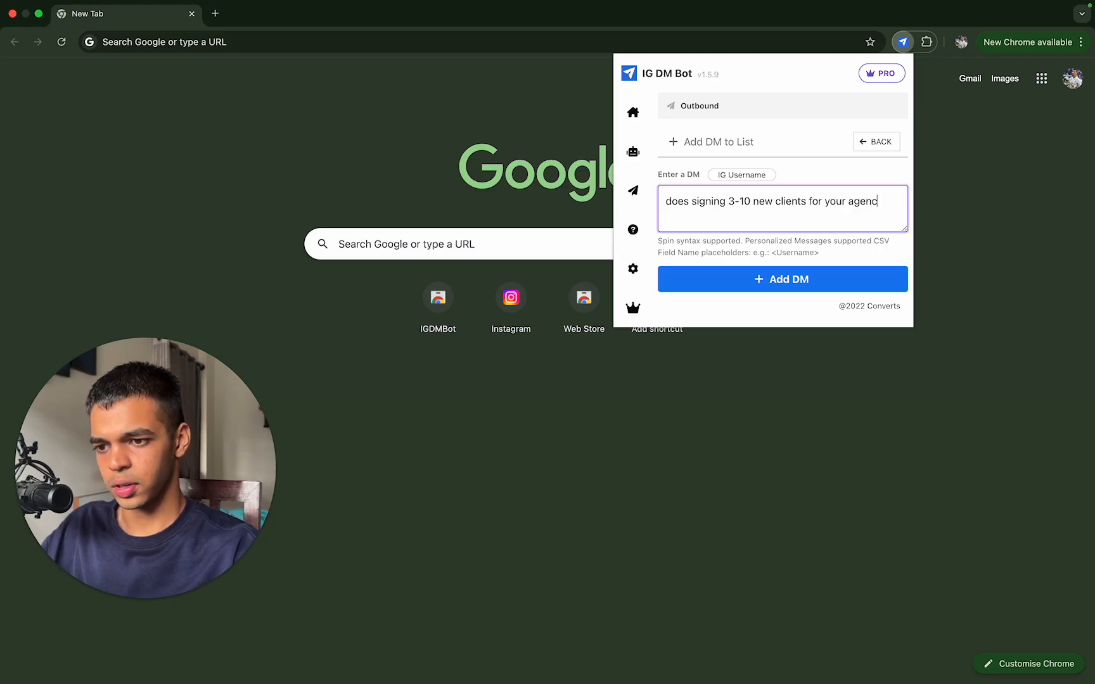
type("y sound some")
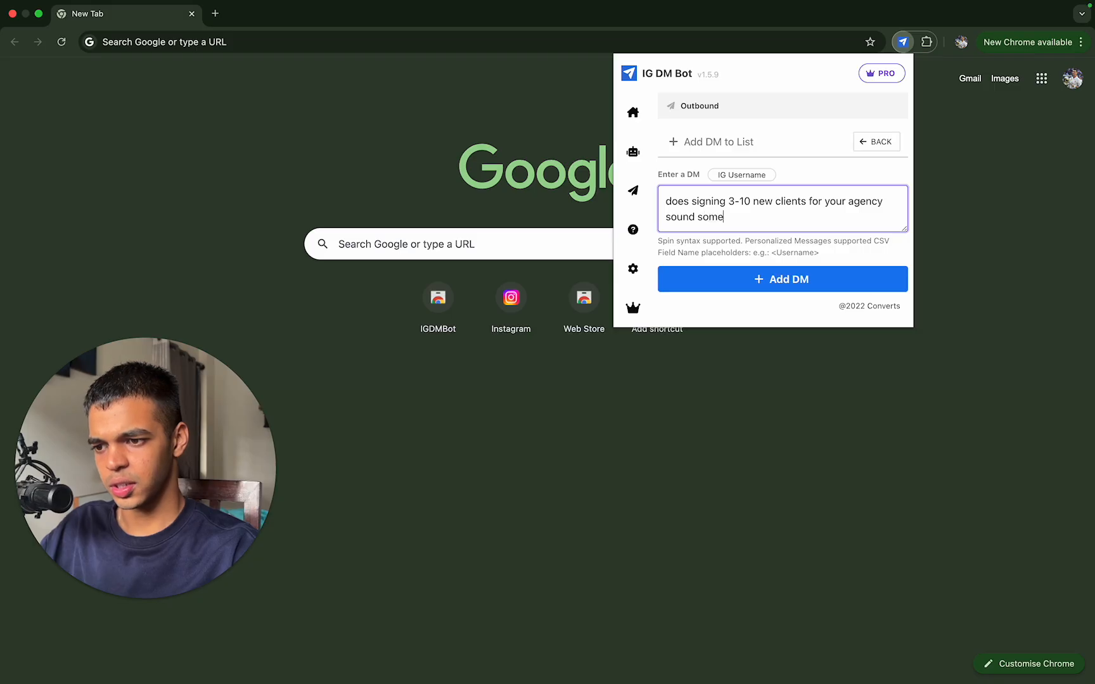
type("thing of inte")
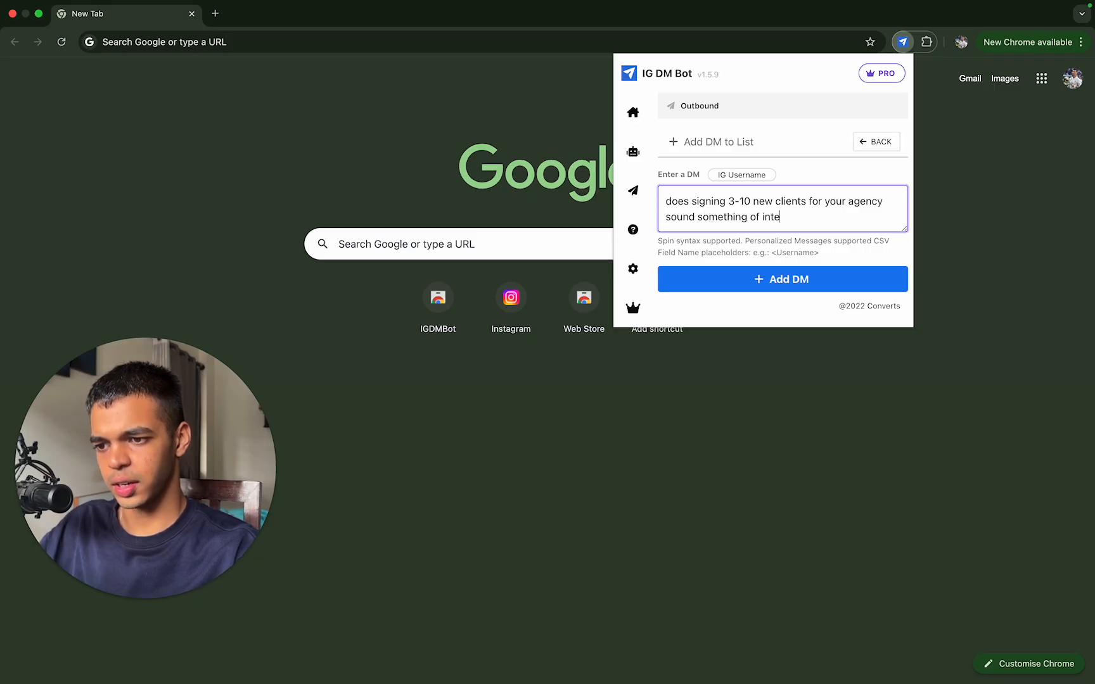
type("rest or do we never bto")
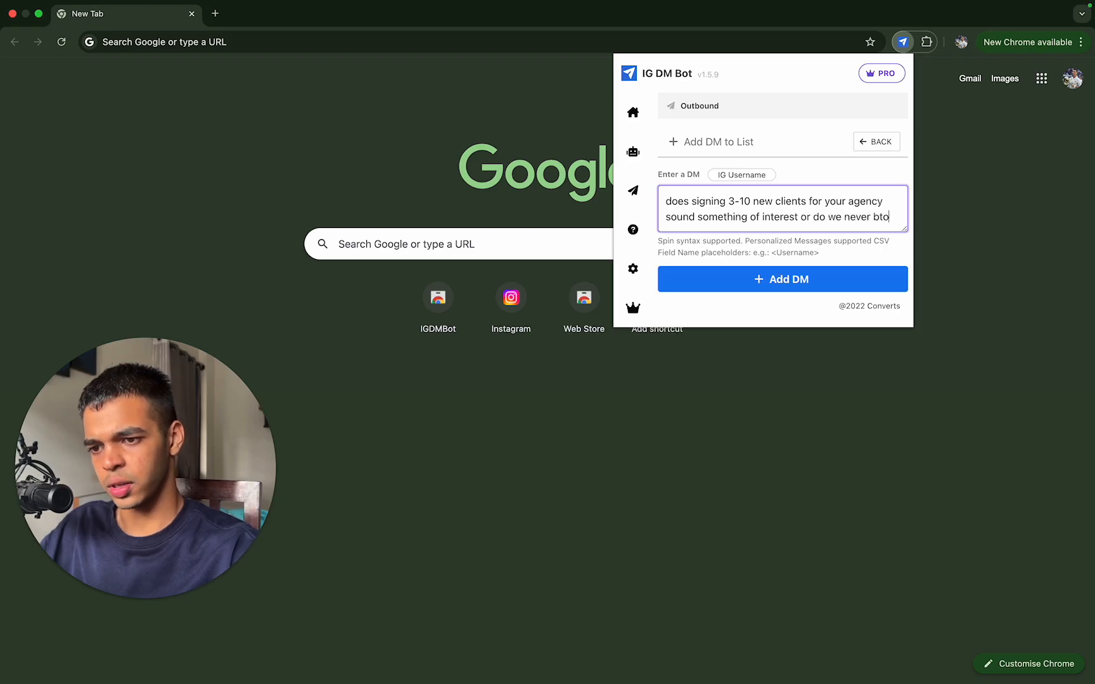
key("BackSpace")
key("BackSpace")
type("other you again?")
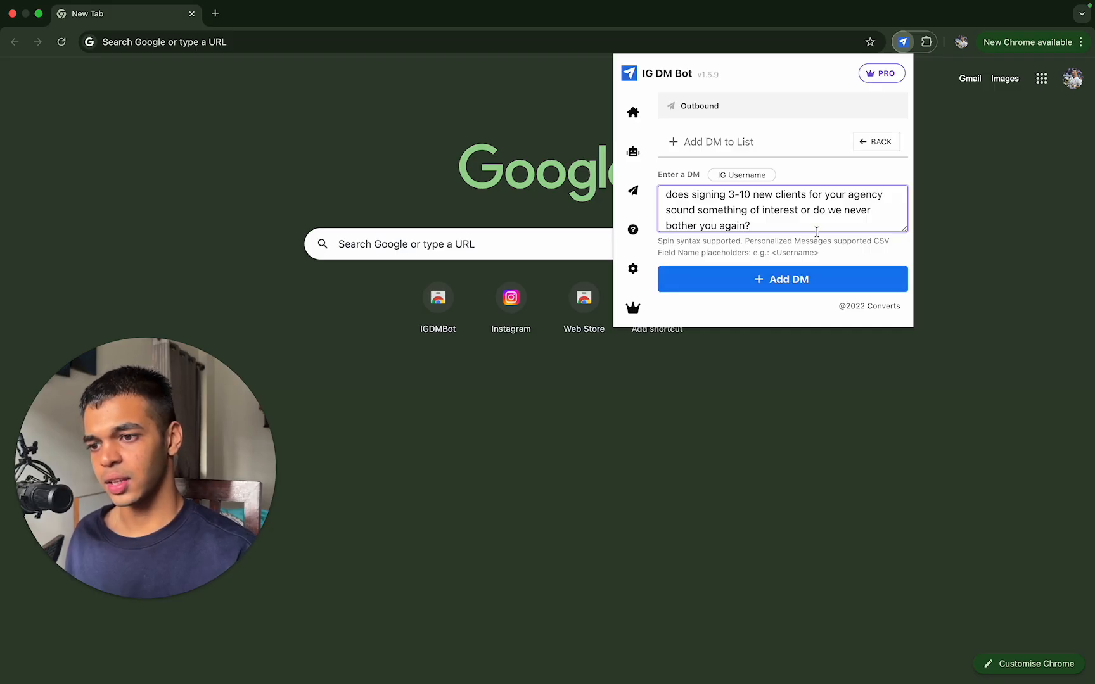
Step: Add the prepared client-signing message to the Outbound list and start another DM with "can you handl"
left_click(823, 286)
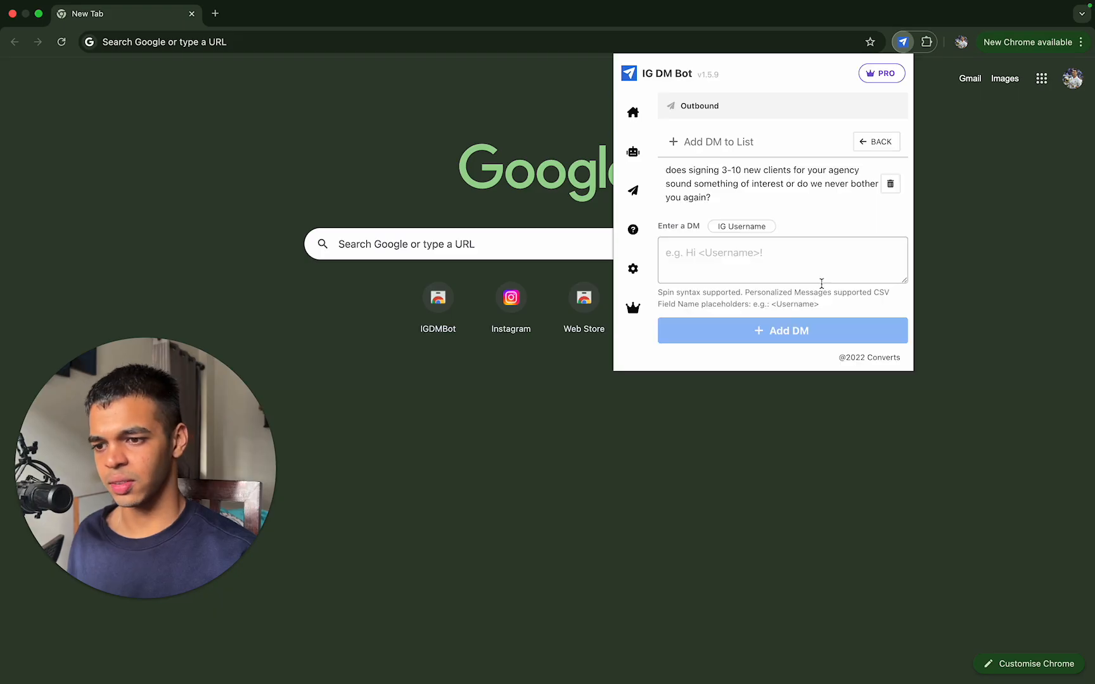
left_click(738, 264)
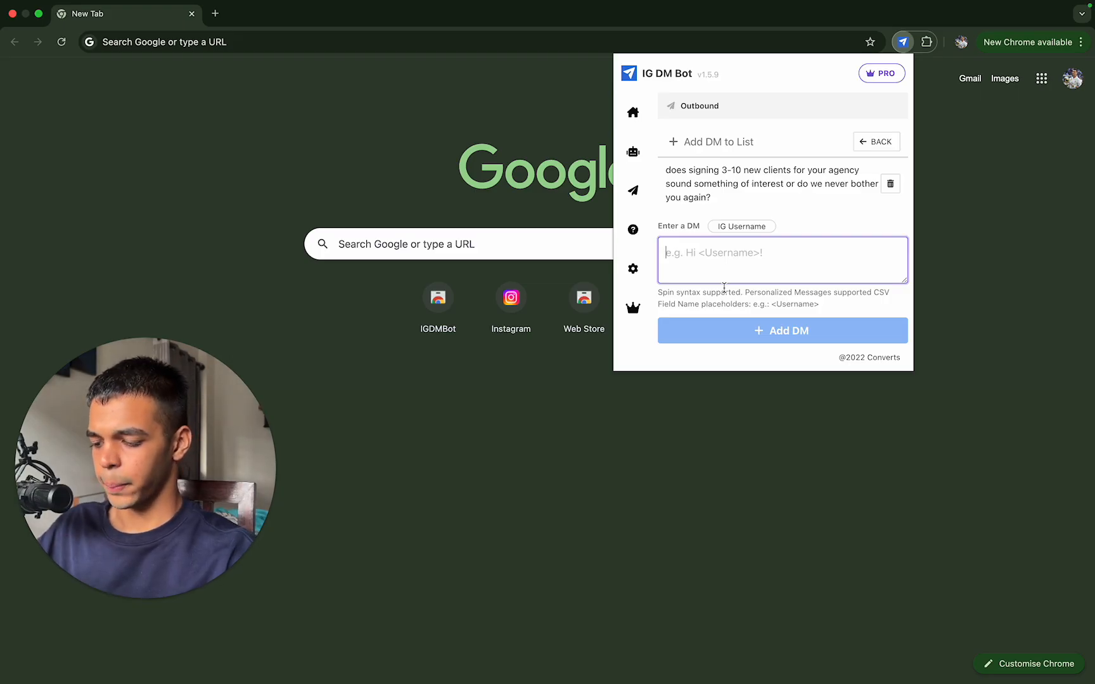
type("can you handle")
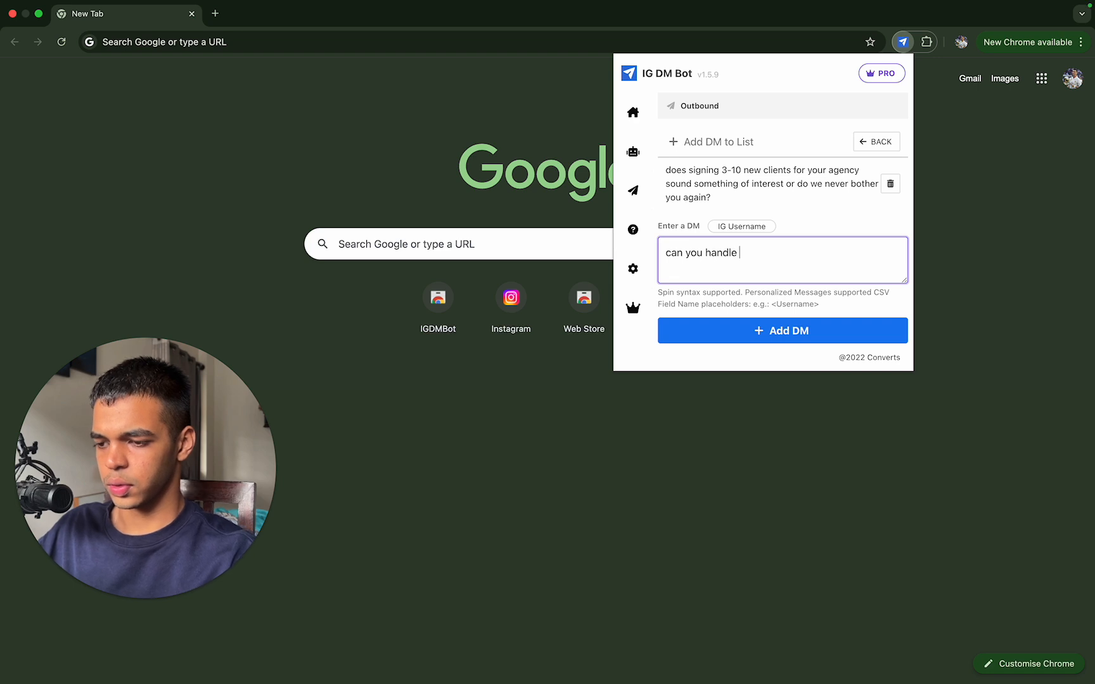
Step: Replace the draft text with "we recently helped an agency owner like you sign 8 new clients"
key("super+a")
type("we")
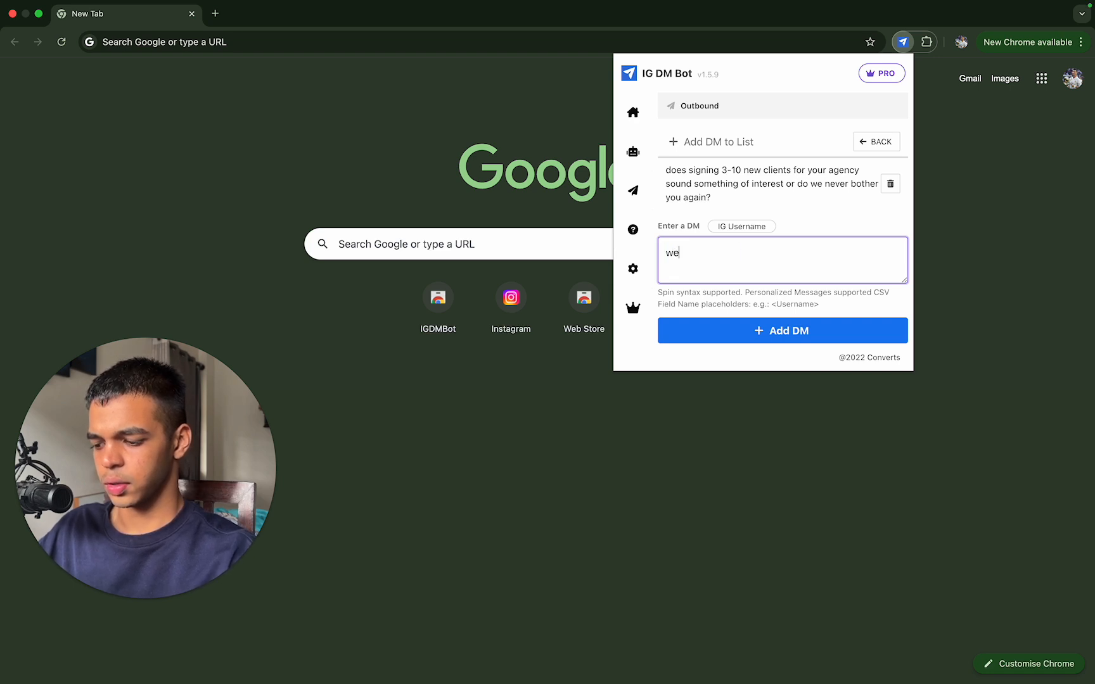
type(" recen")
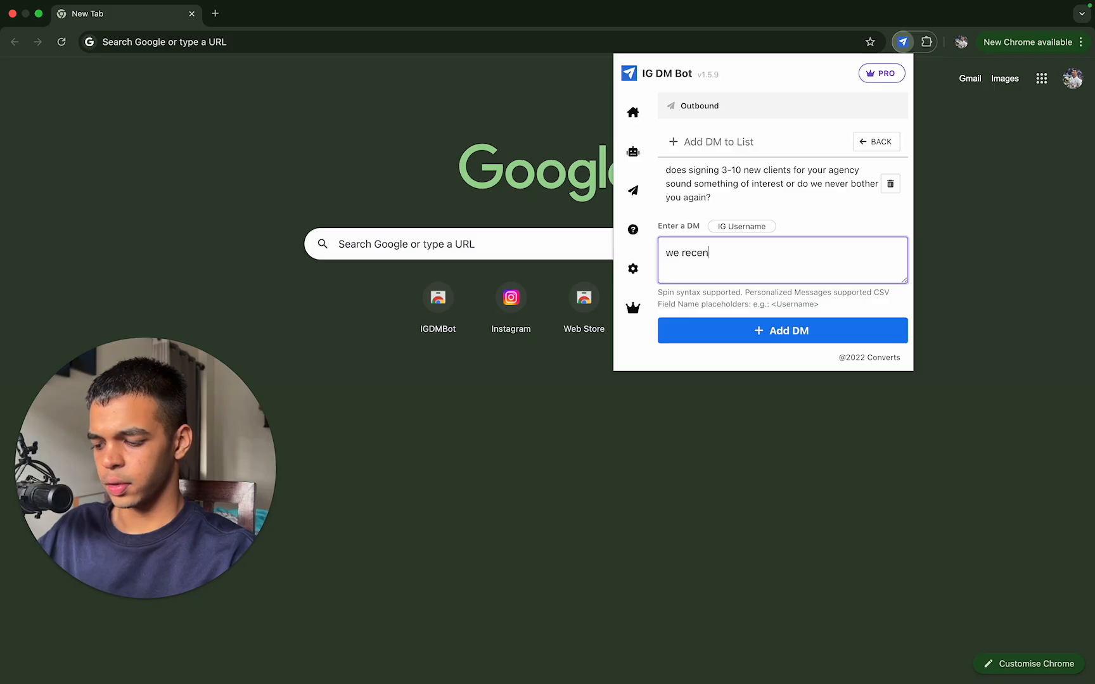
type("tly helped an a")
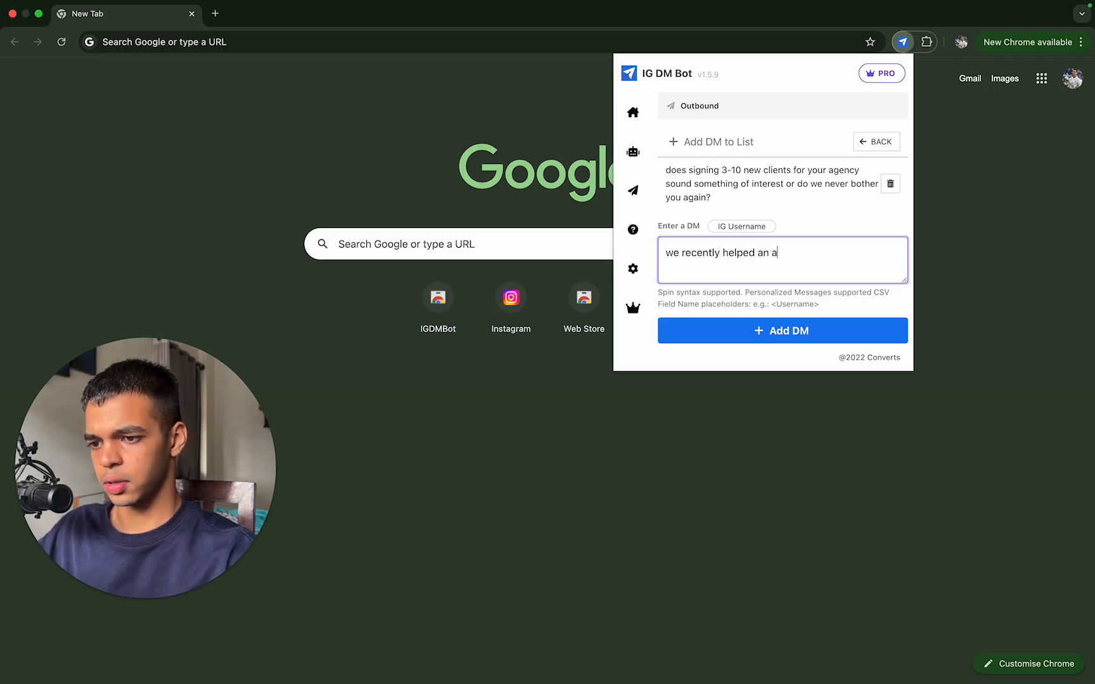
type("gency owner li")
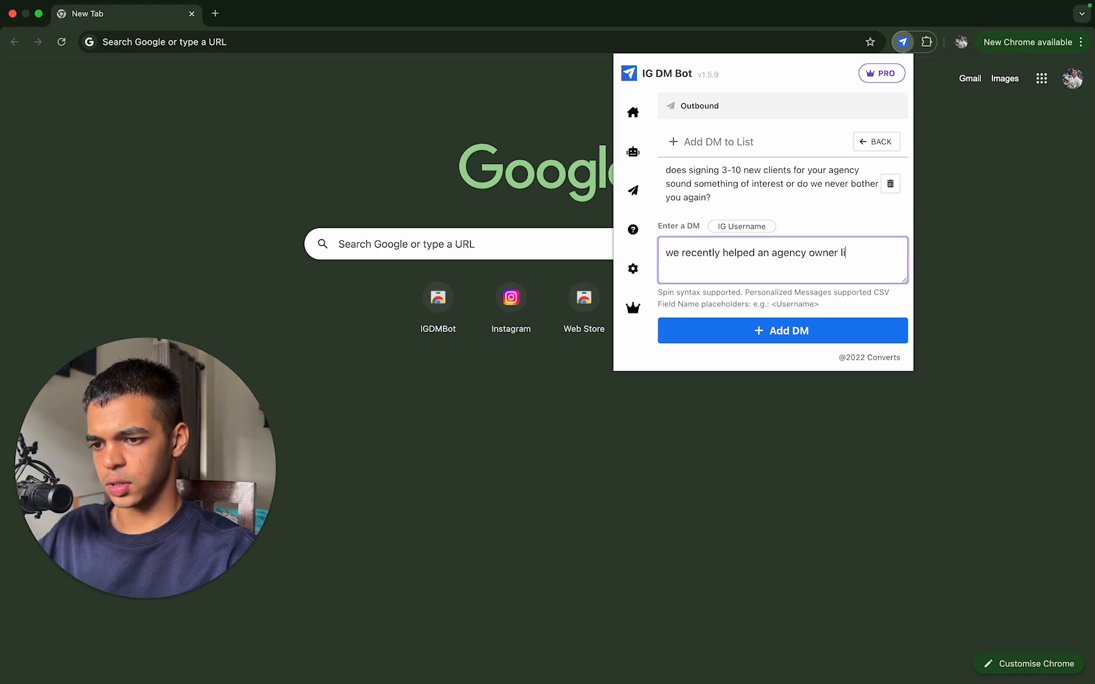
type("ke you sign")
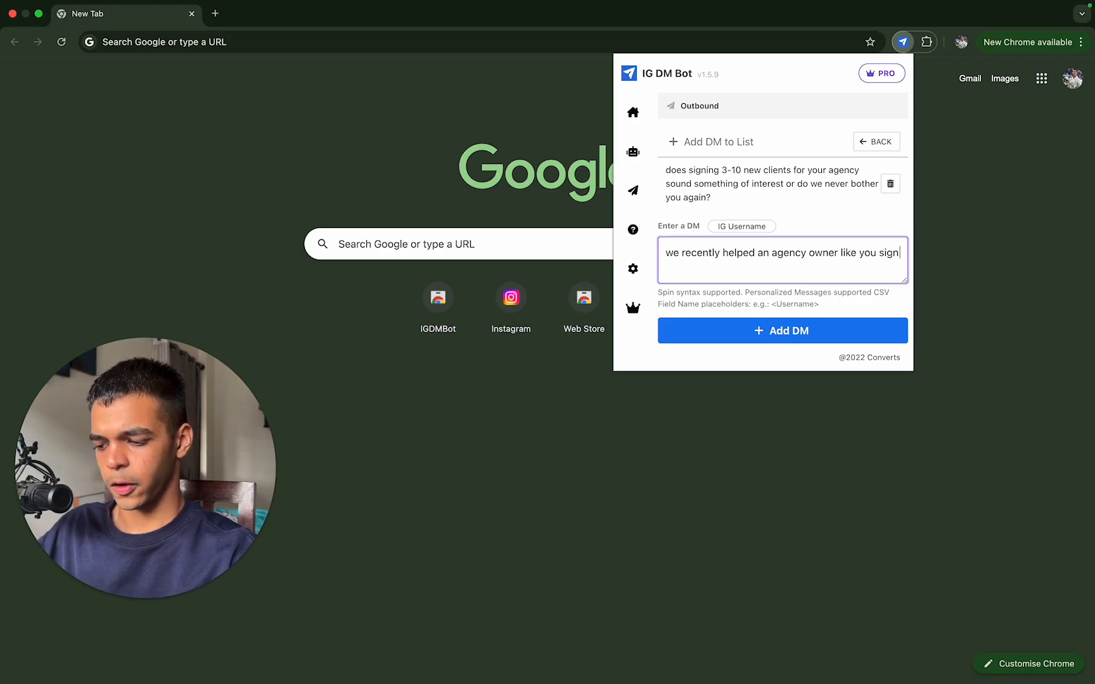
type(" 8")
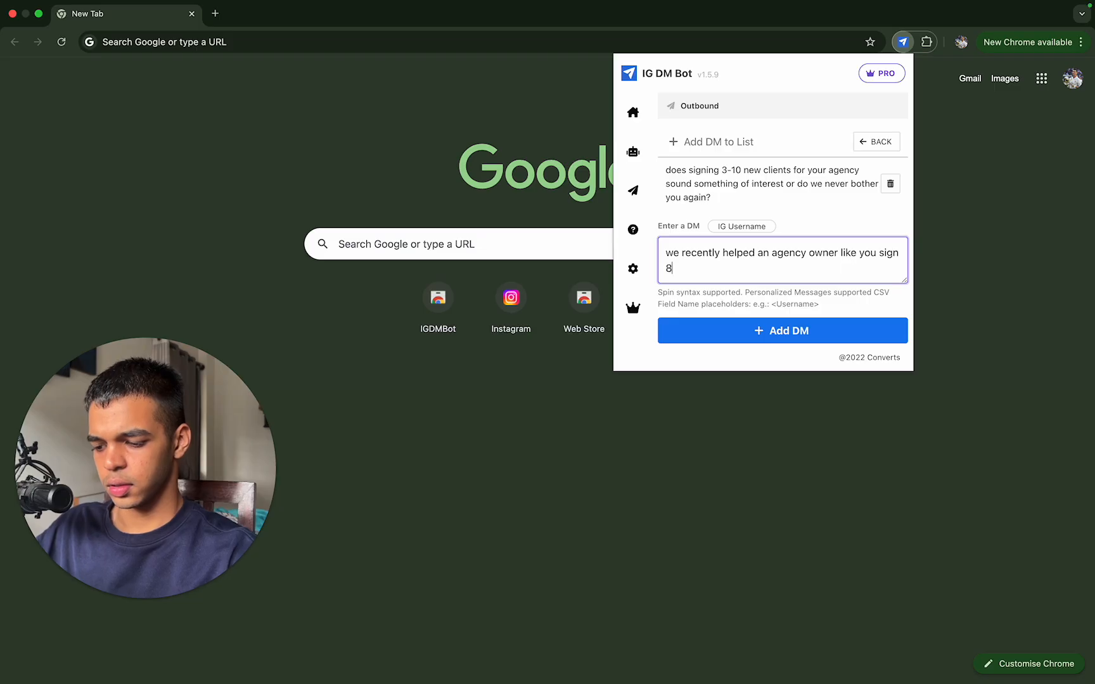
type(" new clients i")
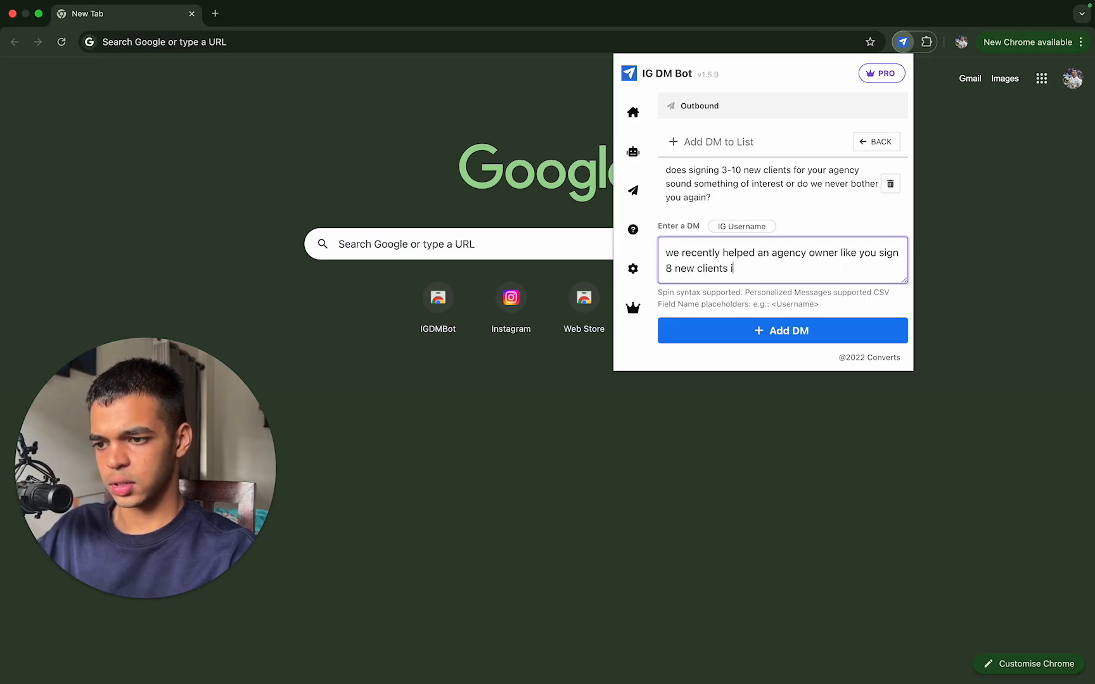
type("n 5 days an")
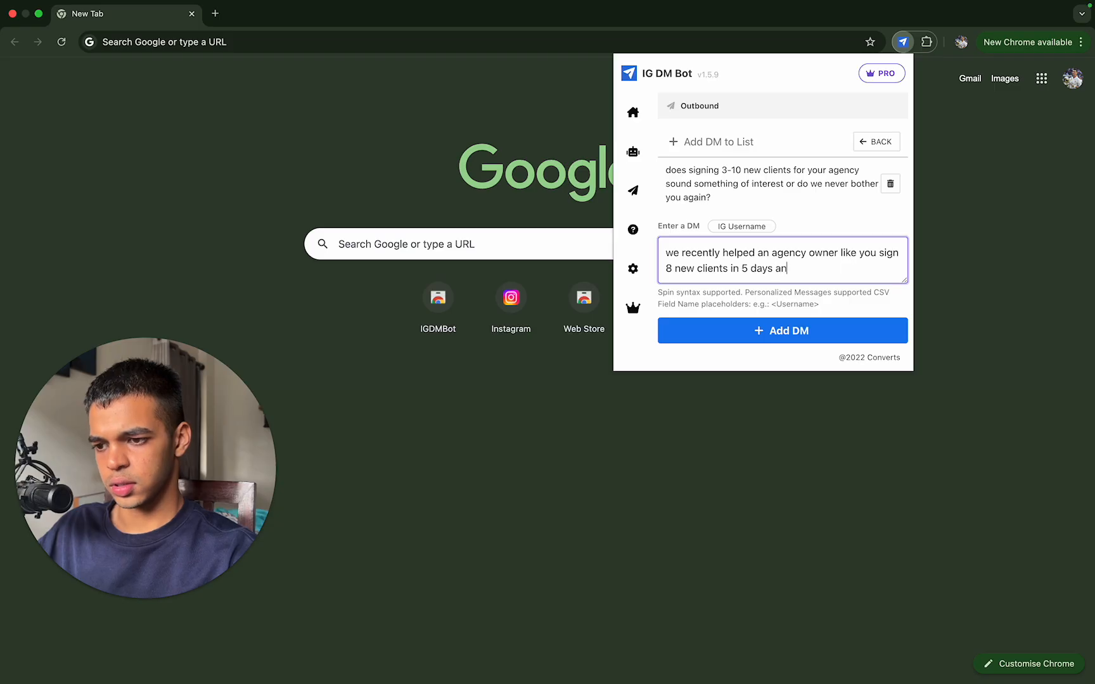
type("d would love to ")
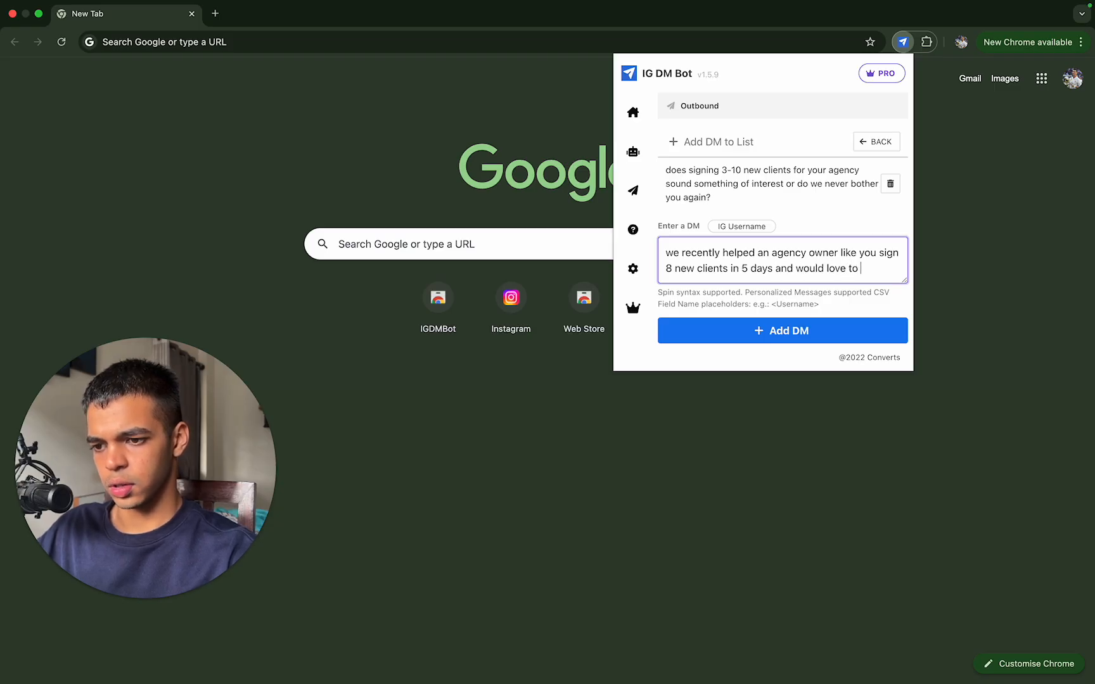
type("make you our n")
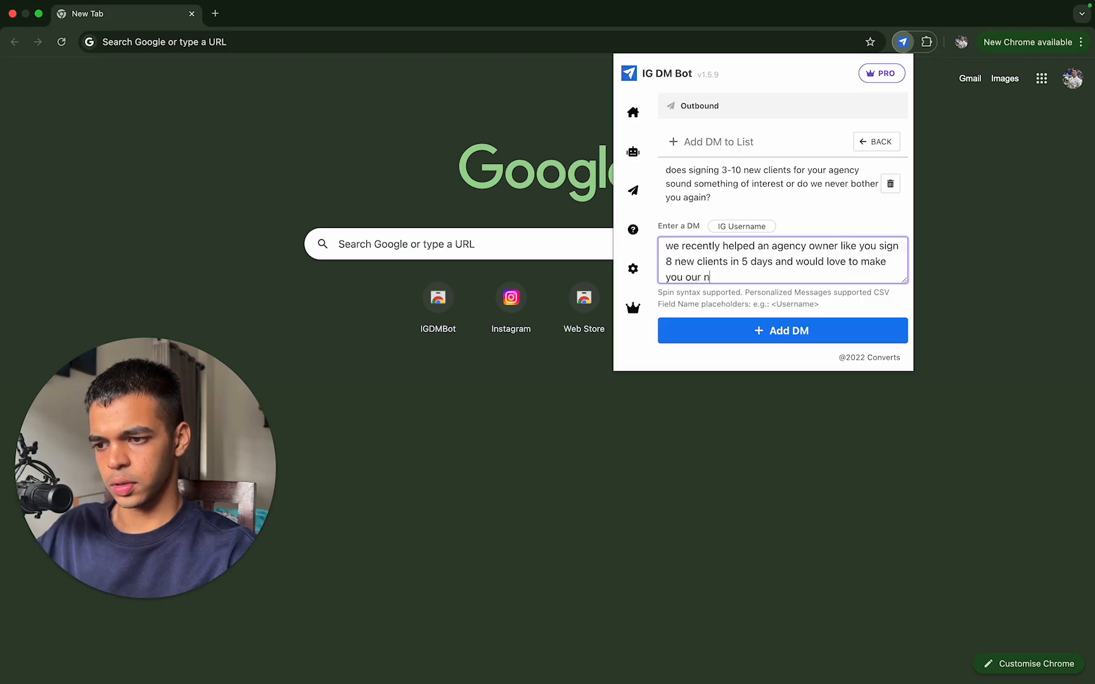
type("ext case study")
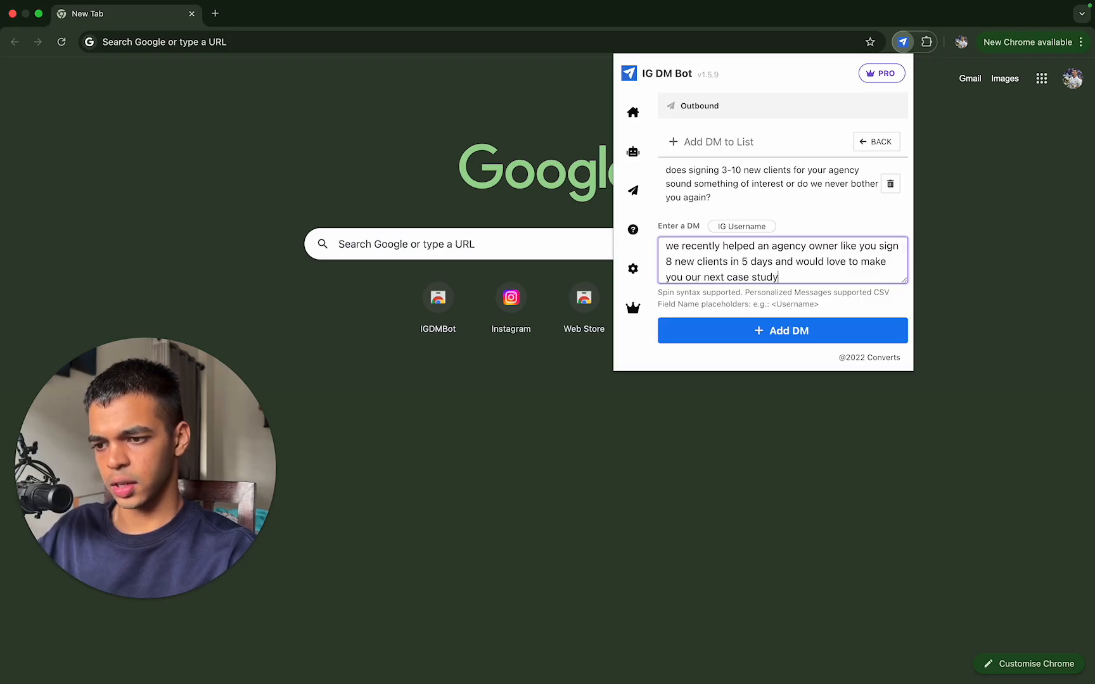
type("!")
Step: Continue the DM with "in 5 days and would love to make you our next case study!" followed by a blank line
key("Return")
key("Return")
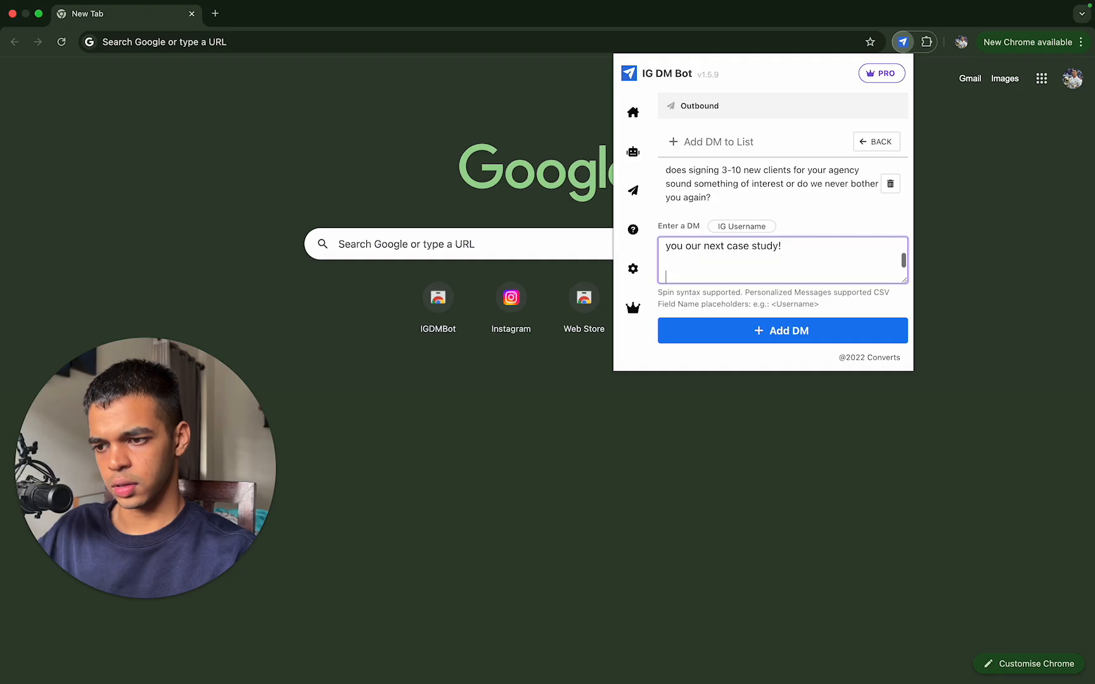
Step: End the DM with "just drop a yes below if this sounds something of interest :)" and add it to the Outbound list
type("just drop ")
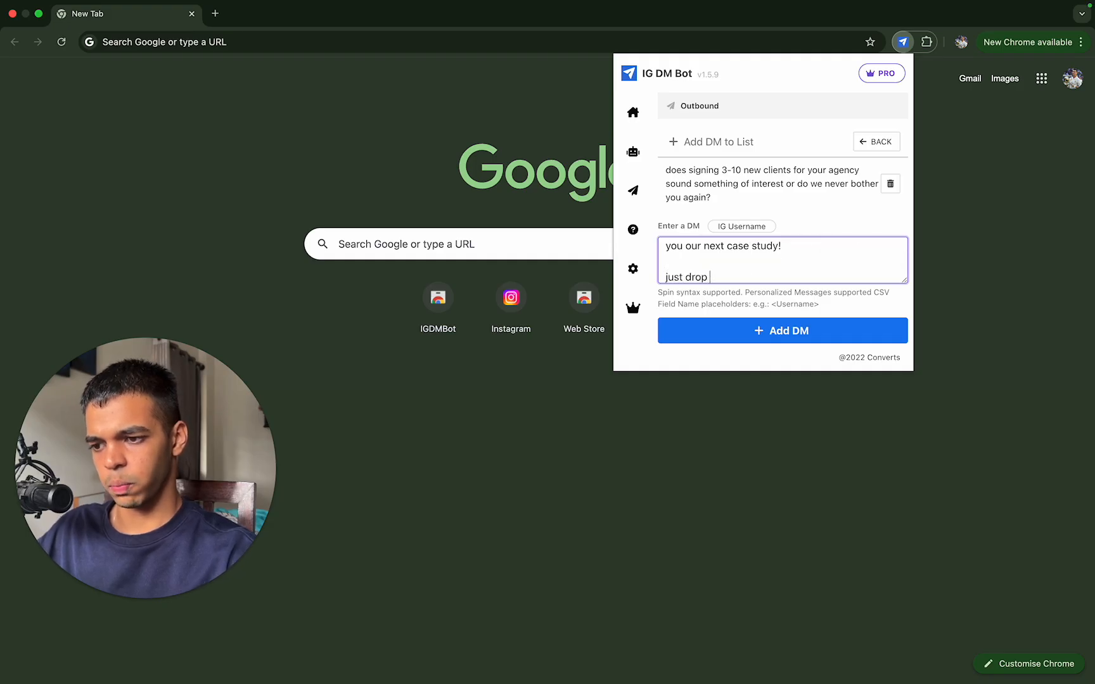
type("a yes below ")
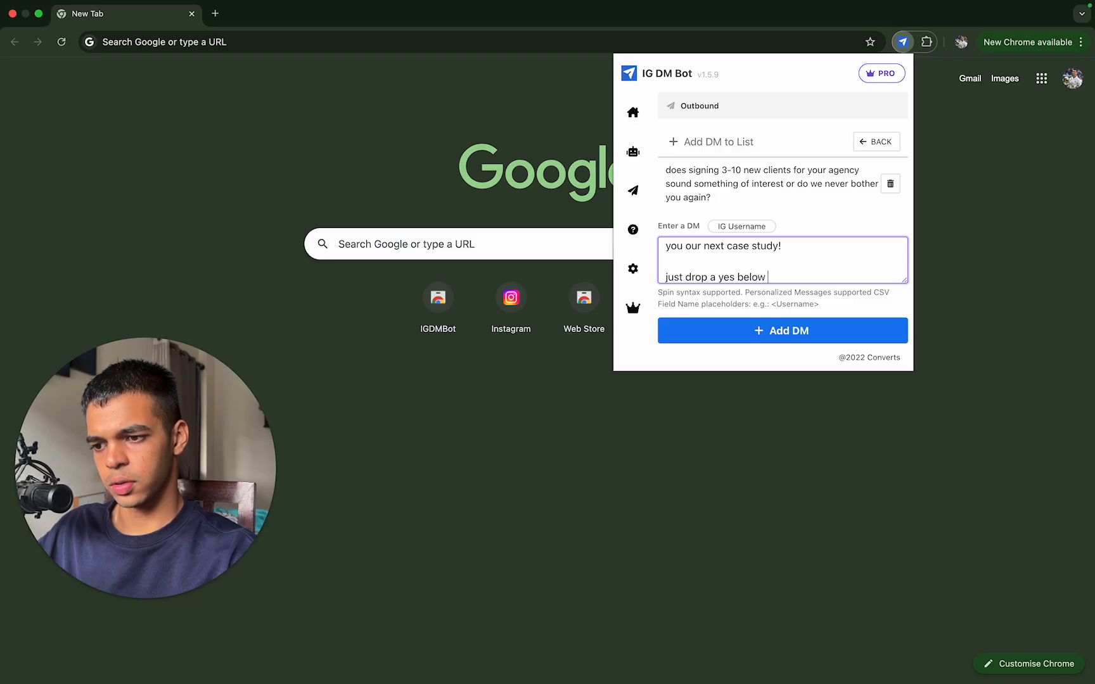
type("if this sou")
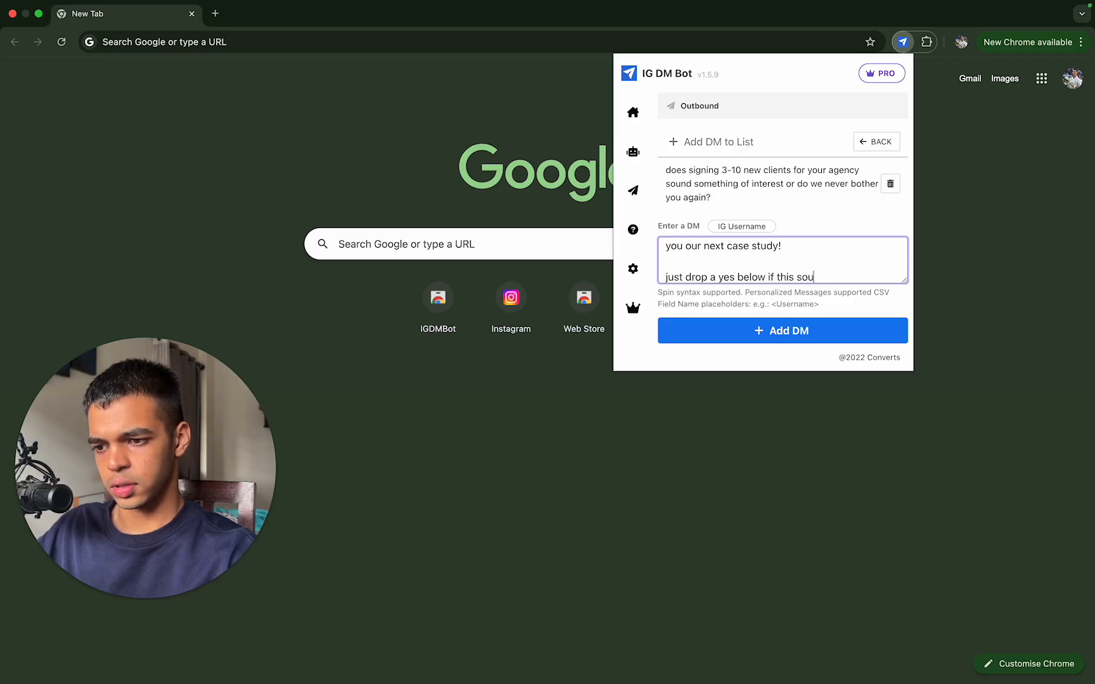
type("nds sone")
key("BackSpace")
type("me")
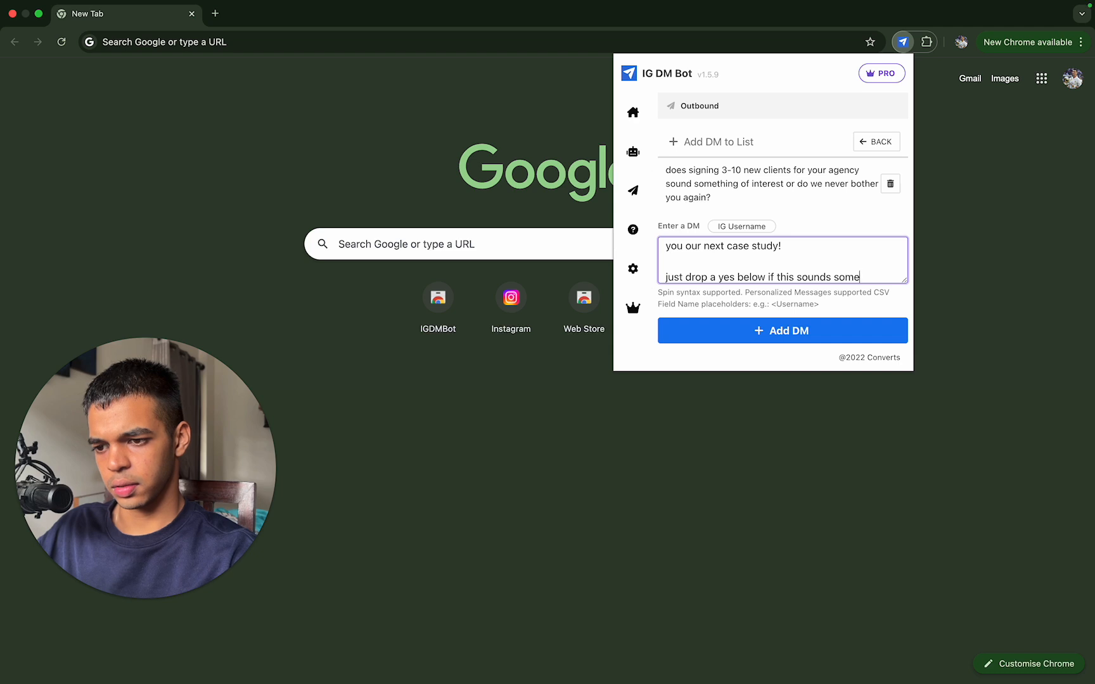
type("thing of interest :)")
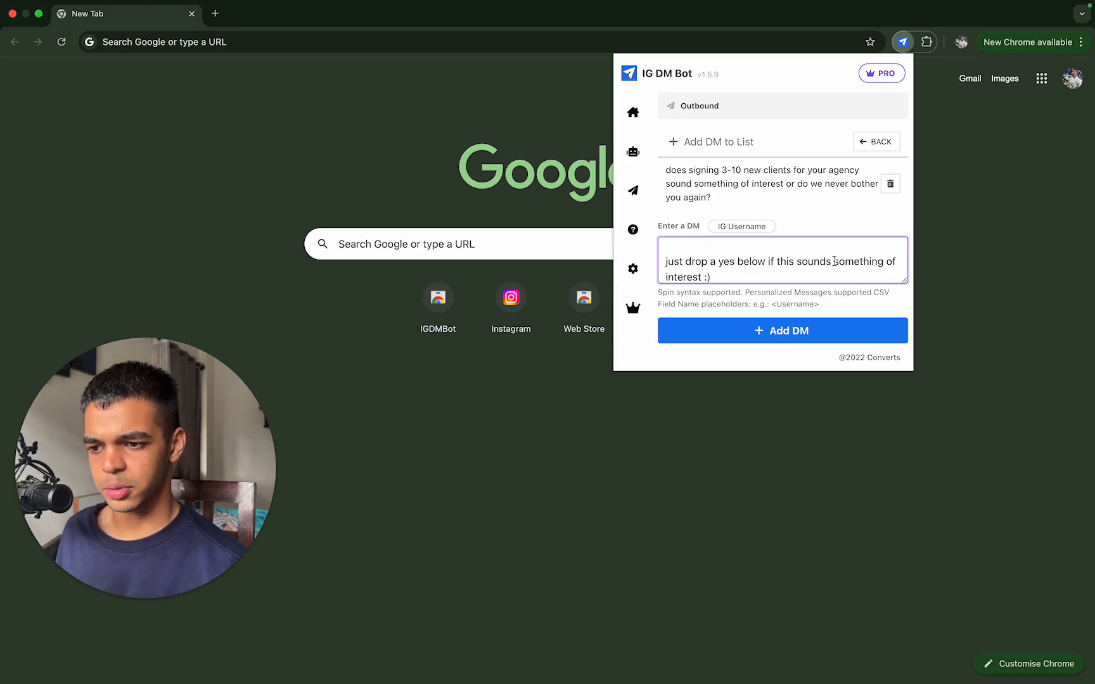
scroll(834, 261, "down", 1)
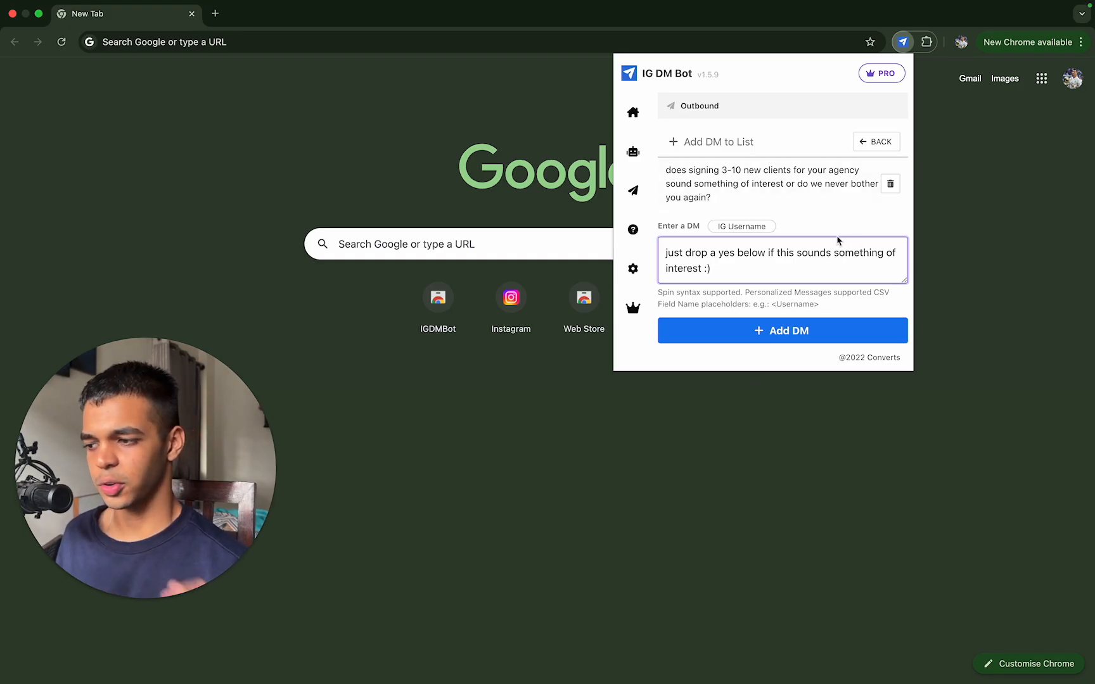
left_click(779, 330)
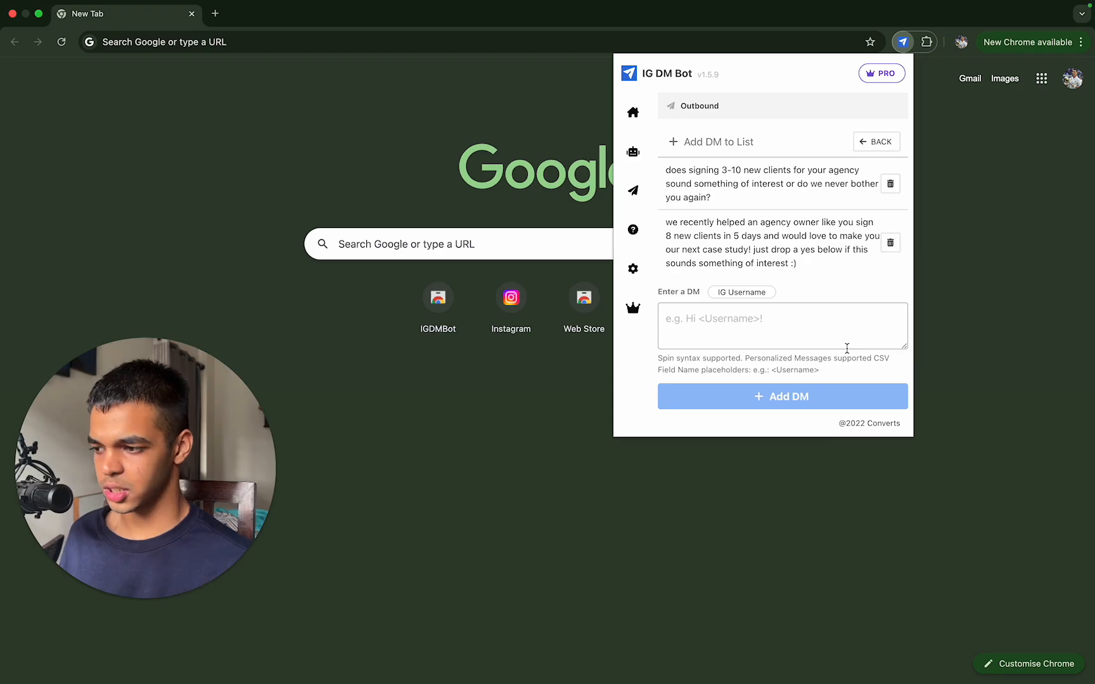
Step: Delete the existing Monitor DM Bot from the DM bots and confirm its removal
left_click(633, 152)
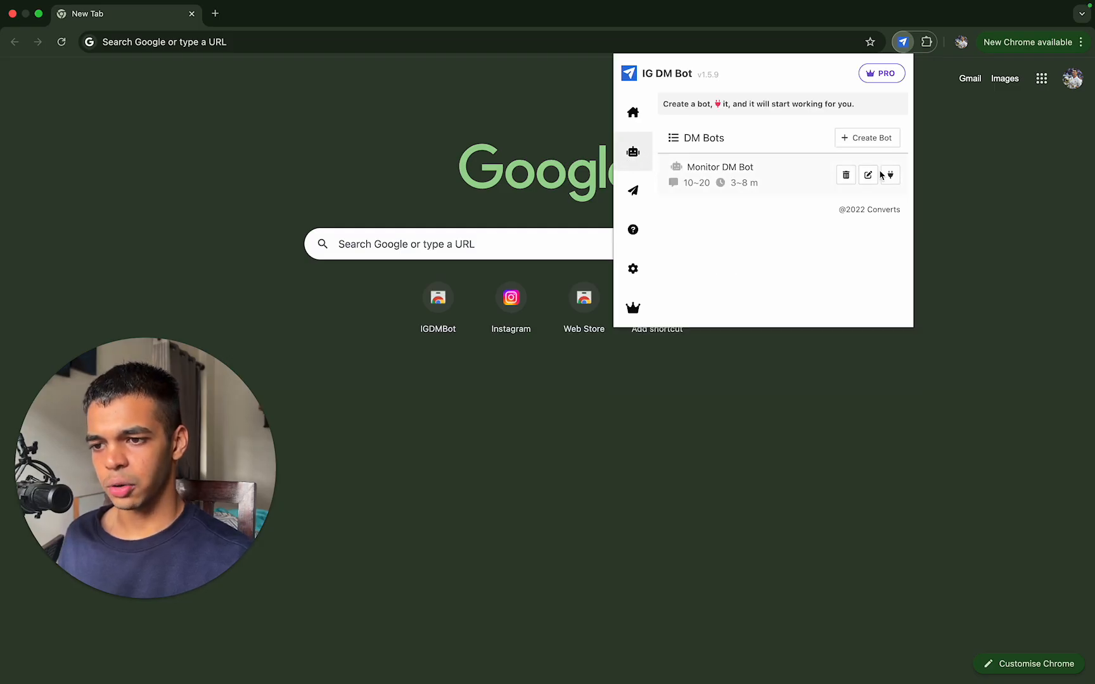
left_click(846, 175)
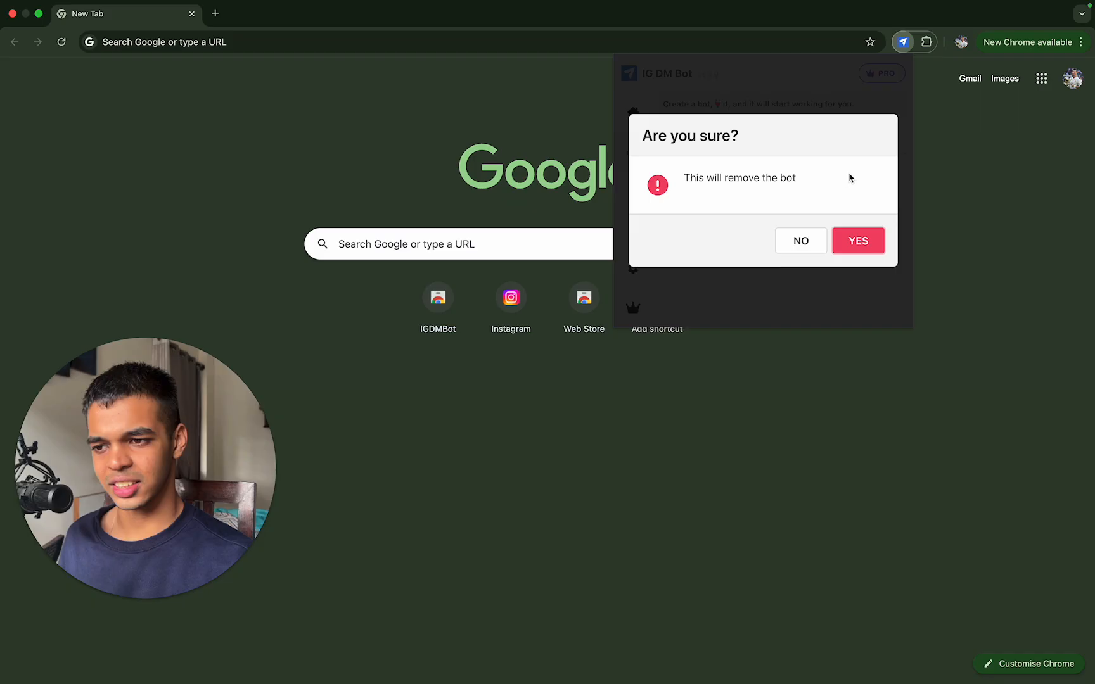
left_click(858, 241)
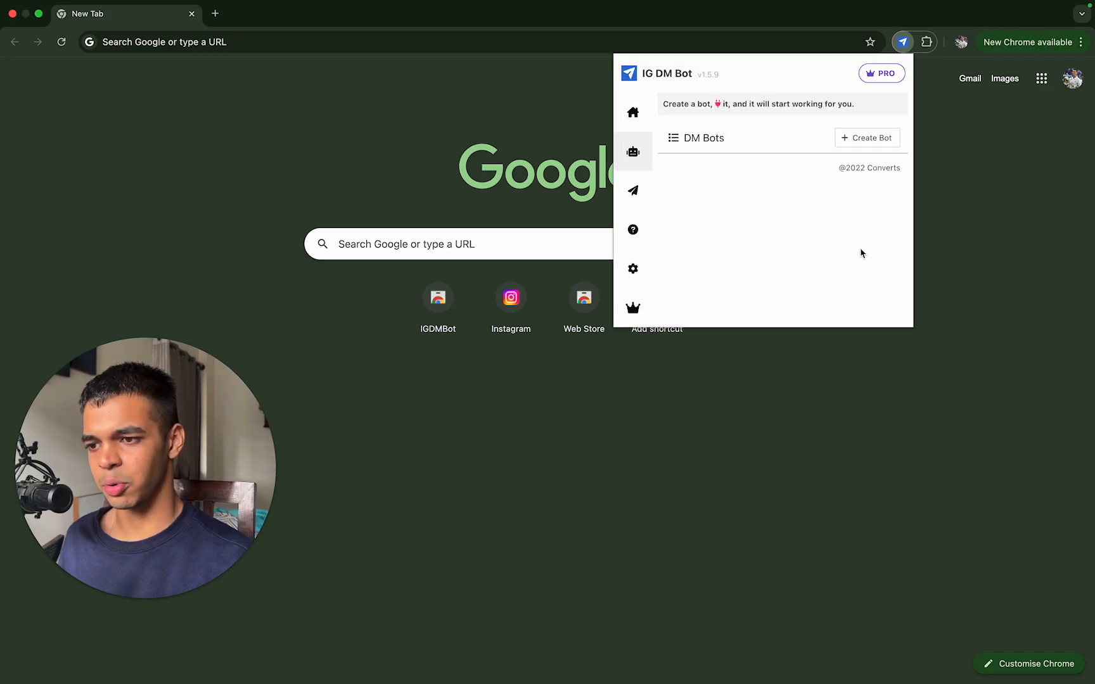
Step: Start creating a new bot and name it "Instagram outbound automation"
left_click(874, 136)
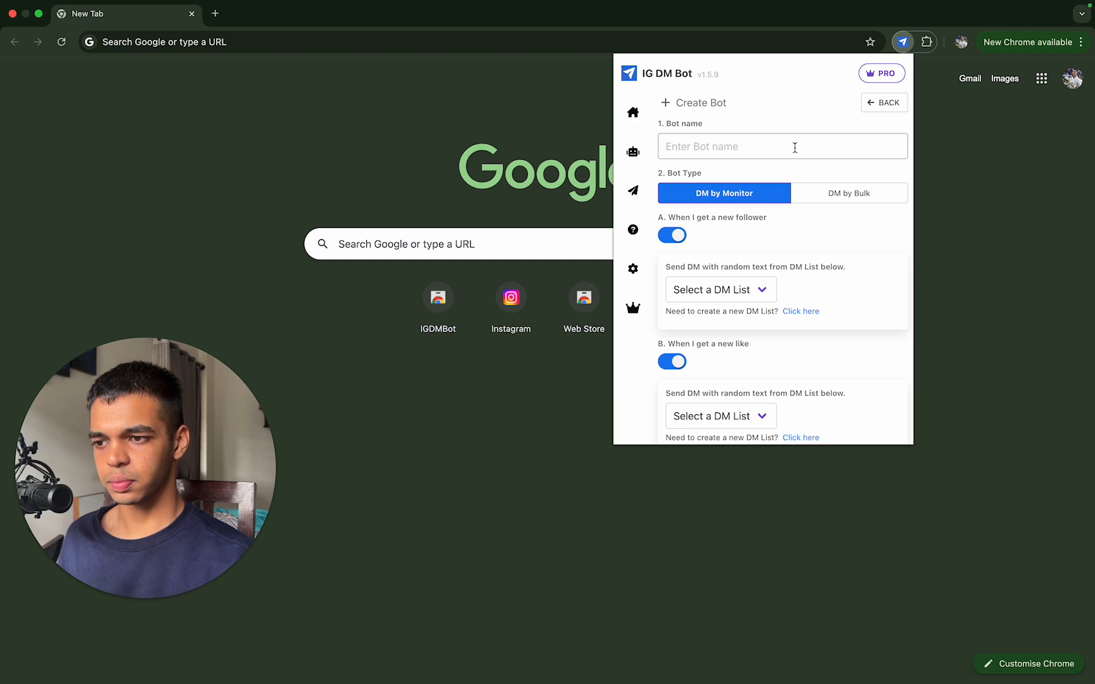
left_click(795, 148)
type("Instagram outbound automation")
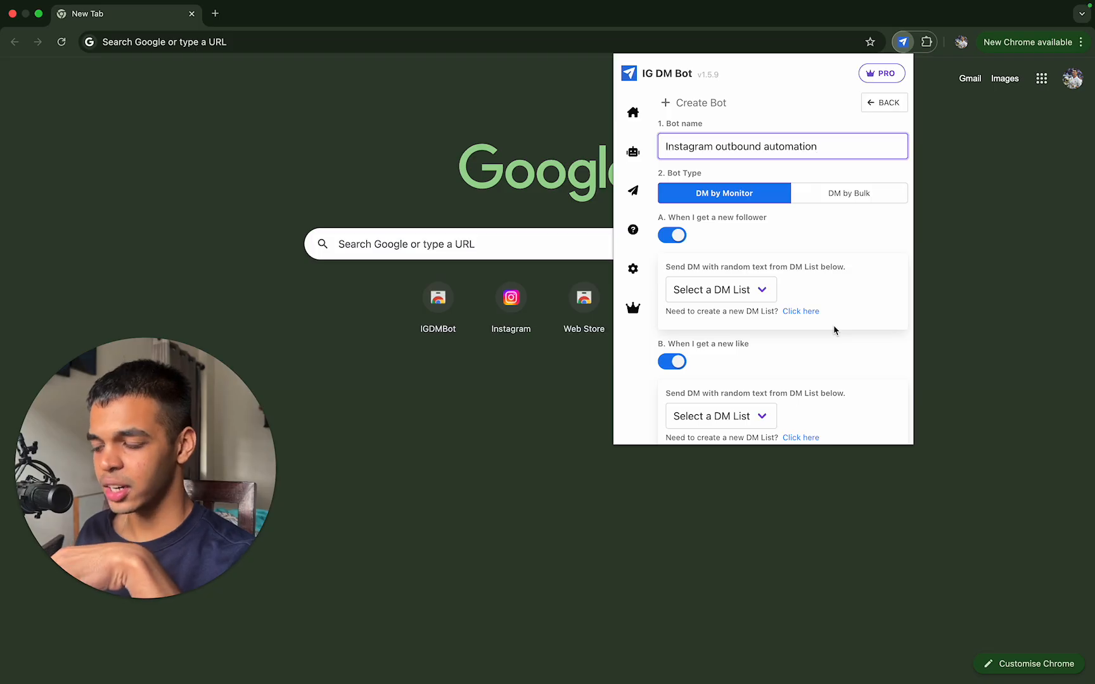
Step: Assign the Outbound DM list to both the new-like and new-follower triggers of the DM by Monitor bot
scroll(833, 325, "down", 1)
scroll(833, 325, "down", 3)
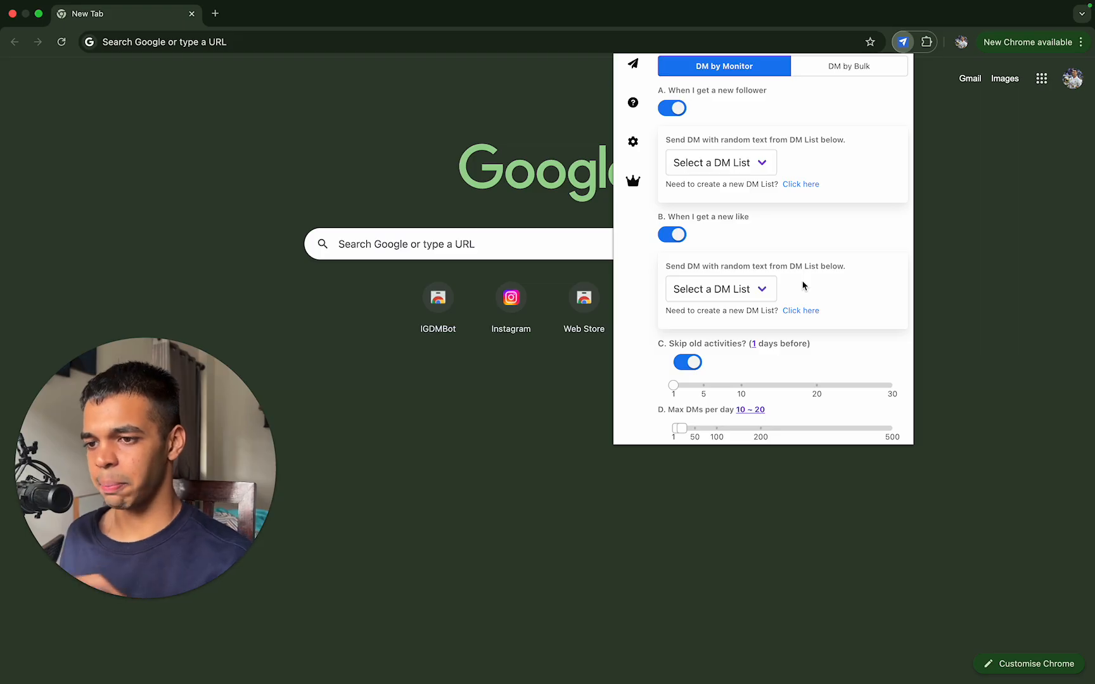
scroll(804, 286, "down", 1)
scroll(804, 273, "up", 2)
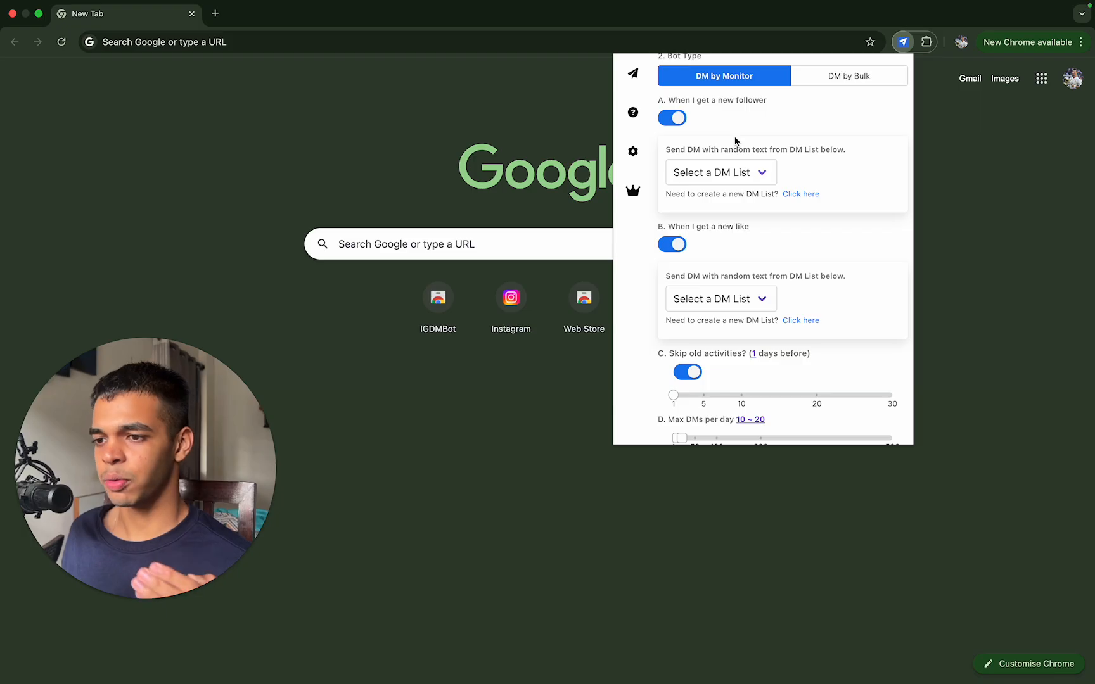
scroll(735, 140, "up", 1)
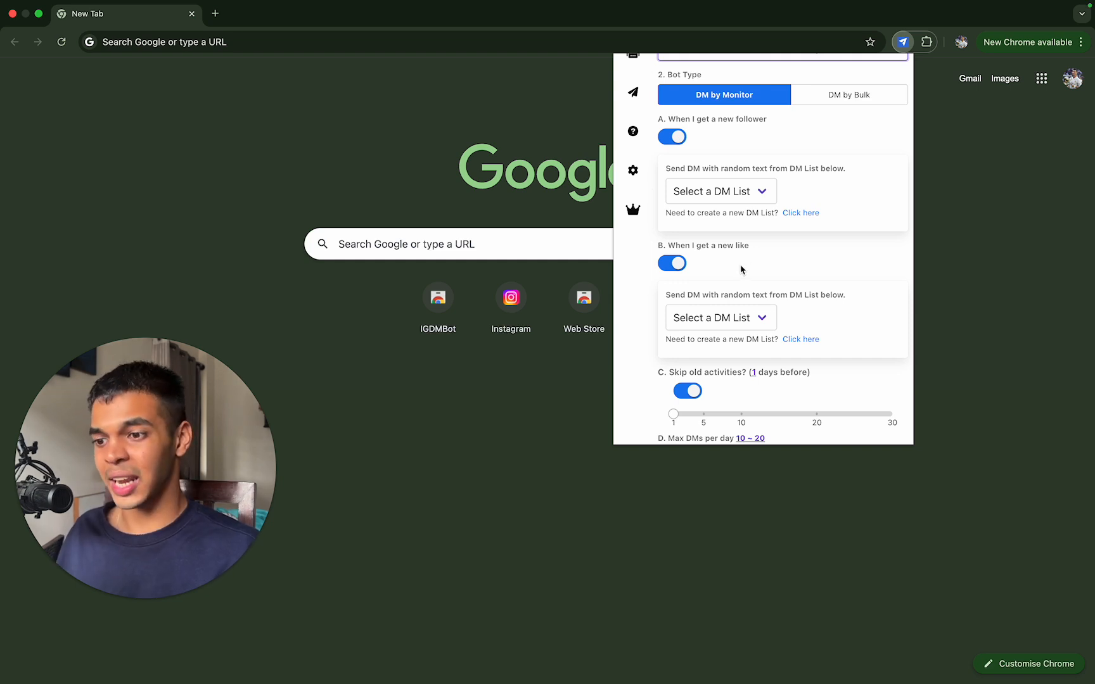
left_click(757, 315)
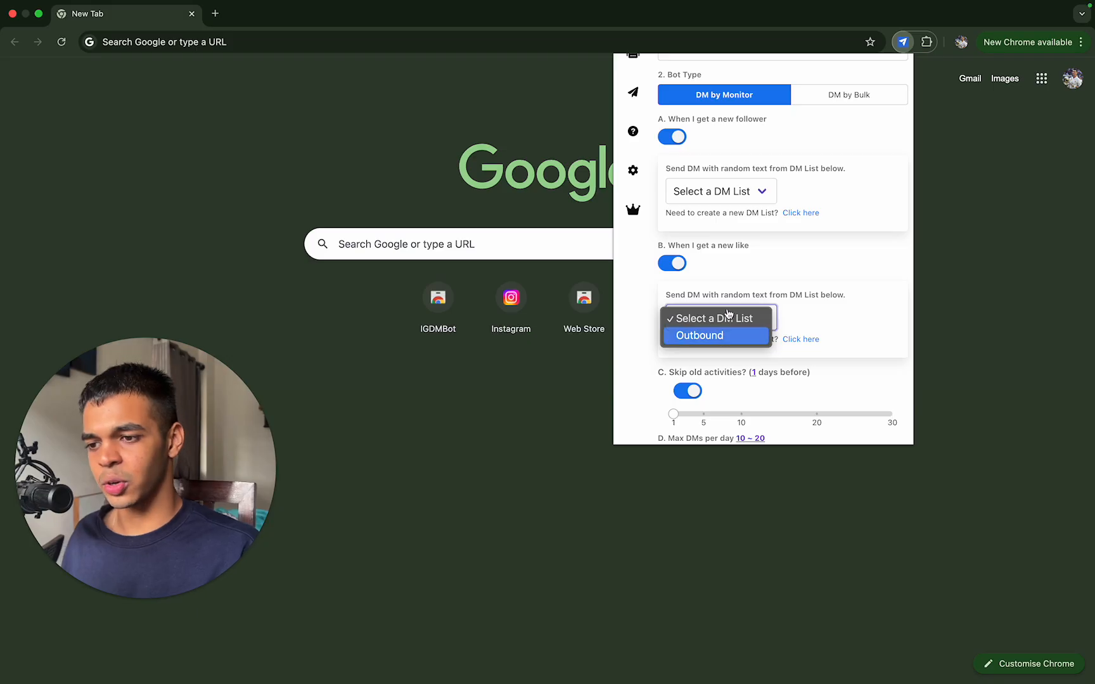
left_click(758, 335)
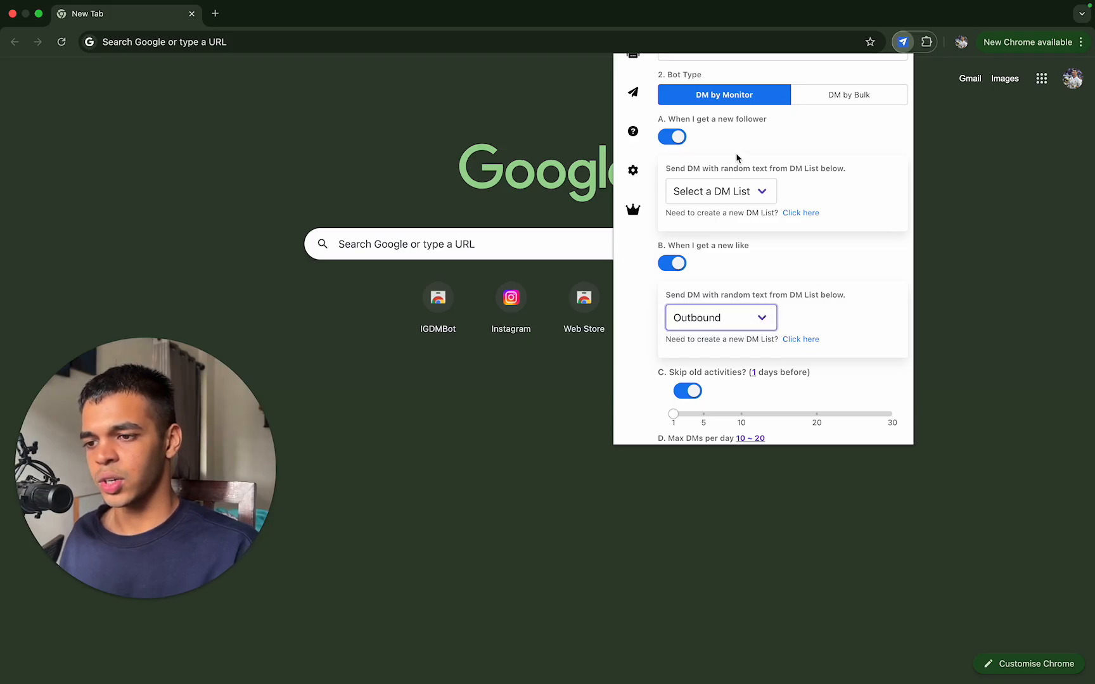
left_click(745, 193)
left_click(744, 209)
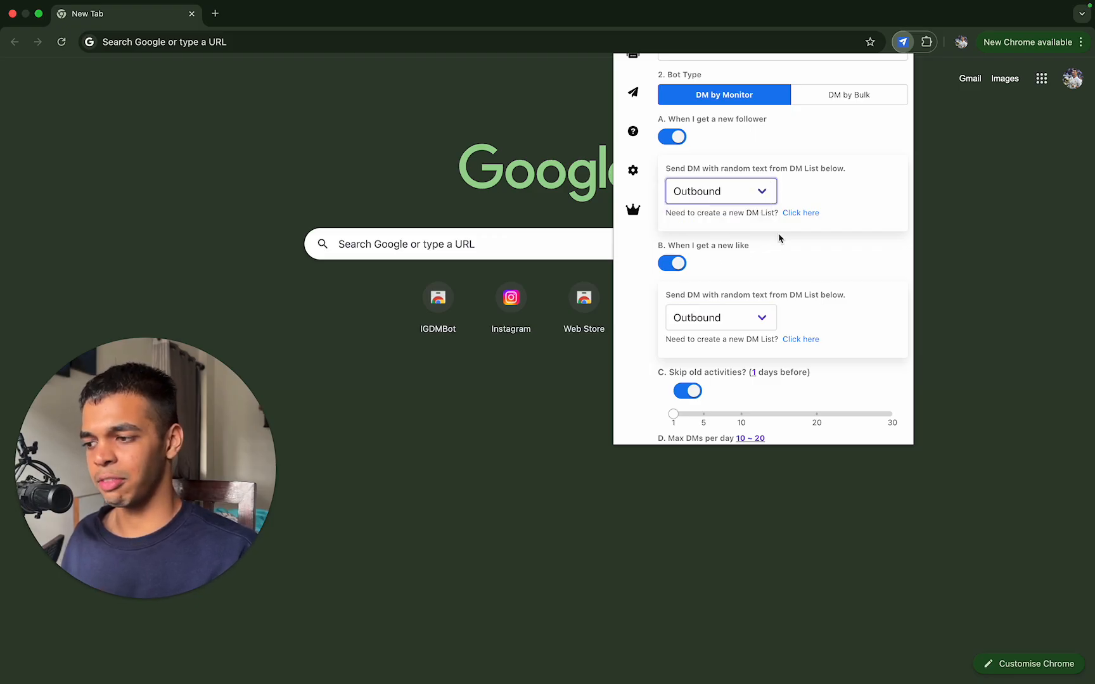
left_click(729, 324)
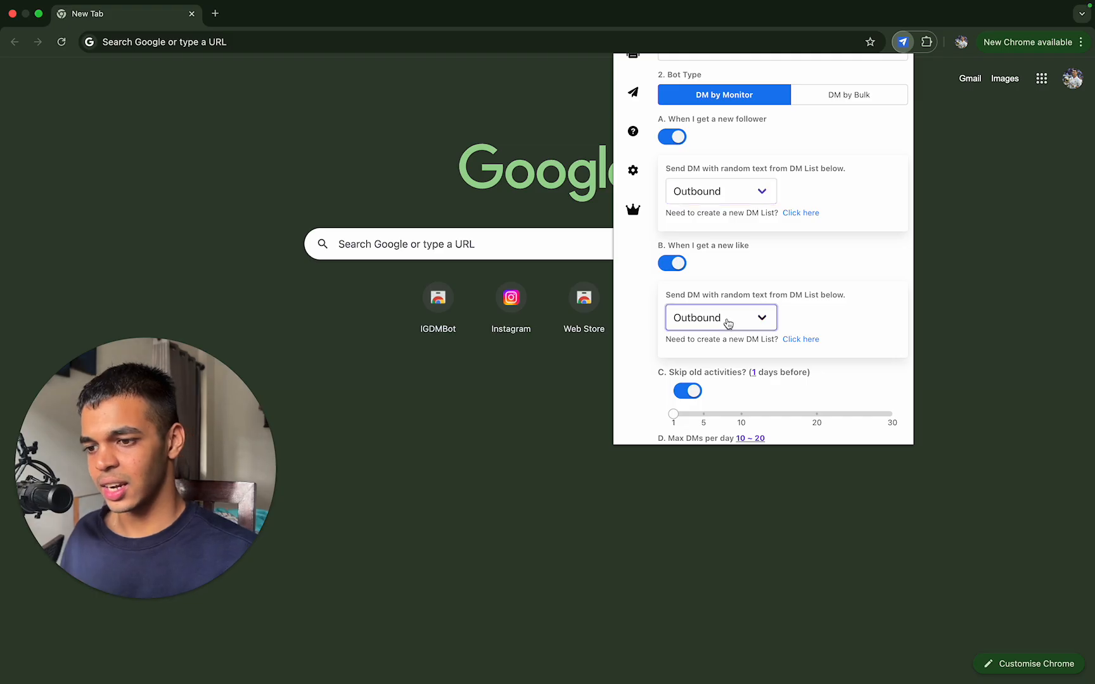
left_click(726, 320)
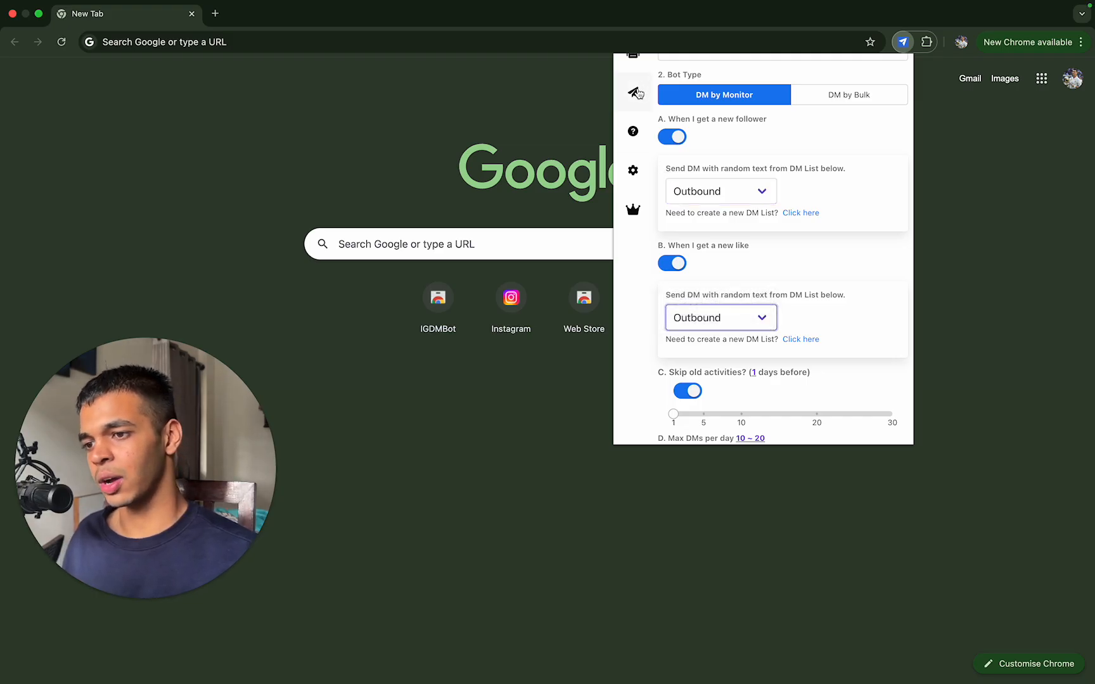
Step: Review the DM by Monitor settings for old activities, daily DM limit, message delay and pauses between groups
scroll(766, 309, "up", 1)
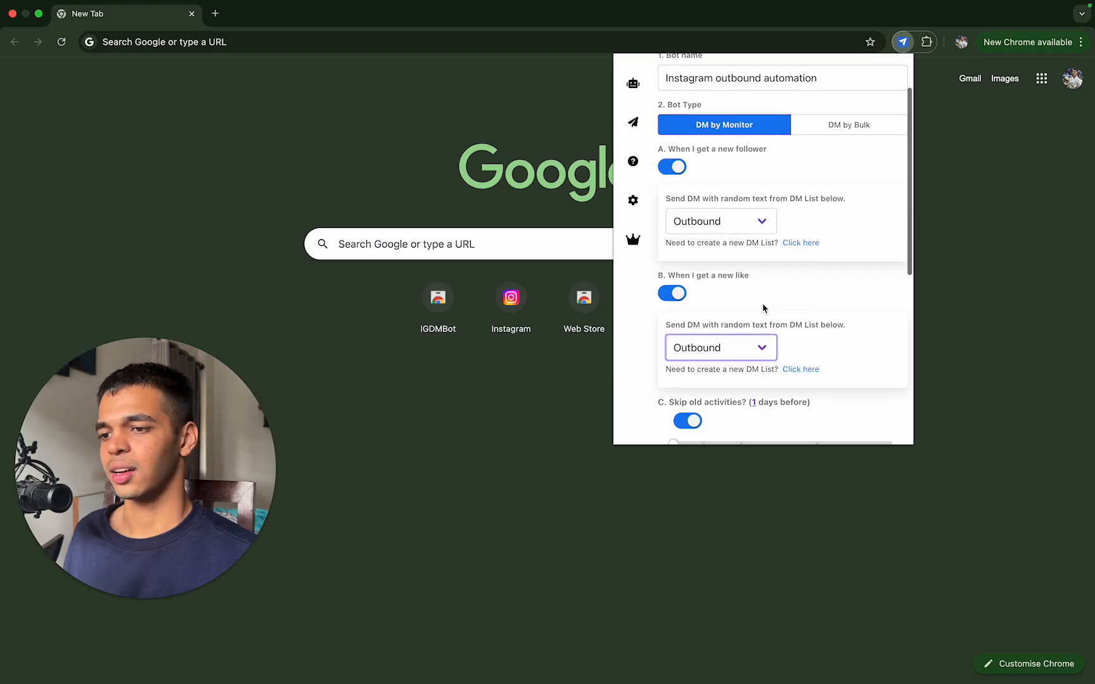
scroll(764, 308, "down", 3)
scroll(763, 309, "down", 1)
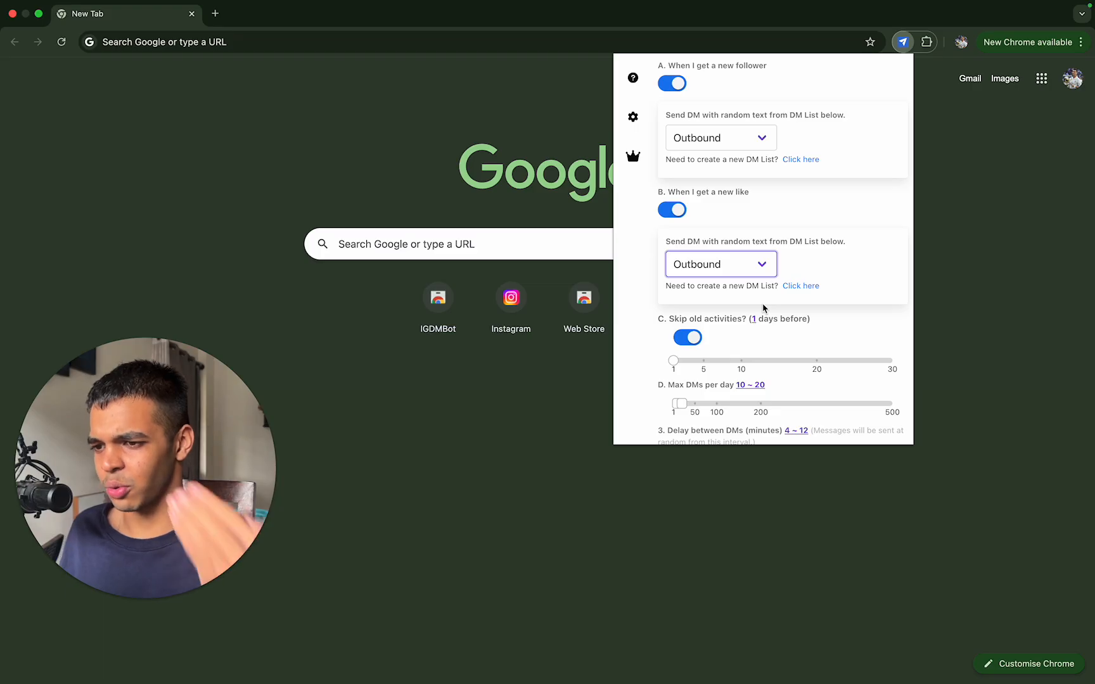
scroll(764, 309, "down", 3)
scroll(763, 309, "down", 5)
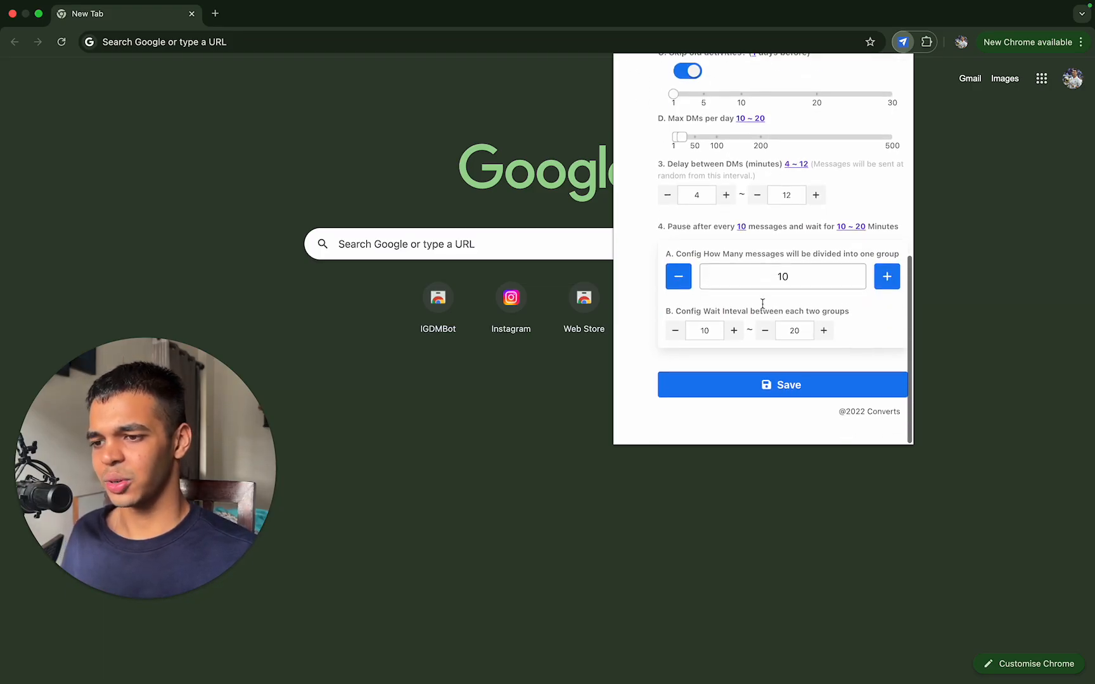
scroll(764, 309, "up", 10)
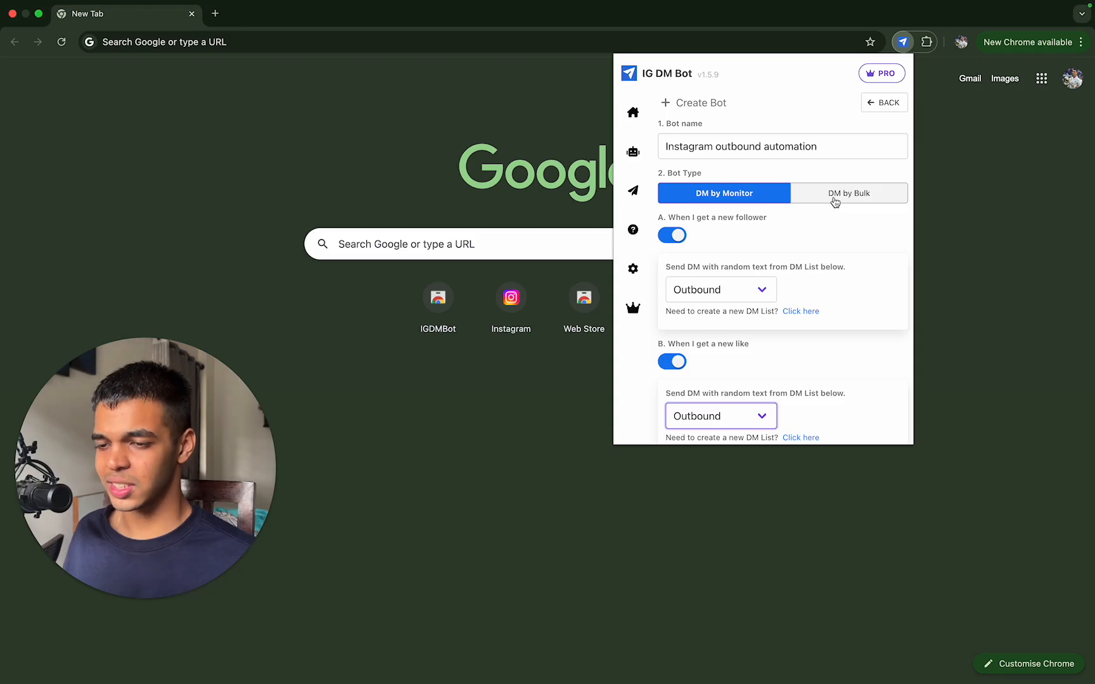
Step: Switch the bot type to DM by Bulk and try to enter hormozi as the Instagram username for follower targeting
left_click(835, 201)
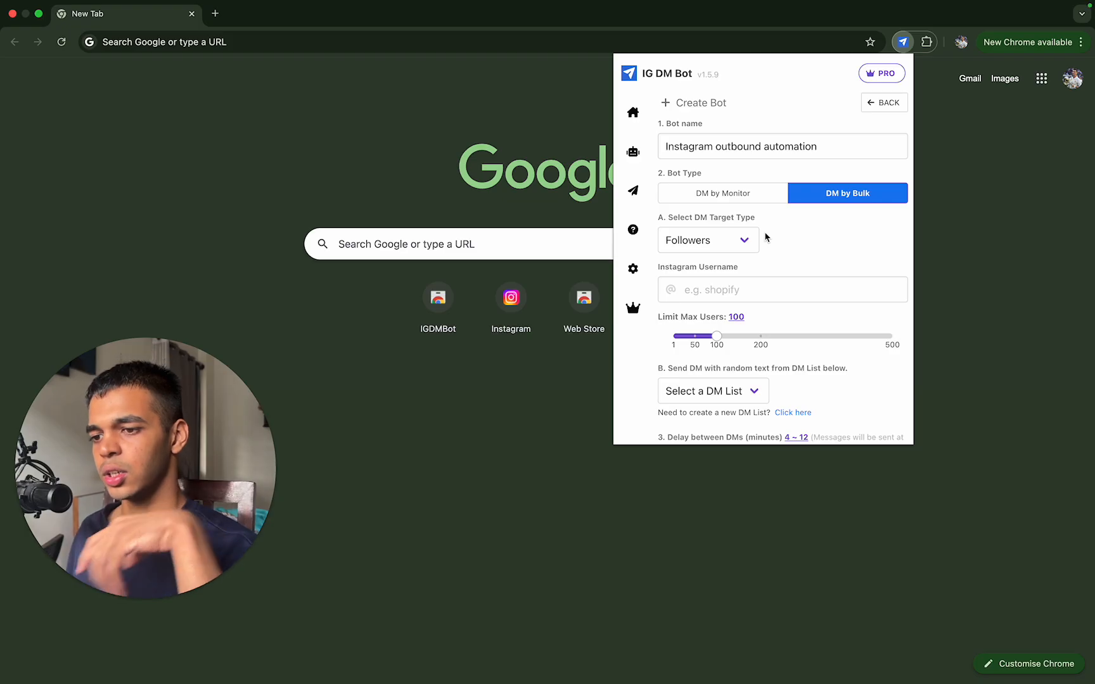
scroll(738, 244, "down", 1)
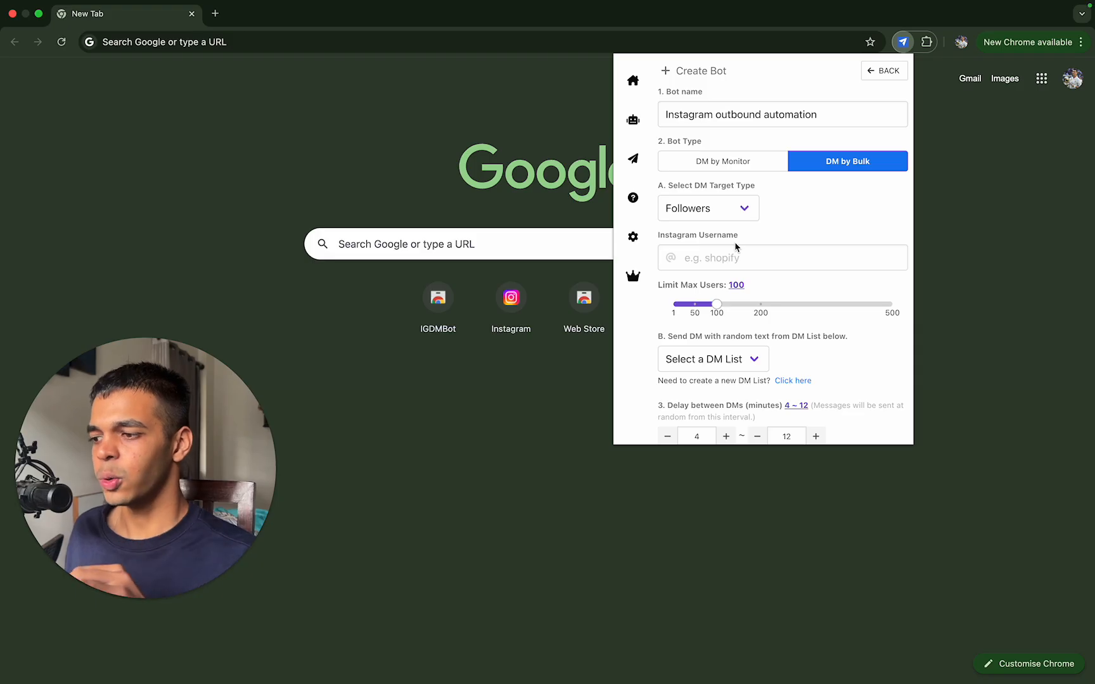
left_click(759, 266)
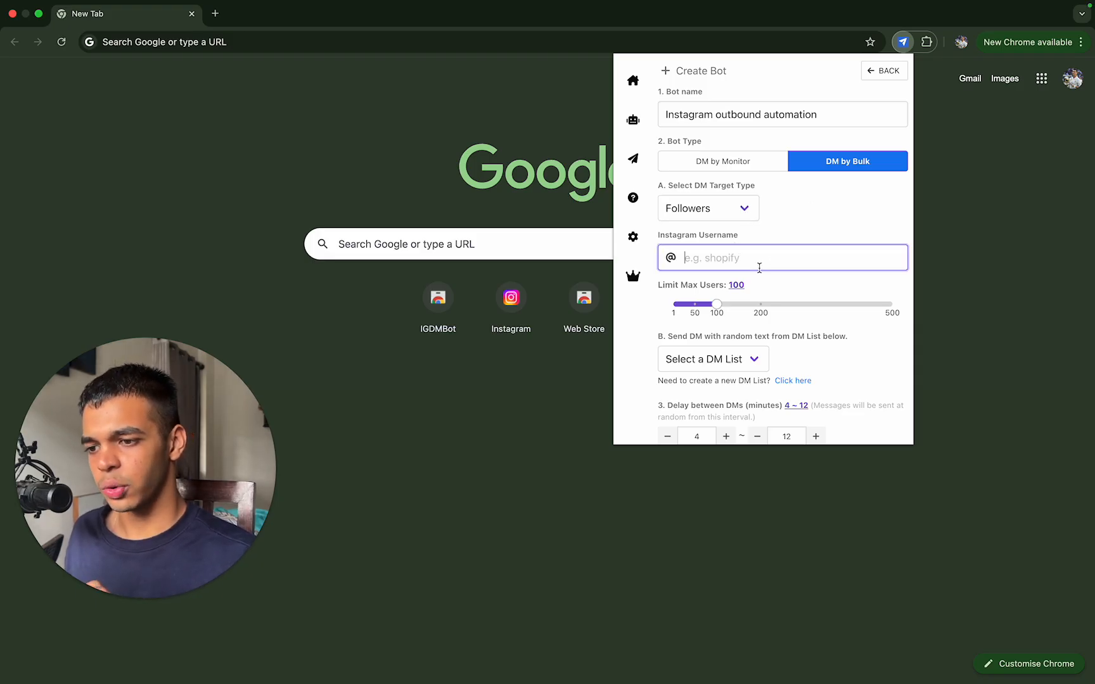
type("alex")
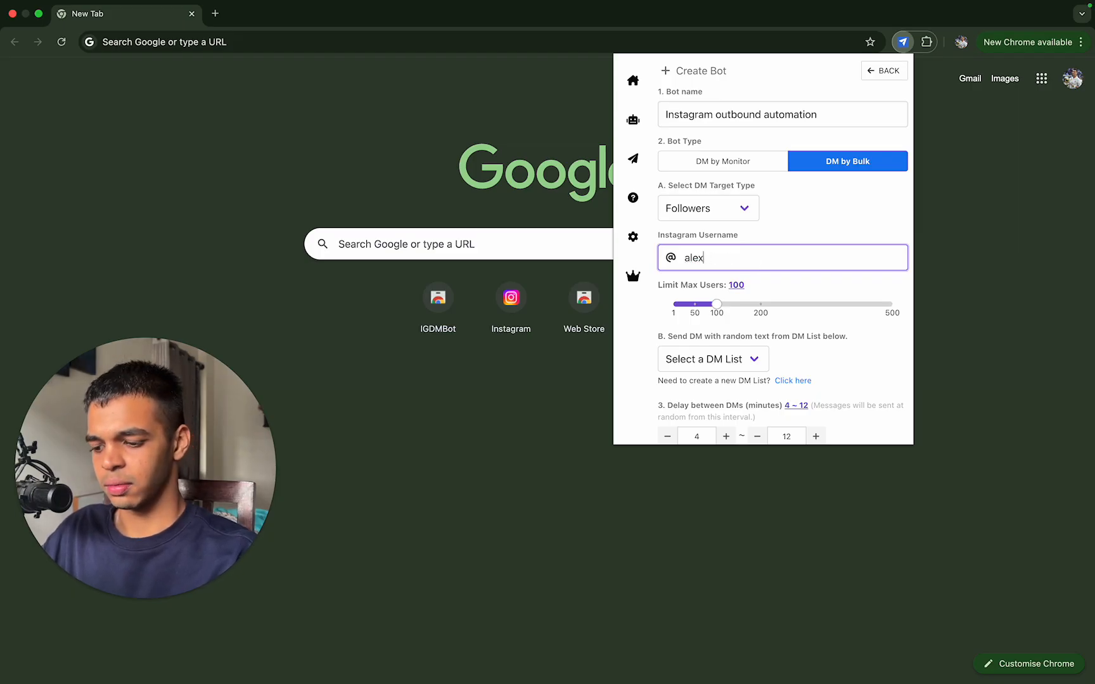
key("super+a")
type("hor")
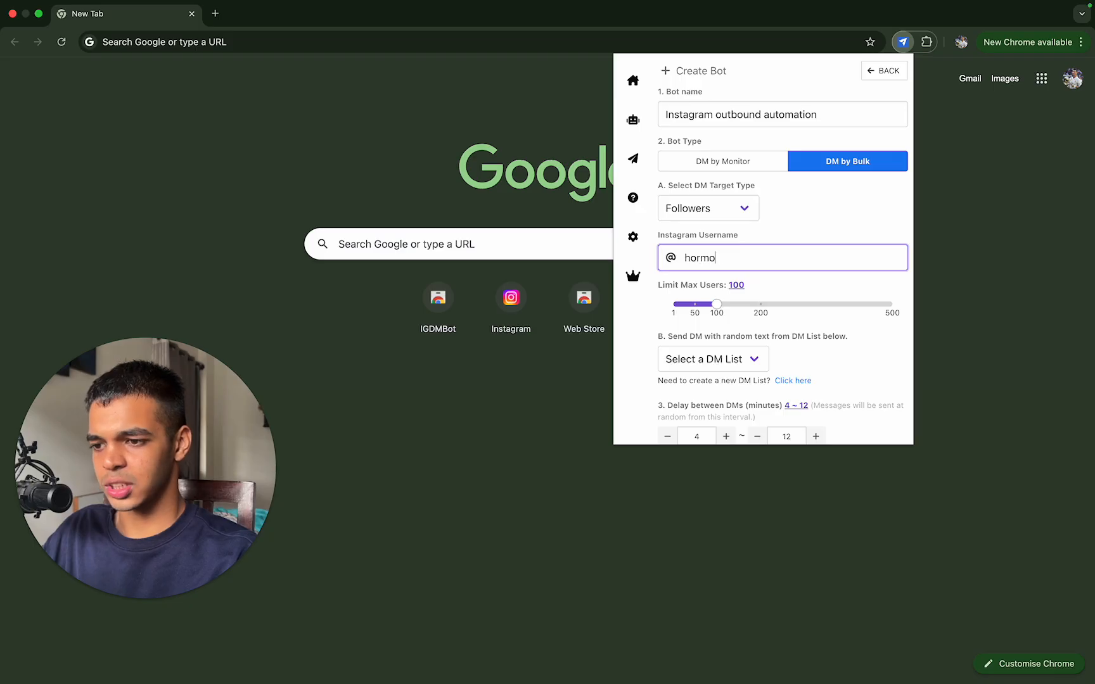
Step: Look up hormozi on Instagram in a separate tab, check the profile's exact username, and close that tab
left_click(215, 13)
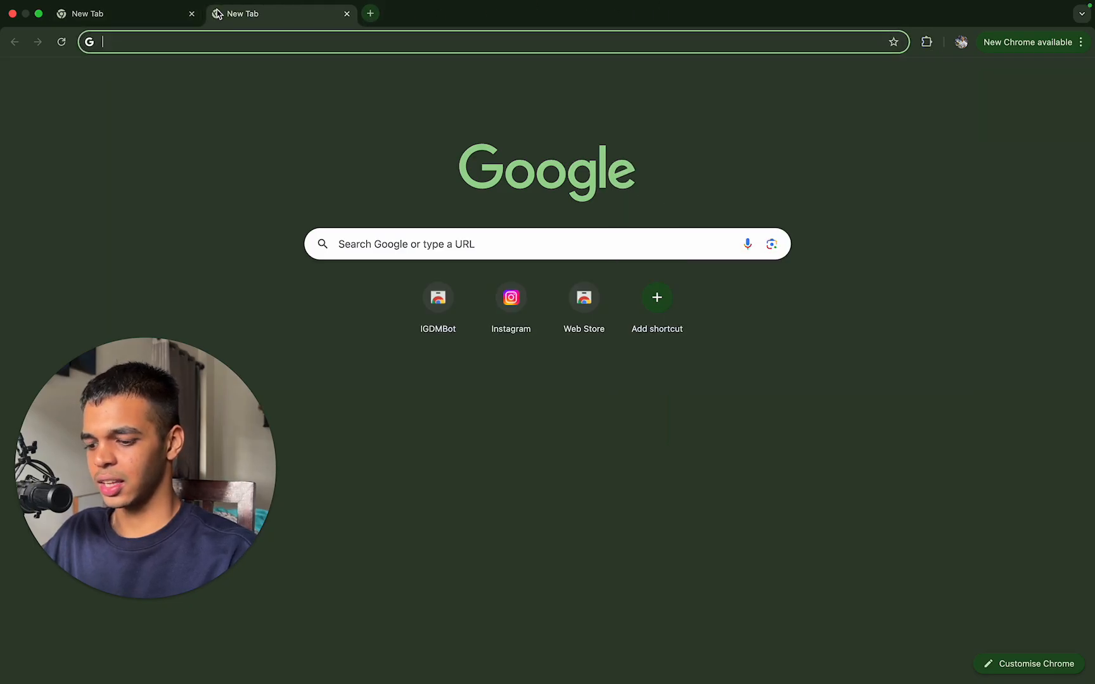
type("instagram.com")
key("Return")
left_click(135, 16)
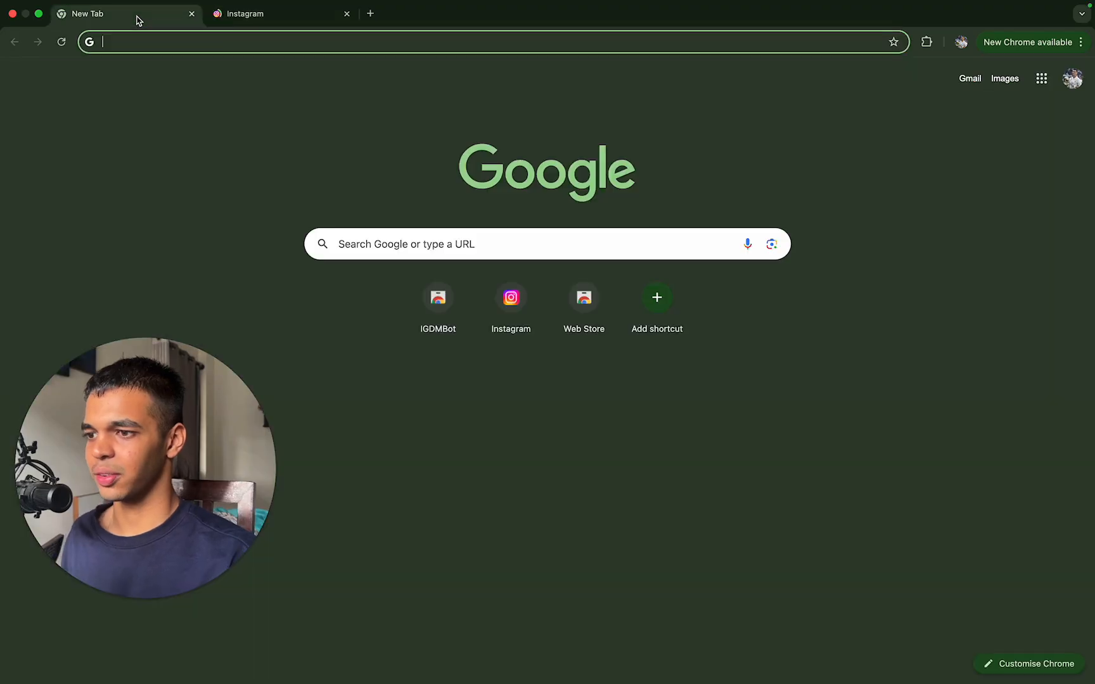
left_click(293, 16)
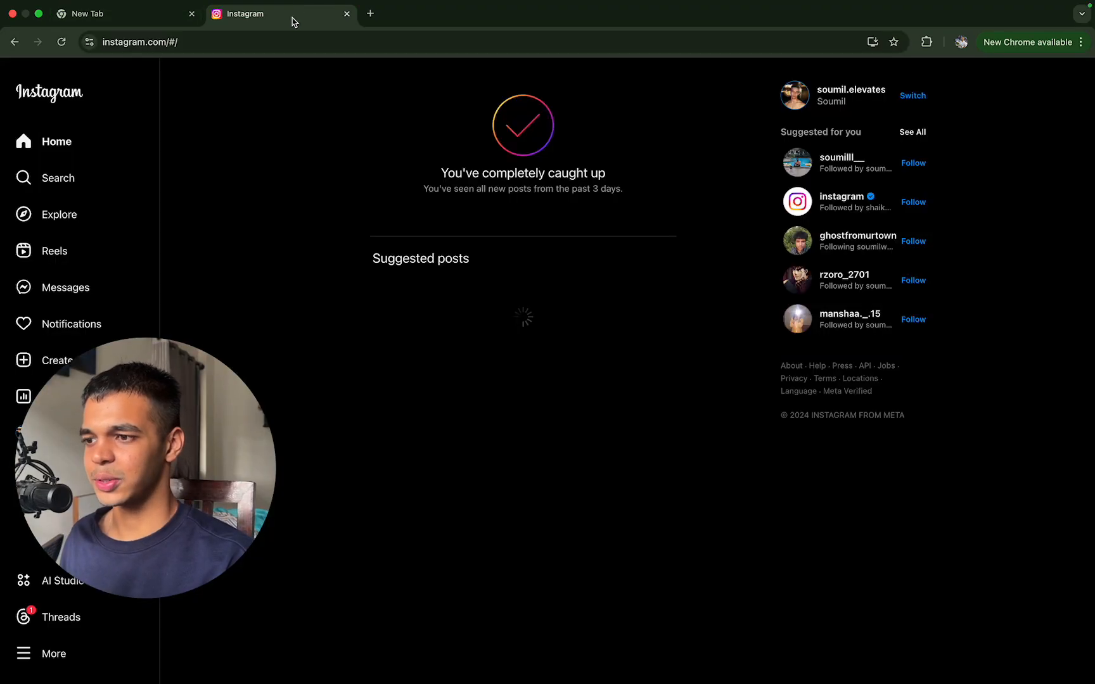
type("hormozi")
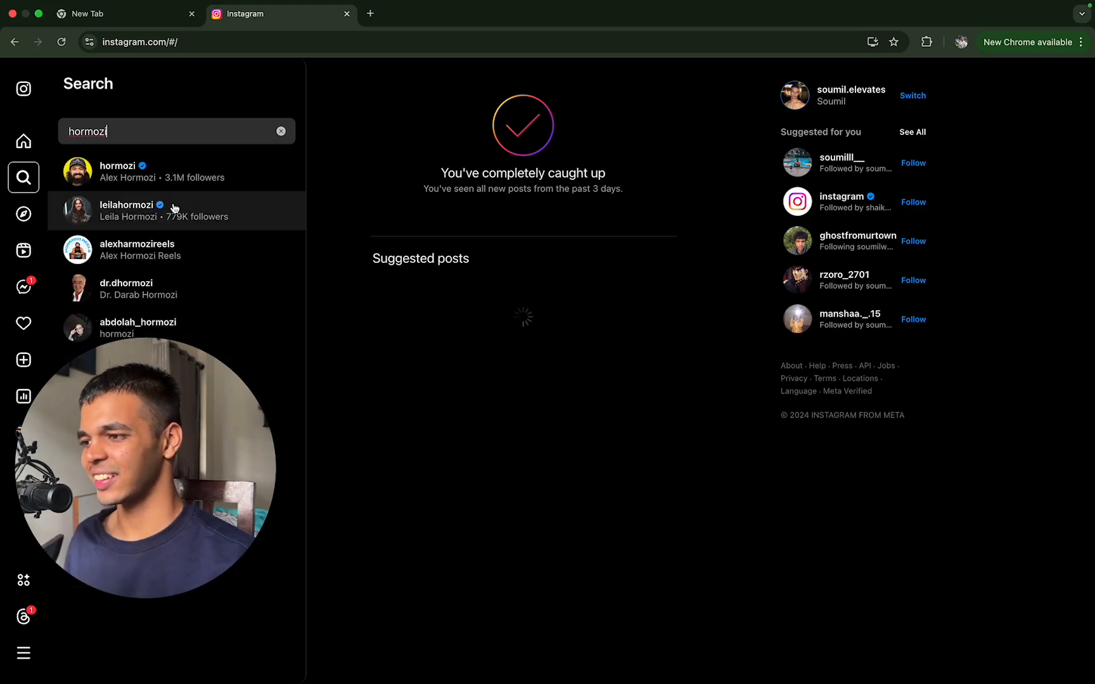
left_click(152, 171)
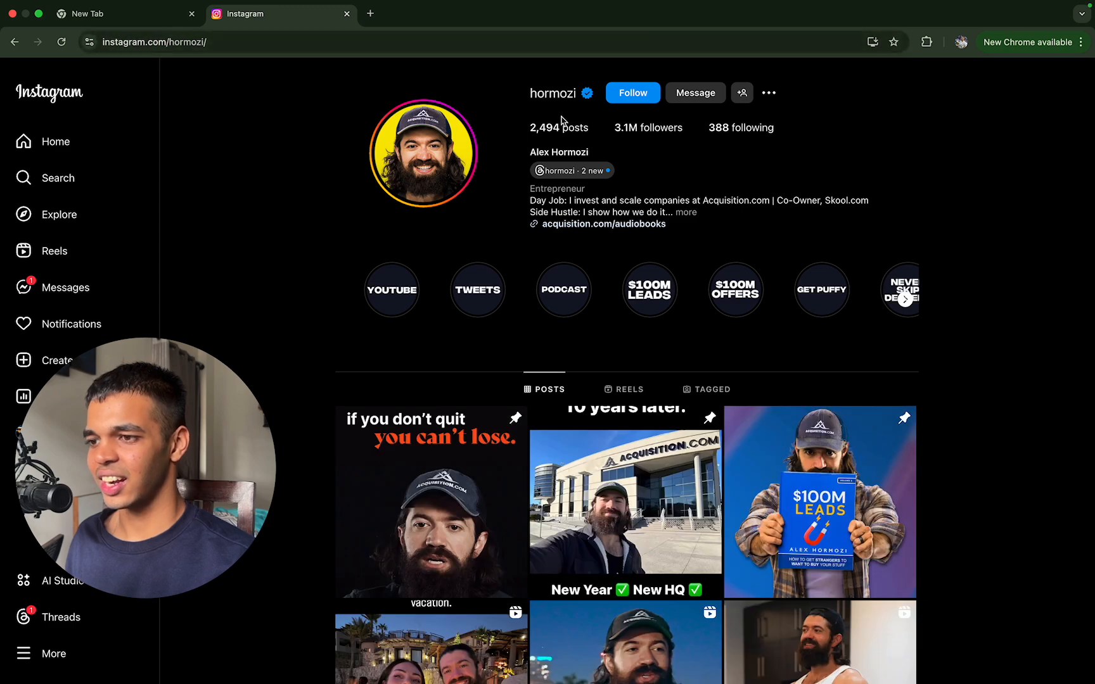
left_click(347, 14)
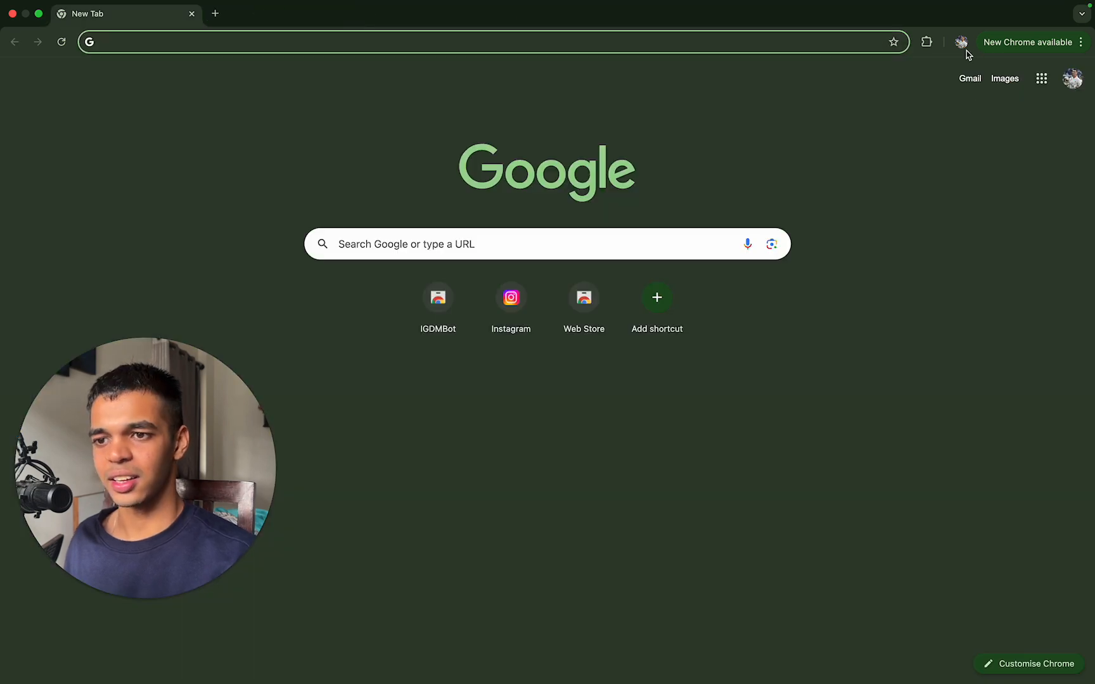
Step: Reopen the IG DM Bot extension and start a new bot named "Instagram outbound automation"
left_click(927, 41)
left_click(836, 144)
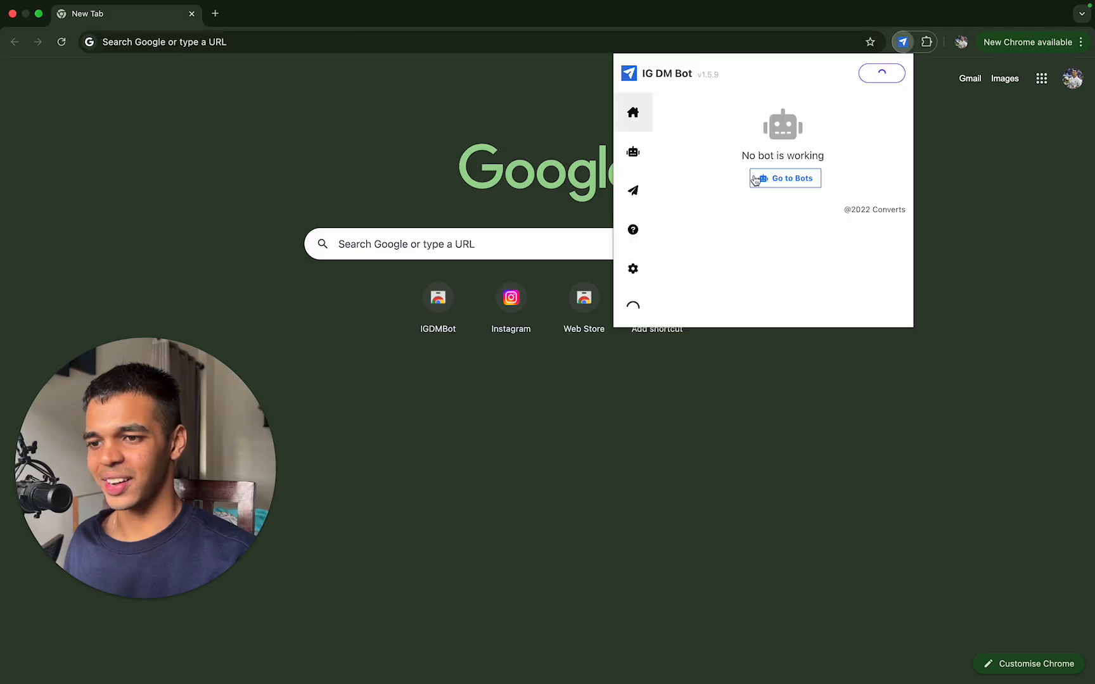
left_click(646, 153)
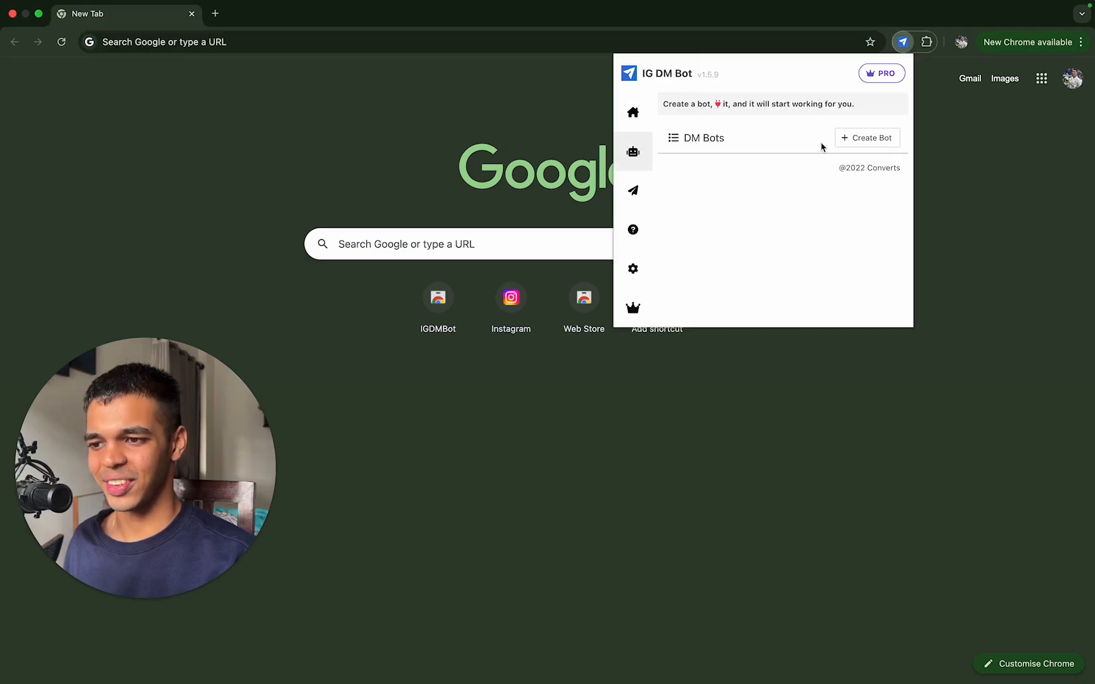
left_click(884, 139)
left_click(809, 146)
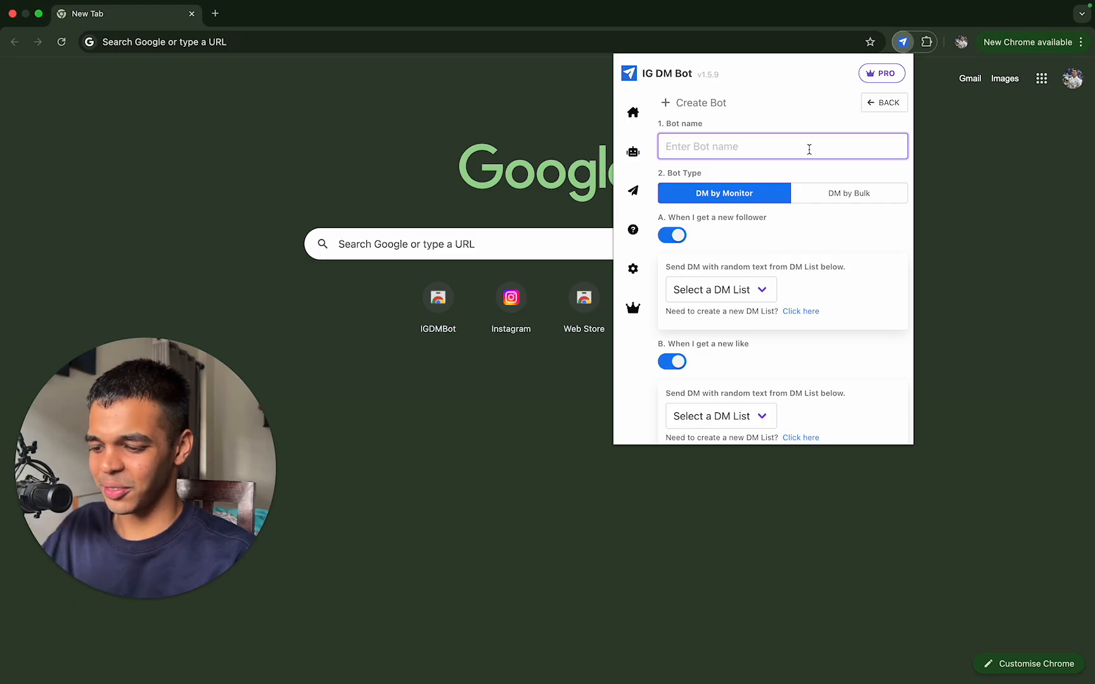
type("Instagram outbound a")
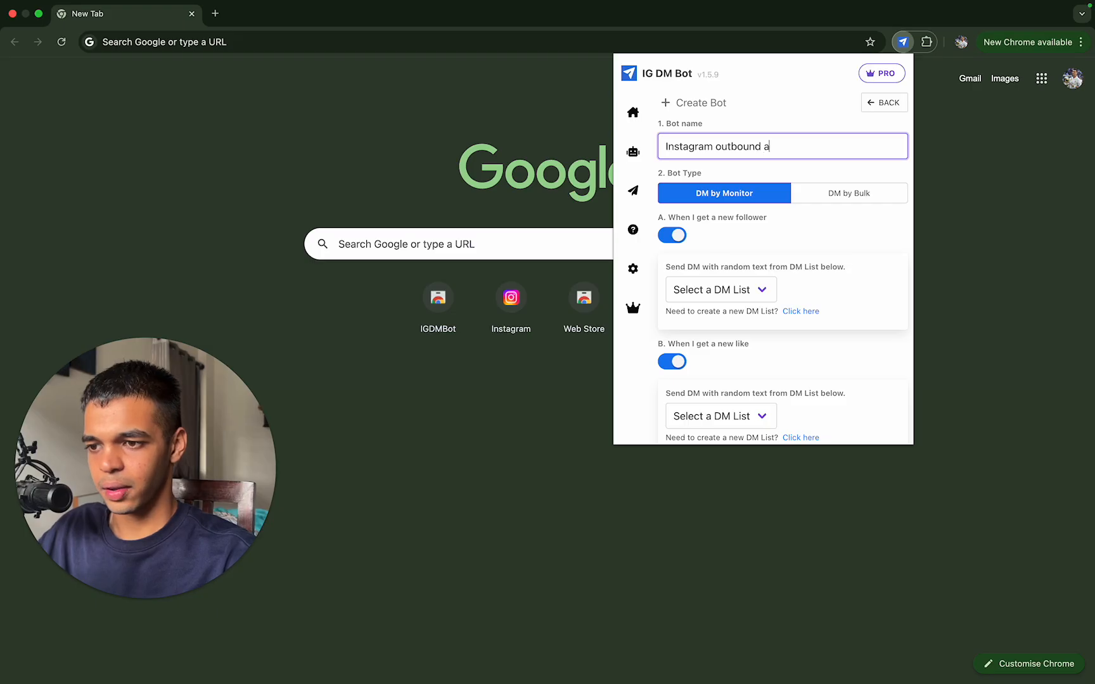
type("utomatio")
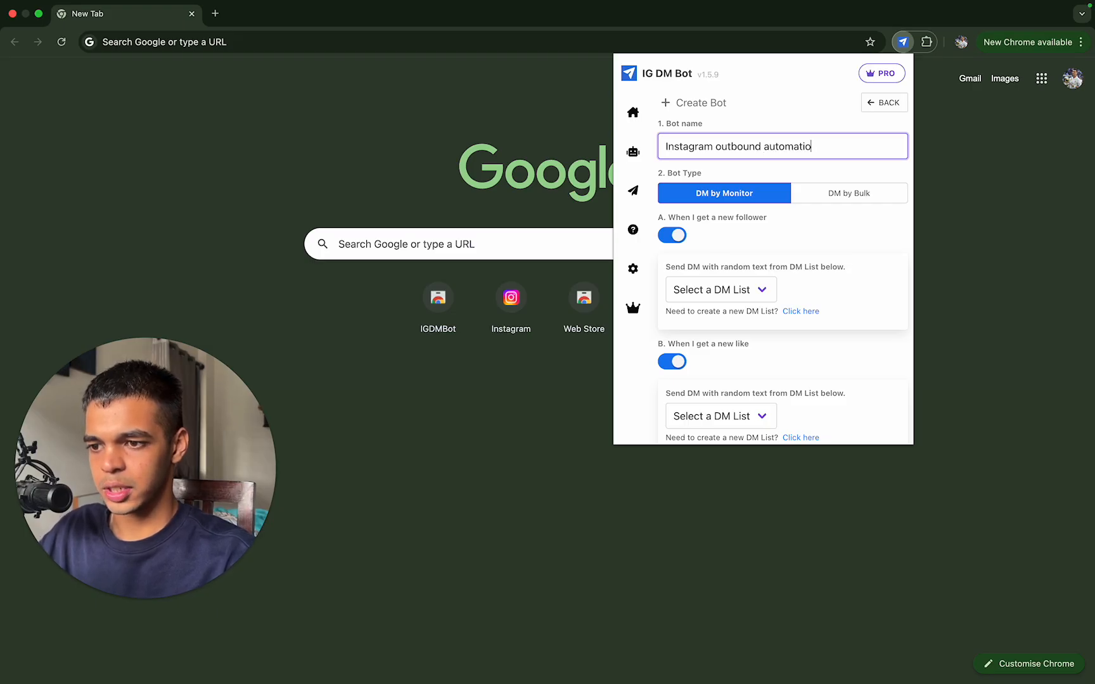
type("n")
Step: Set the bot type to DM by Bulk and enter hormozi as the account whose followers are targeted
left_click(880, 194)
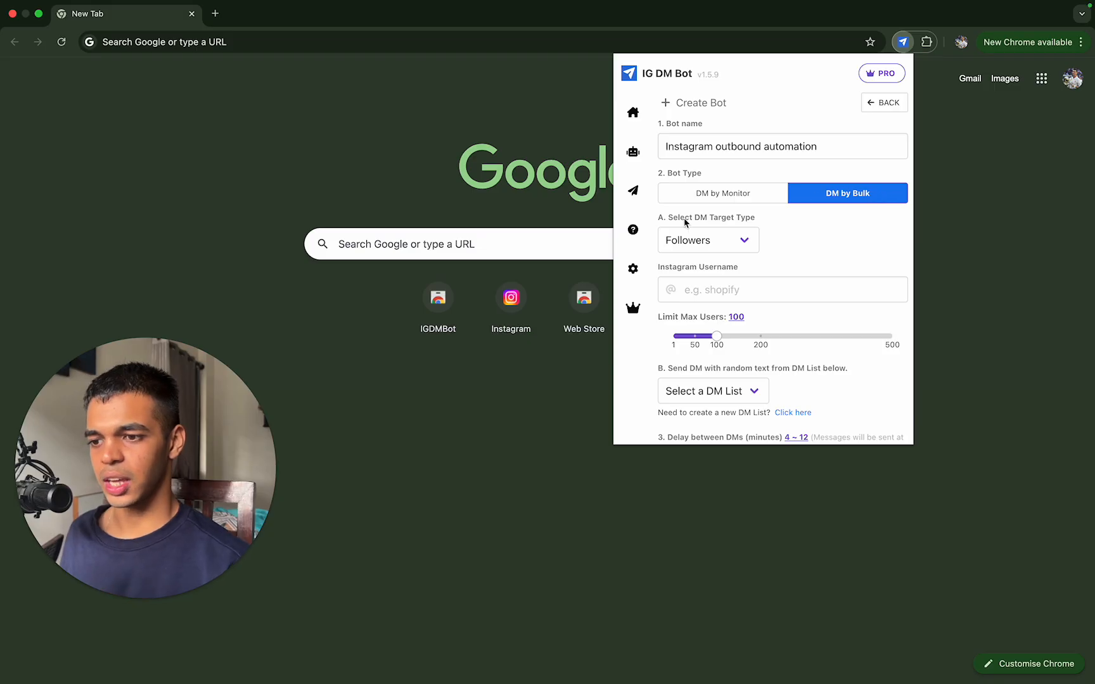
scroll(740, 239, "down", 1)
left_click(737, 250)
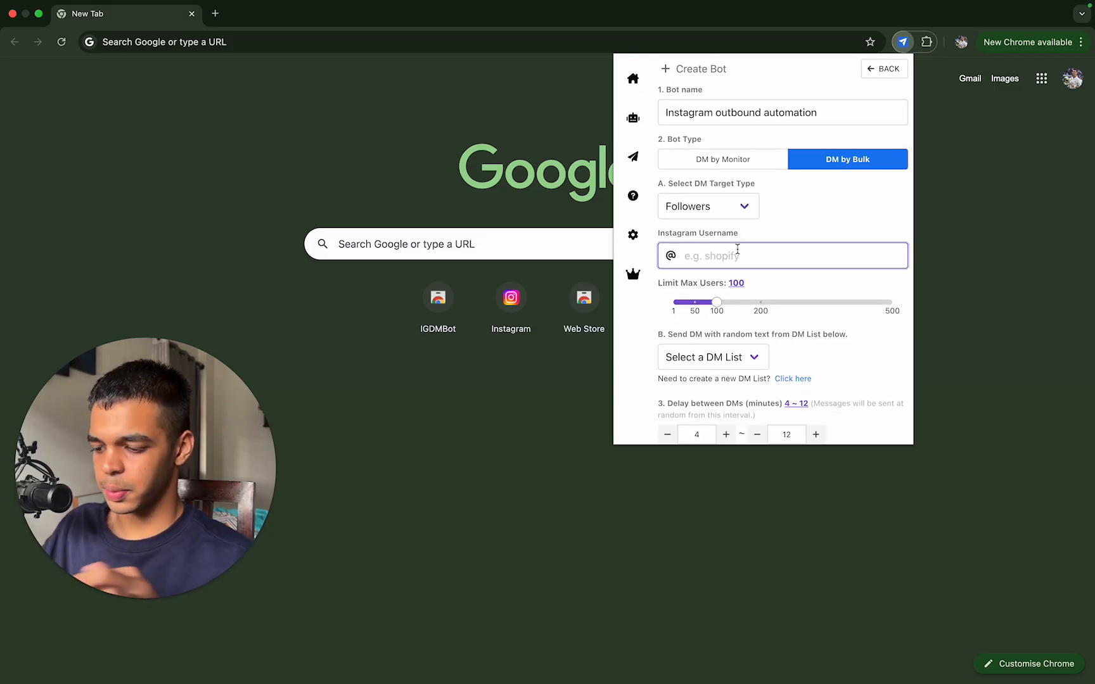
type("hormozi")
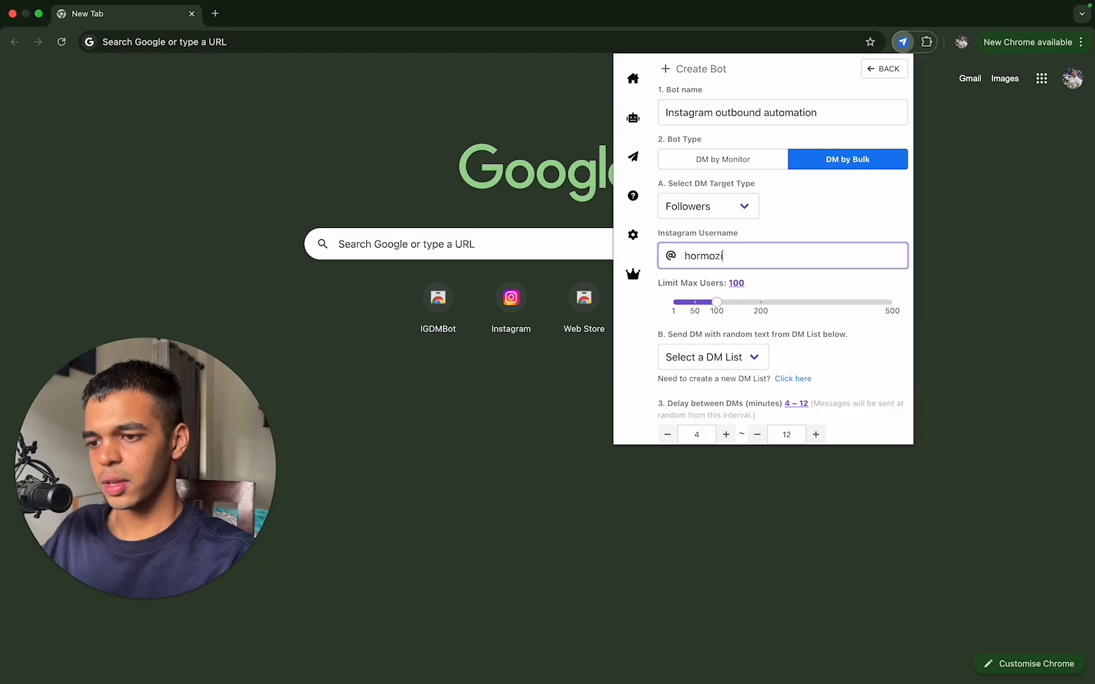
Step: Try Followings as the DM target type, change it to Custom Users, and read the username list's format hint
left_click(742, 217)
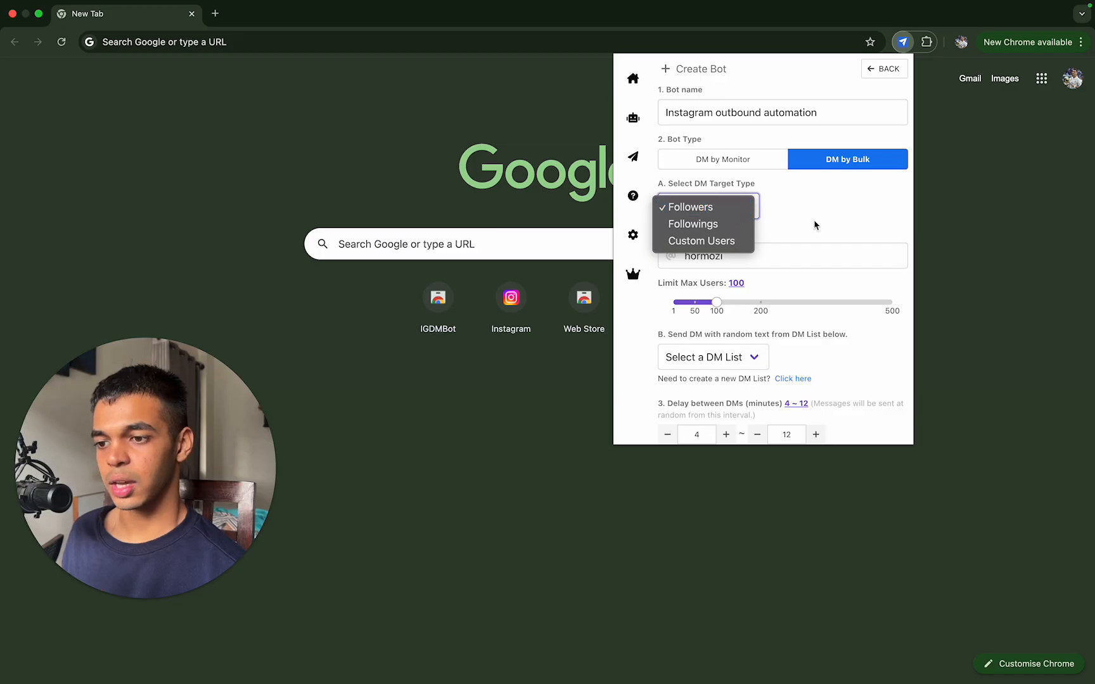
left_click(704, 225)
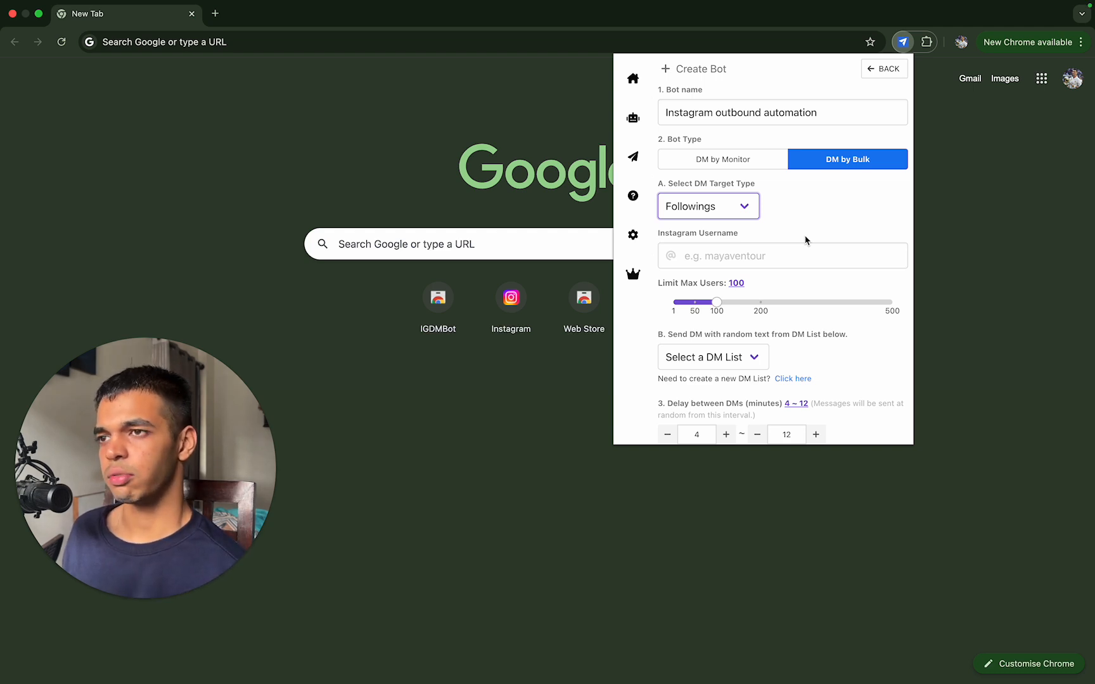
left_click(740, 217)
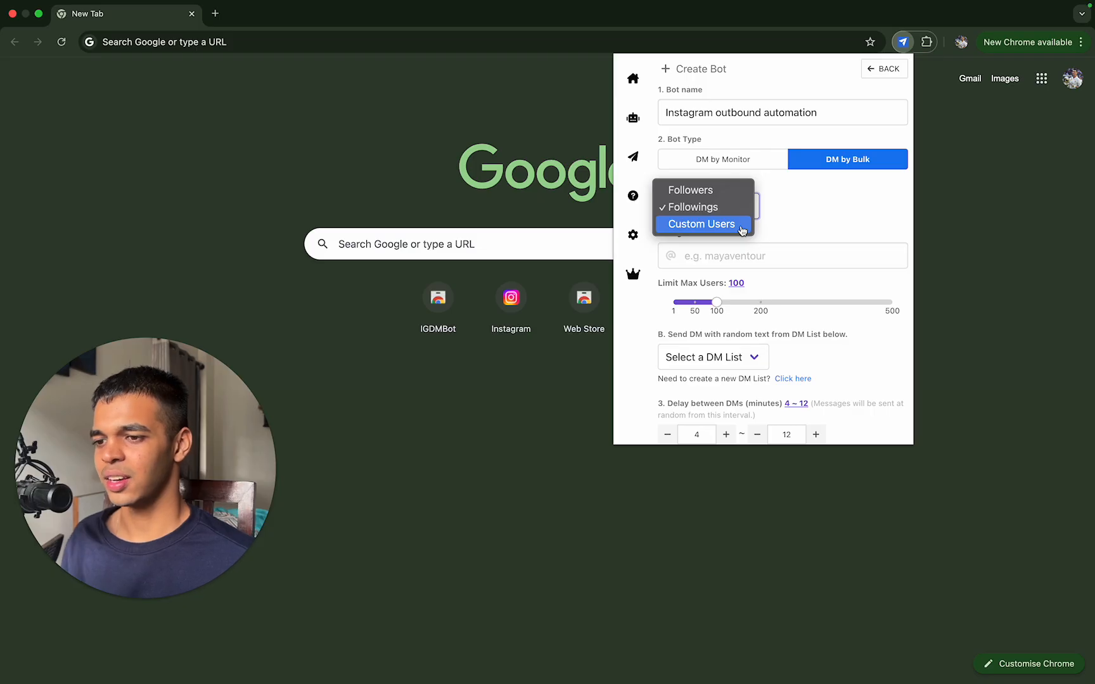
left_click(742, 227)
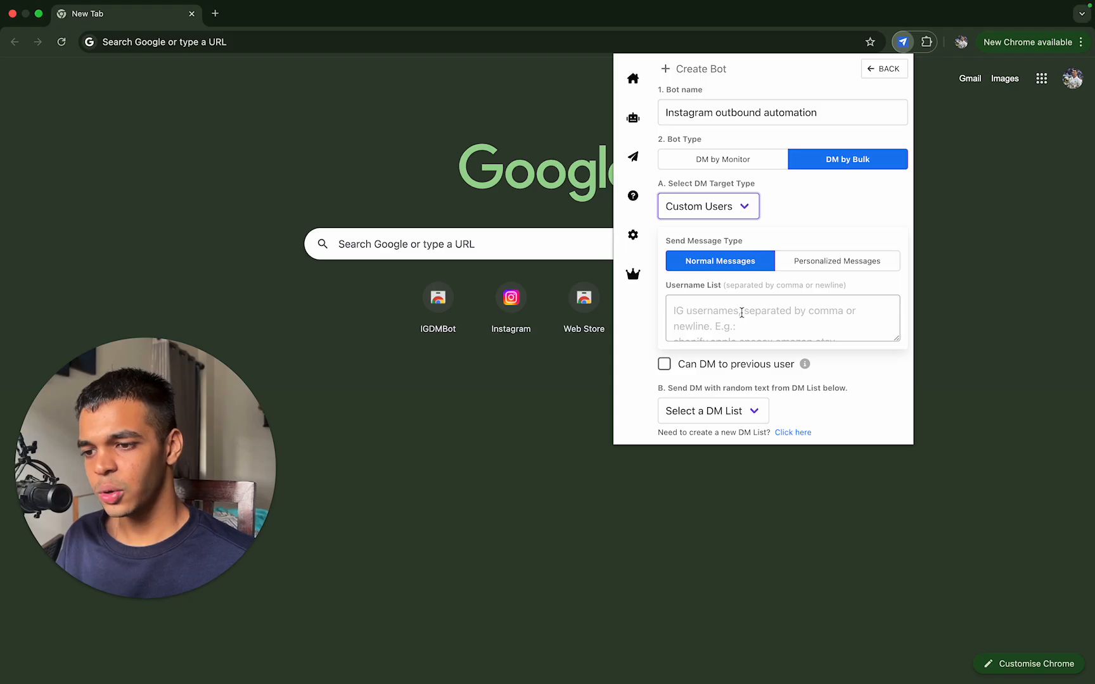
scroll(741, 312, "down", 1)
scroll(741, 312, "up", 1)
scroll(741, 312, "down", 1)
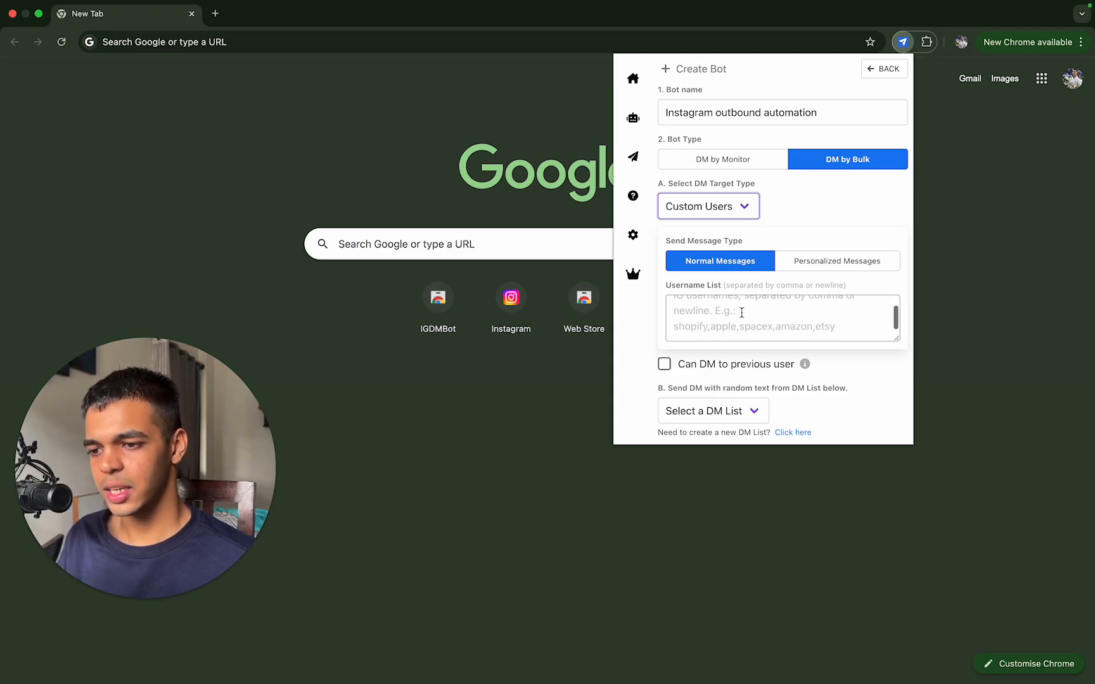
scroll(741, 312, "up", 1)
scroll(741, 313, "down", 1)
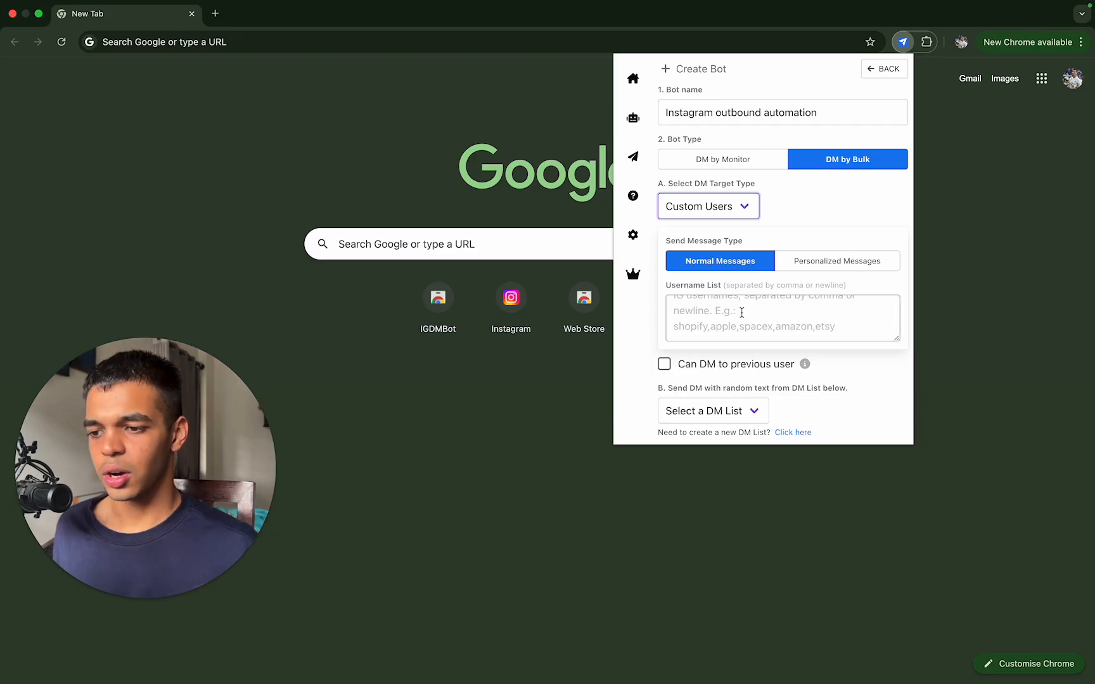
Step: Switch to the Filtered_Coaches spreadsheet and copy the user names in cells A2:A10
key("ctrl+Up")
left_click(572, 49)
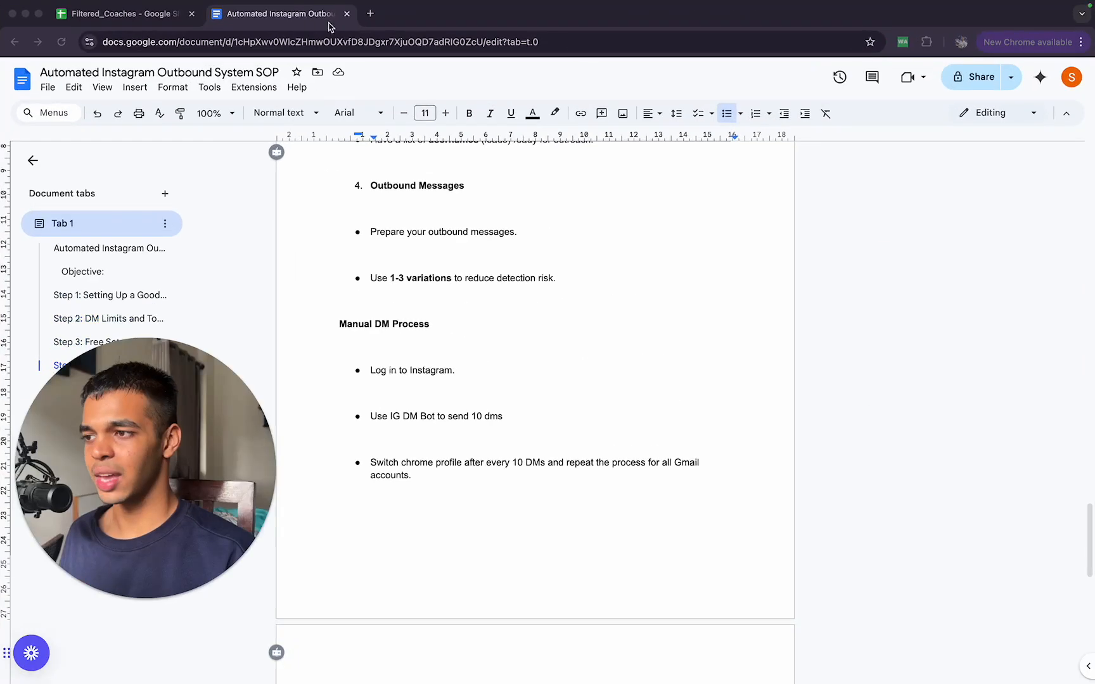
left_click(142, 15)
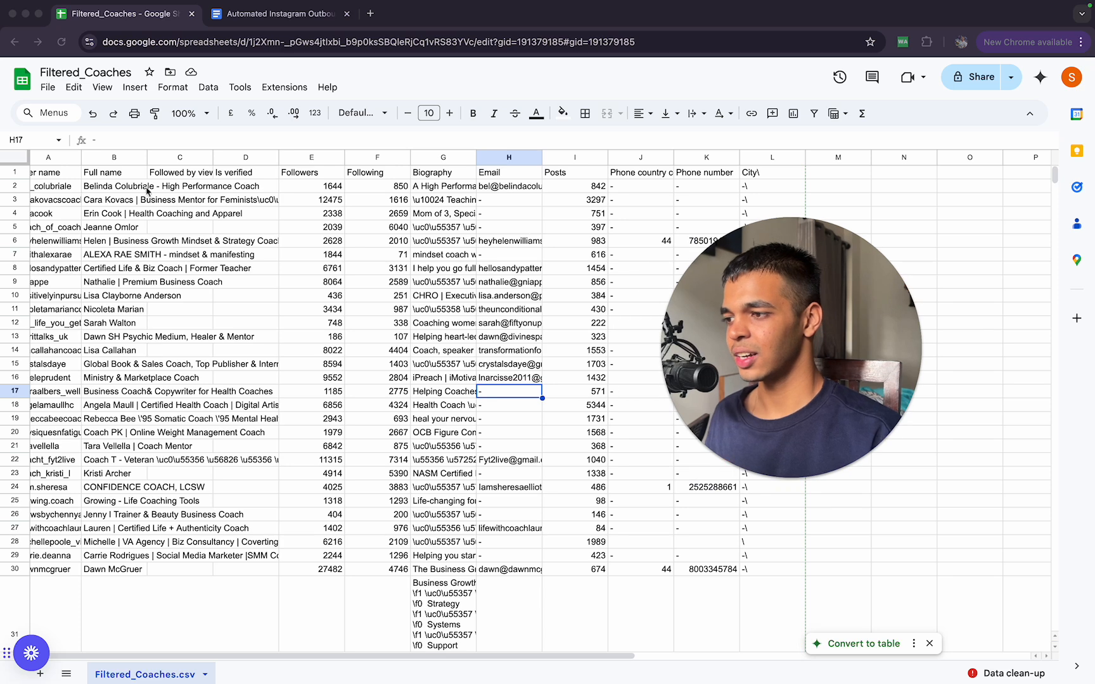
scroll(121, 260, "left", 1)
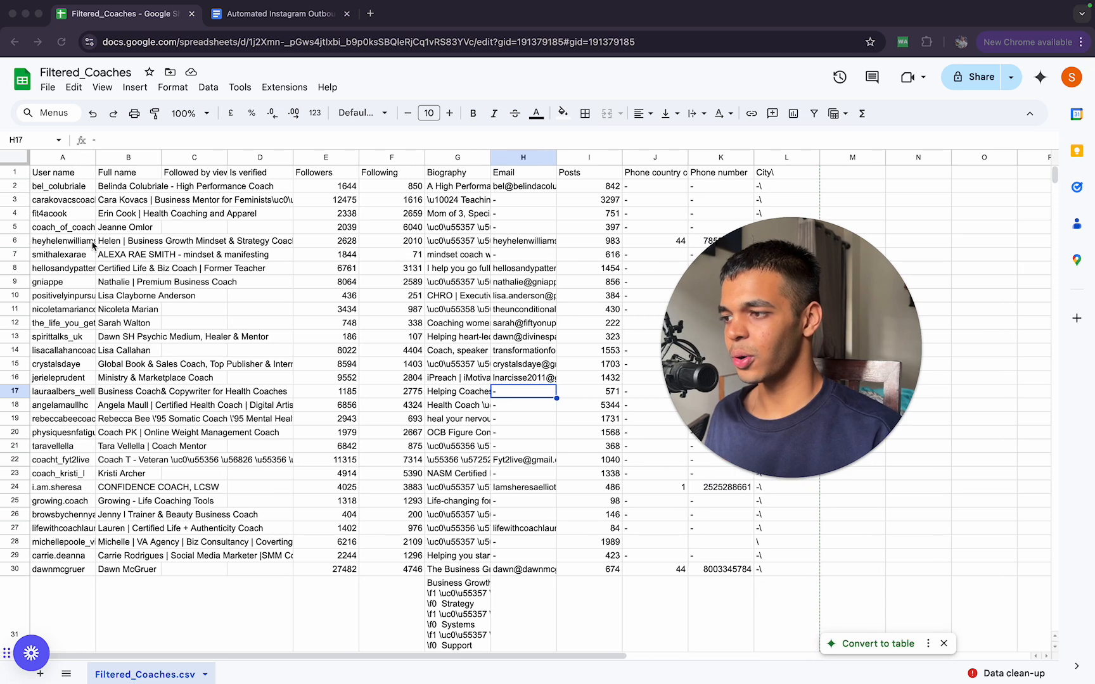
left_click(89, 183)
left_click(88, 178)
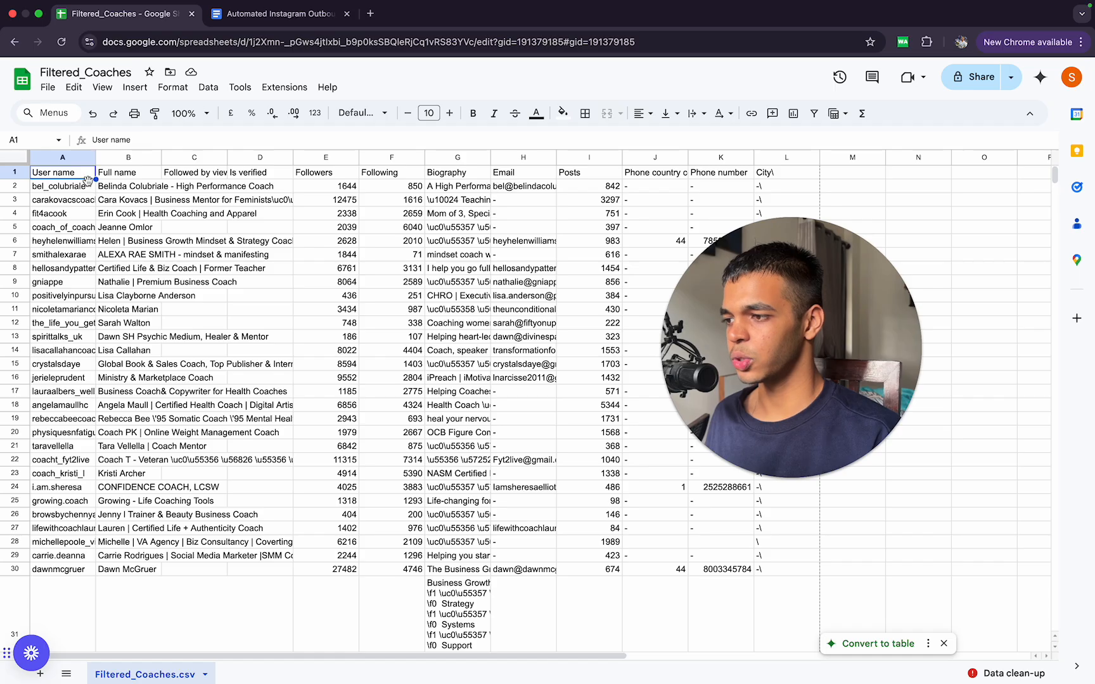
left_click(85, 185)
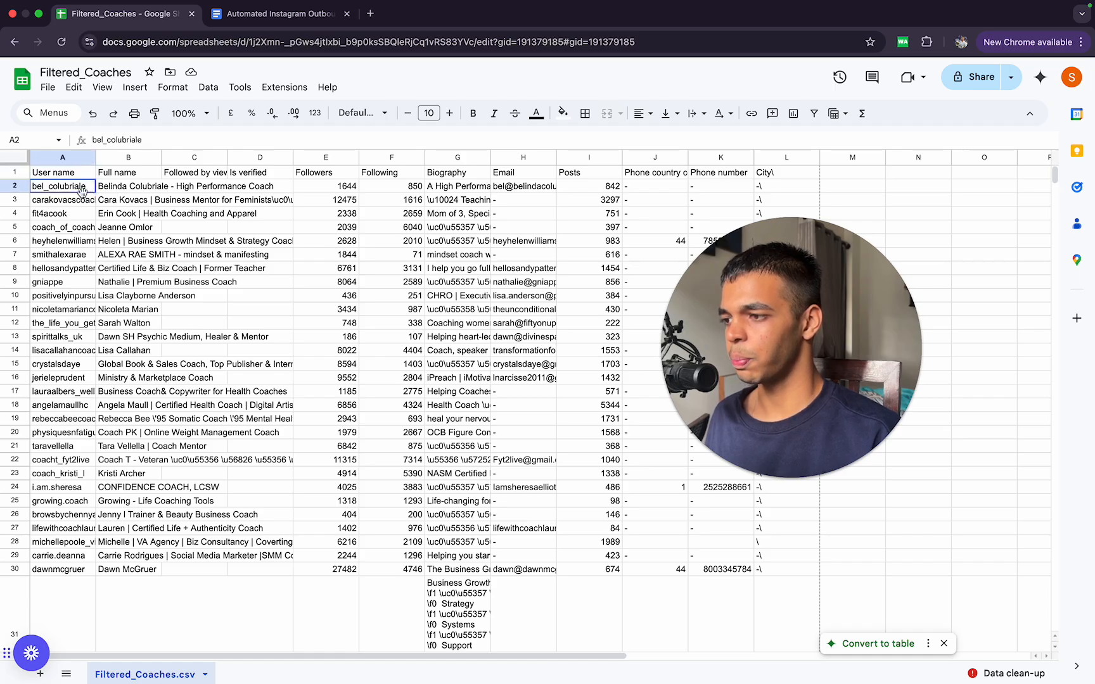
left_click_drag(83, 190, 72, 298)
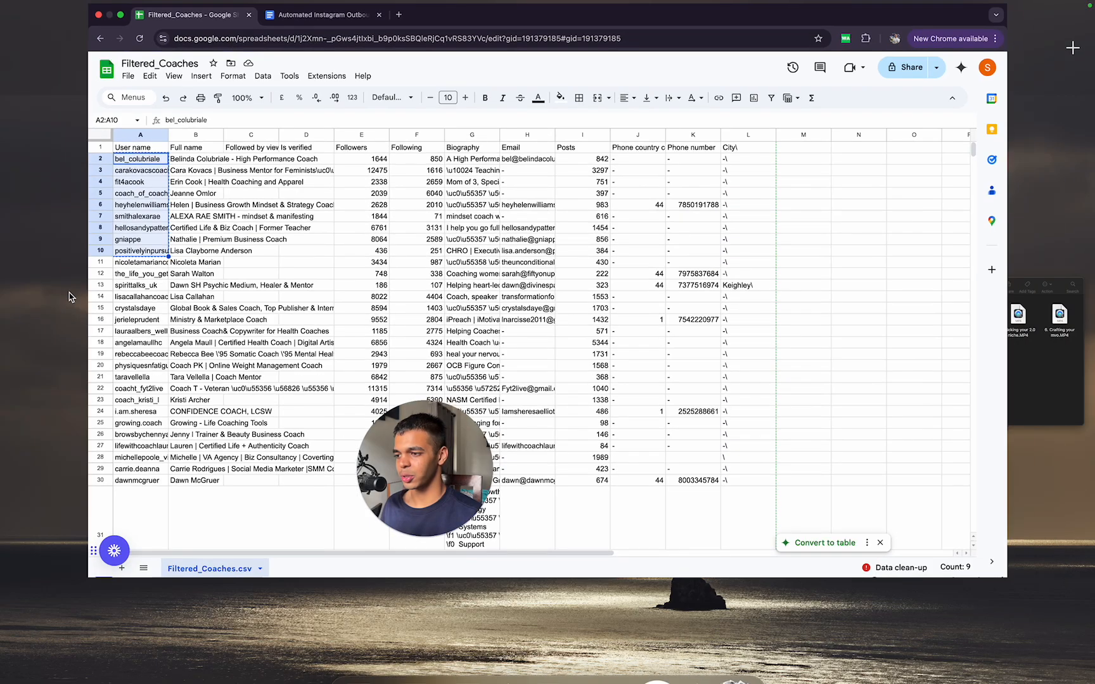
Step: Switch back to the bot form and paste the copied user names into the Username List
key("ctrl+Up")
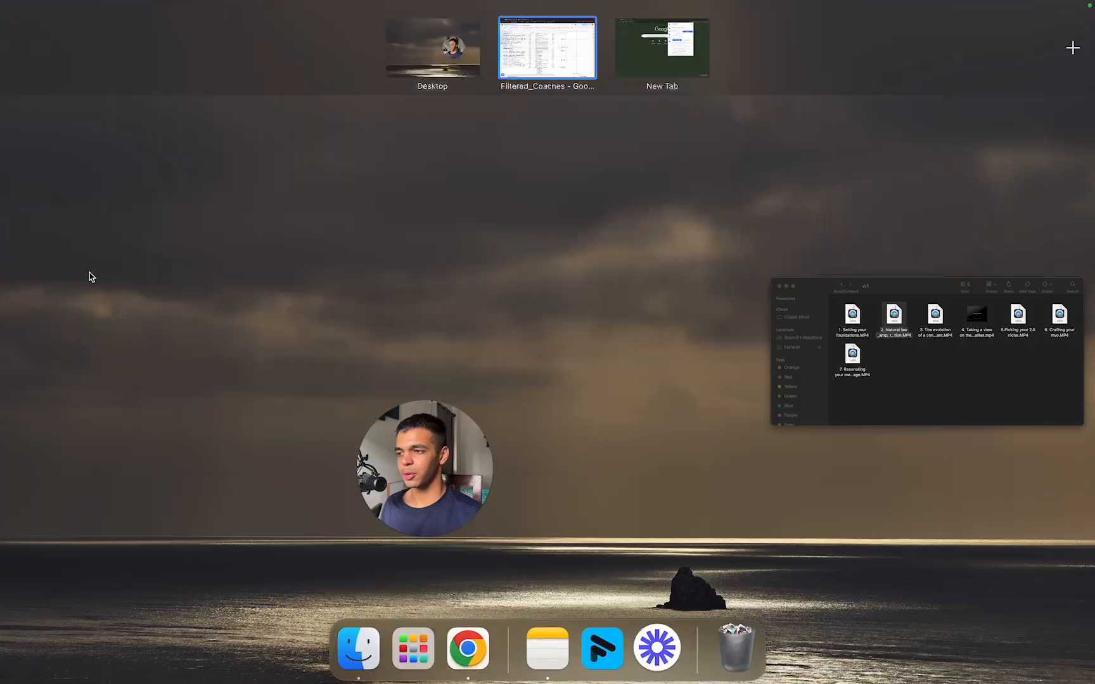
left_click(662, 47)
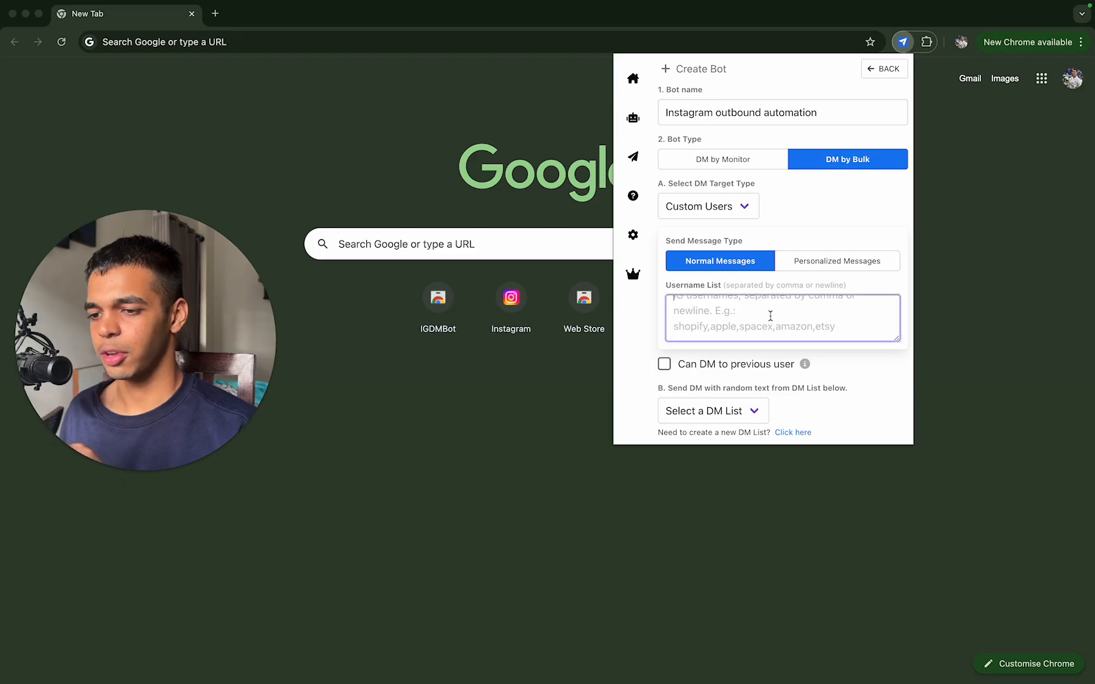
key("super+v")
scroll(771, 315, "up", 5)
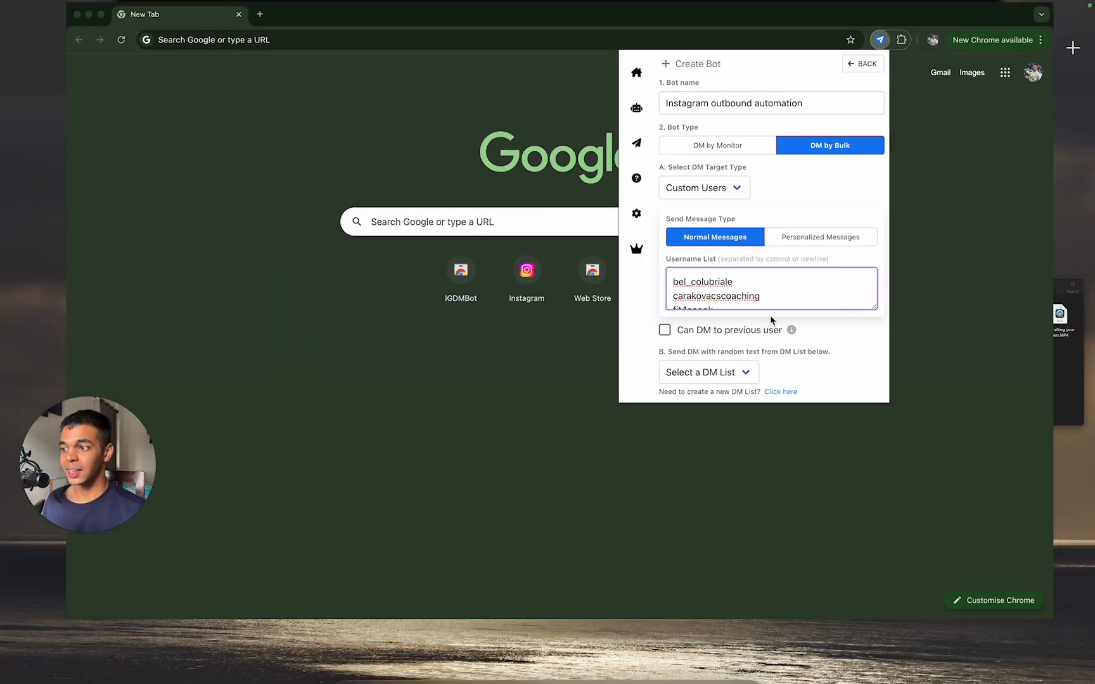
Step: Return to the Filtered_Coaches spreadsheet and copy the user names in cells A11:A50
key("ctrl+Up")
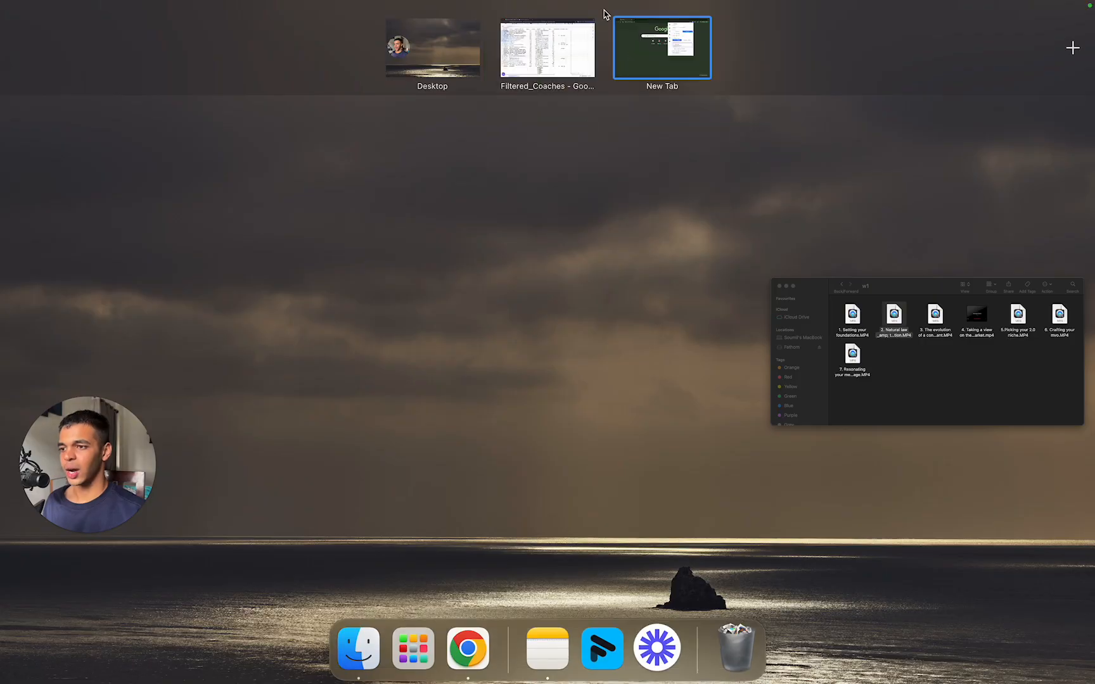
left_click(551, 49)
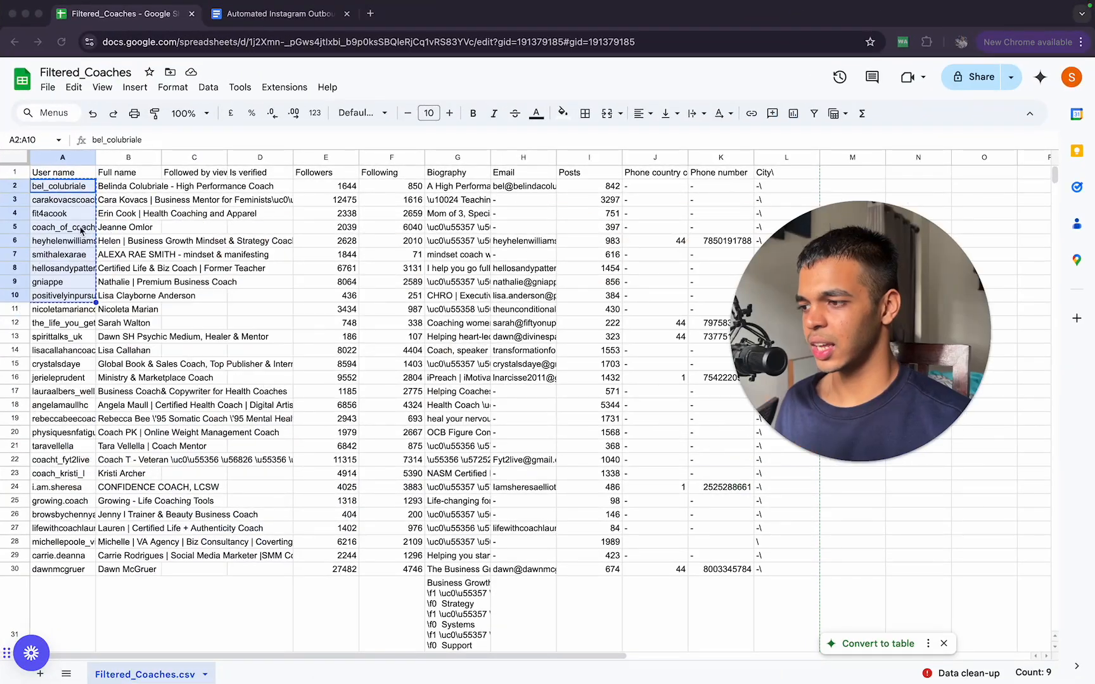
left_click(14, 309)
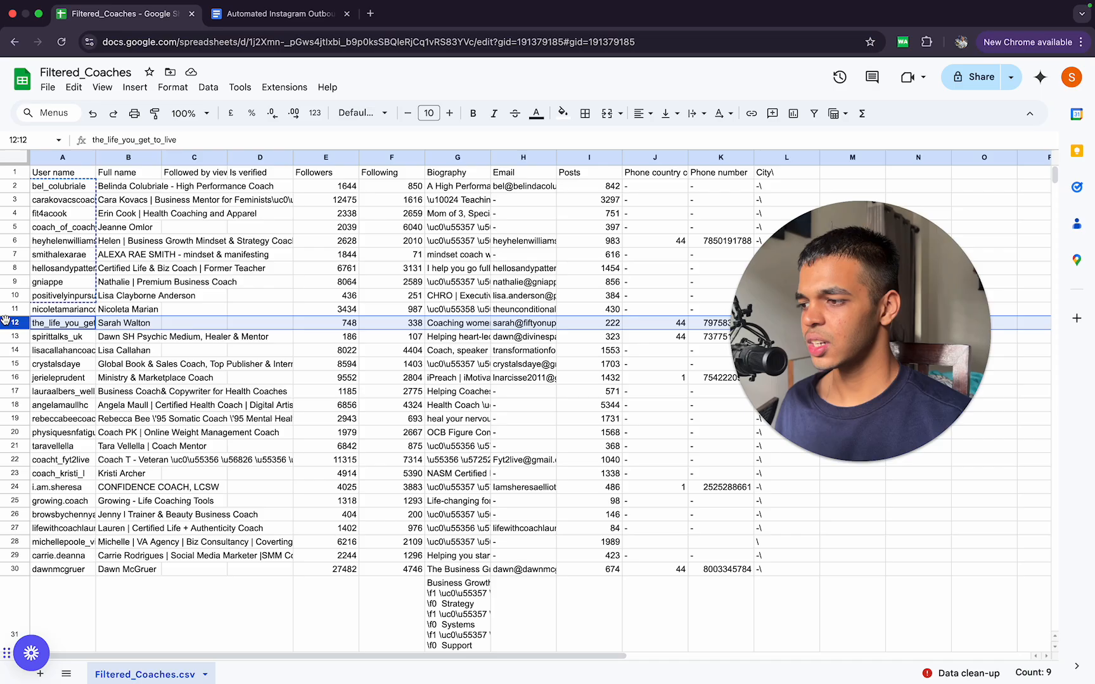
left_click(36, 307)
left_click_drag(35, 310, 57, 591)
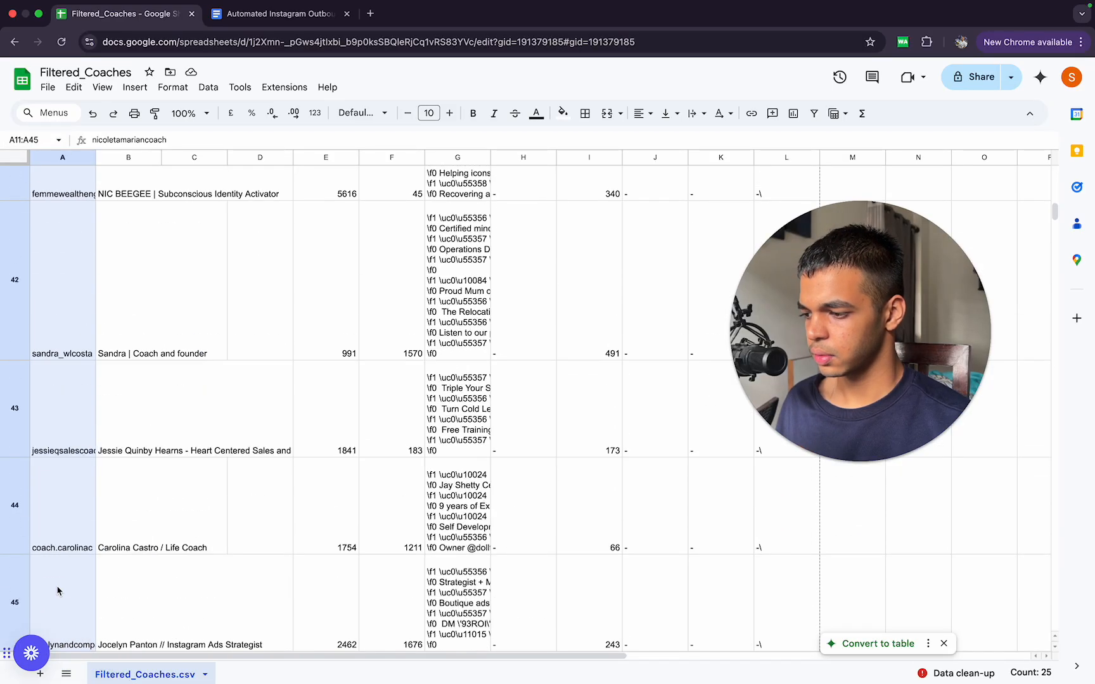
mouse_move(65, 632)
left_mouse_down()
mouse_move(70, 657)
mouse_move(80, 619)
left_mouse_up()
key("cmd+c")
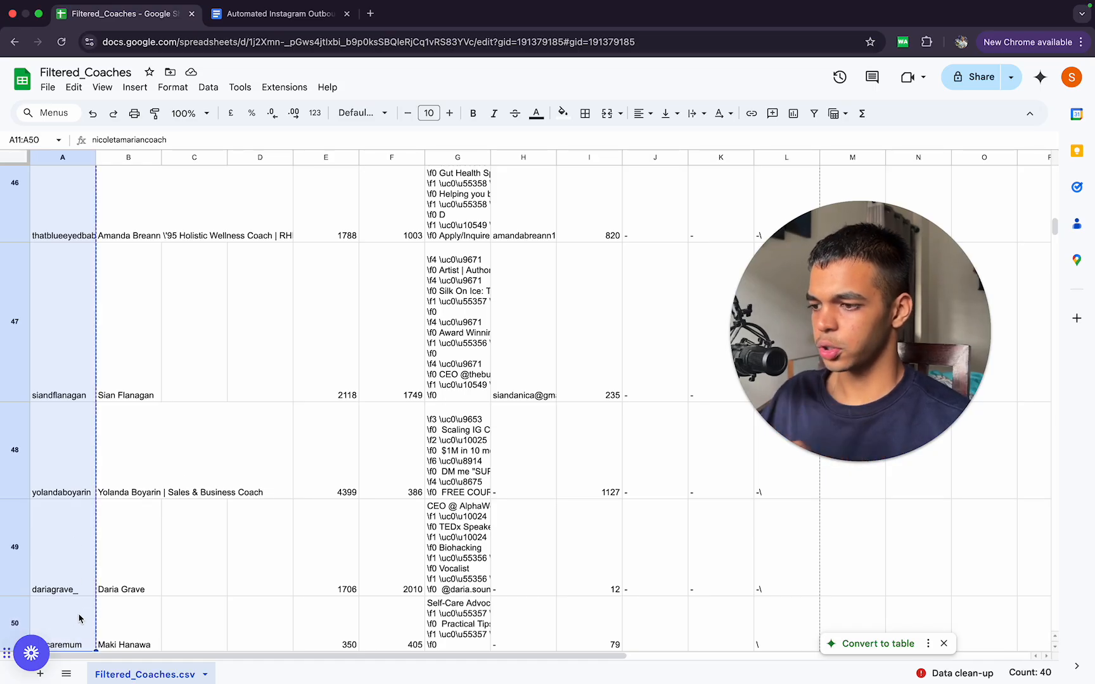
Step: Switch to the bot form and replace the whole Username List with the newly copied user names
key("ctrl+Up")
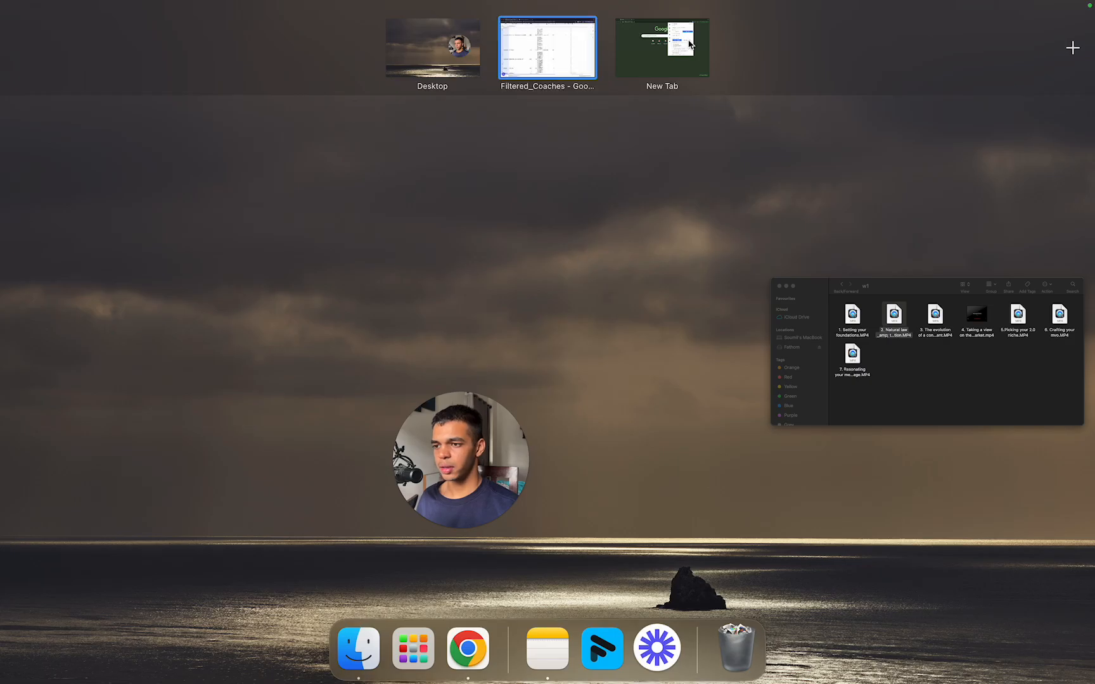
left_click(663, 50)
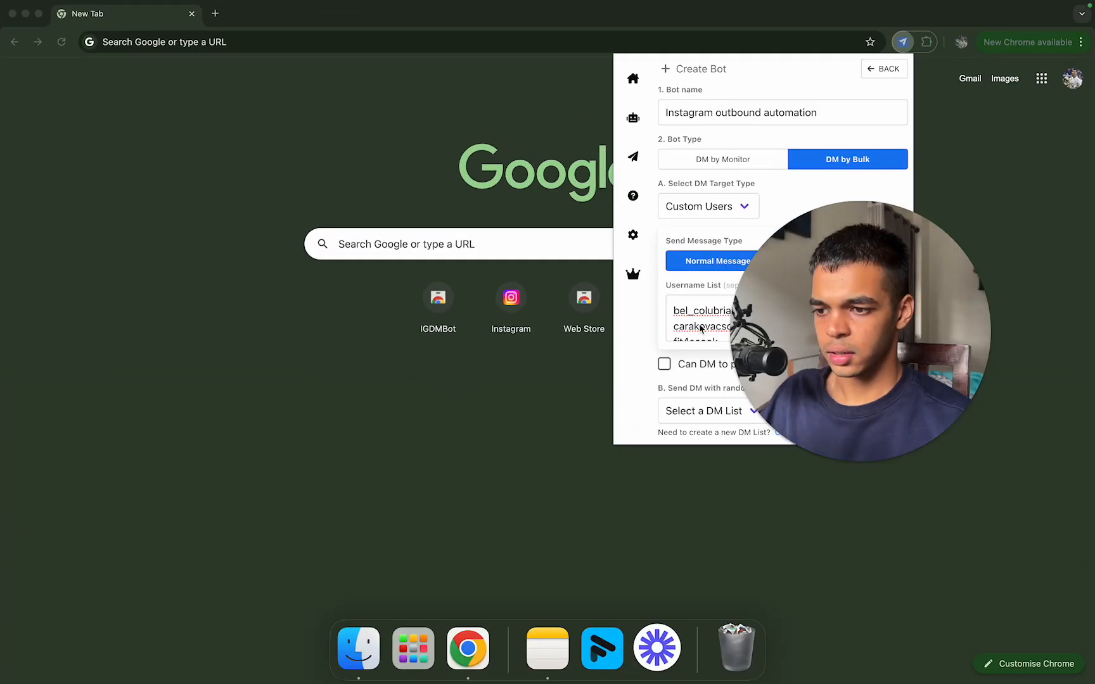
left_click_drag(820, 288, 88, 212)
left_click(713, 315)
key("super+a")
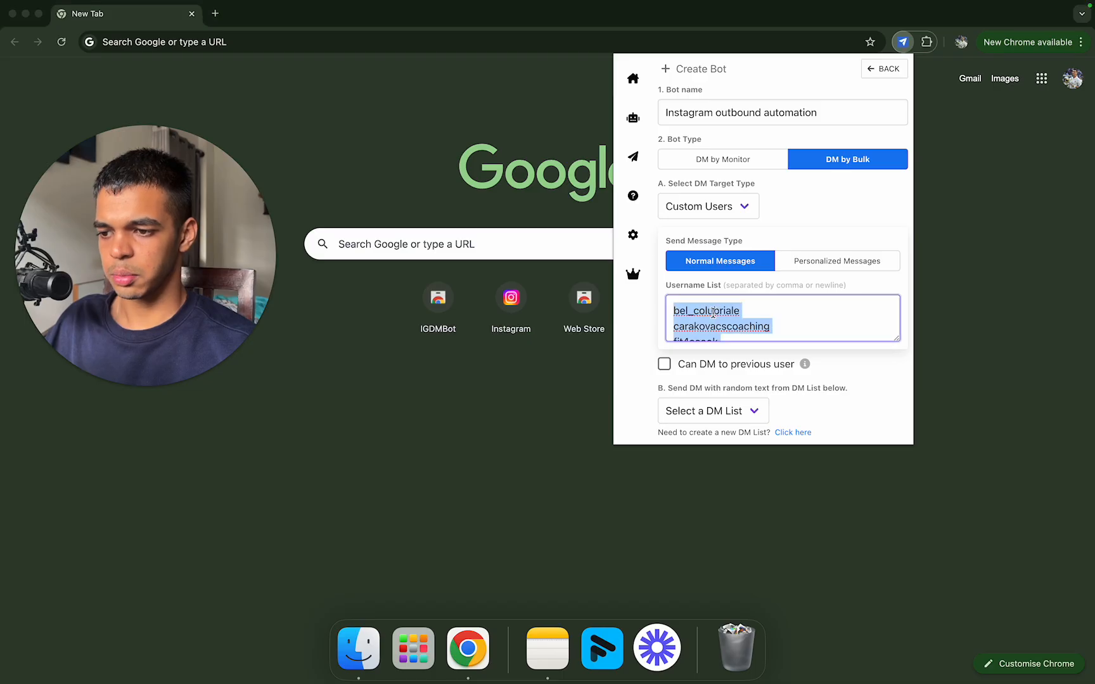
key("super+v")
scroll(877, 305, "up", 15)
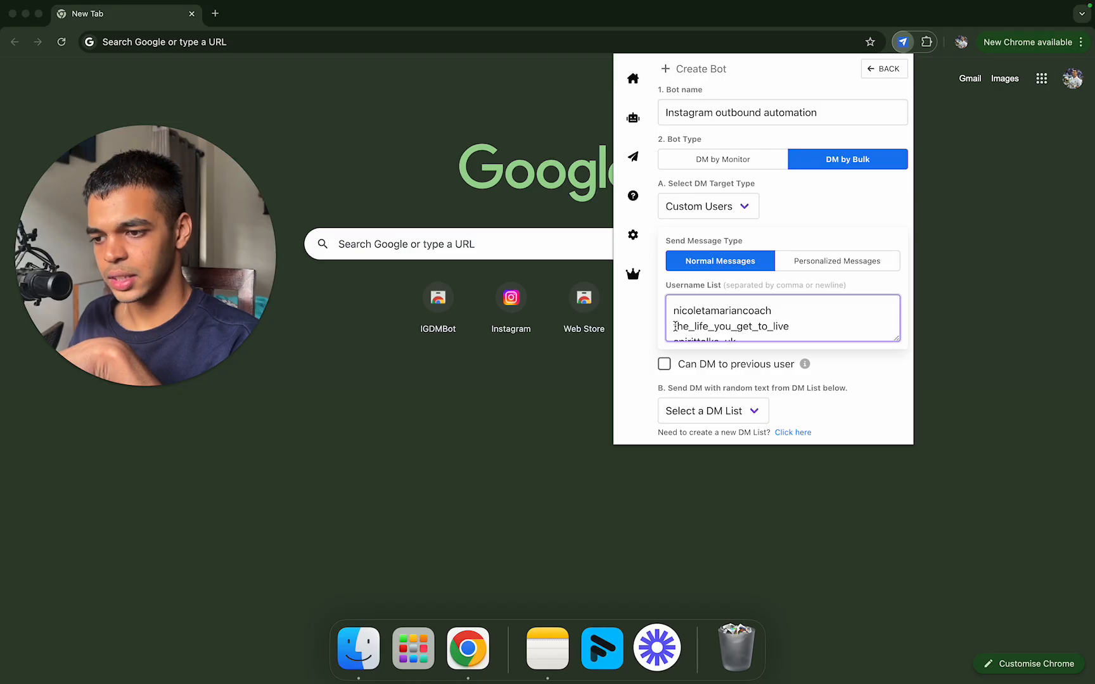
Step: Try a comma between the first two usernames, restore the line break and look through the list
key("BackSpace")
key("BackSpace")
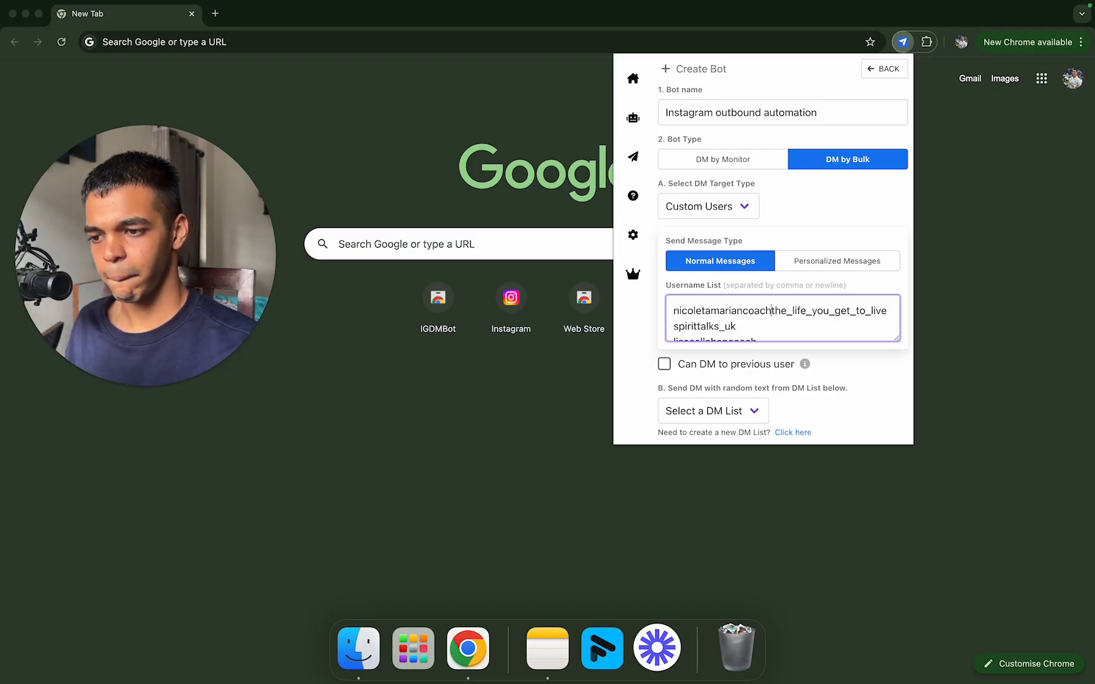
type(",")
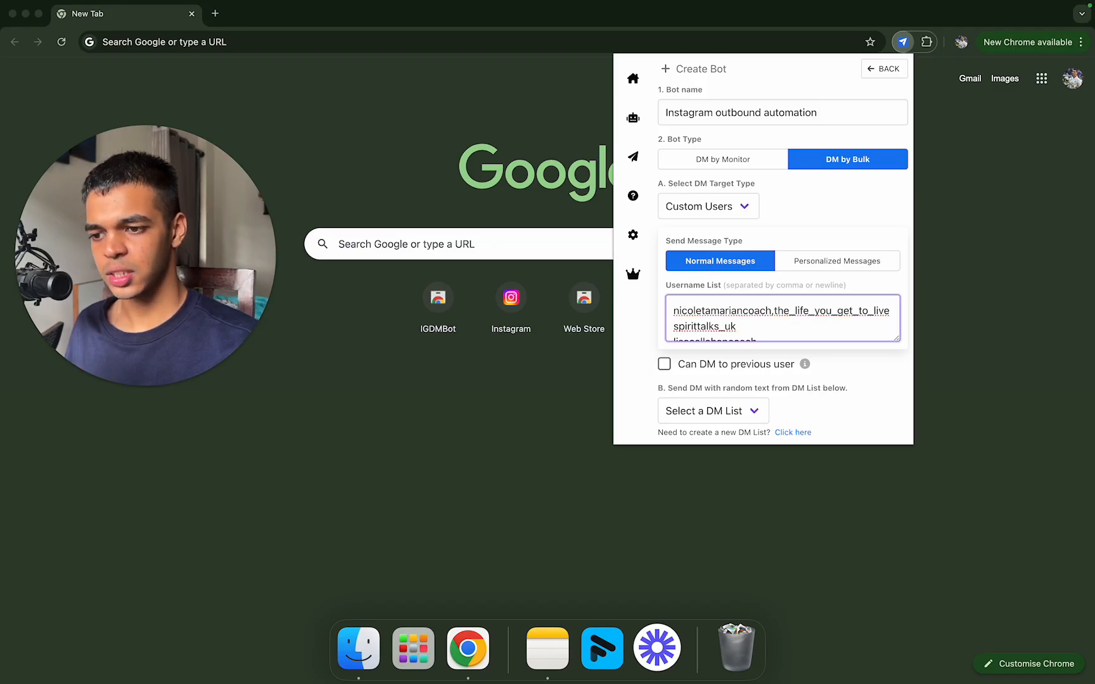
key("BackSpace")
key("Return")
scroll(784, 338, "down", 3)
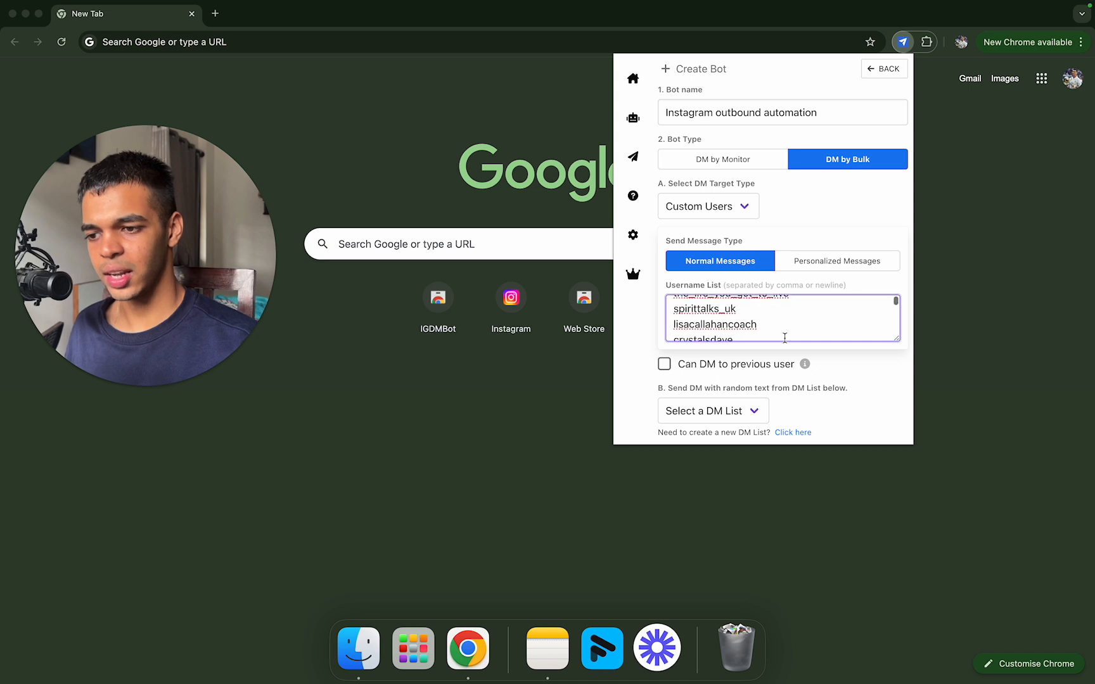
scroll(784, 338, "up", 3)
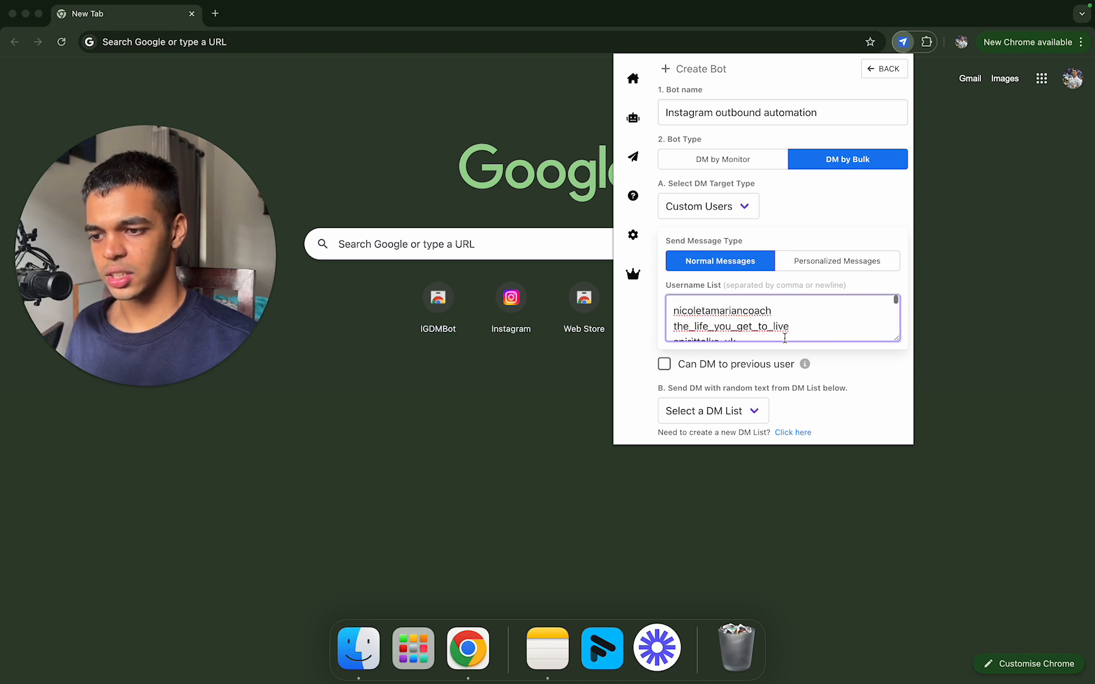
Step: Open Instagram in a new tab, search for the account owner's first name, open their second profile and highlight its username
left_click(215, 21)
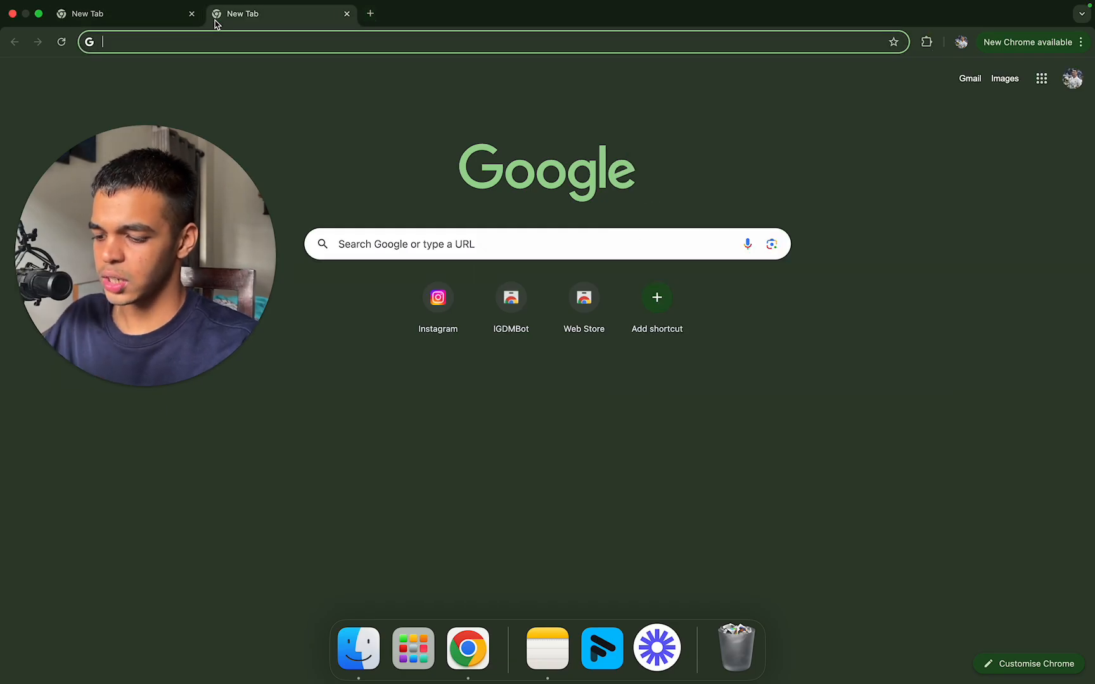
type("in")
key("Return")
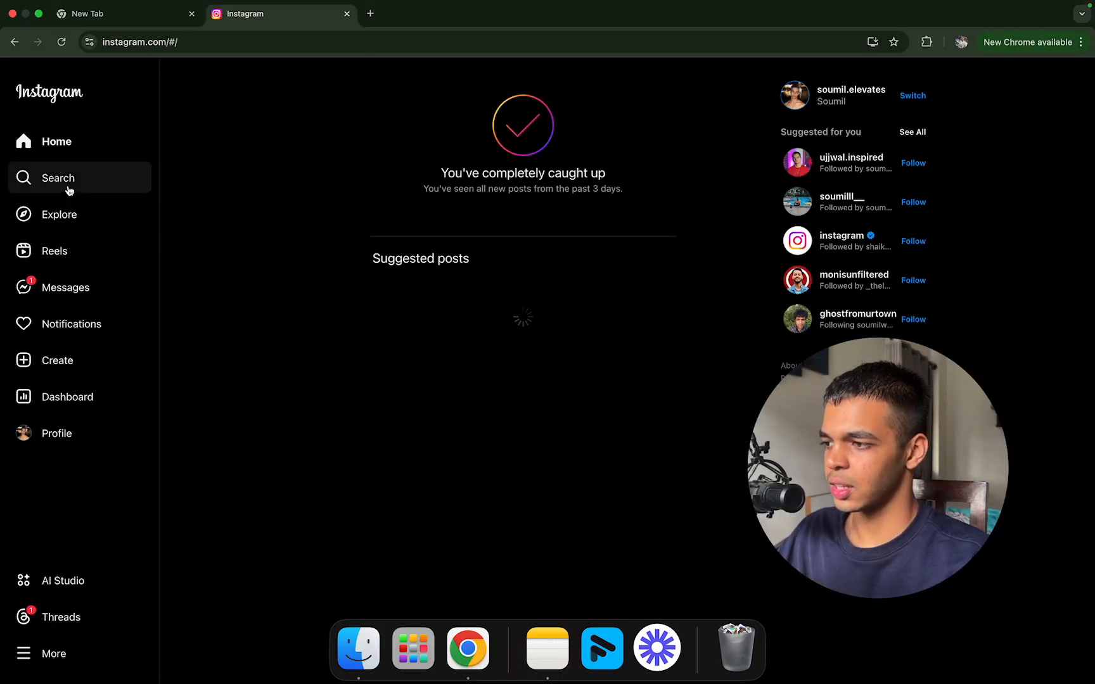
left_click(69, 188)
type("soumil")
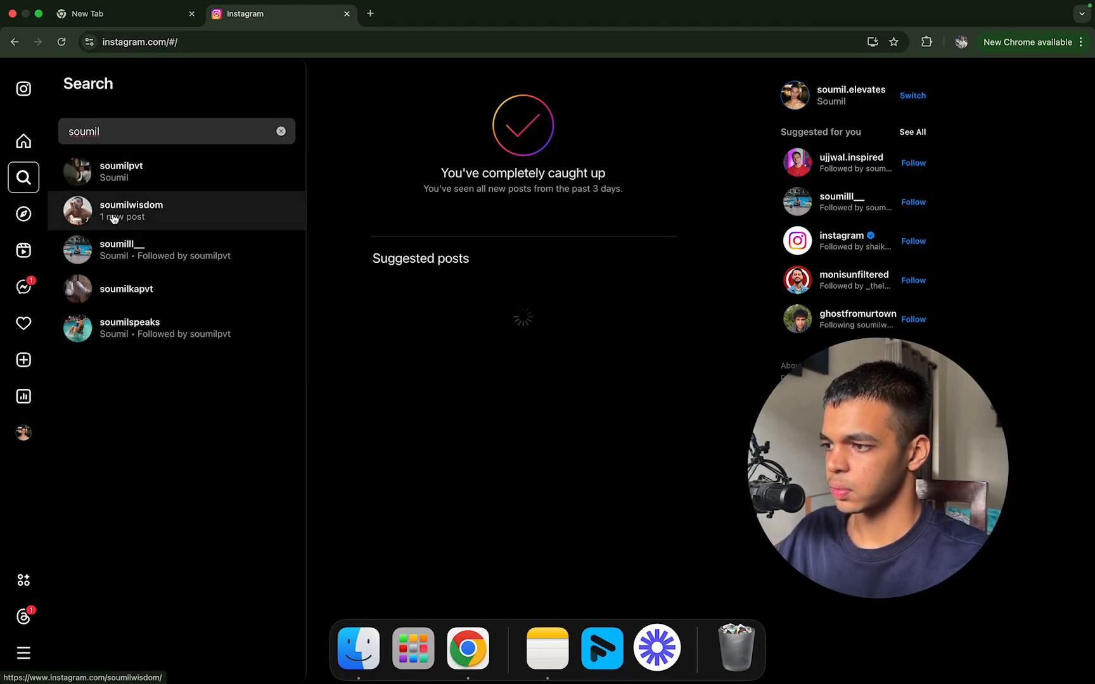
left_click(152, 201)
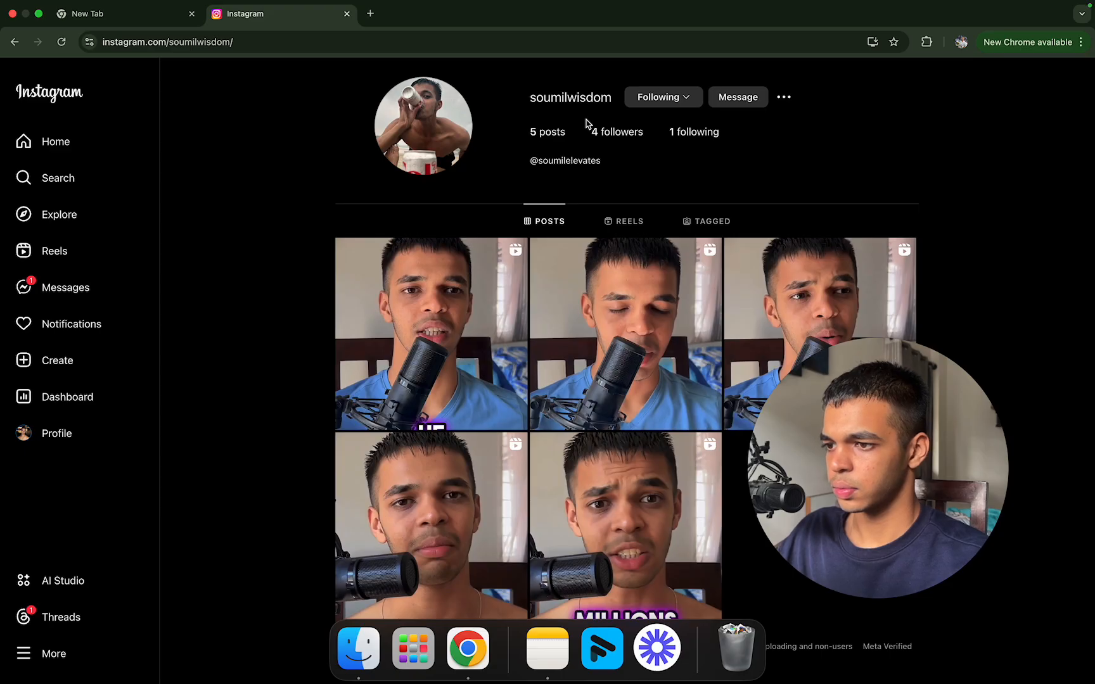
left_click_drag(614, 99, 541, 89)
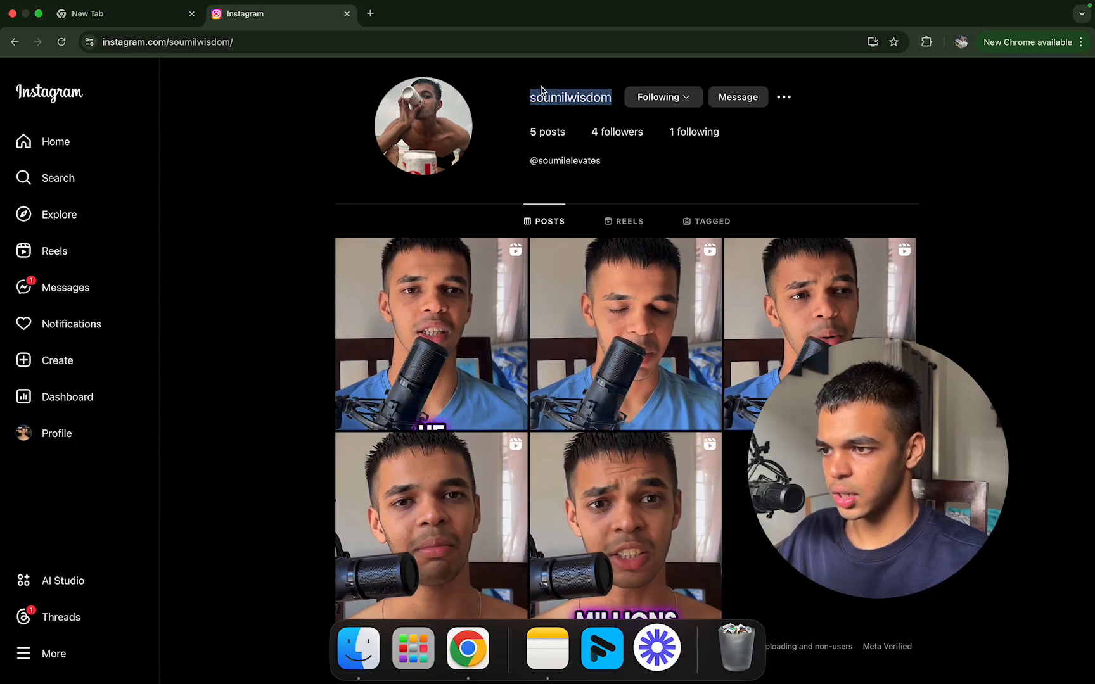
left_click(150, 19)
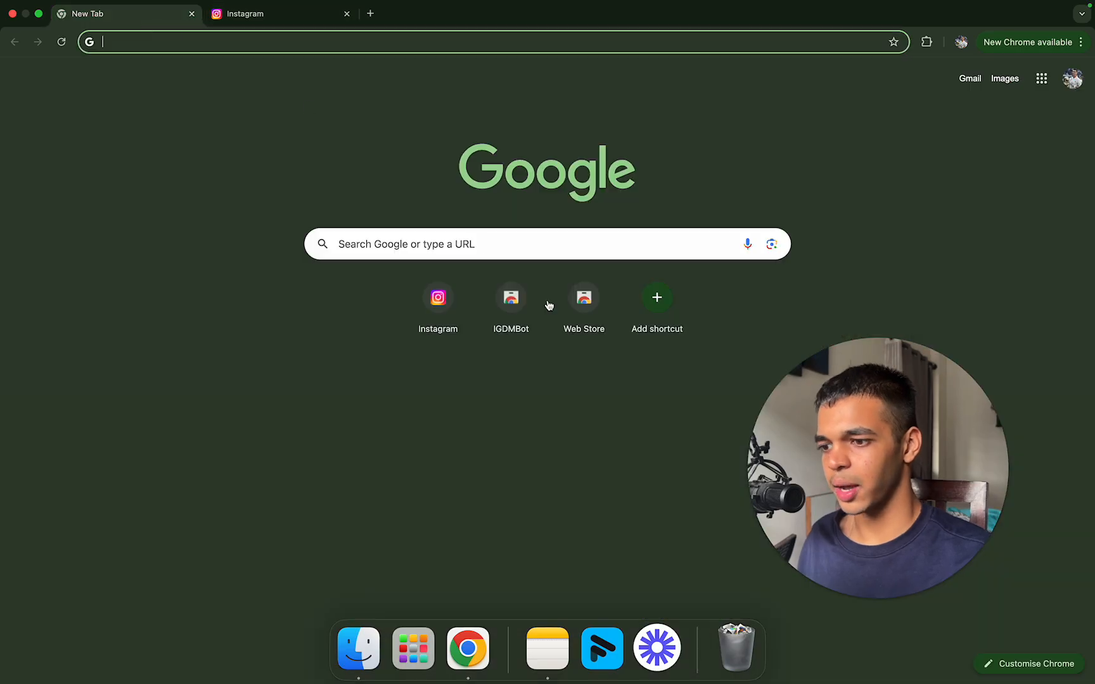
key("ctrl+super+f")
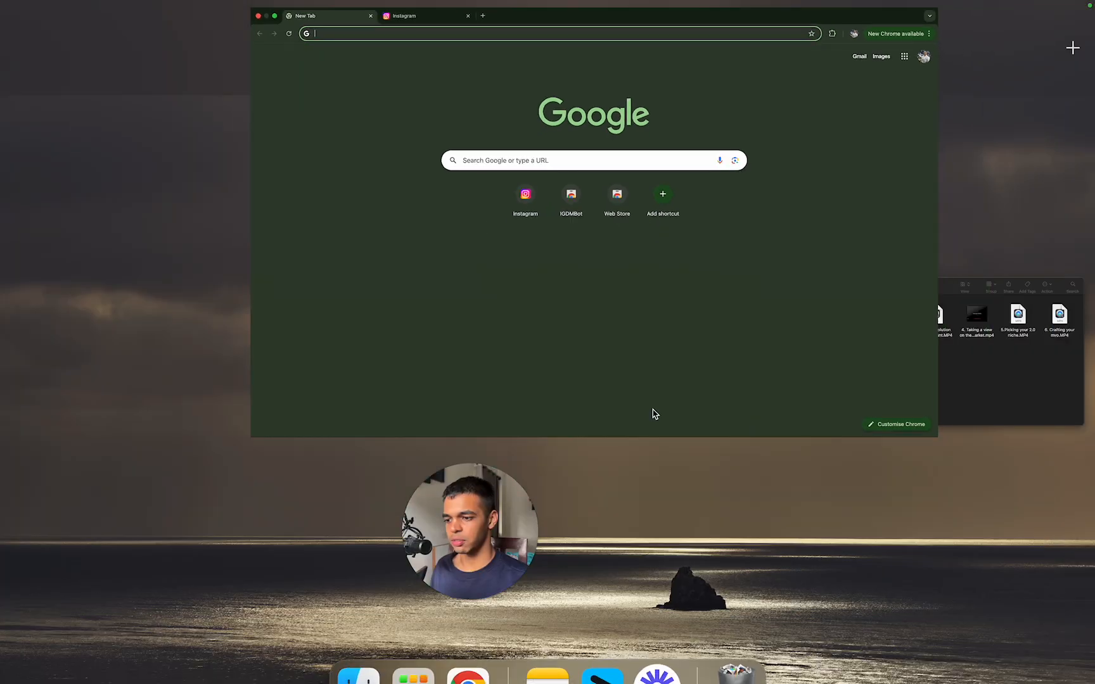
key("ctrl+Up")
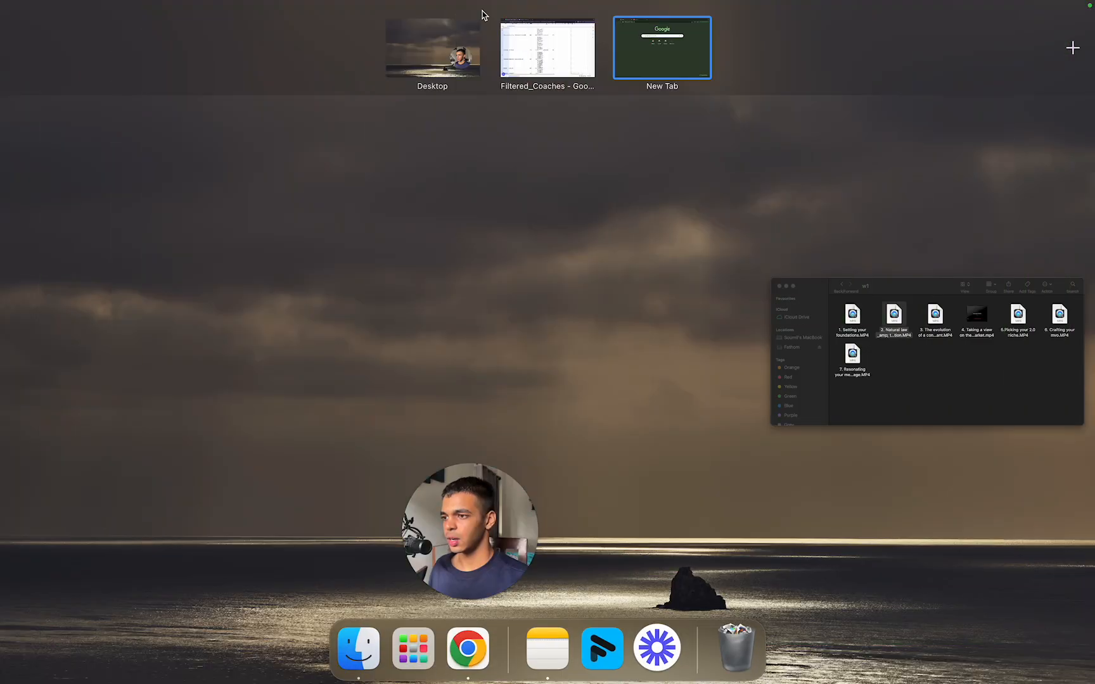
left_click(520, 38)
left_click(371, 14)
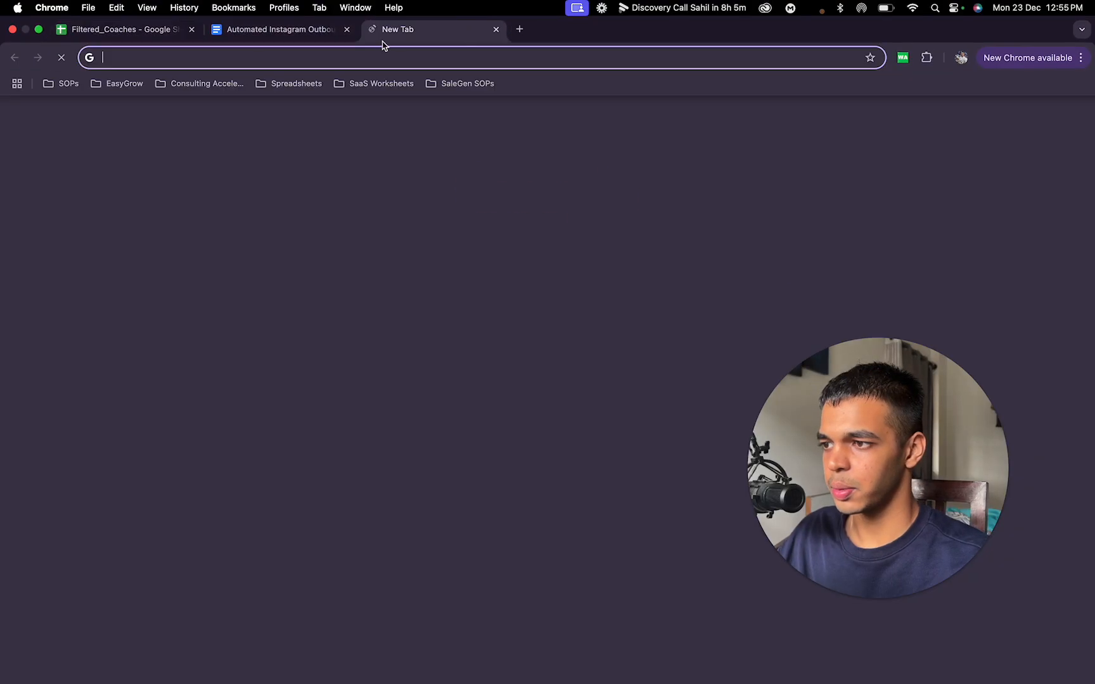
left_click(462, 260)
type("soumilwisdom")
key("ctrl+Up")
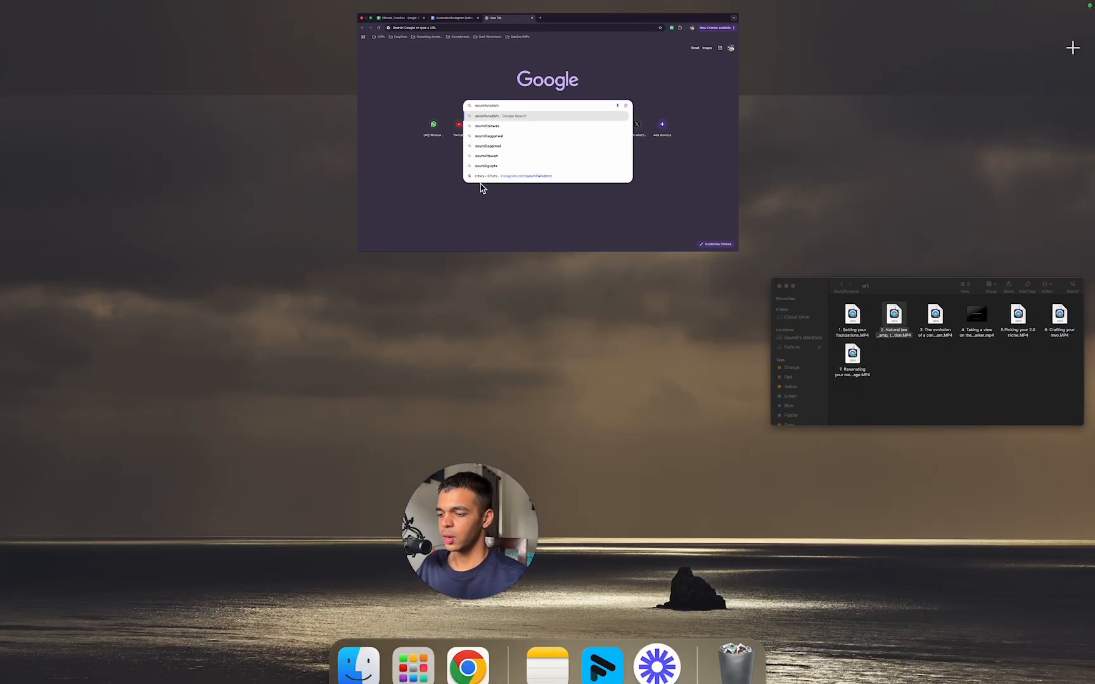
left_click(640, 56)
left_click(459, 42)
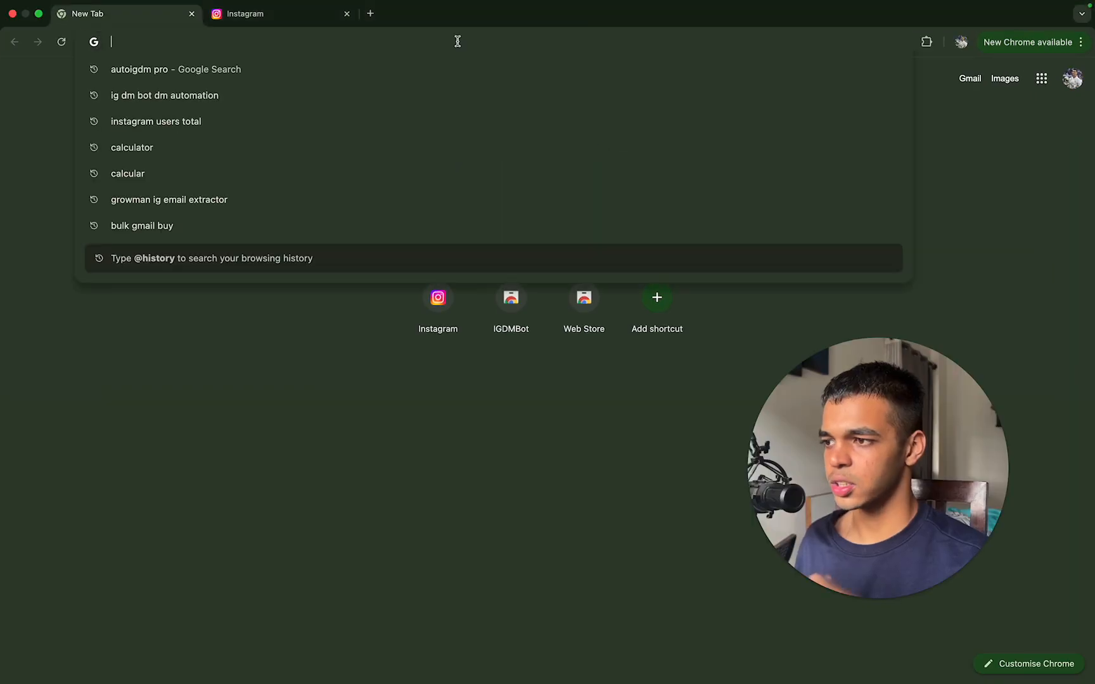
Step: Return to the Instagram tab, search for imangadzhi and open that profile
left_click(317, 19)
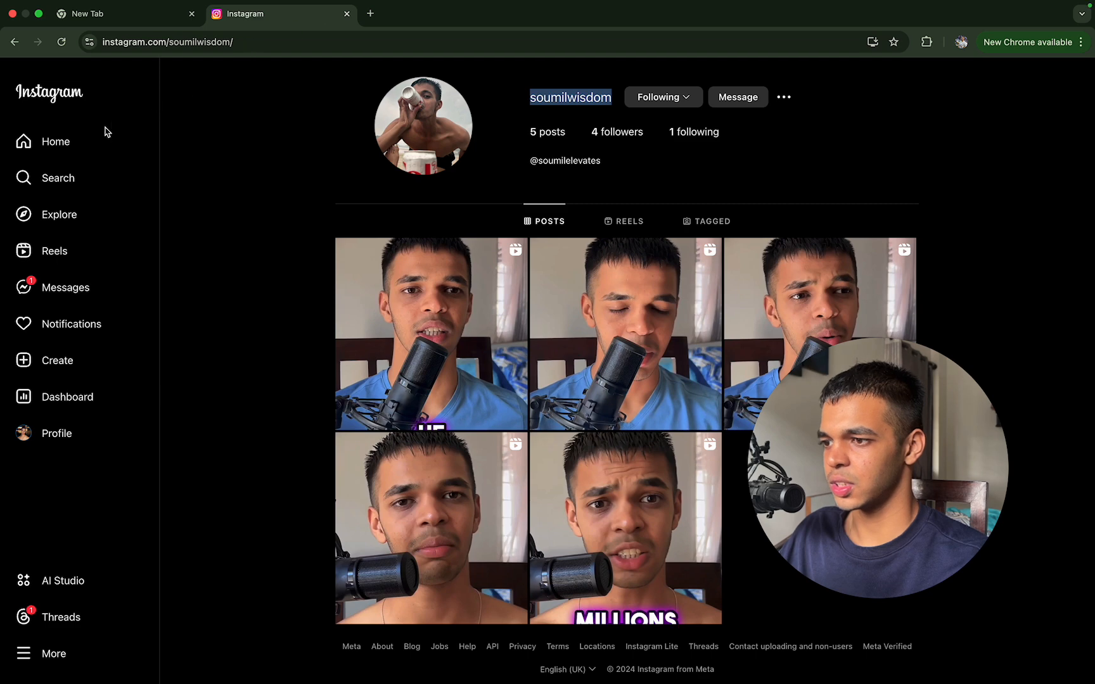
left_click(27, 191)
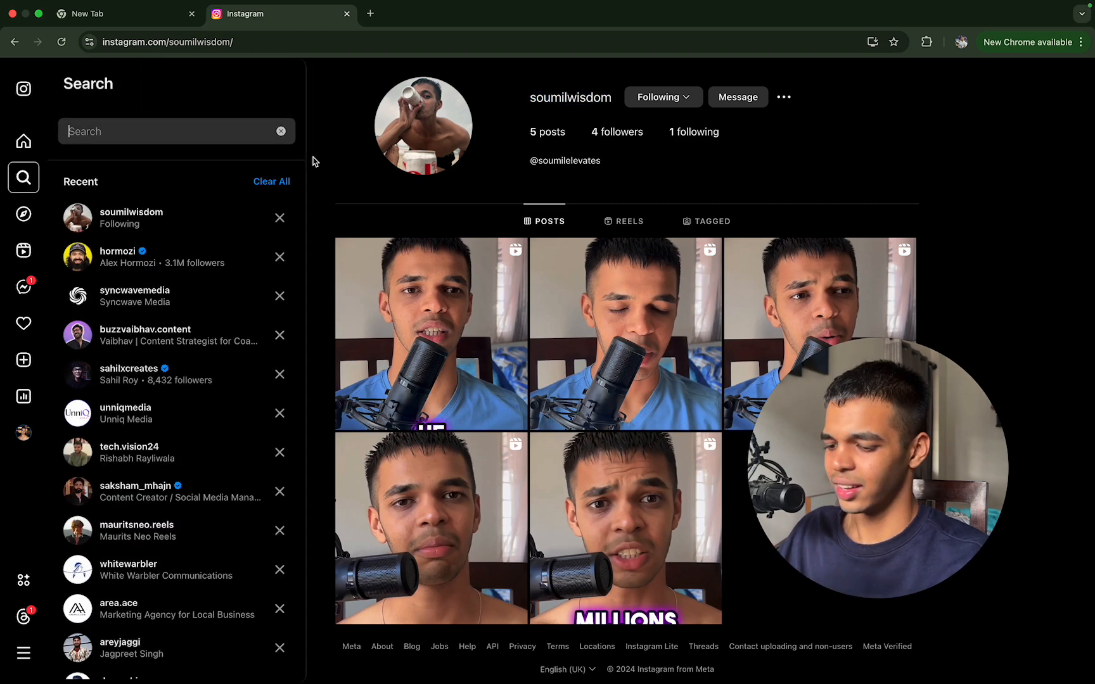
type("iman")
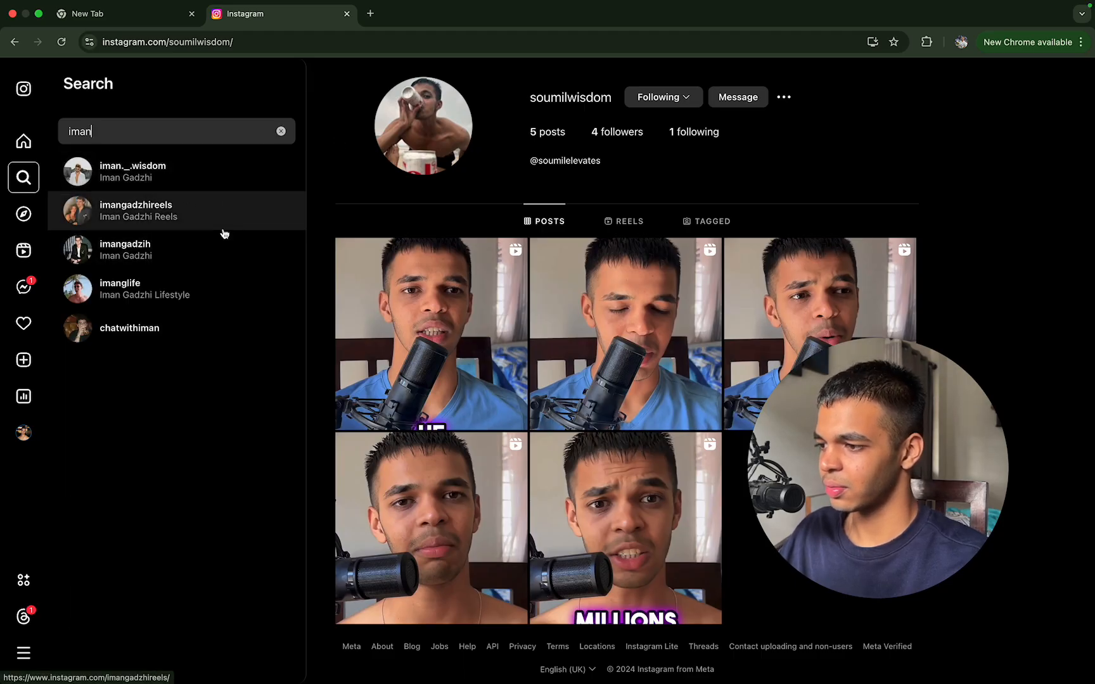
type("gadzhi")
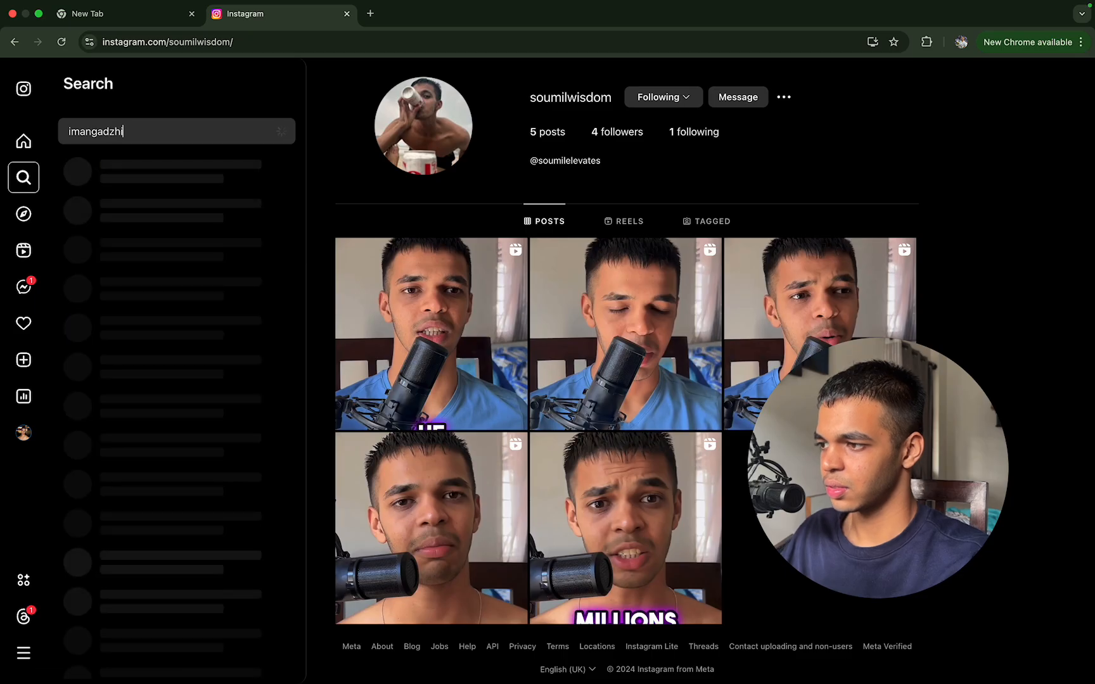
left_click(245, 180)
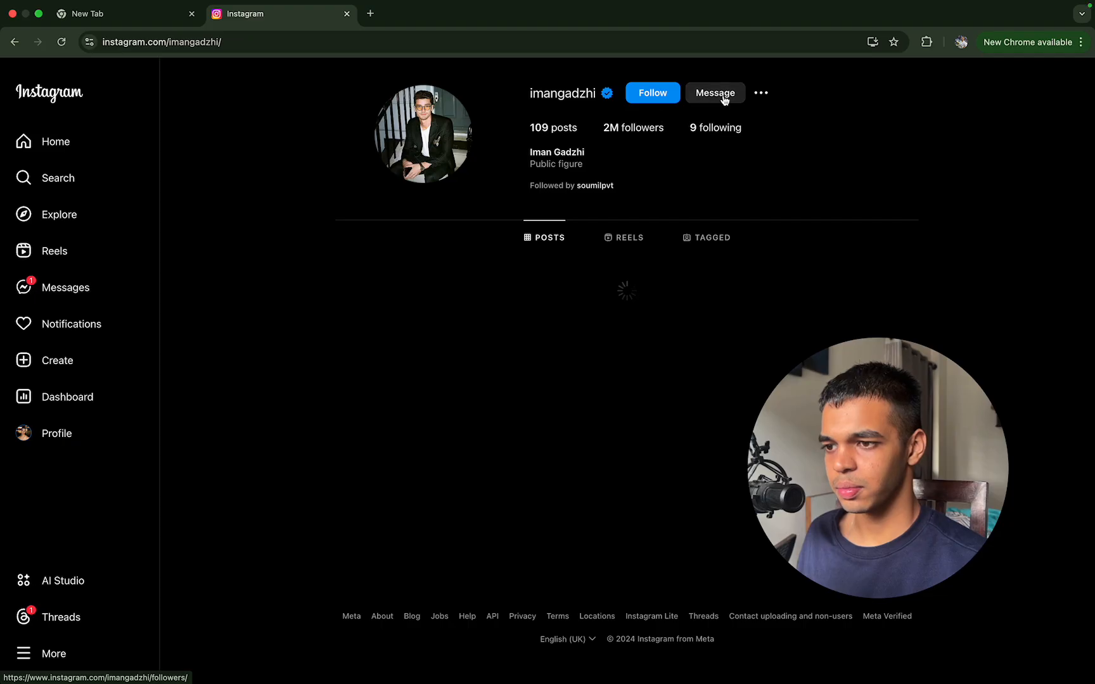
Step: Open a direct message chat with imangadzhi, reloading the profile page before trying again
left_click(715, 93)
left_click_drag(760, 465, 30, 340)
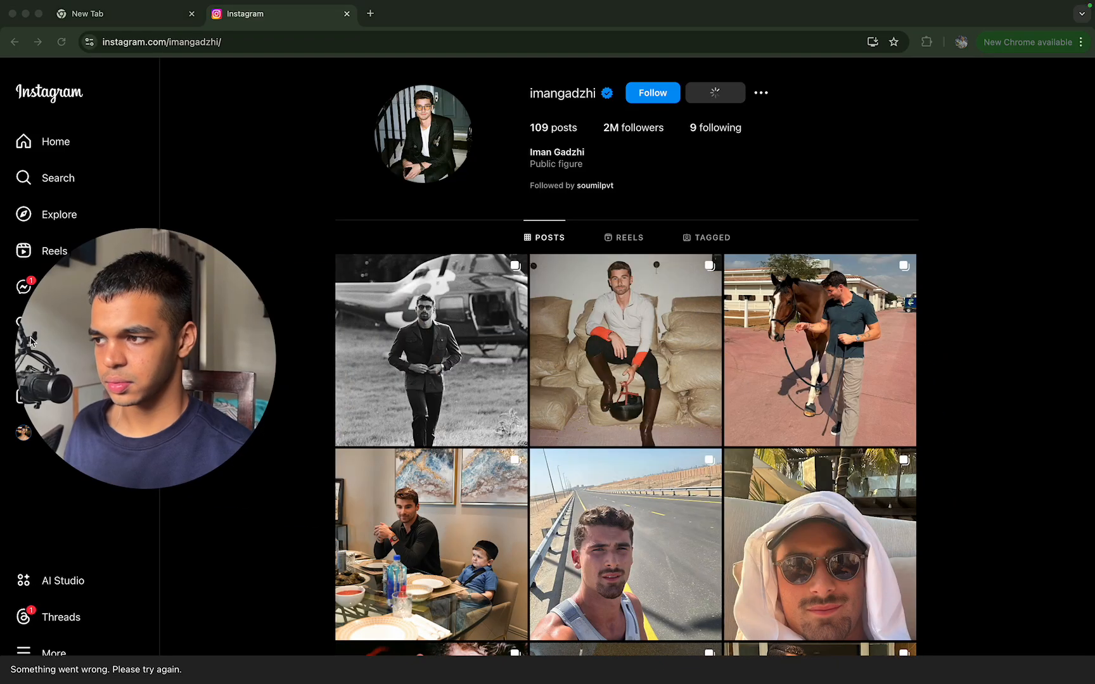
left_click(62, 42)
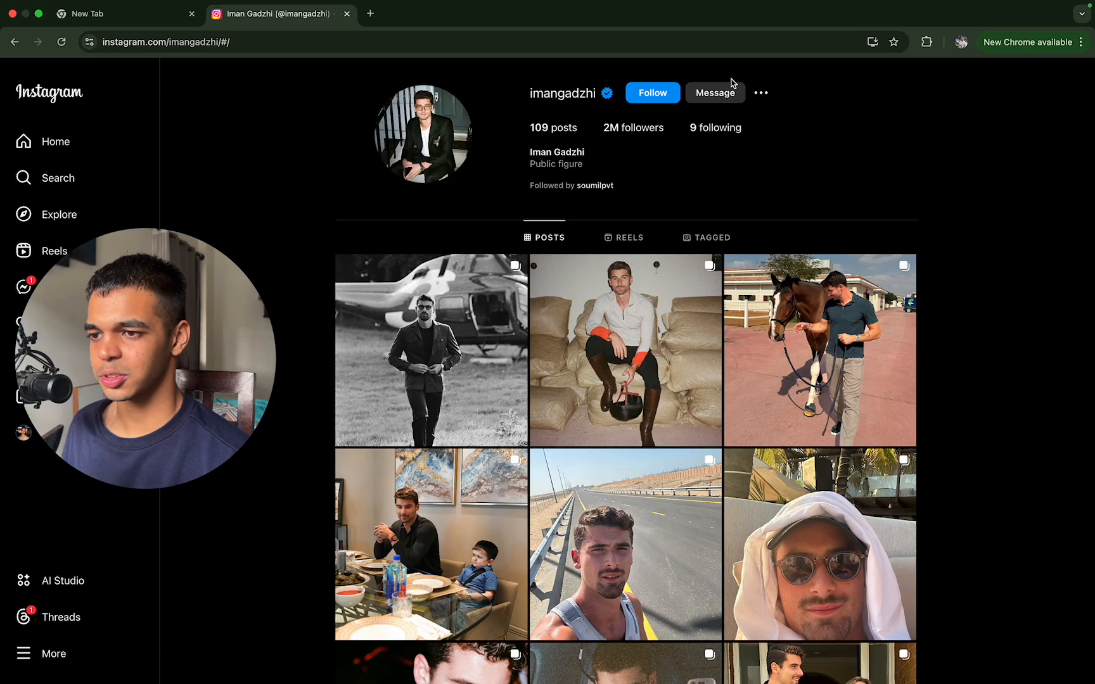
left_click(732, 91)
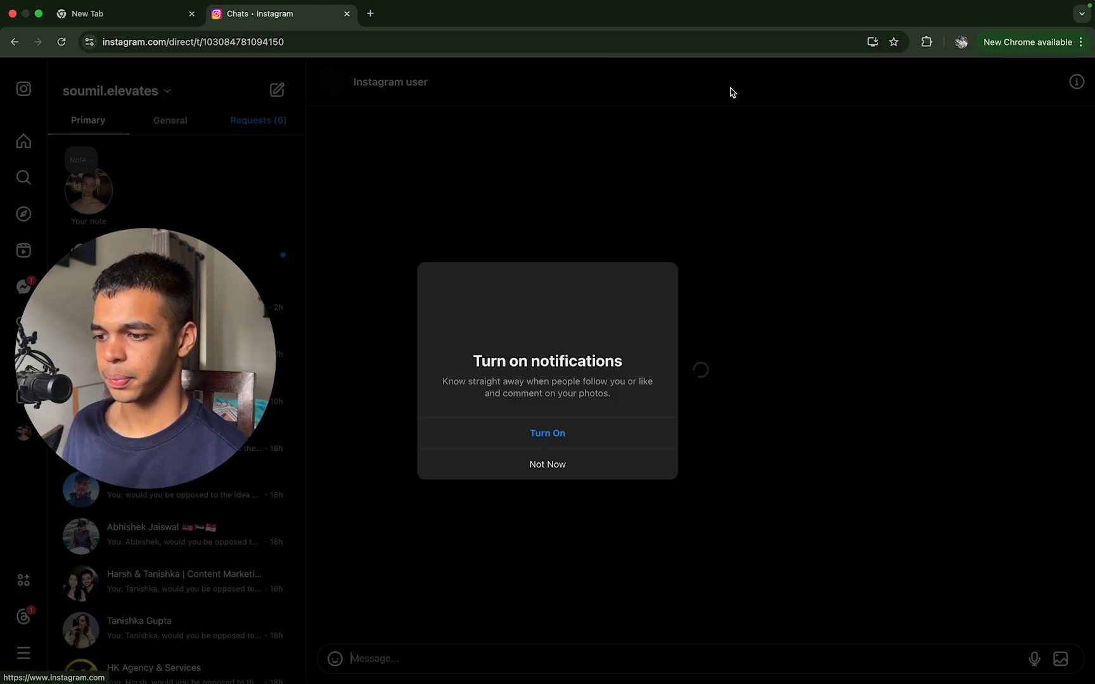
left_click(637, 475)
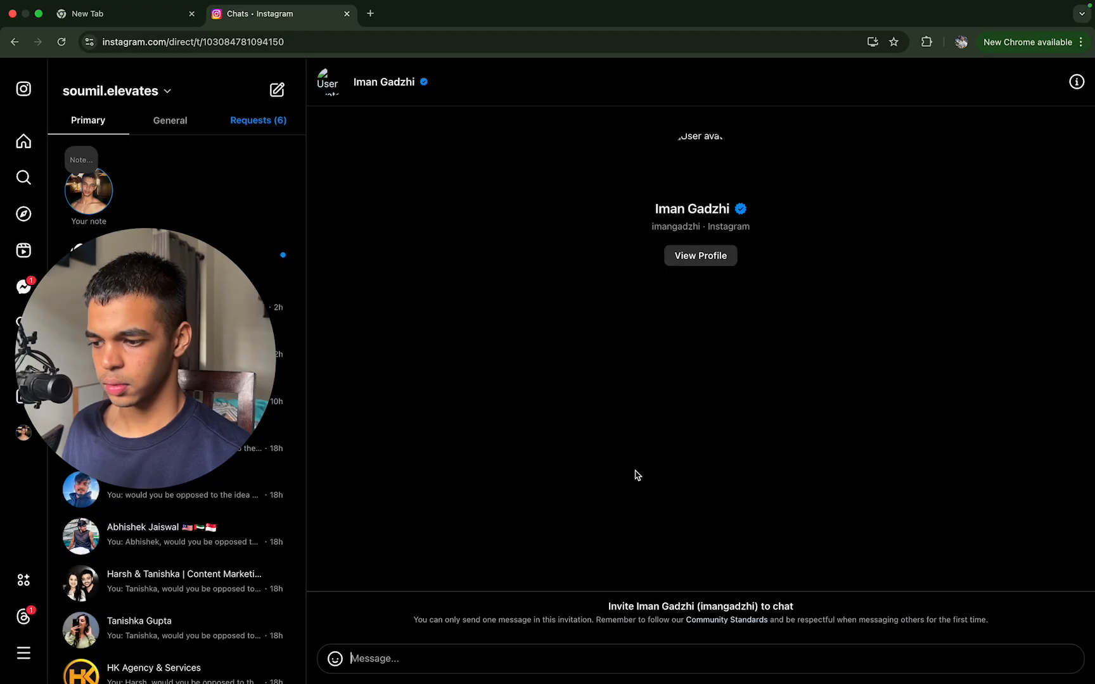
left_click(387, 85)
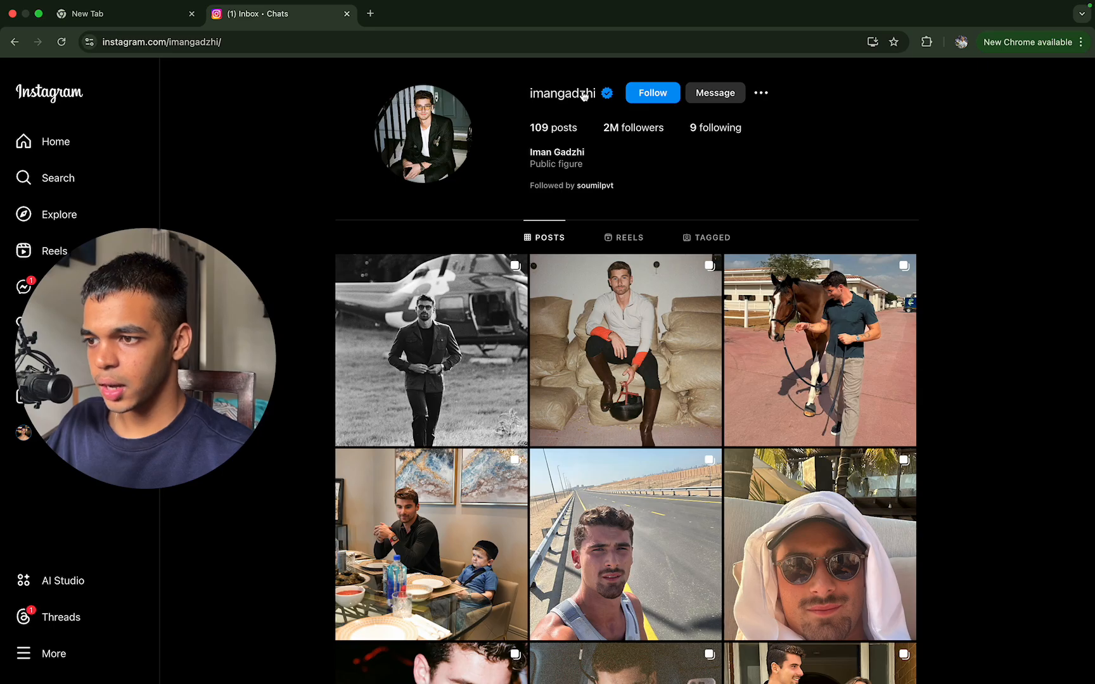
left_click_drag(599, 95, 515, 90)
key("super+c")
key("super+1")
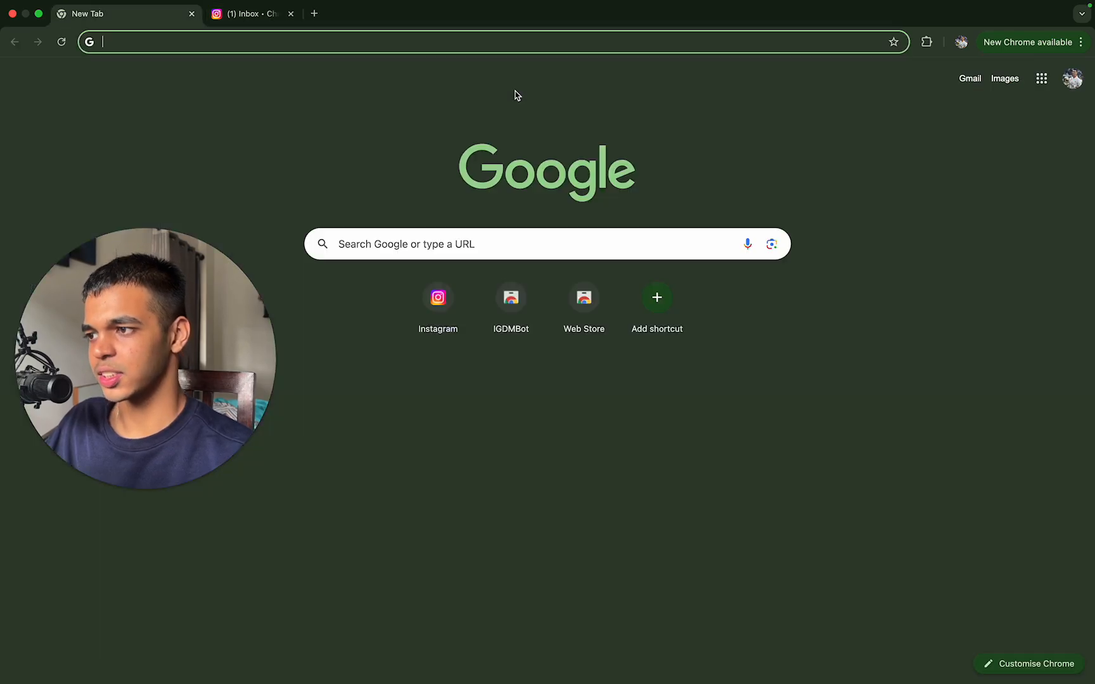
key("ctrl+Up")
left_click(565, 40)
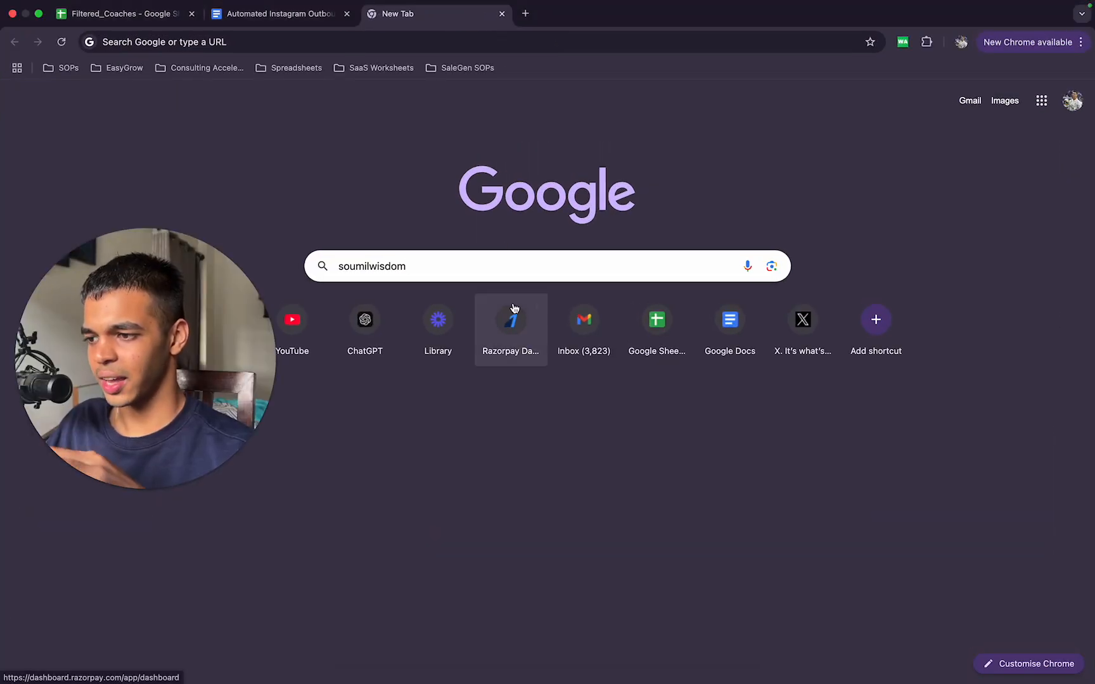
type(",")
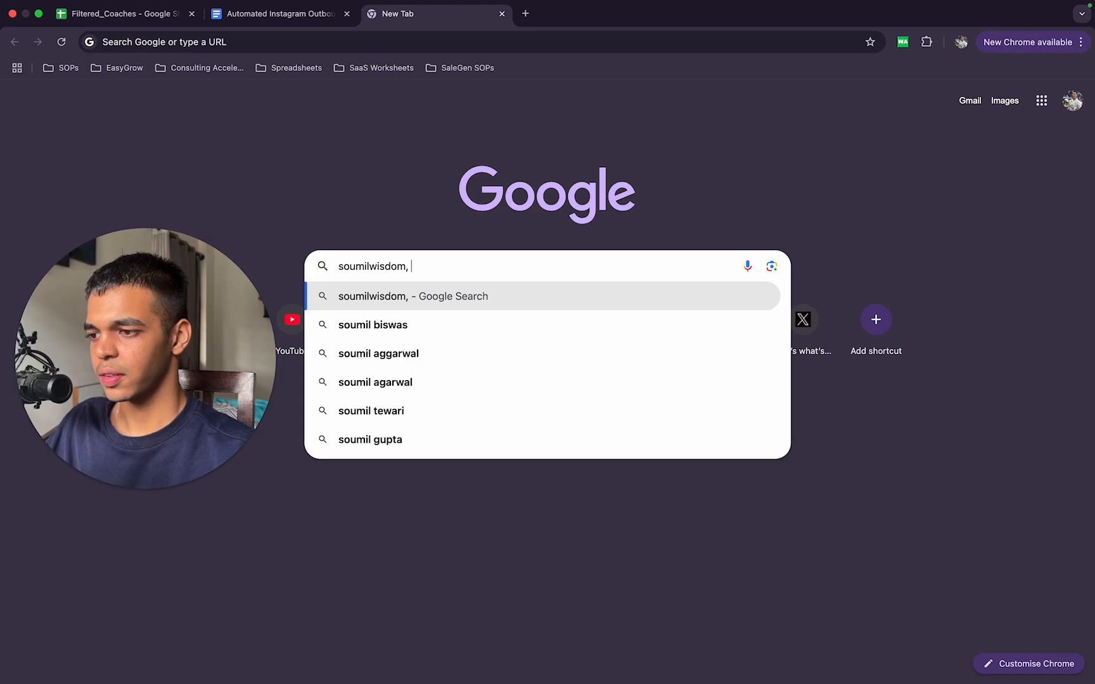
key("super+v")
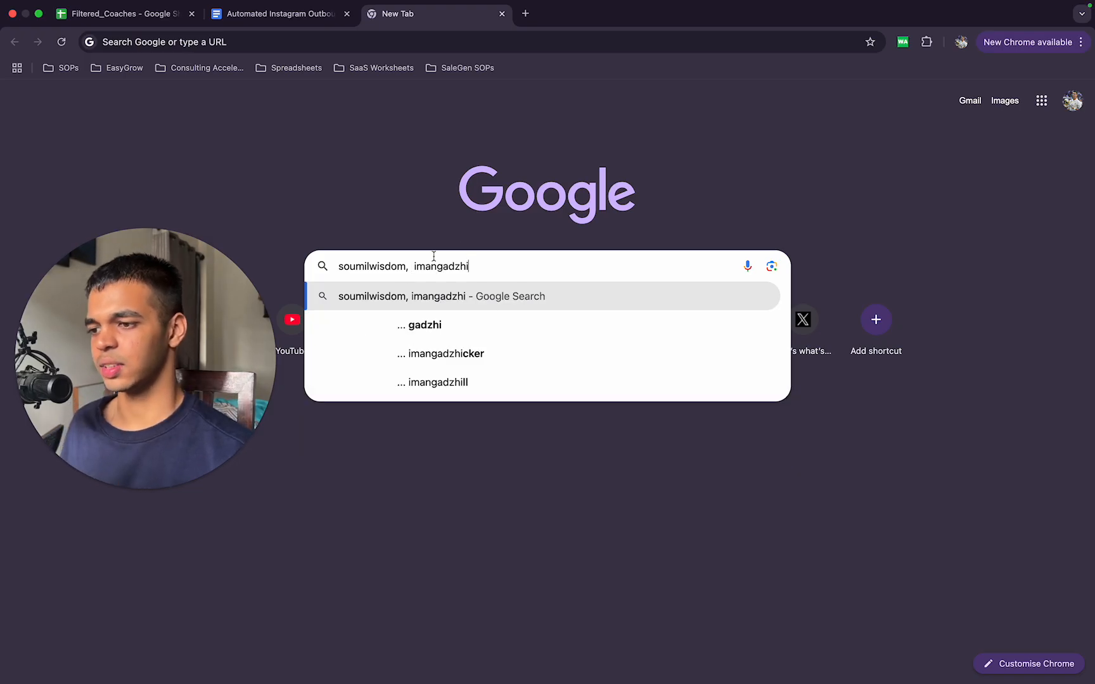
Step: Return to the window with IG DM Bot, pin and open the extension, and start creating a DM bot
key("ctrl+Up")
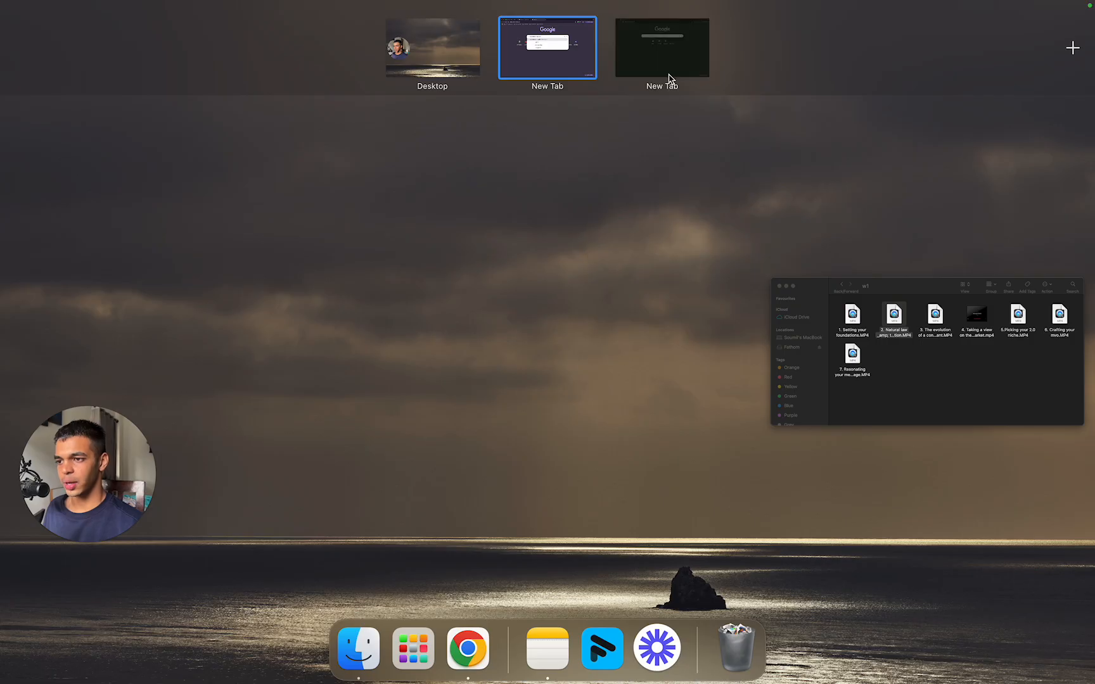
left_click(669, 79)
left_click(927, 42)
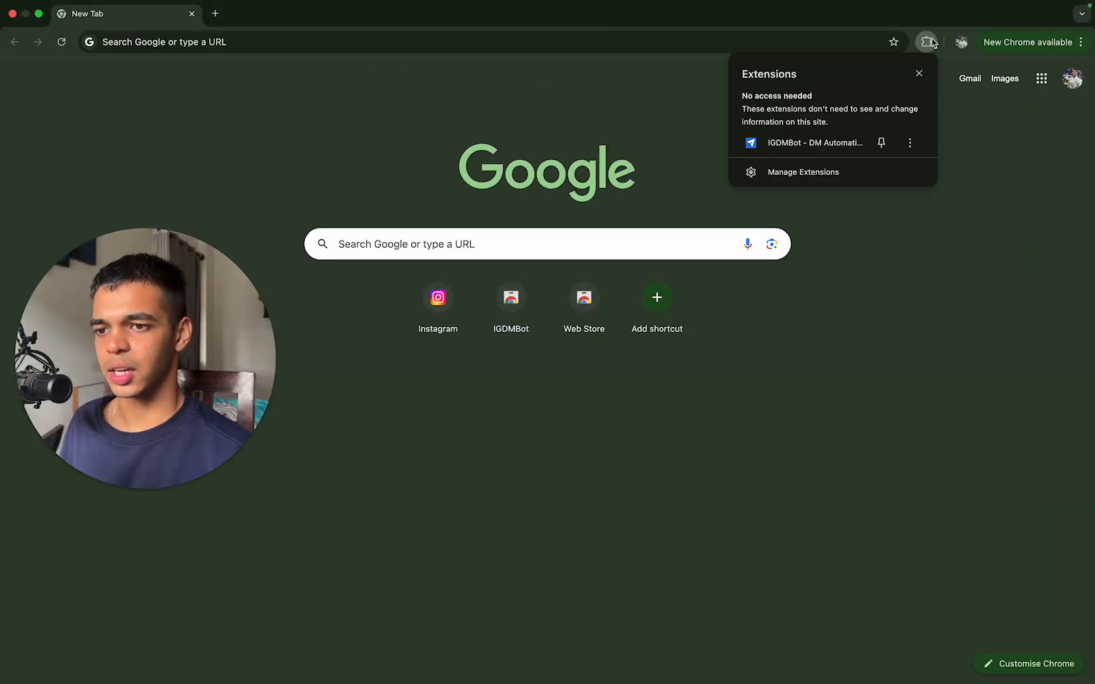
left_click(841, 147)
left_click(907, 42)
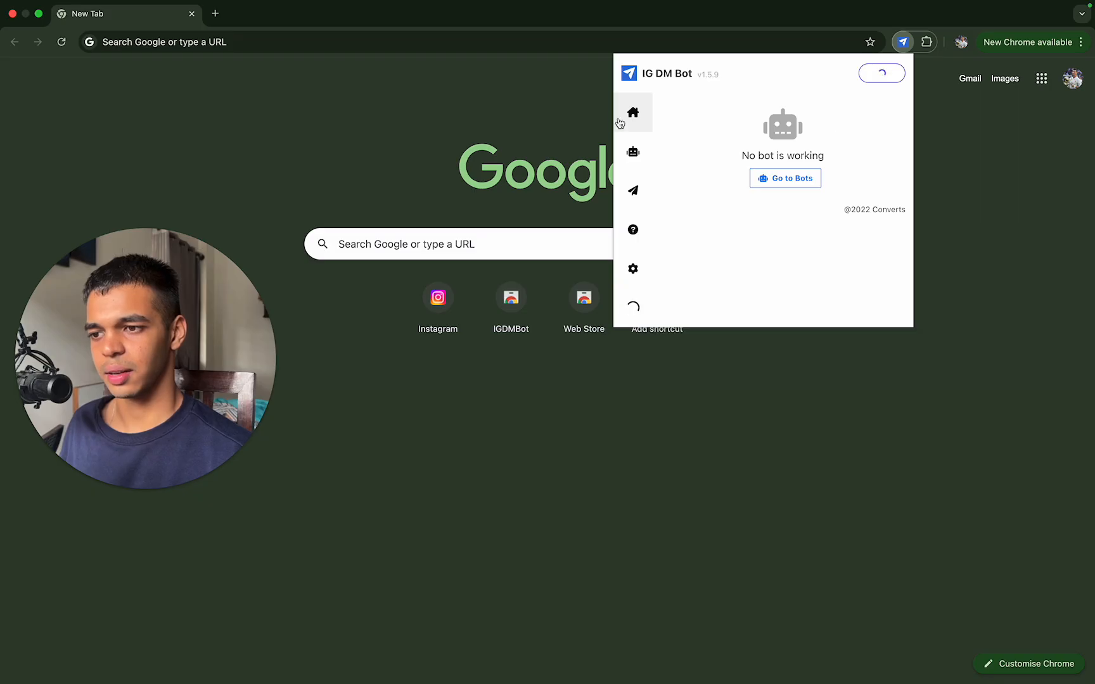
left_click(627, 162)
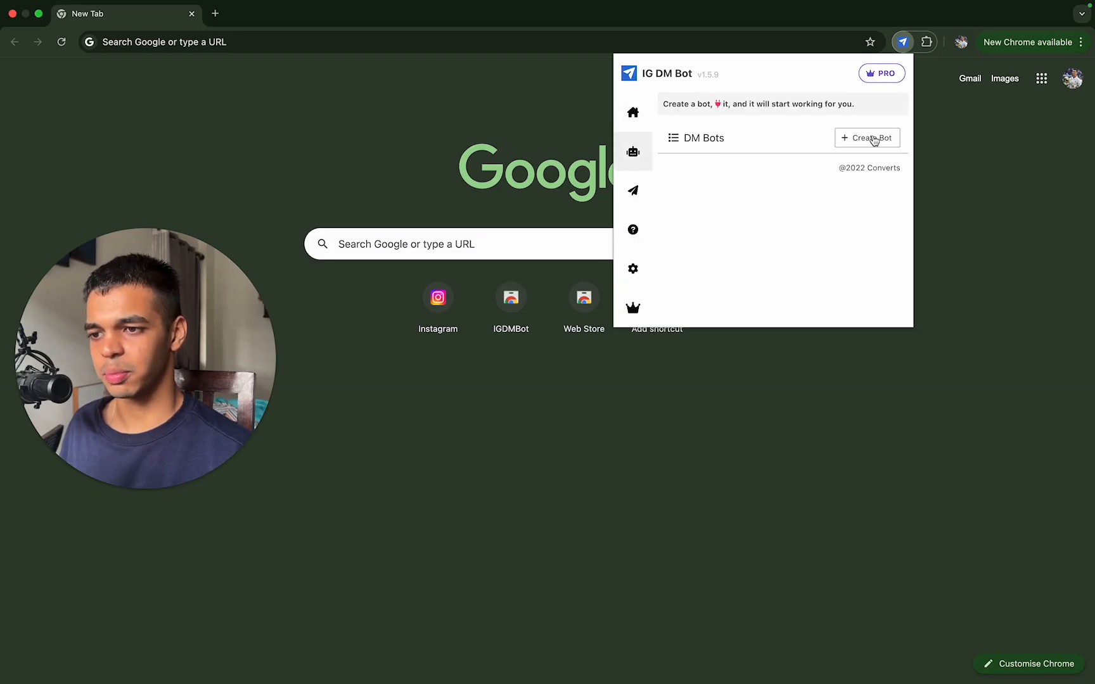
left_click(873, 140)
Step: Name the bot "Instagram Outbound automation" and set it to DM by Bulk with Custom Users as the target type
left_click(799, 148)
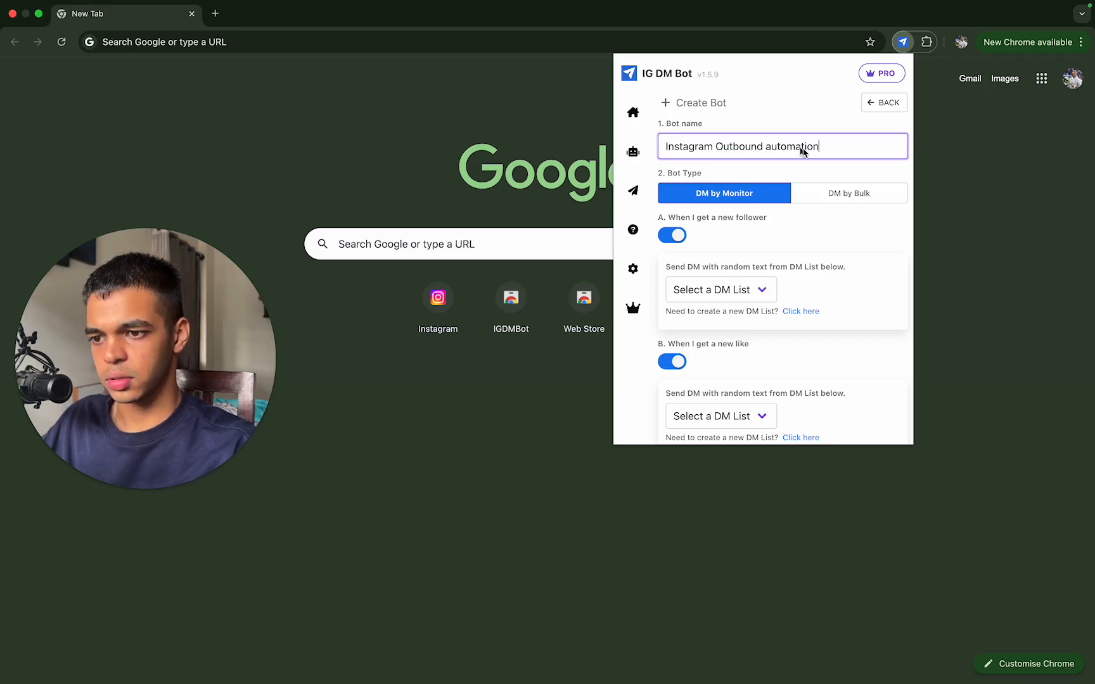
left_click(853, 194)
left_click(751, 242)
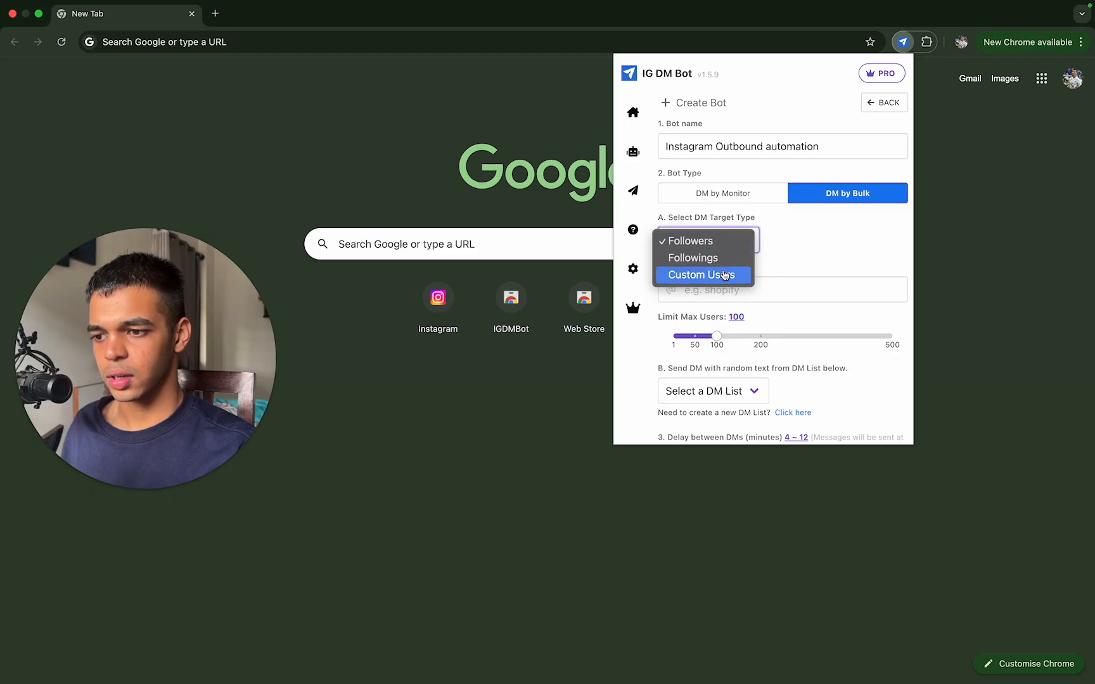
left_click(680, 274)
Step: Copy the first username from the other window's search box and paste it into the bot's Username List
key("ctrl+Up")
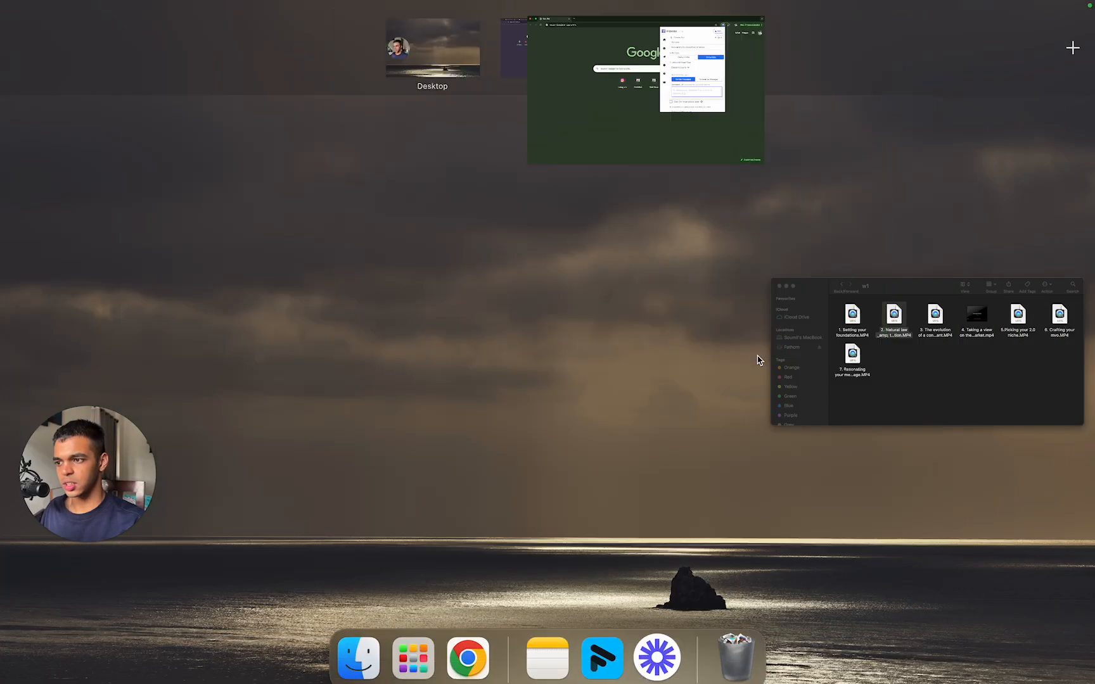
left_click(548, 37)
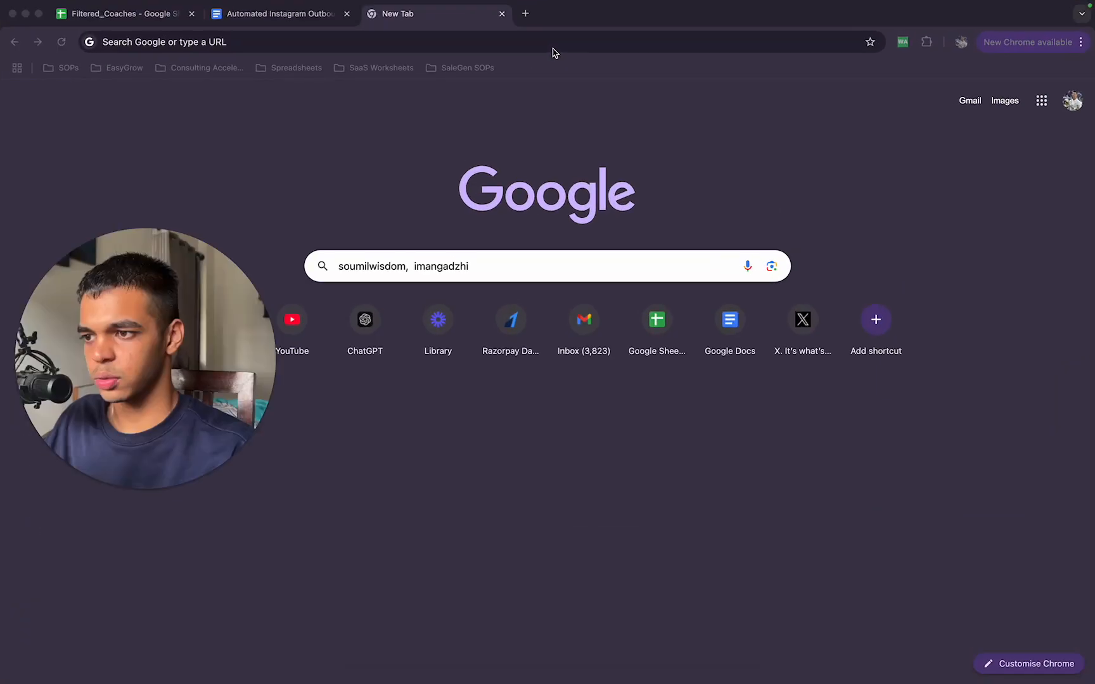
double_click(404, 263)
key("super+c")
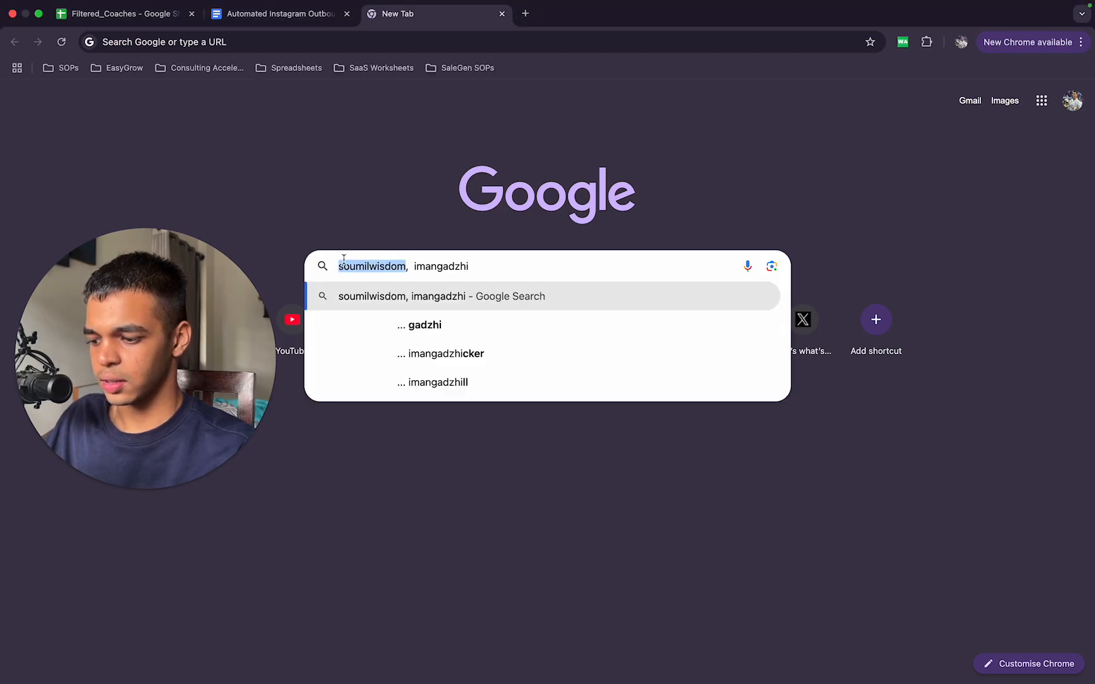
key("ctrl+Up")
left_click(681, 68)
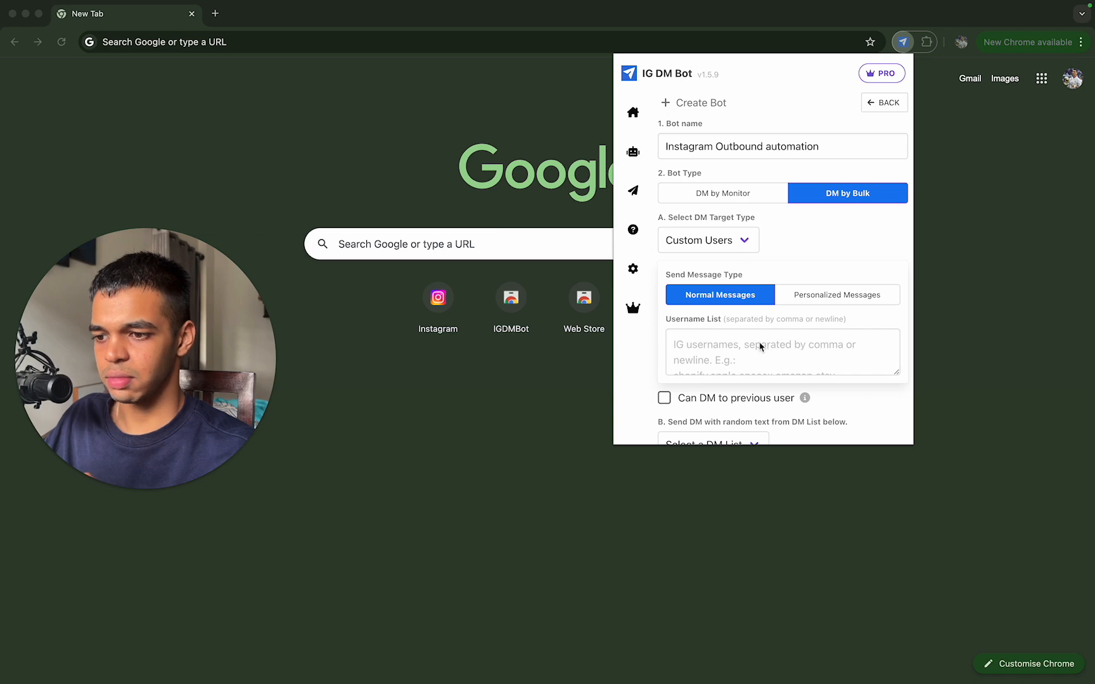
left_click(760, 347)
key("super+v")
key("ctrl+Up")
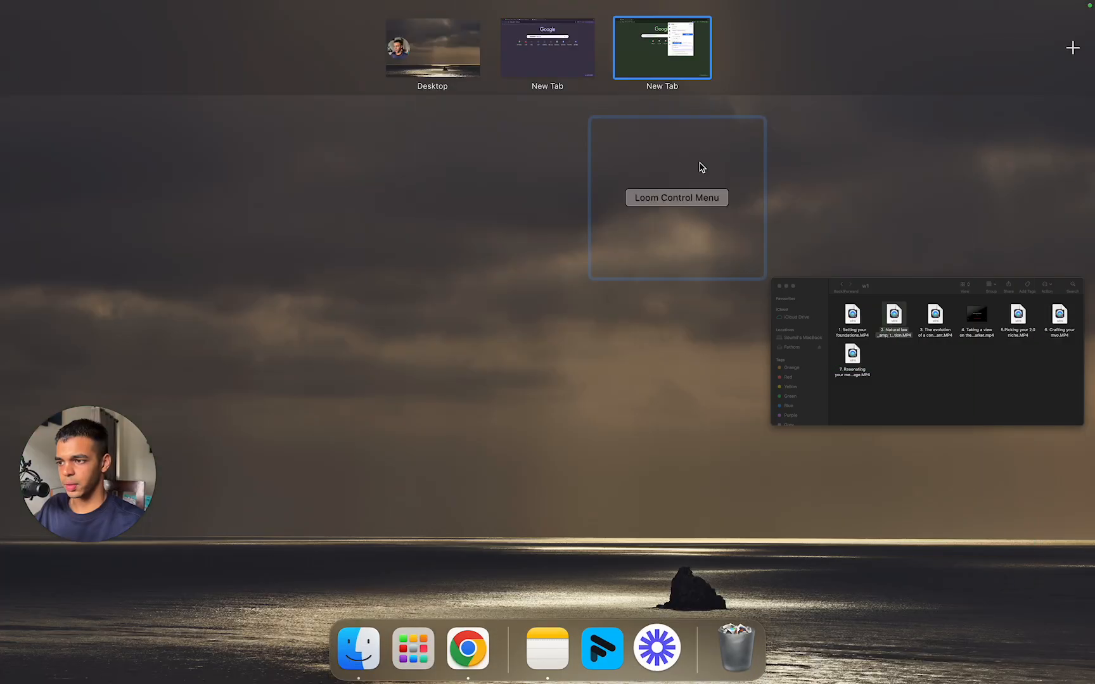
left_click(560, 26)
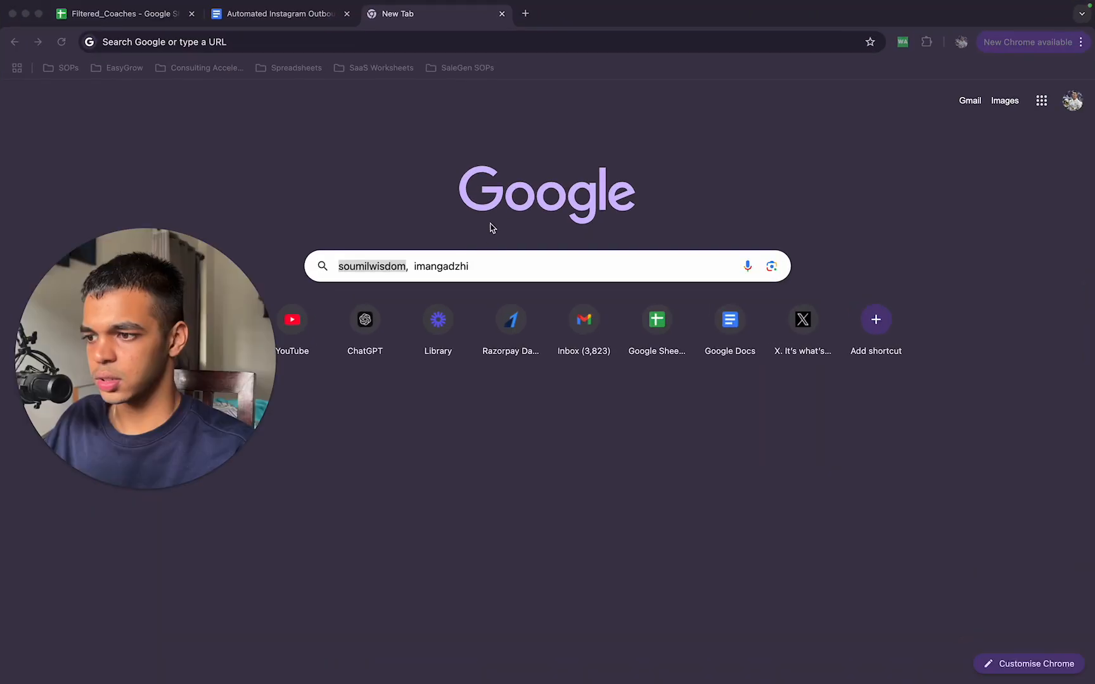
left_click(486, 264)
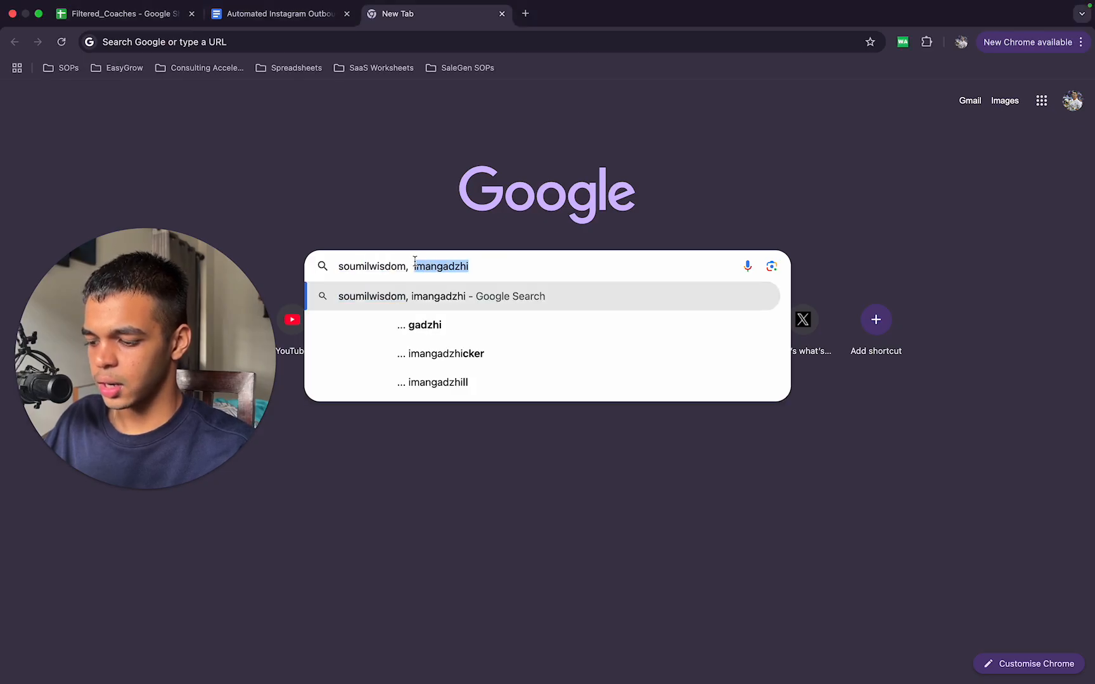
key("ctrl+Up")
left_click(669, 42)
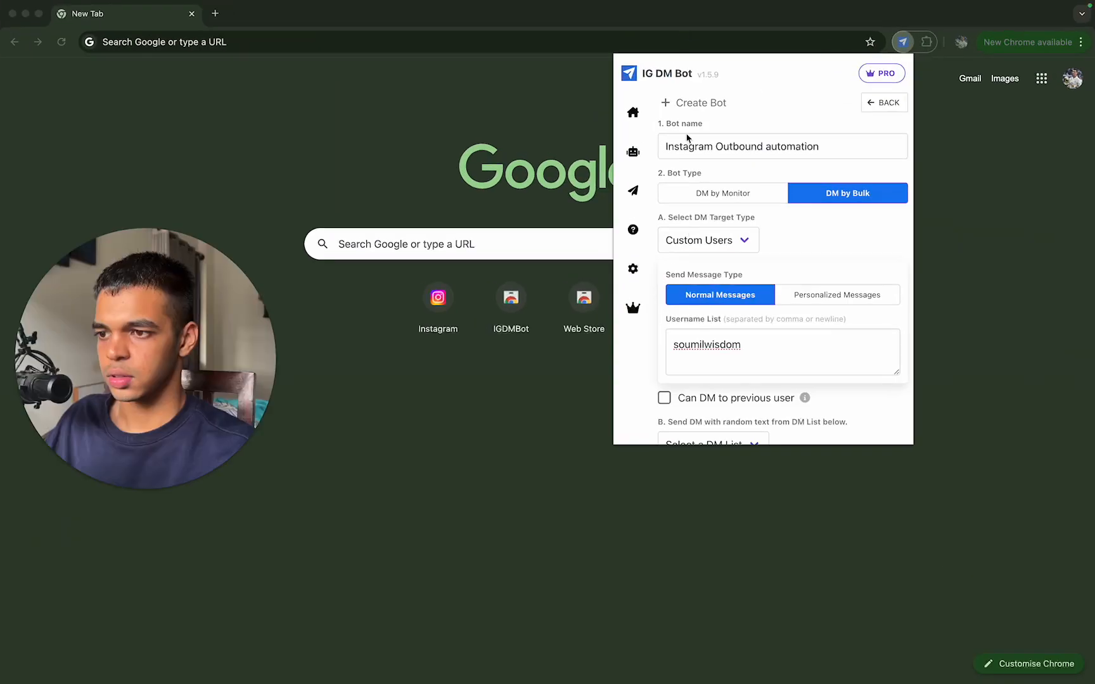
left_click(715, 356)
Step: Try to add the coach usernames from the Filtered_Coaches sheet to the Username List and undo the paste
key("ctrl+Up")
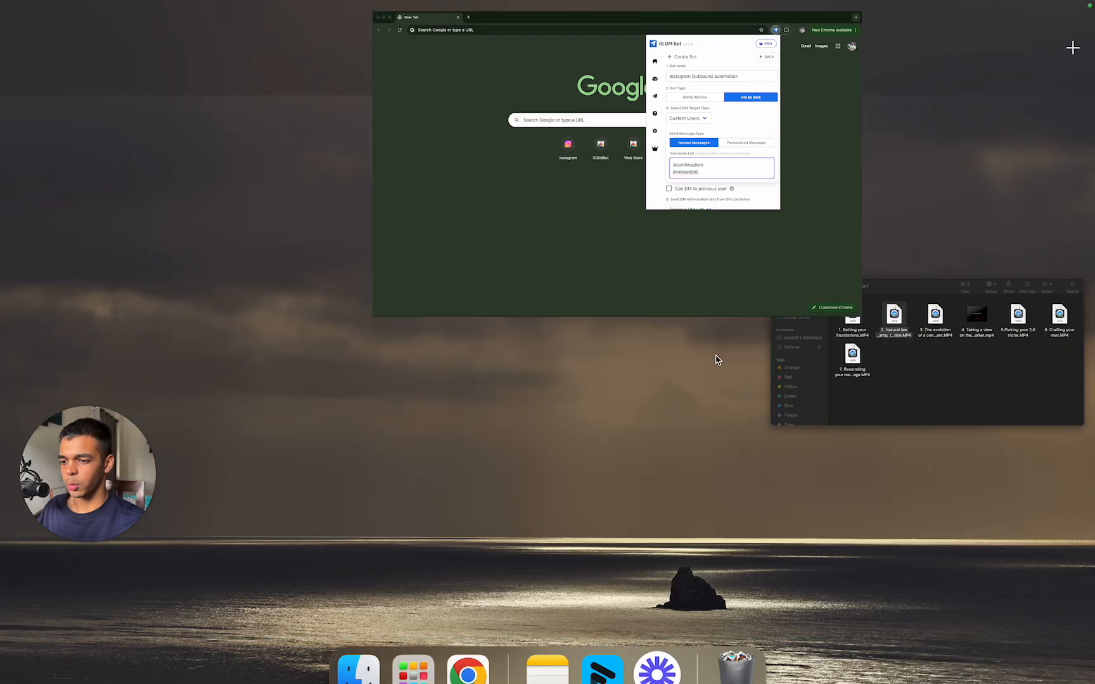
left_click(543, 55)
left_click(148, 12)
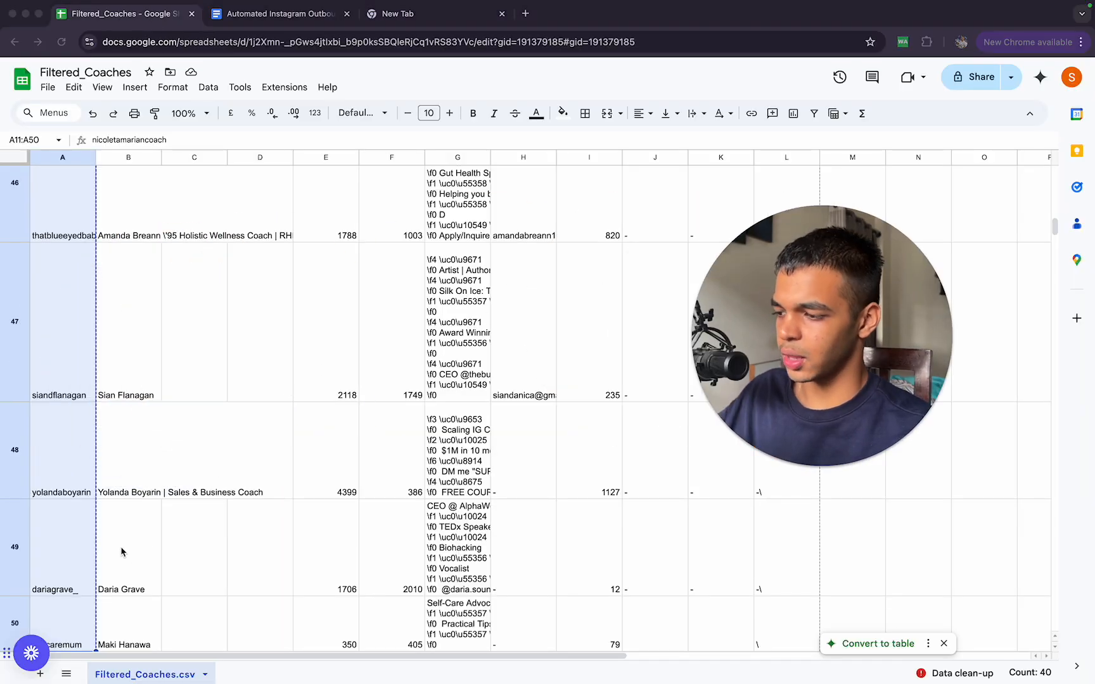
key("ctrl+Up")
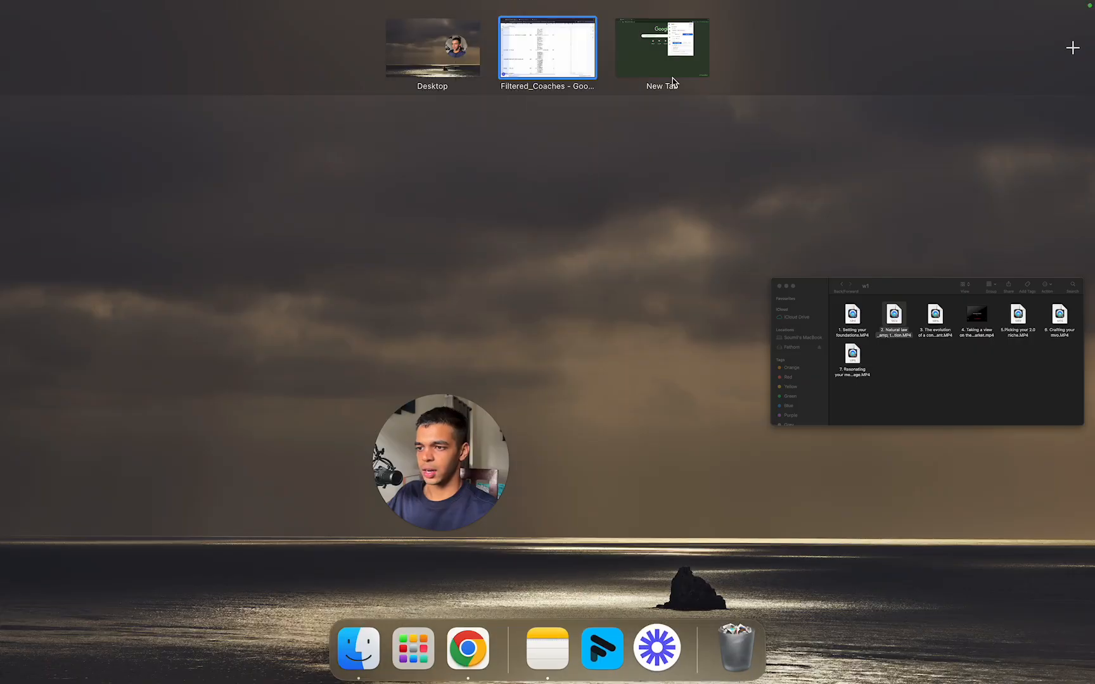
left_click(671, 63)
left_click_drag(723, 360, 263, 352)
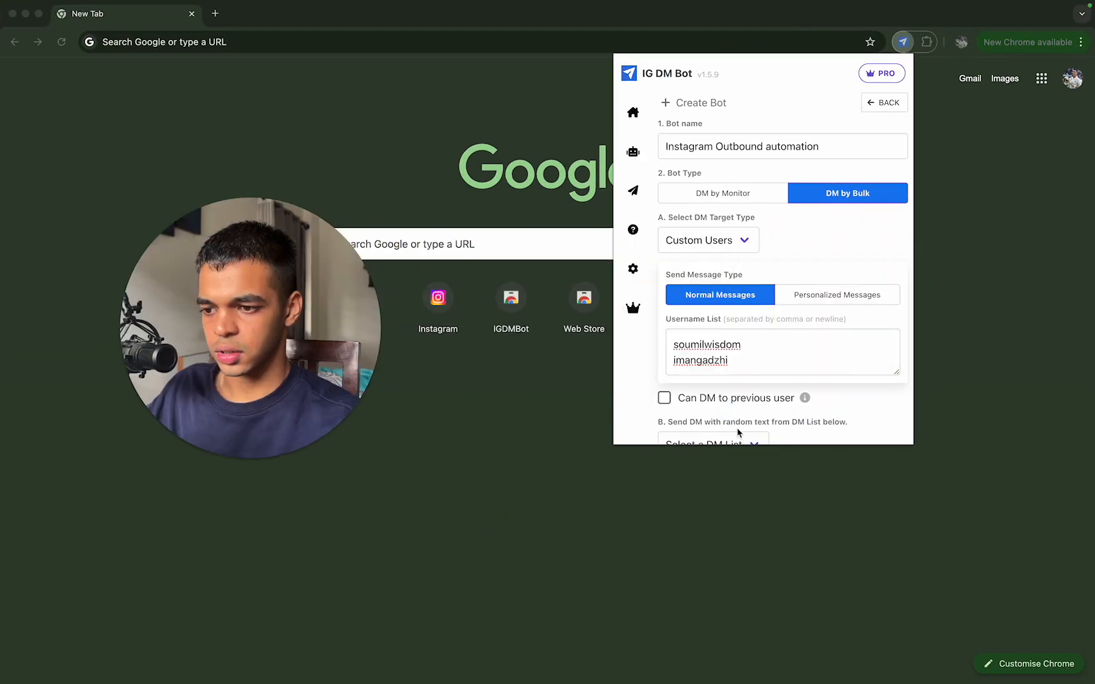
left_click(760, 356)
key("Return")
type("imangadzhi")
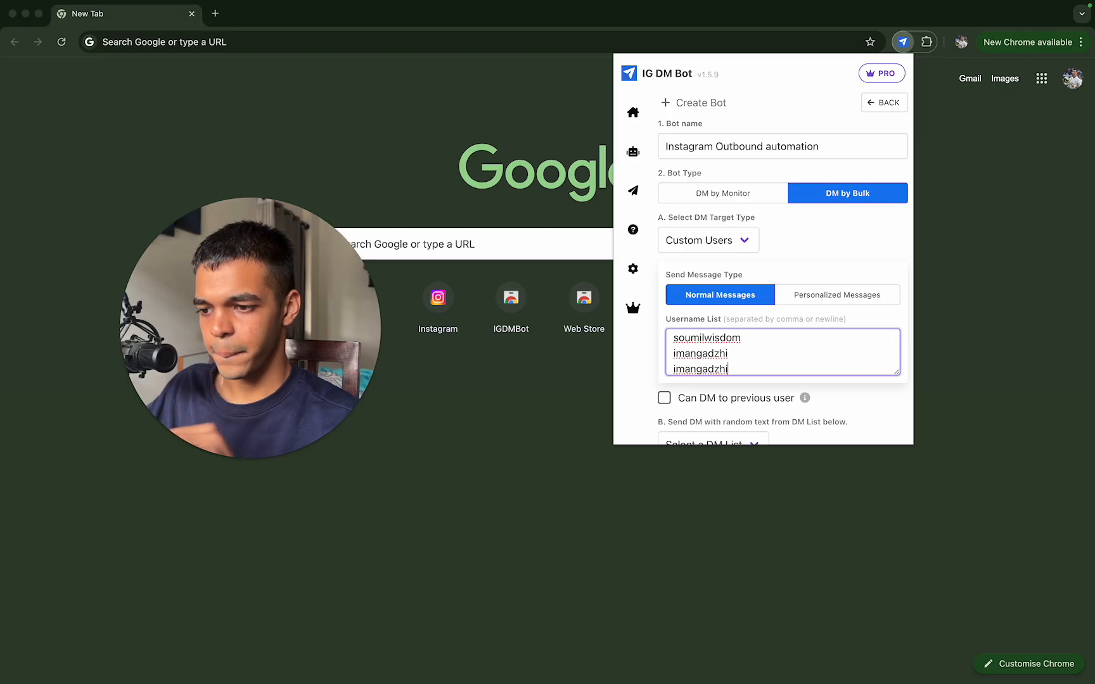
key("super+z")
key("super+z")
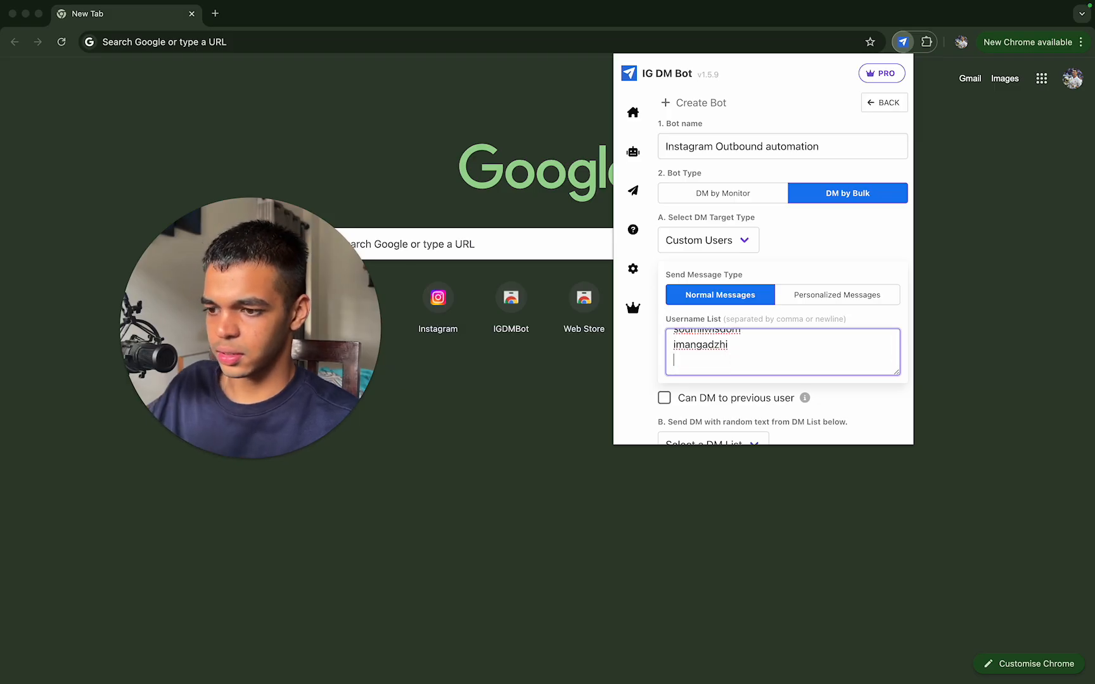
Step: Copy the usernames in A11:A50 of the Filtered_Coaches sheet and check the copy by pasting it into a temporary new tab
key("ctrl+Up")
left_click(588, 51)
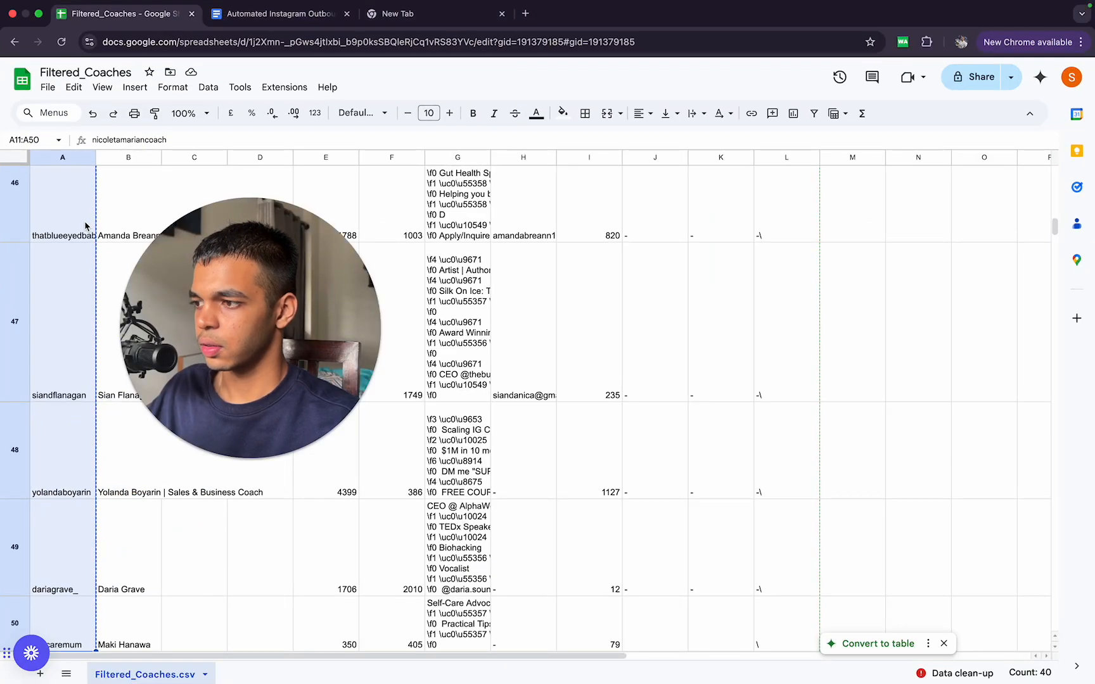
left_click(526, 14)
key("super+v")
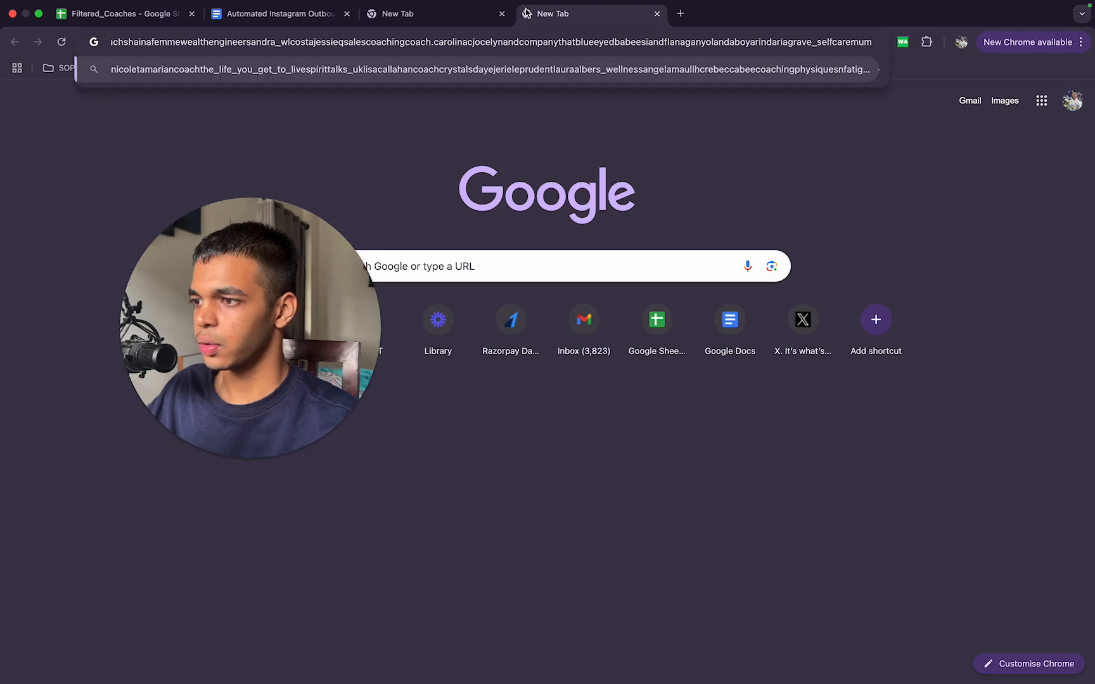
key("super+w")
Step: Try adding the copied coach usernames below imangadzhi in the bot's Username List, look through them and undo the paste
key("ctrl+Up")
left_click(671, 50)
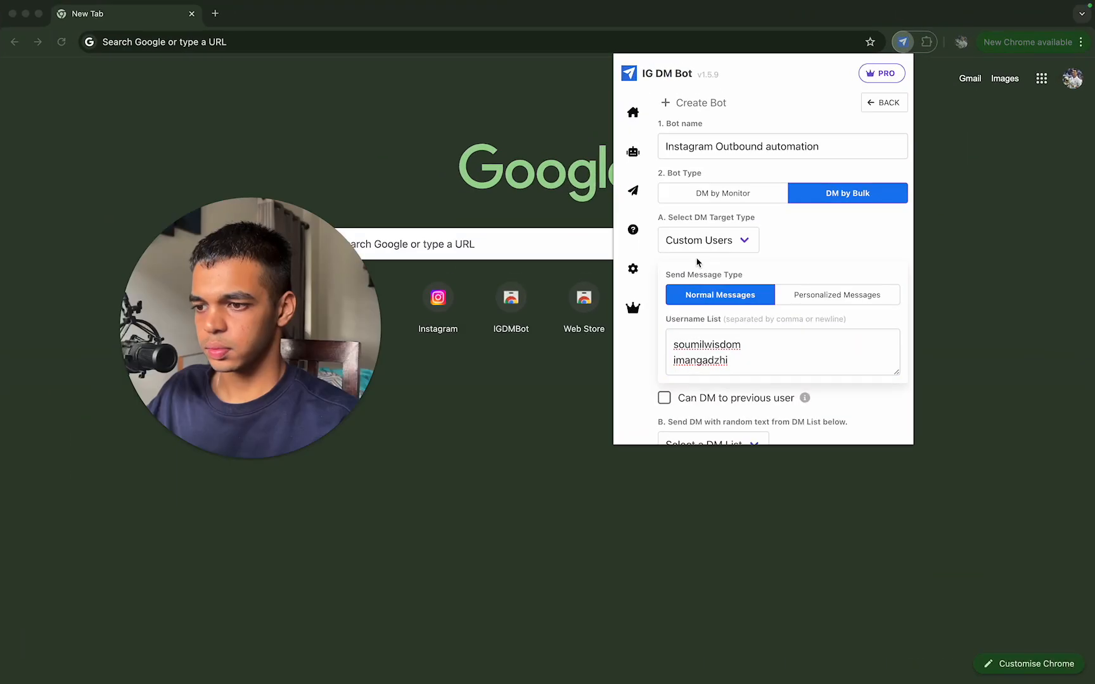
left_click(737, 368)
key("Return")
key("super+v")
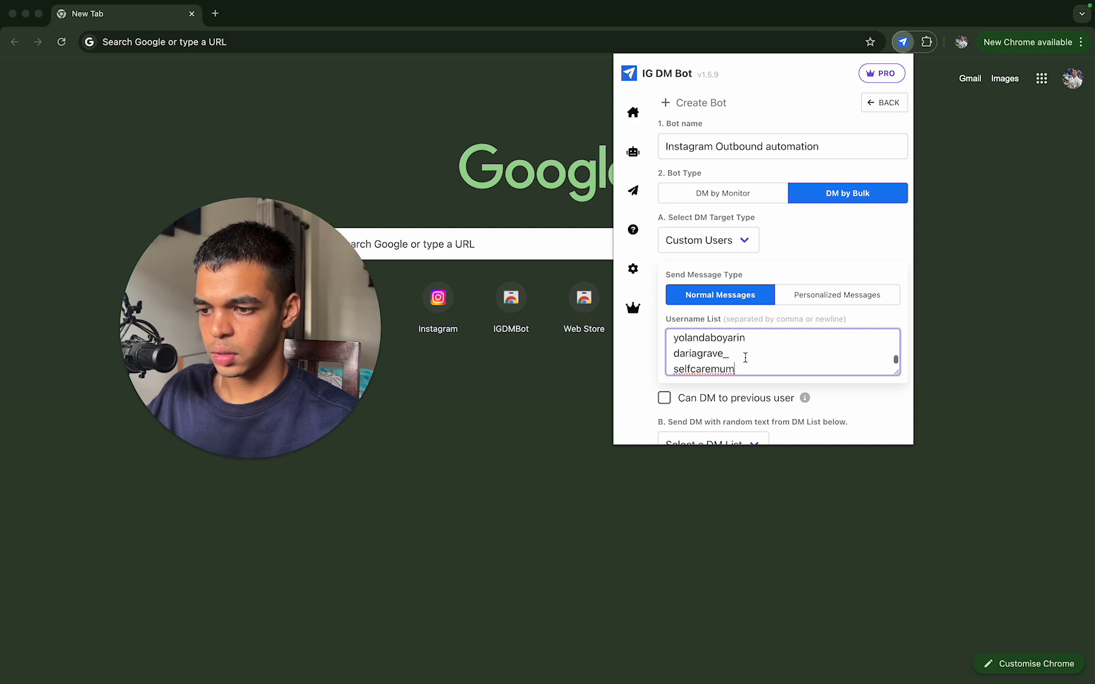
scroll(745, 358, "up", 10)
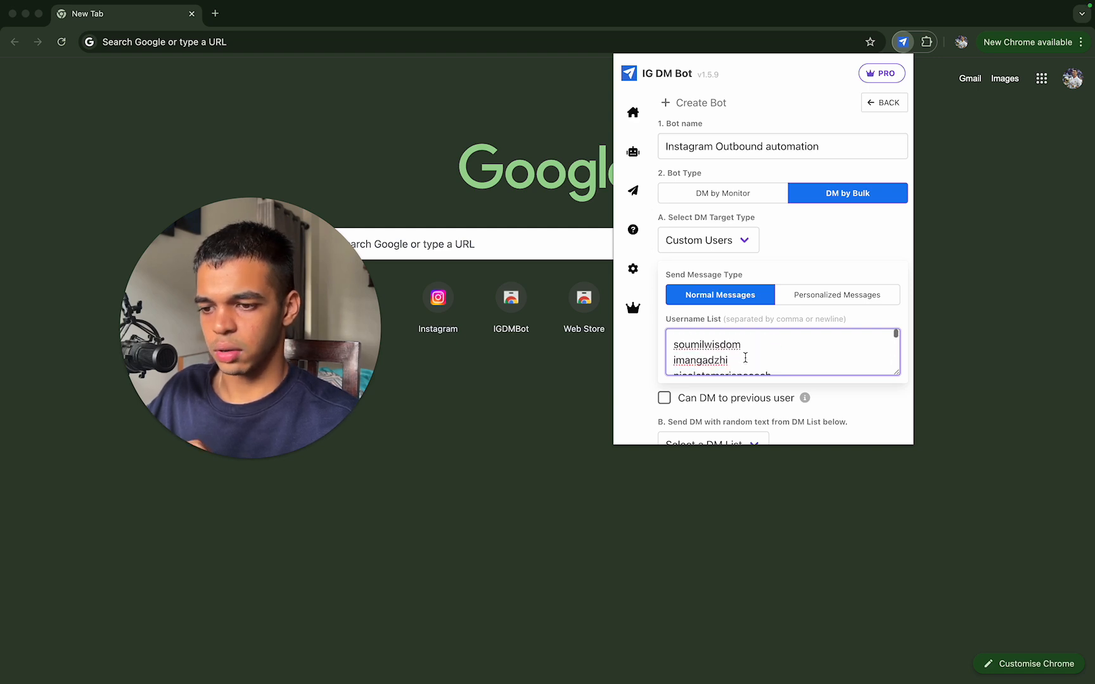
scroll(745, 358, "down", 10)
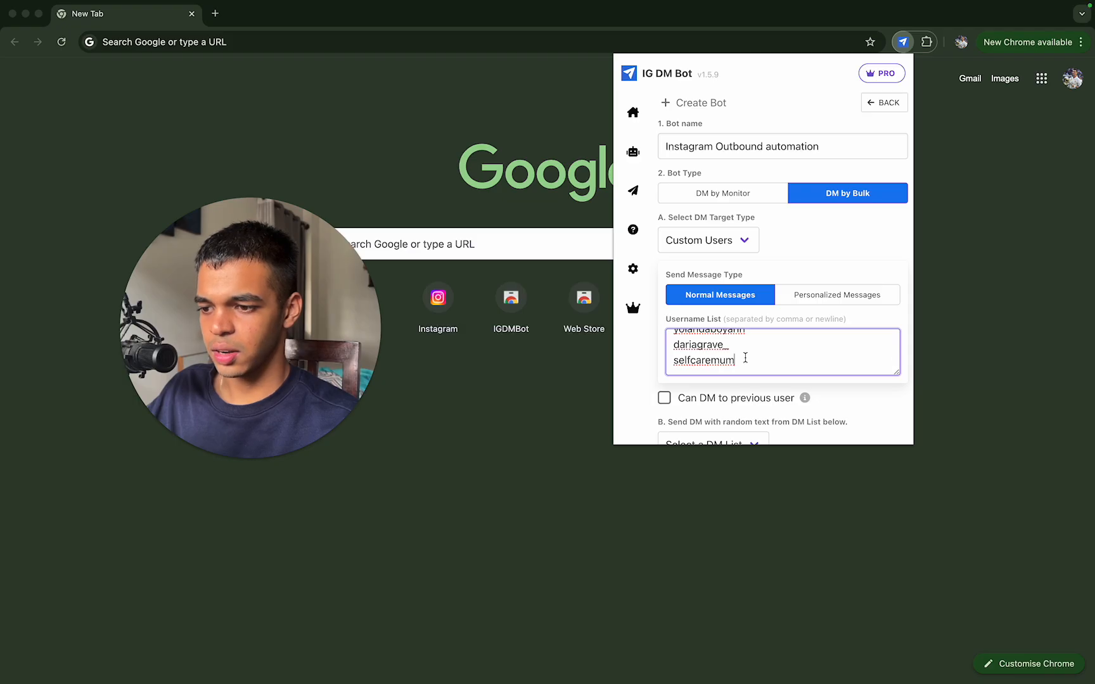
key("super+z")
scroll(745, 358, "up", 1)
scroll(745, 358, "down", 1)
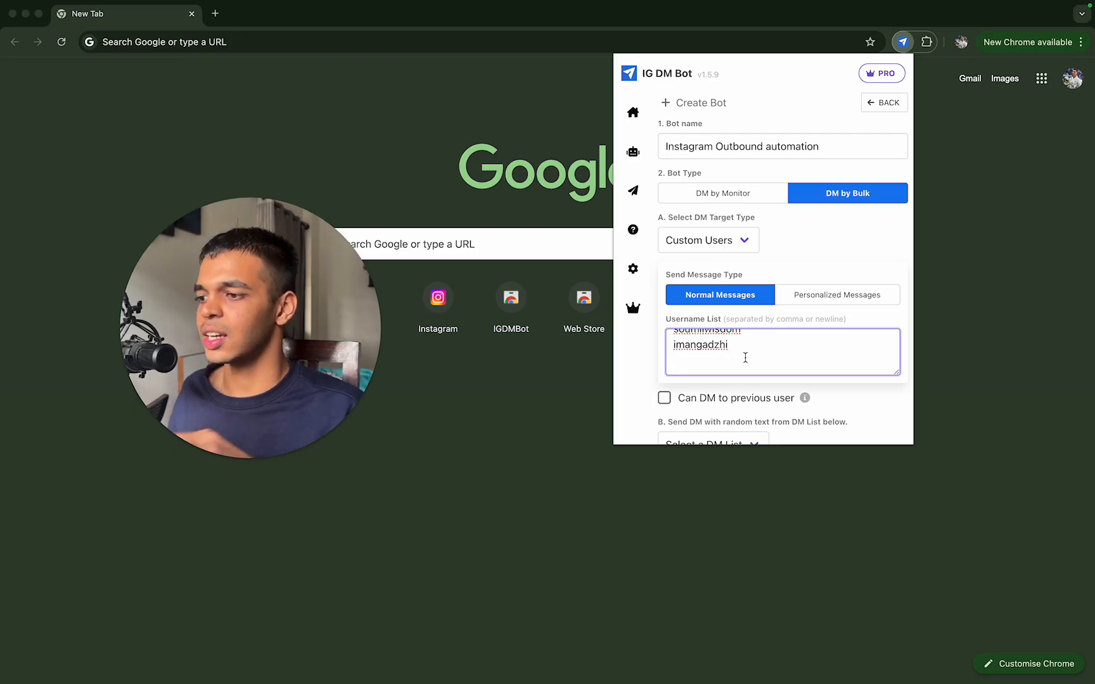
key("ctrl+Up")
left_click(577, 68)
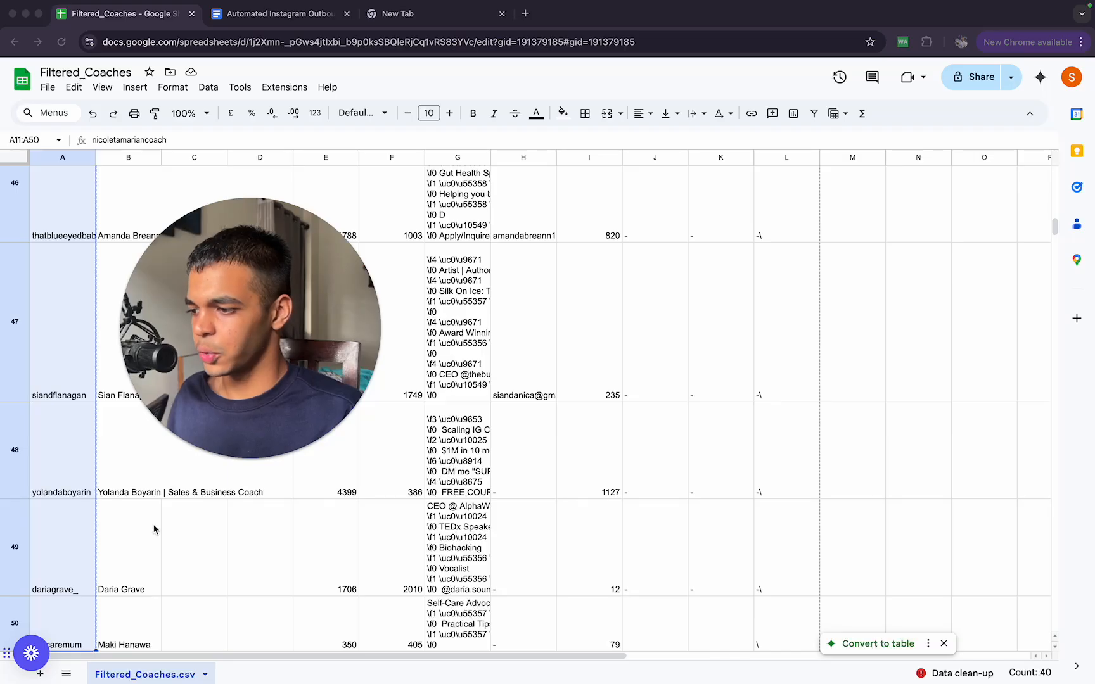
scroll(153, 529, "down", 5)
left_click(82, 447)
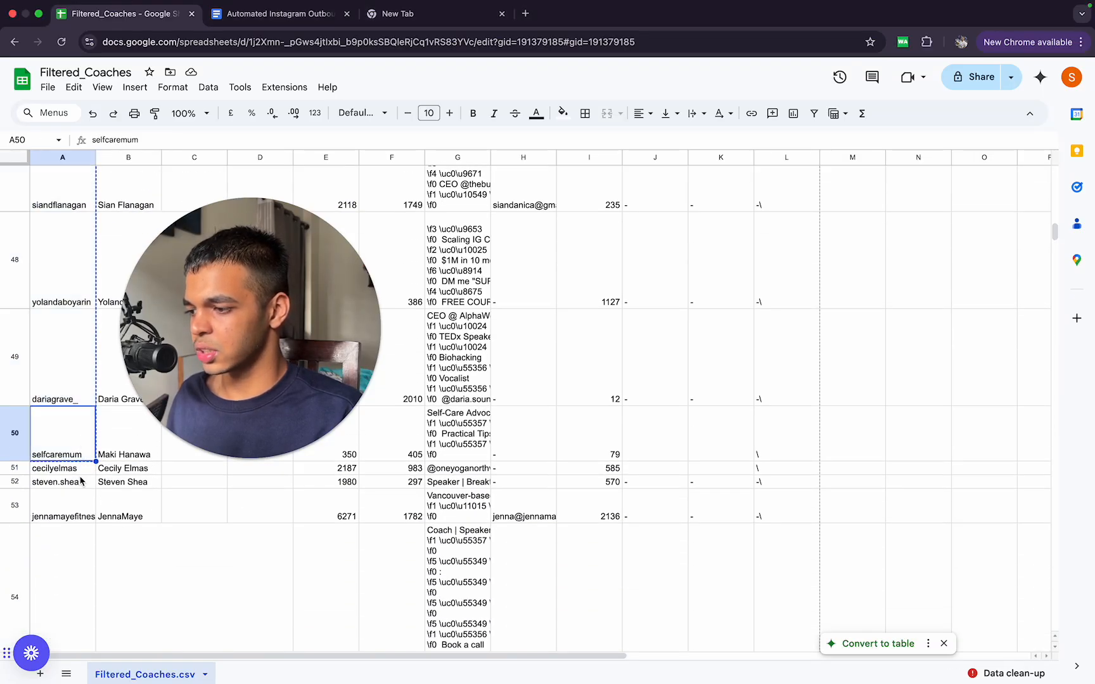
Step: Mark the next batch of usernames from A51 to about A66 in the sheet, then switch to the bot form's Username List
left_click_drag(80, 469, 78, 659)
left_click(71, 453)
key("ctrl+Up")
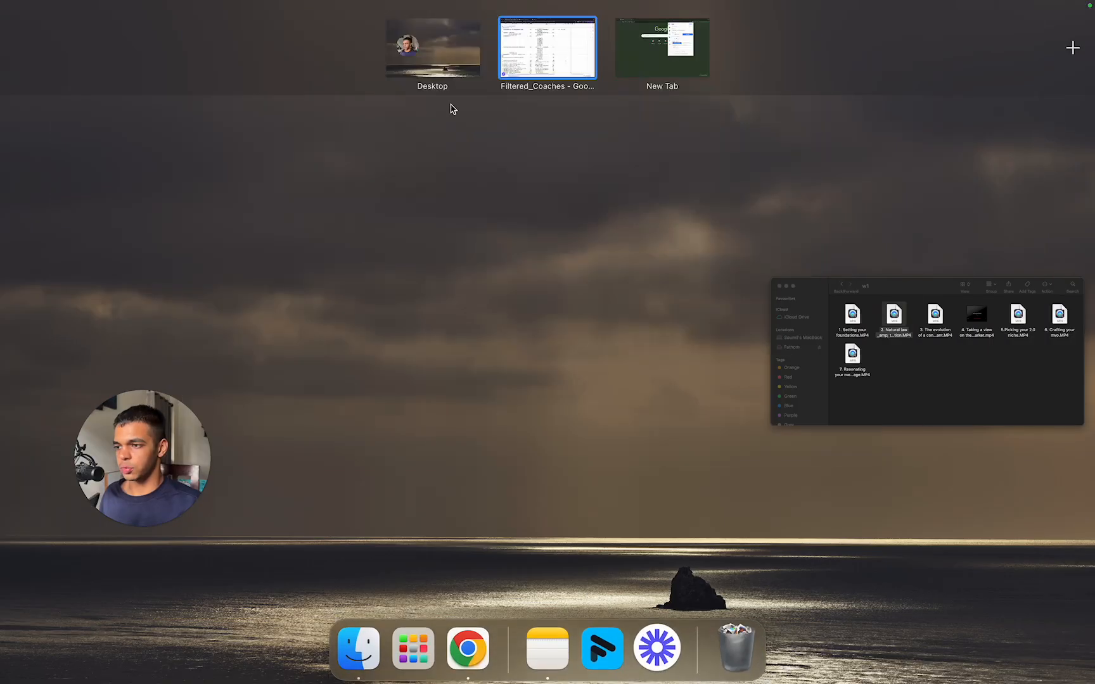
left_click(662, 48)
key("Return")
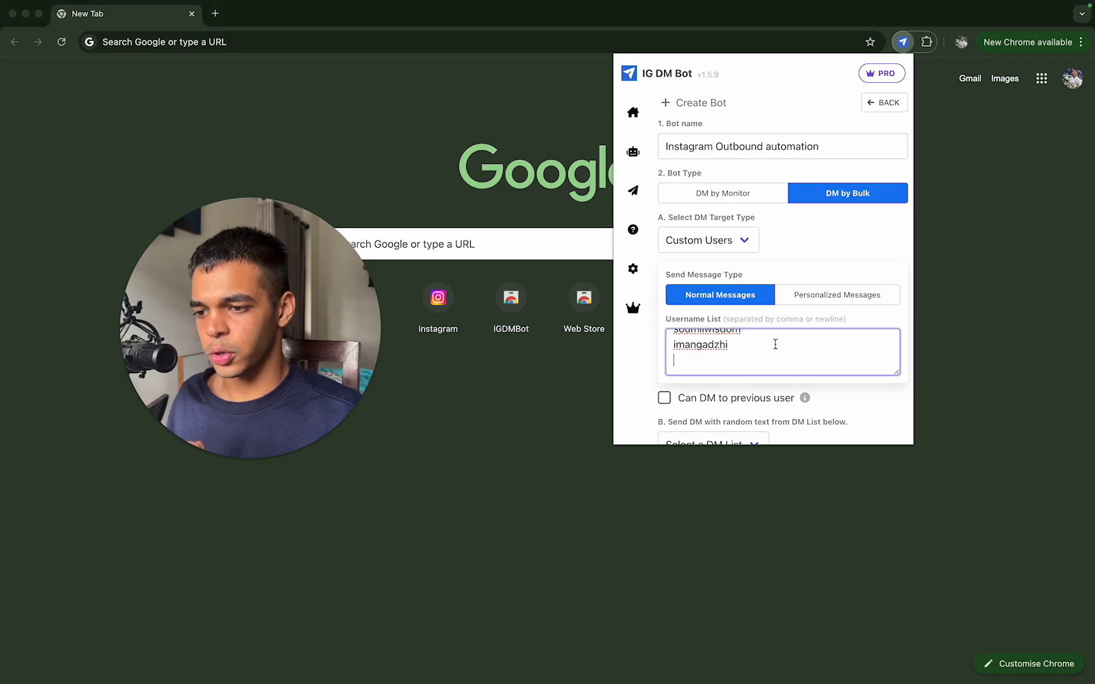
Step: Look over the Username List and briefly enable and disable the Can DM to previous user option
scroll(775, 344, "up", 1)
scroll(775, 345, "down", 1)
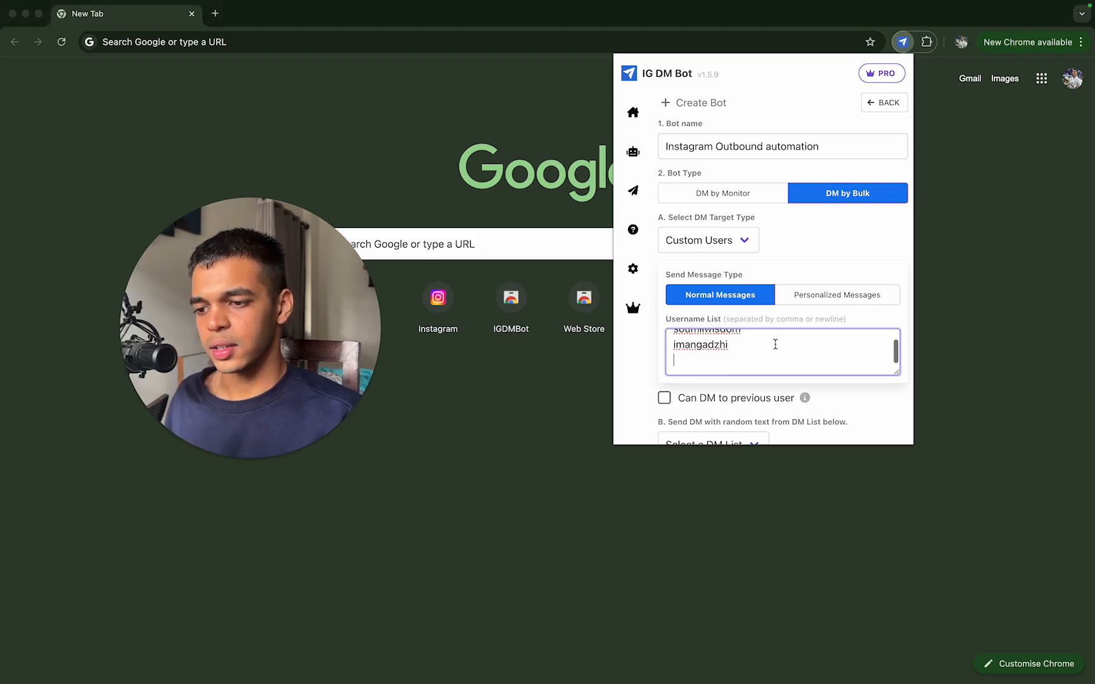
scroll(754, 399, "down", 2)
mouse_move(757, 342)
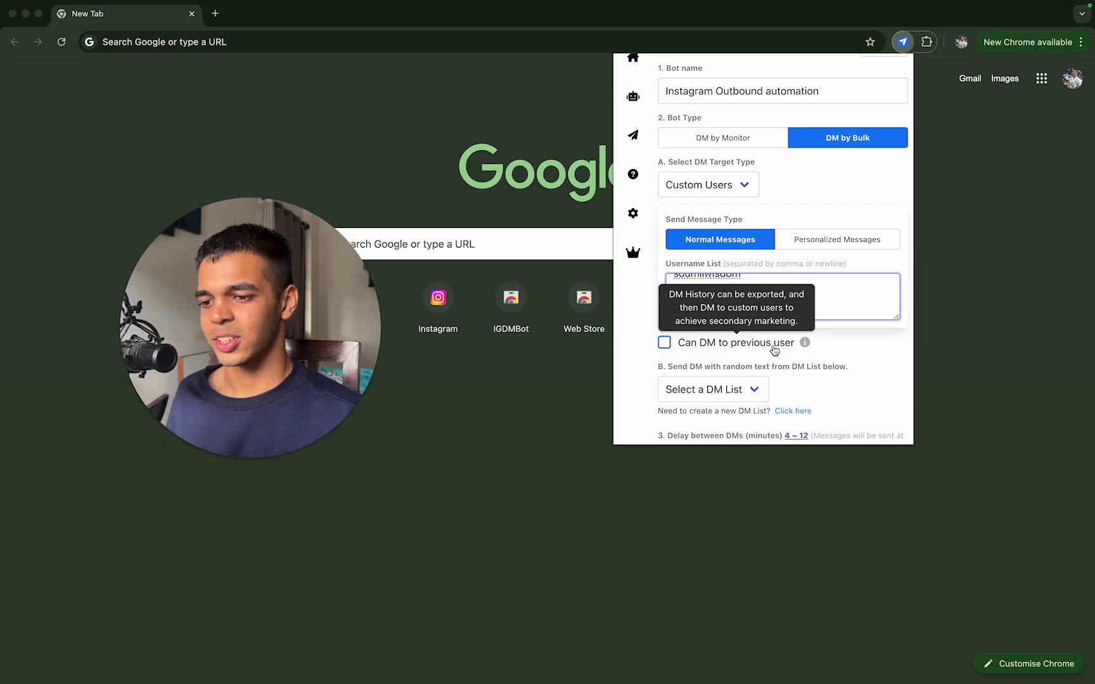
left_click(773, 348)
left_click(773, 348)
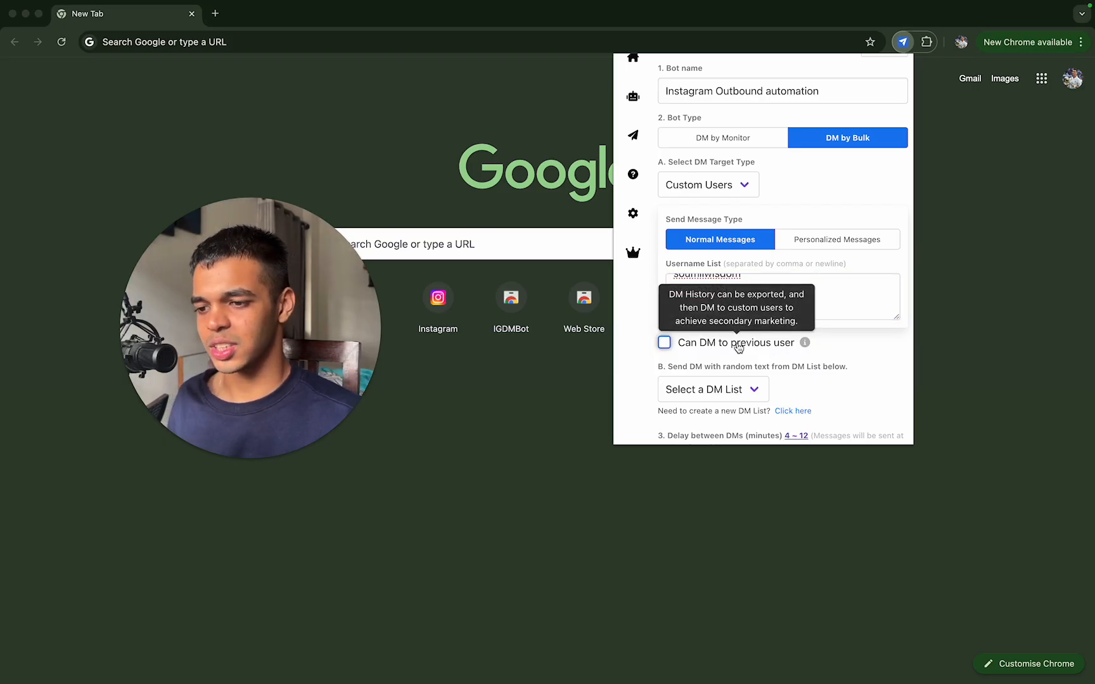
Step: Try the Personalized Messages type, then examine the Full name and Followers columns in the Filtered_Coaches sheet for usable user details
left_click(840, 246)
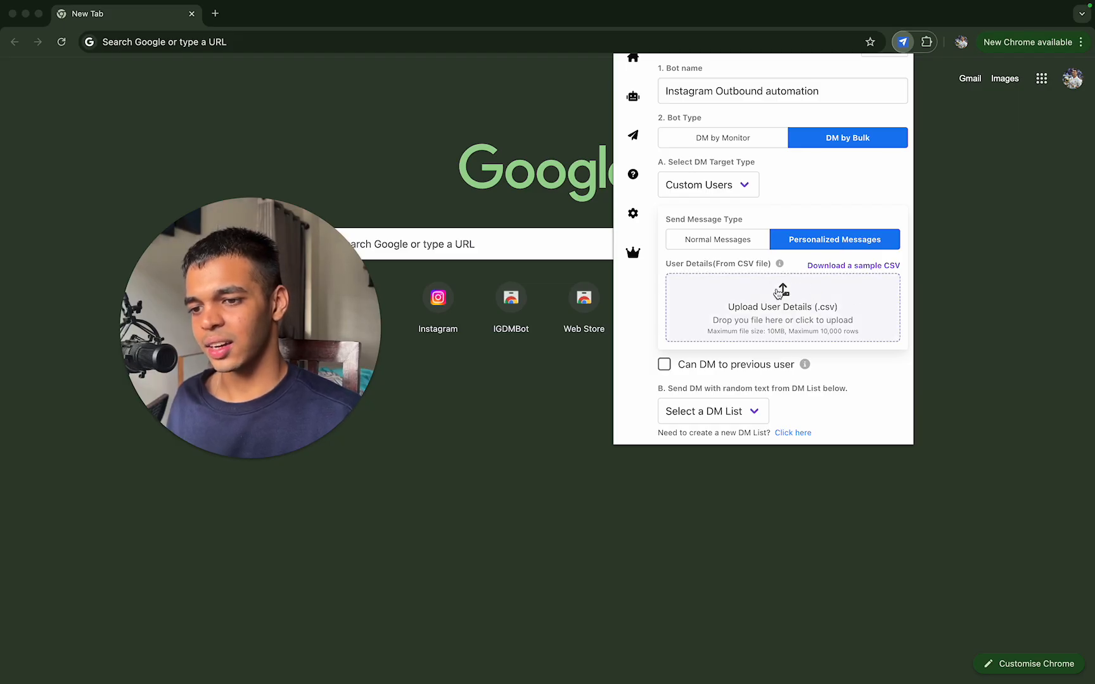
key("ctrl+Up")
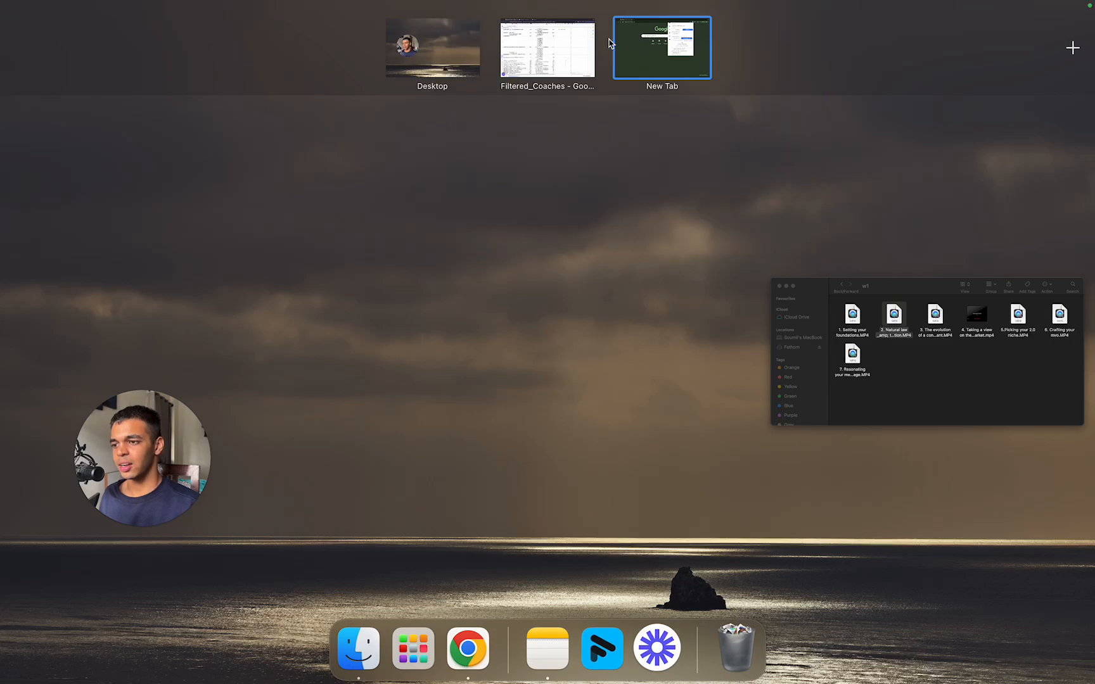
left_click(548, 51)
scroll(624, 196, "up", 3)
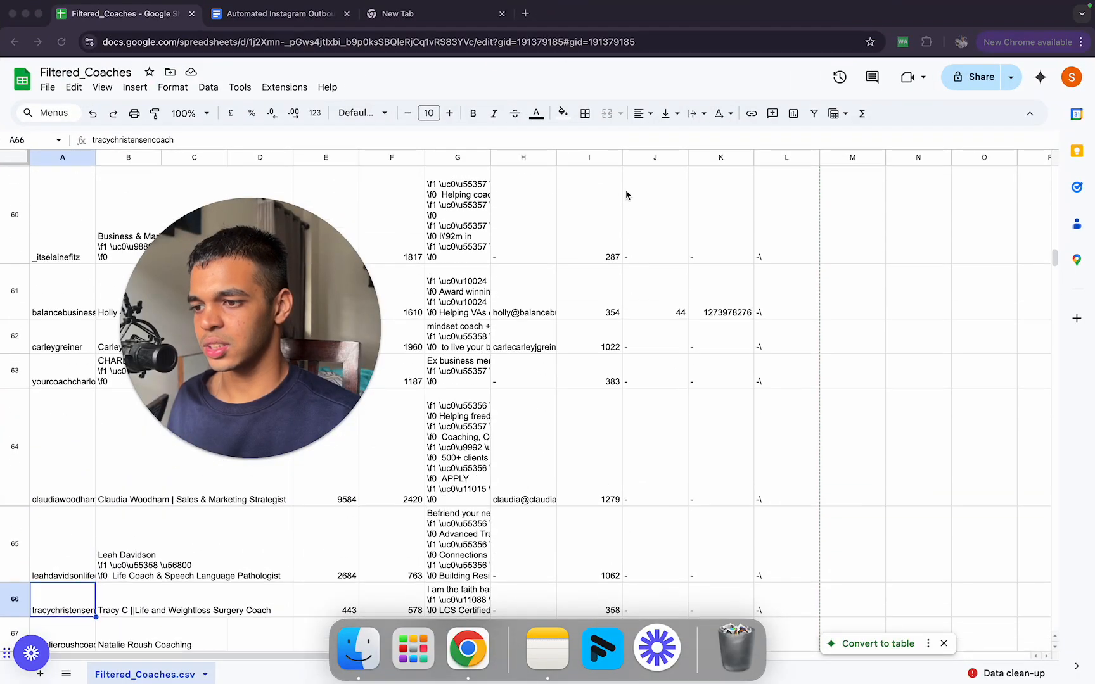
scroll(386, 410, "down", 3)
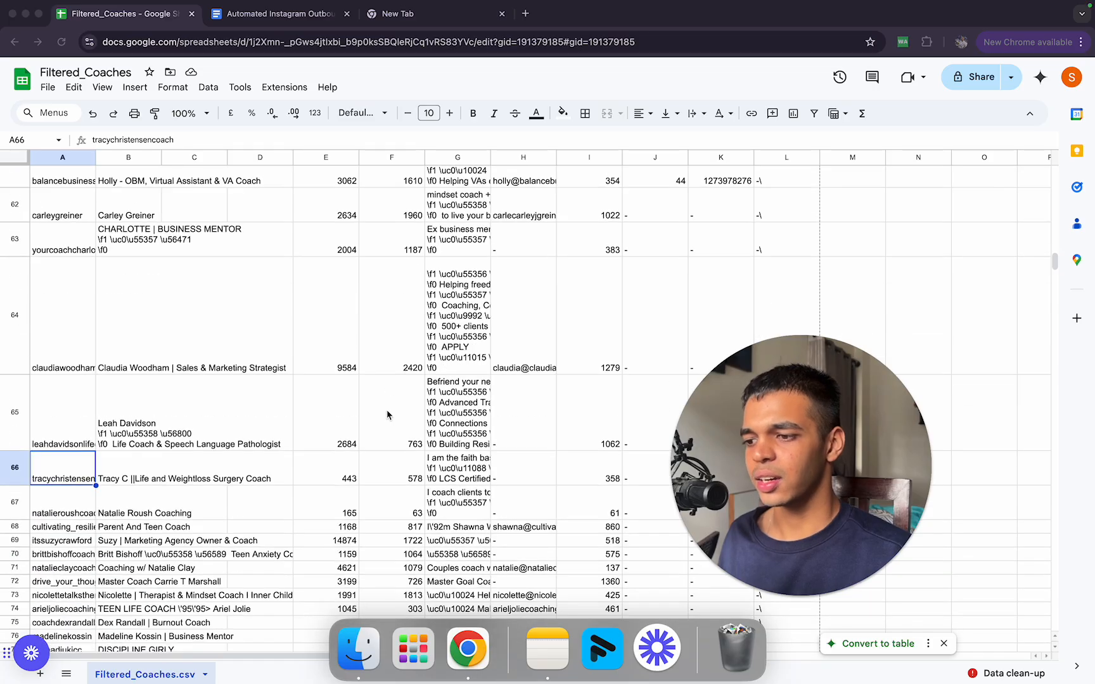
scroll(387, 415, "up", 2)
scroll(387, 415, "up", 15)
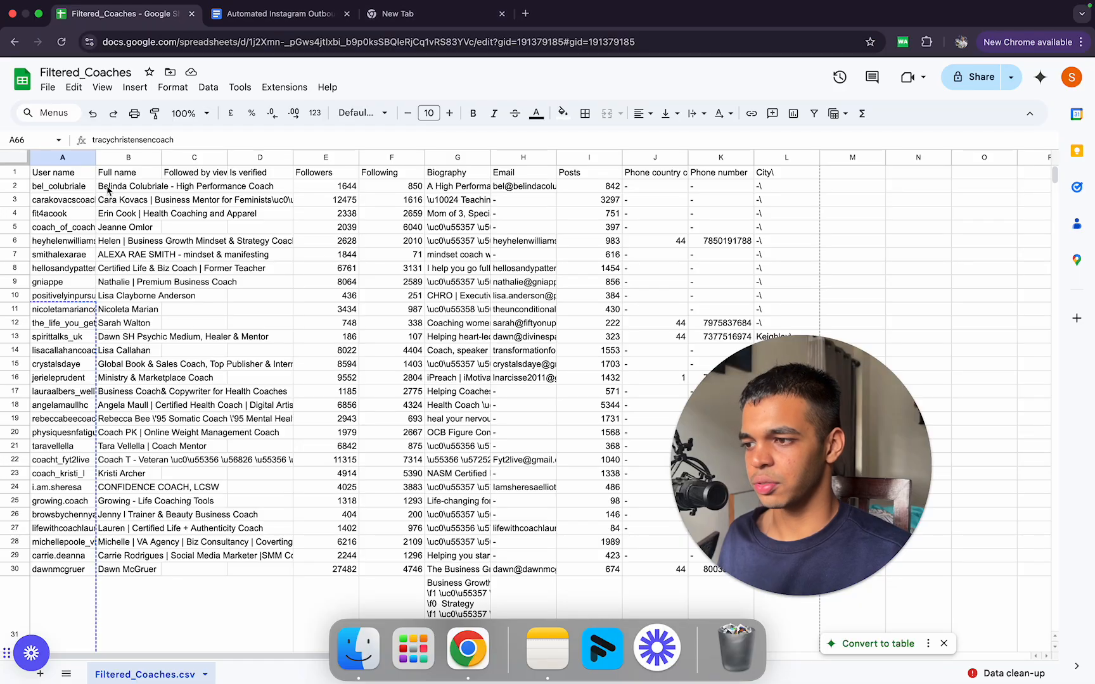
left_click(328, 190)
double_click(325, 200)
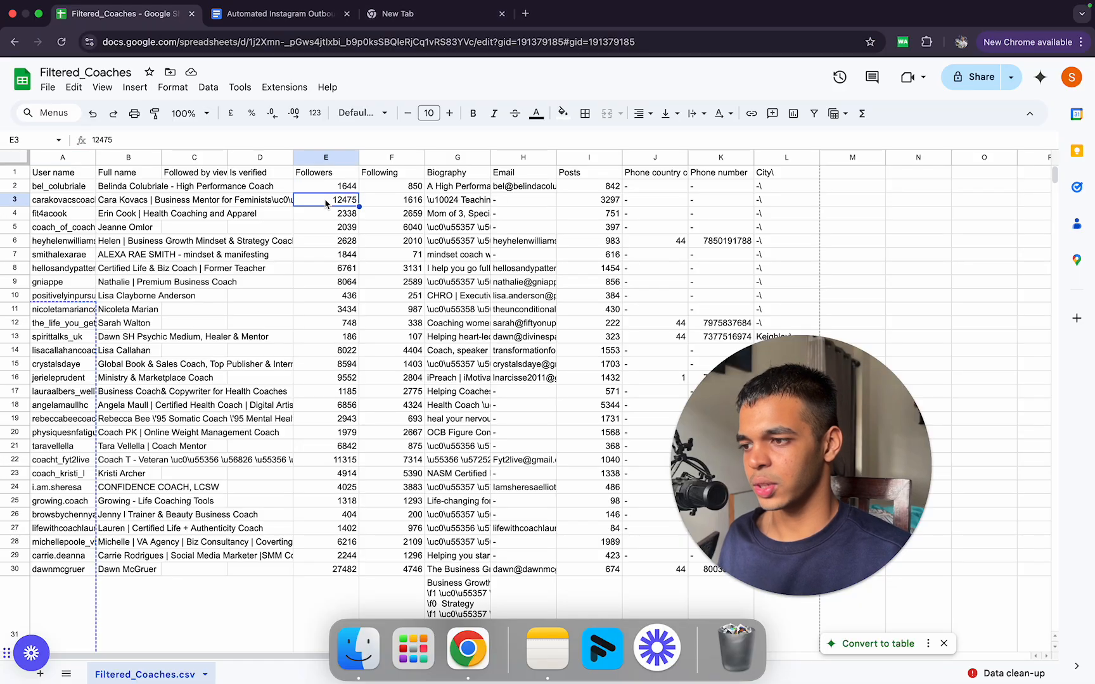
left_click(259, 296)
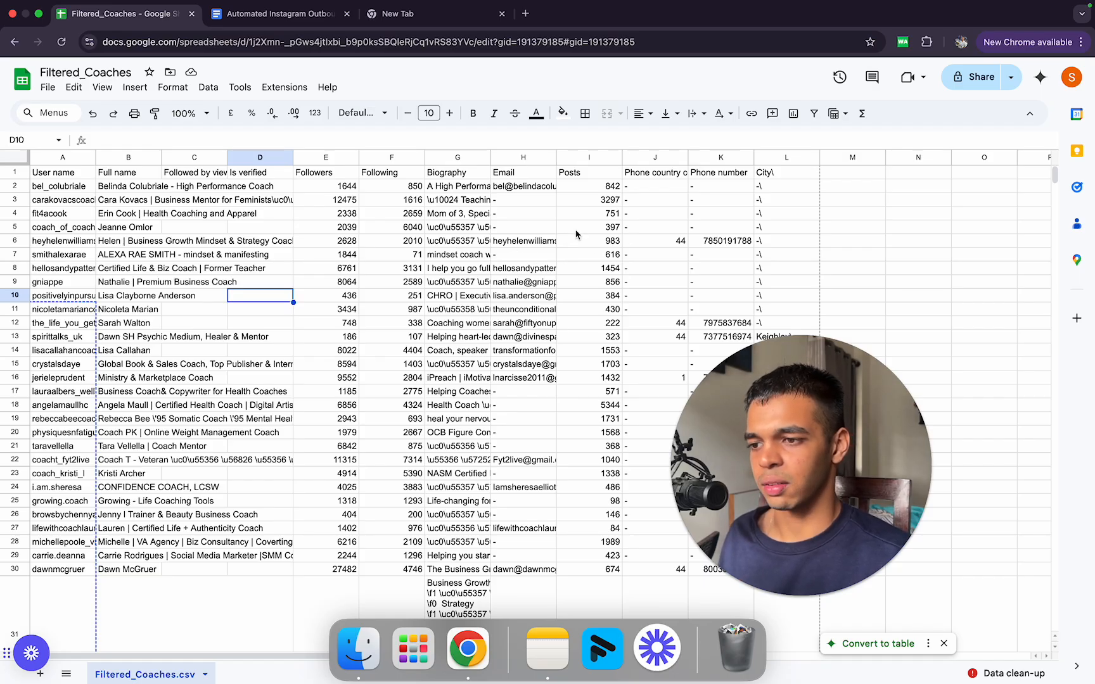
Step: Examine the Posts and City columns further down the Filtered_Coaches sheet, checking the locations in L81 and L93
key("ctrl+Up")
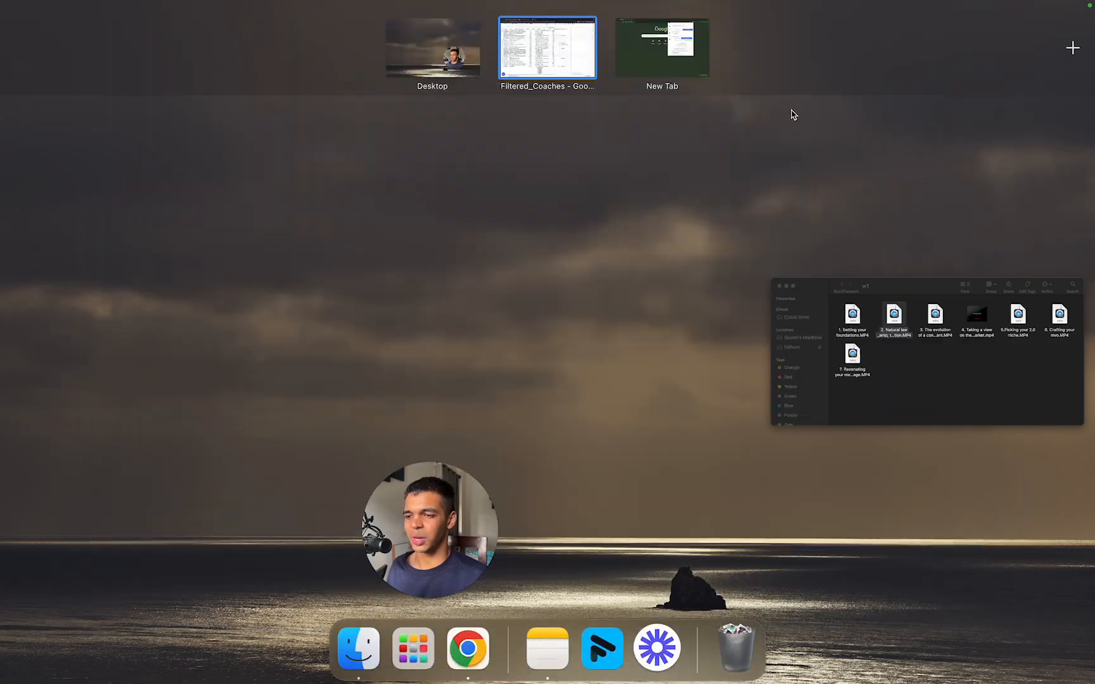
left_click(556, 78)
scroll(660, 331, "down", 10)
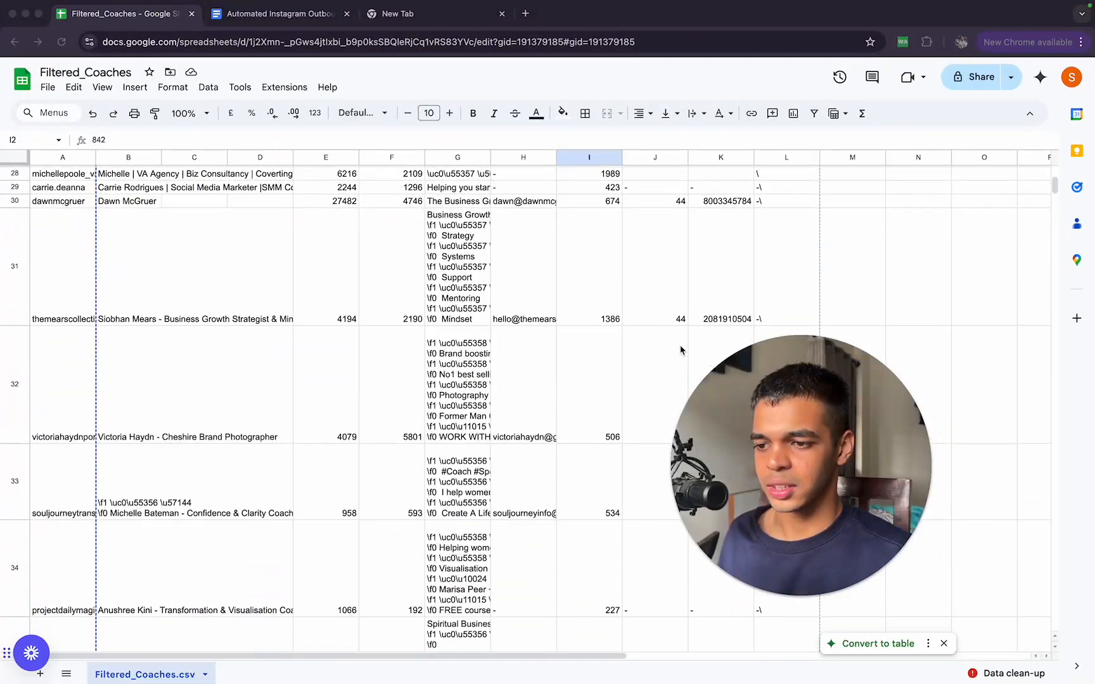
scroll(844, 512, "down", 15)
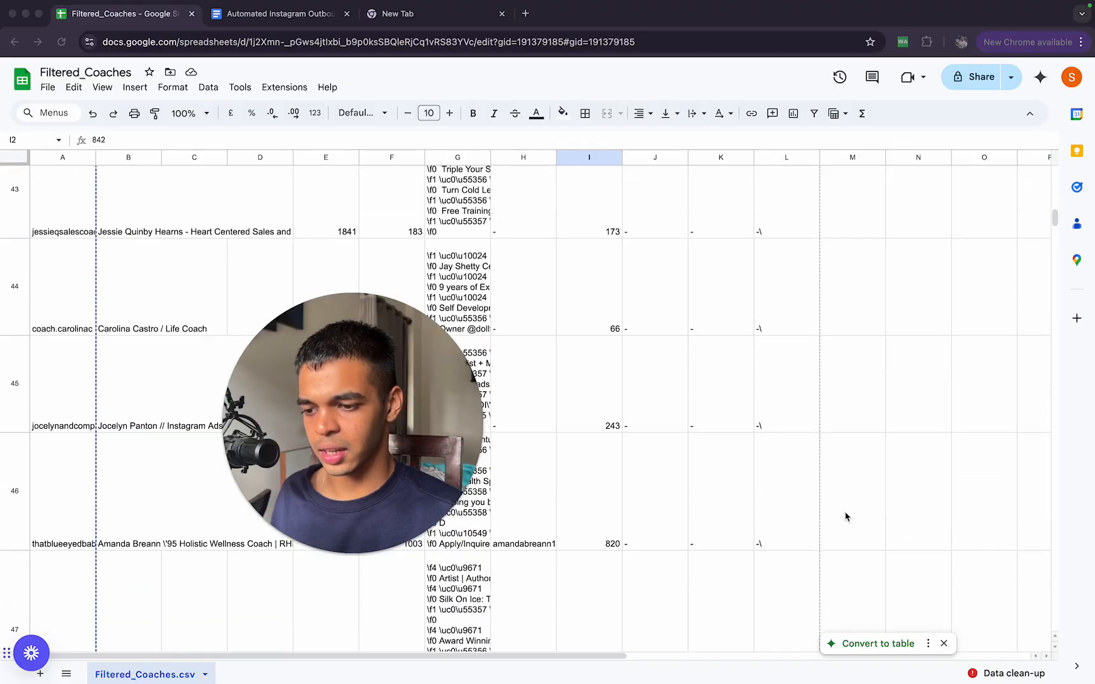
scroll(844, 511, "down", 5)
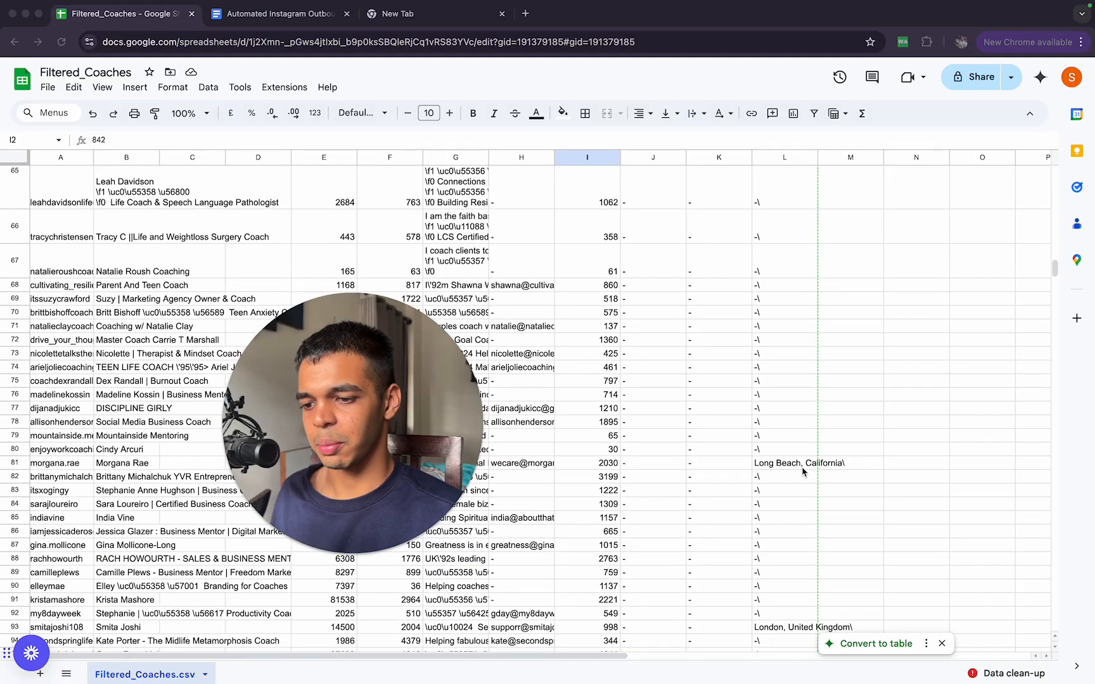
left_click(802, 468)
left_click(780, 628)
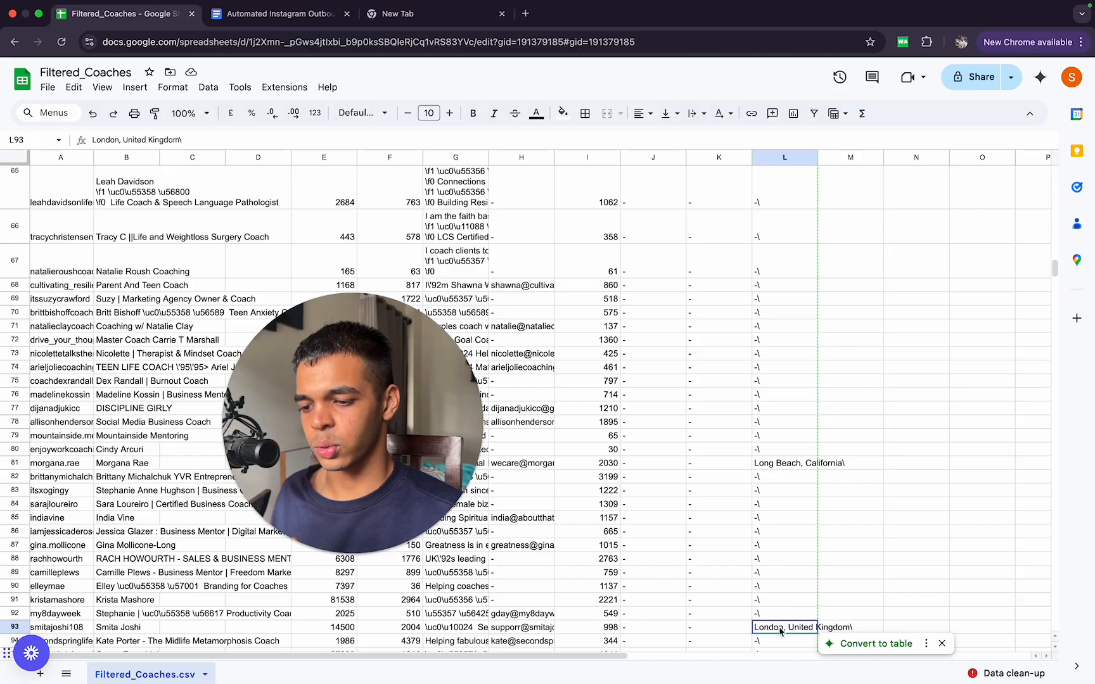
Step: Return to the bot form, set Send Message Type to Normal Messages and choose the Outbound DM list
key("ctrl+Up")
left_click(687, 47)
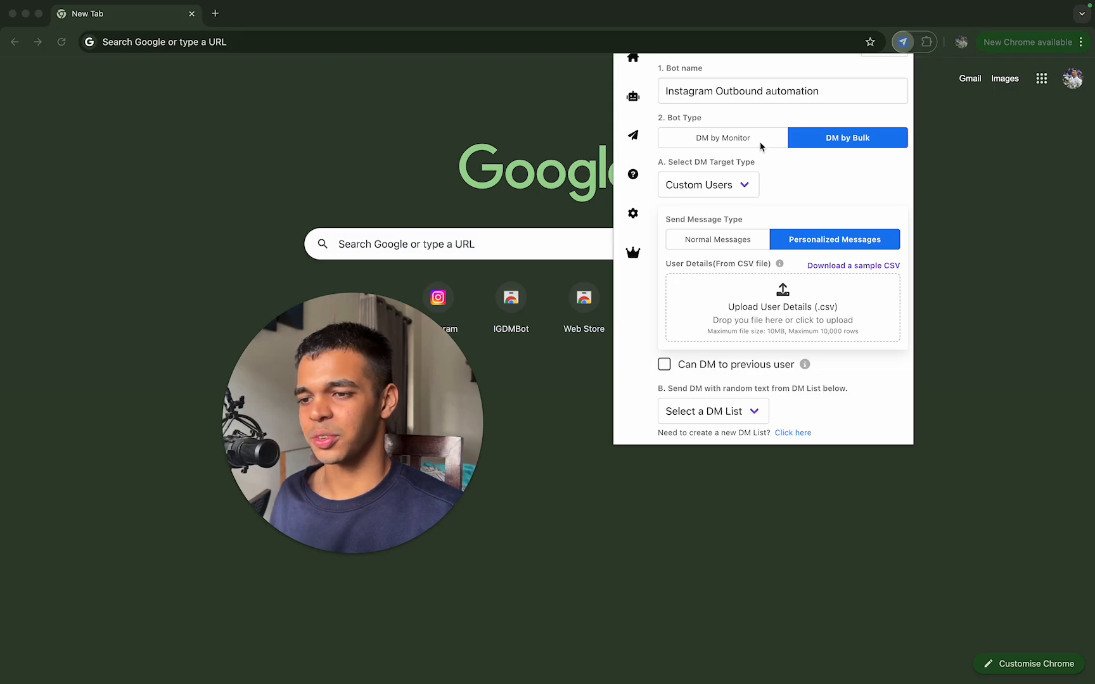
left_click(740, 245)
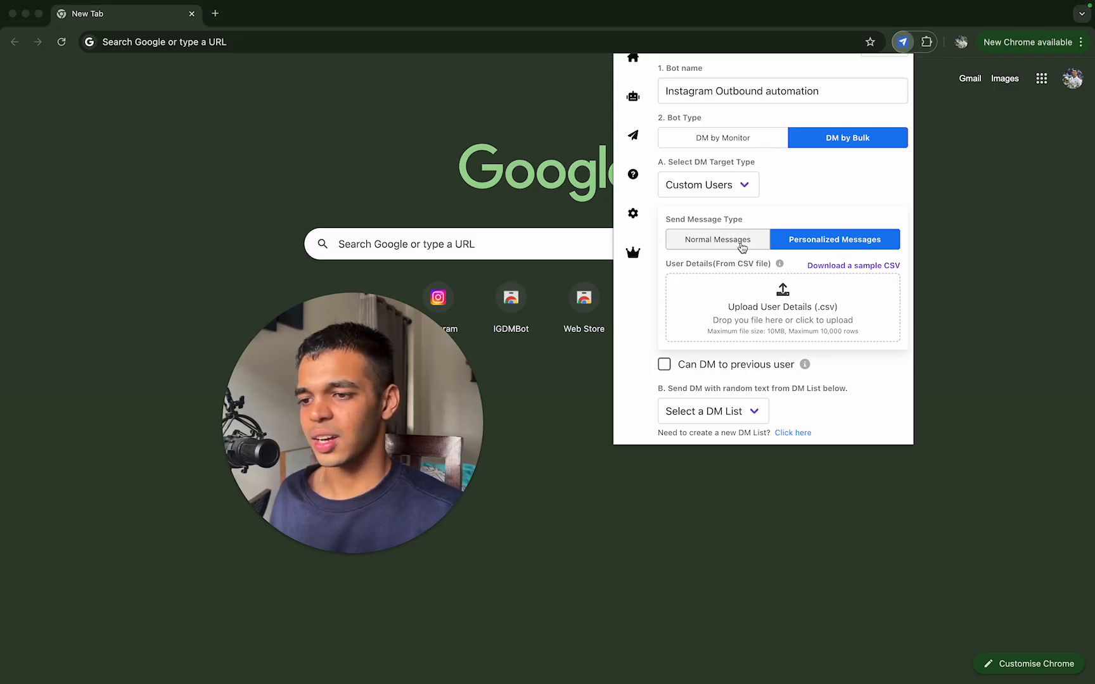
scroll(739, 296, "down", 3)
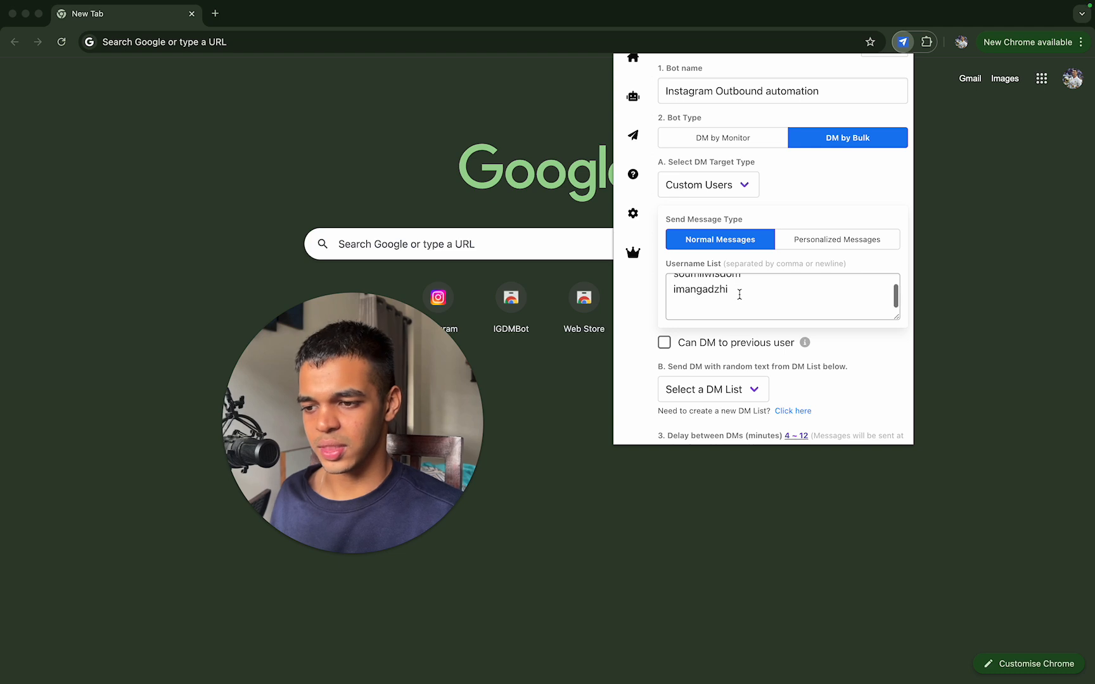
scroll(739, 295, "down", 5)
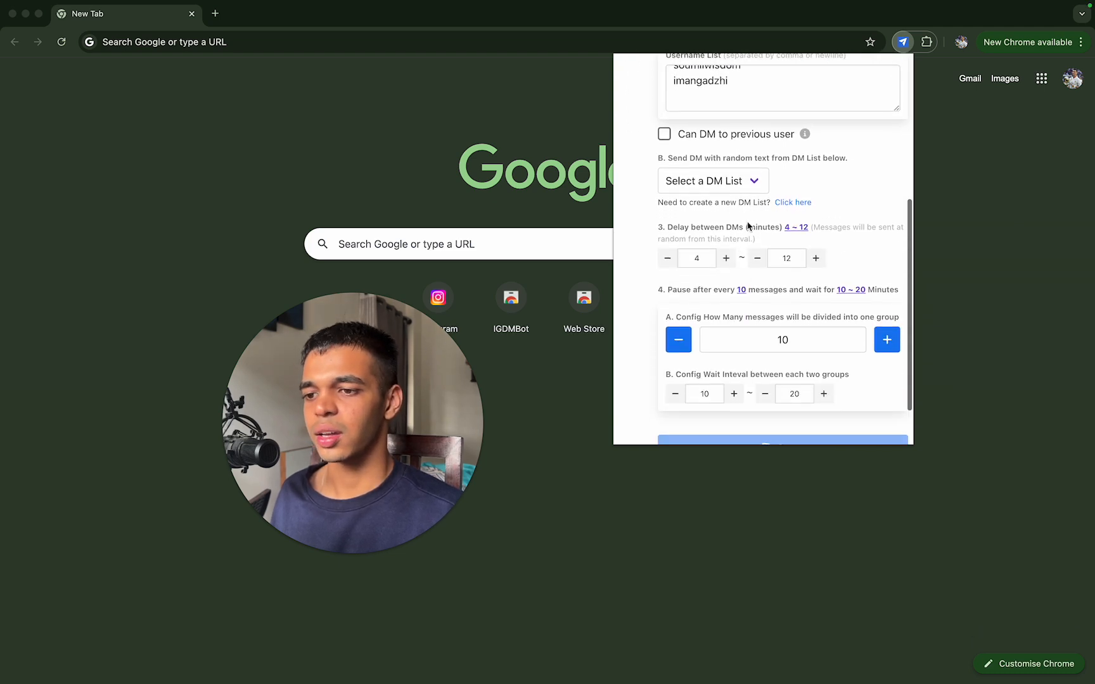
left_click(729, 188)
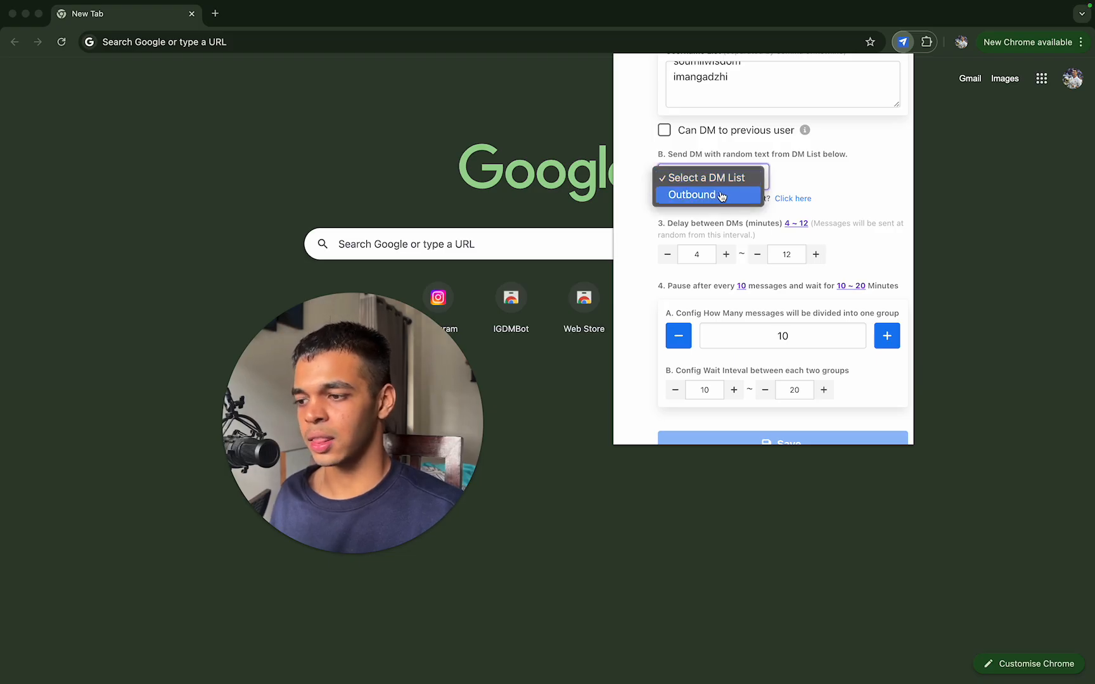
left_click(724, 196)
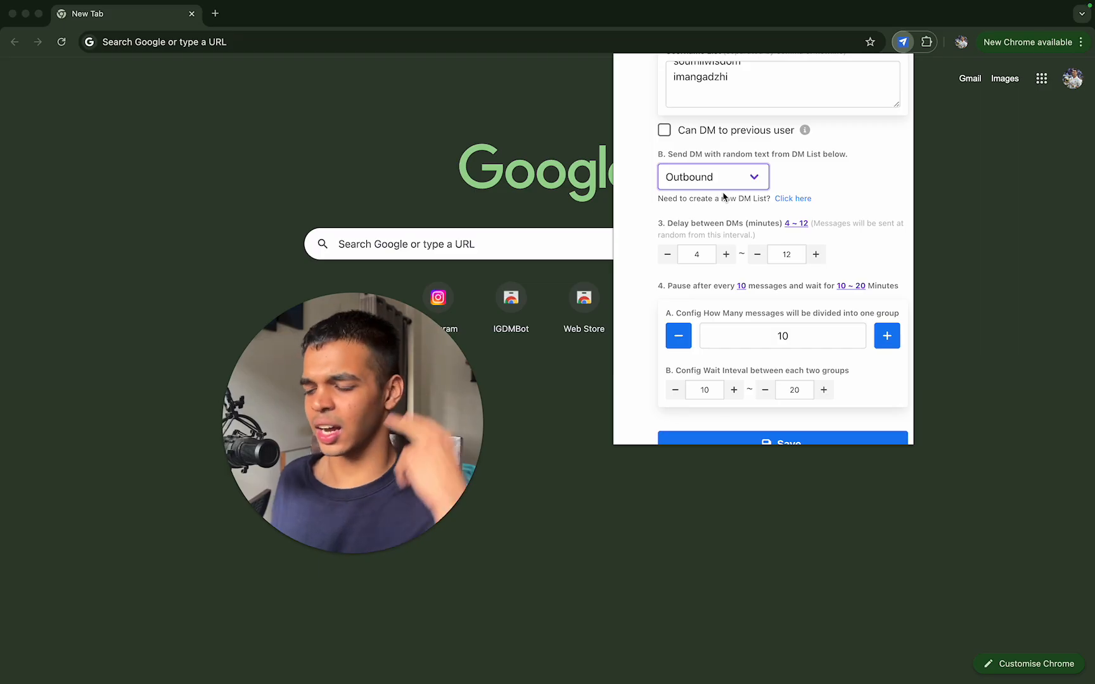
Step: Set the upper limit of the delay between DMs to 6 minutes
scroll(726, 201, "down", 2)
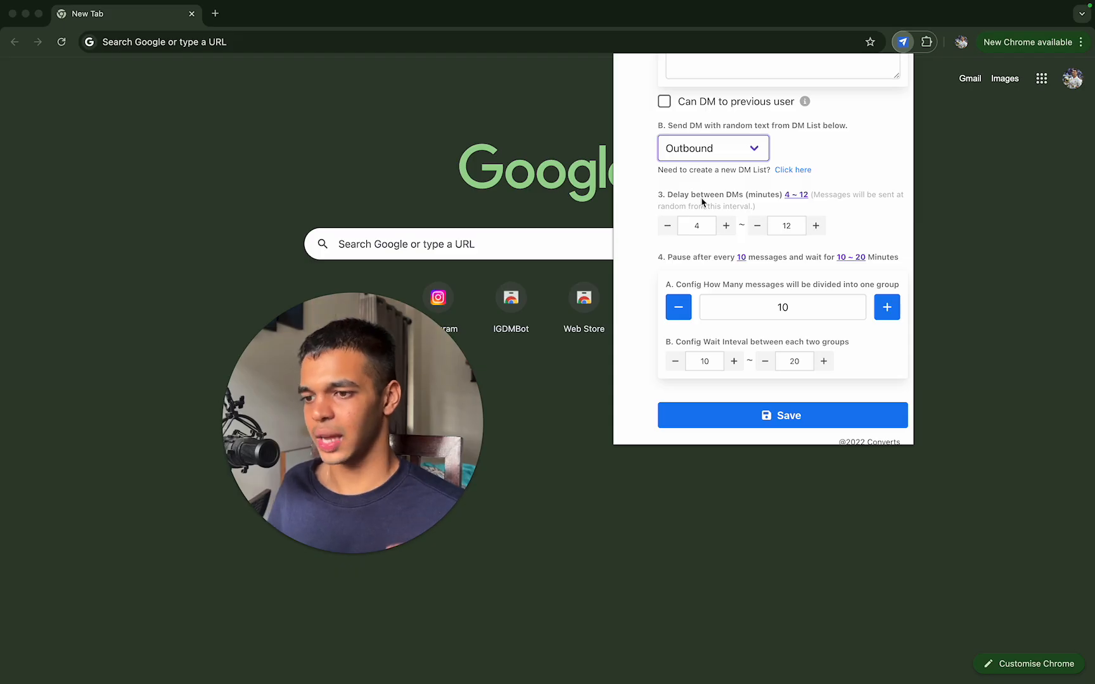
scroll(703, 206, "down", 1)
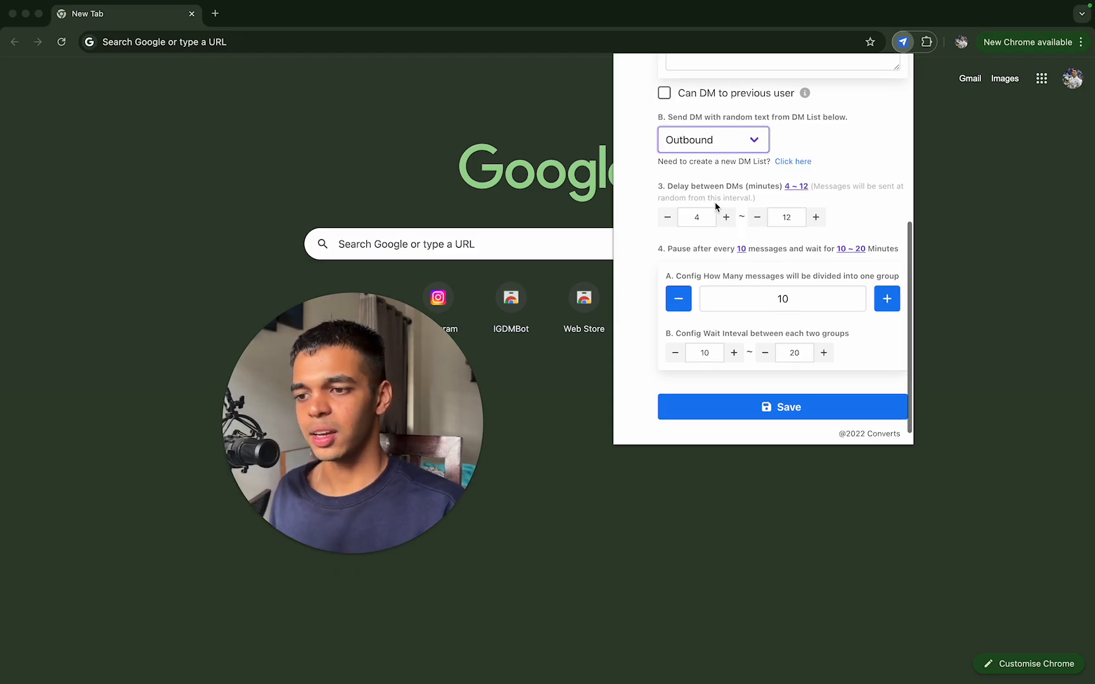
left_click(791, 218)
key("BackSpace")
key("BackSpace")
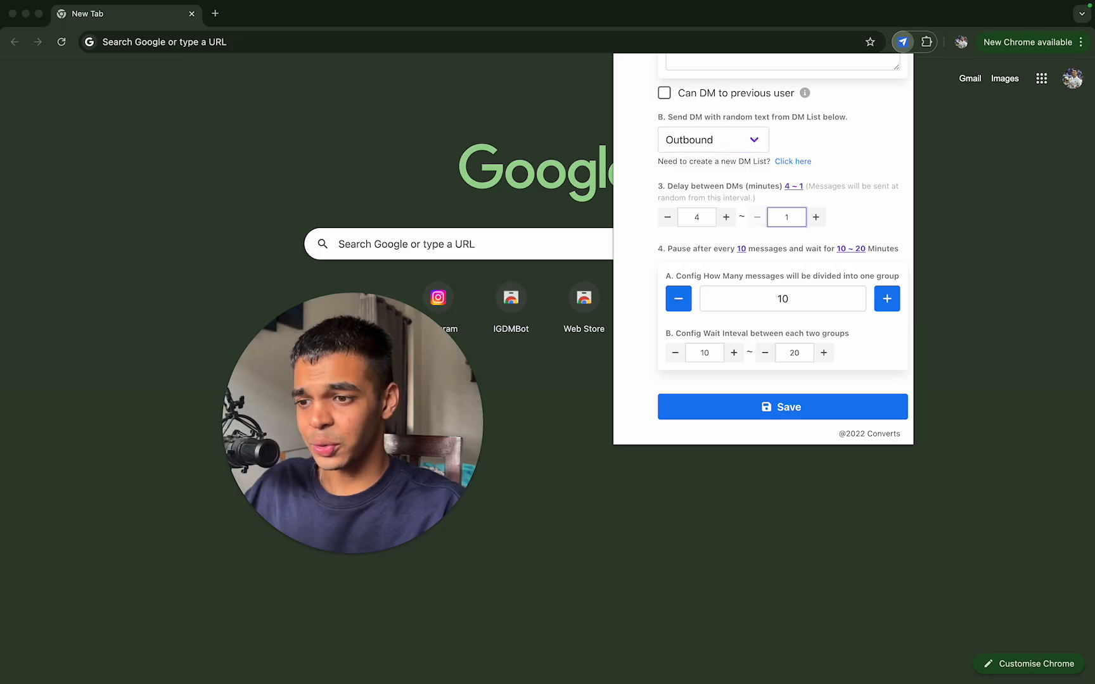
type("46")
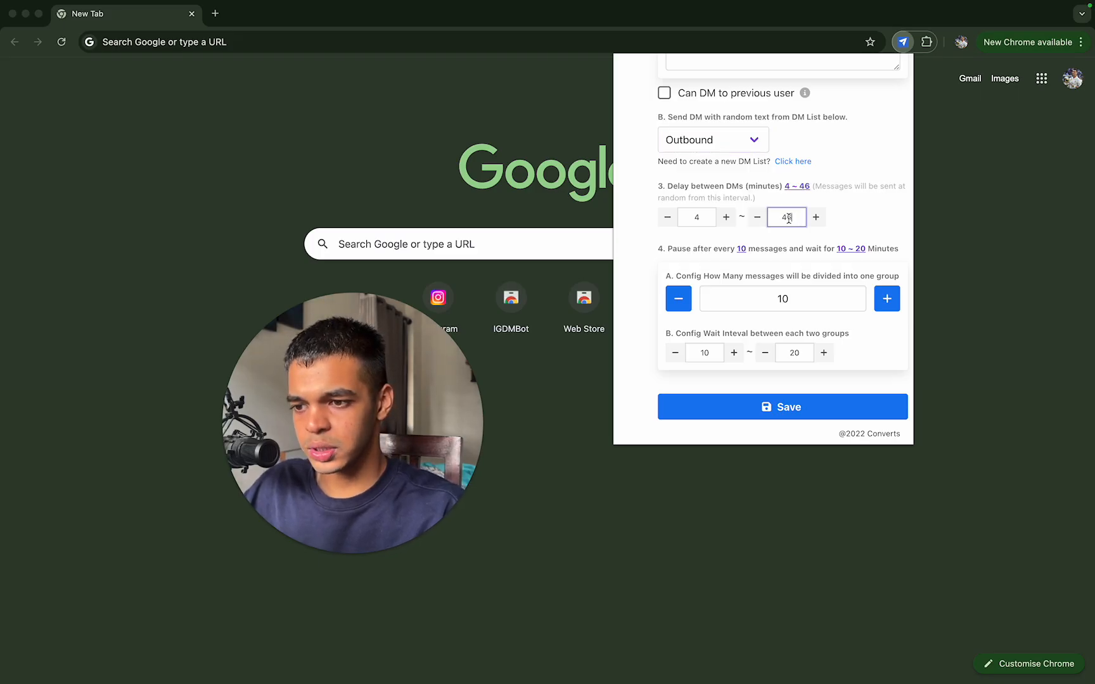
key("BackSpace")
left_click(851, 200)
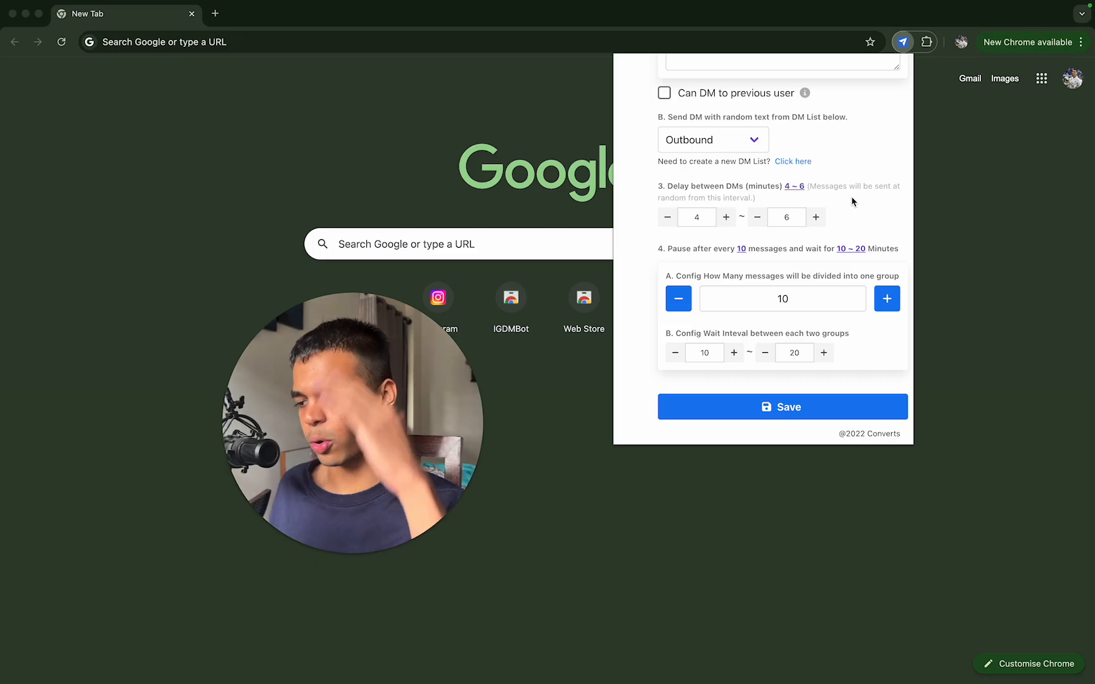
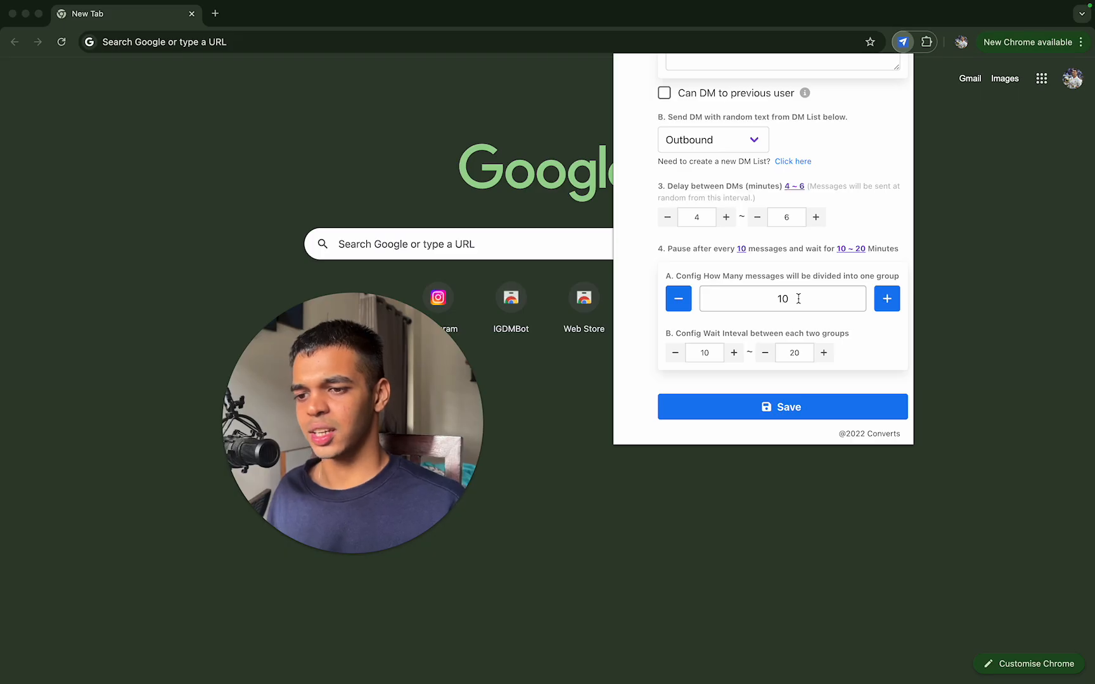
Step: Set the wait interval between message groups to 30 to 60 minutes
left_click(710, 352)
key("BackSpace")
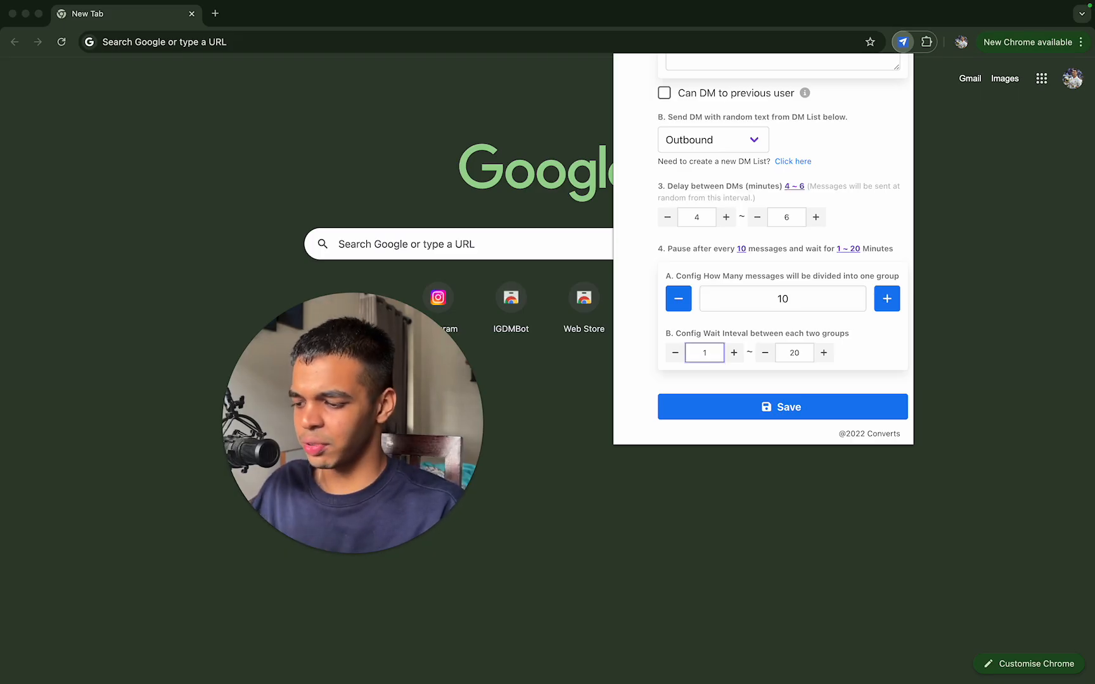
key("BackSpace")
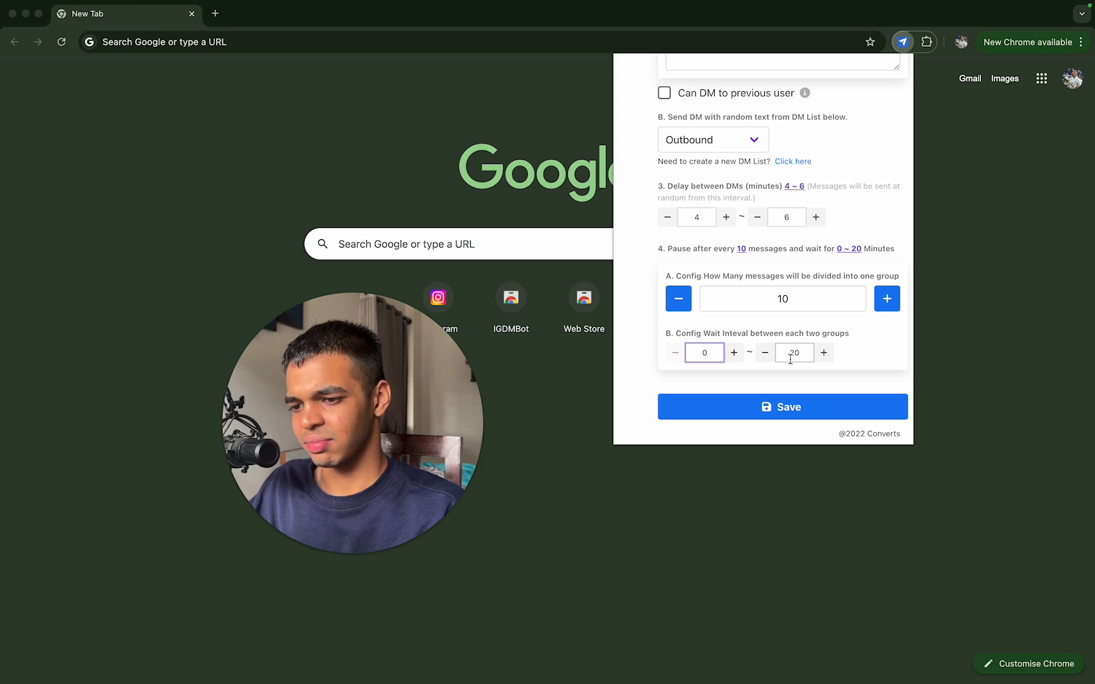
type("30")
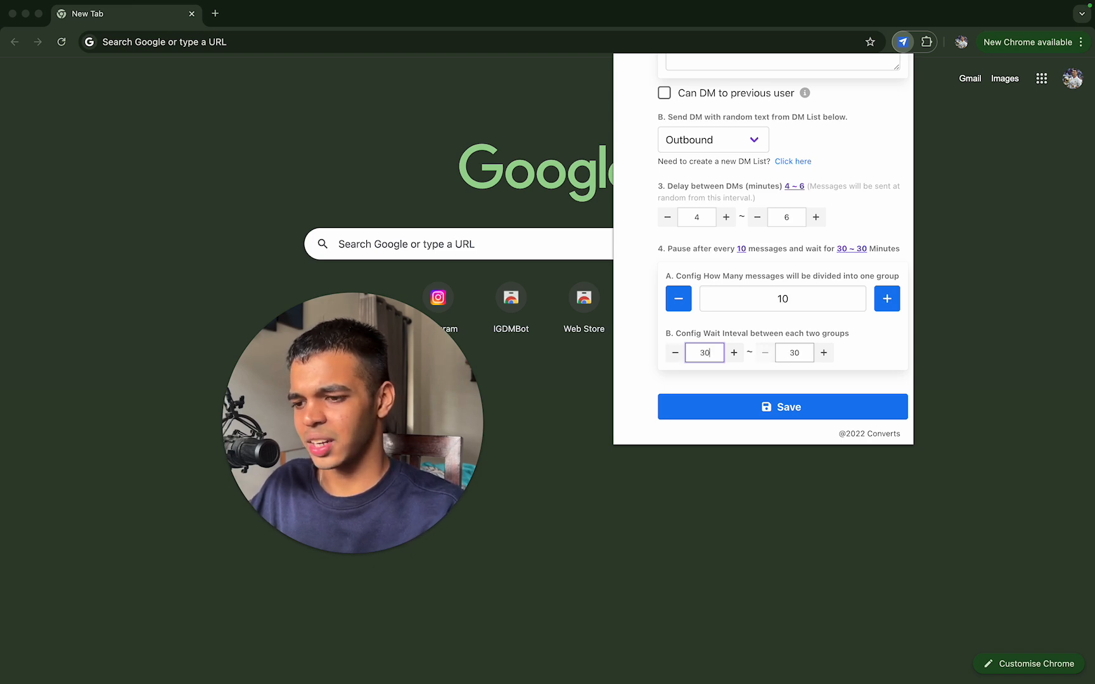
double_click(797, 353)
type("60")
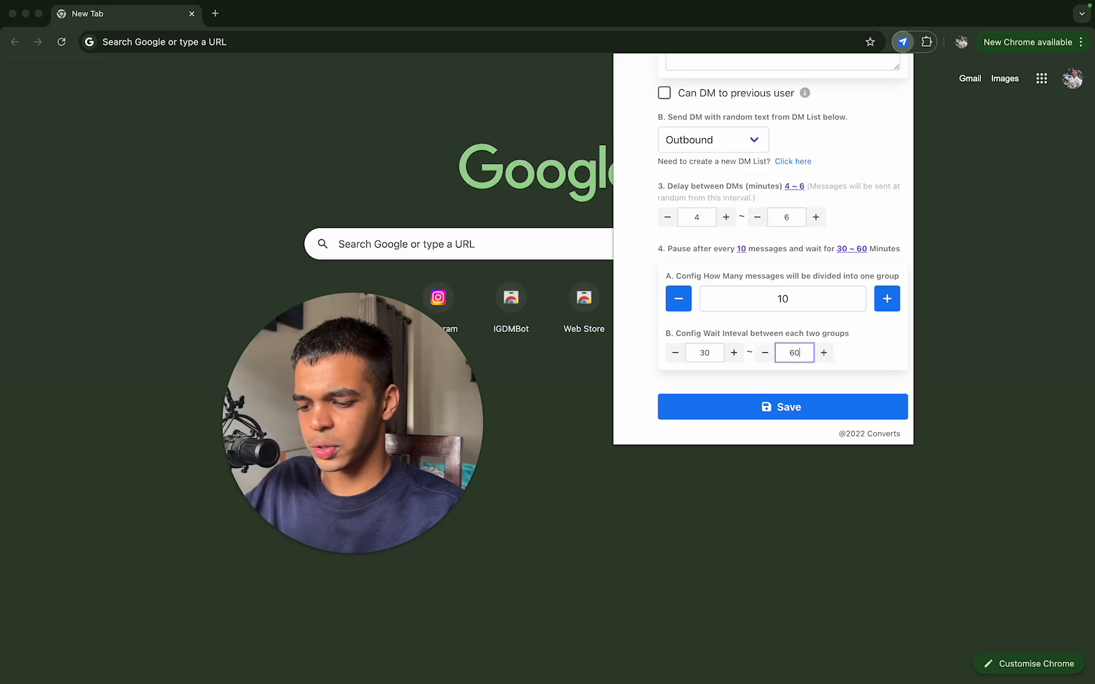
left_click(858, 344)
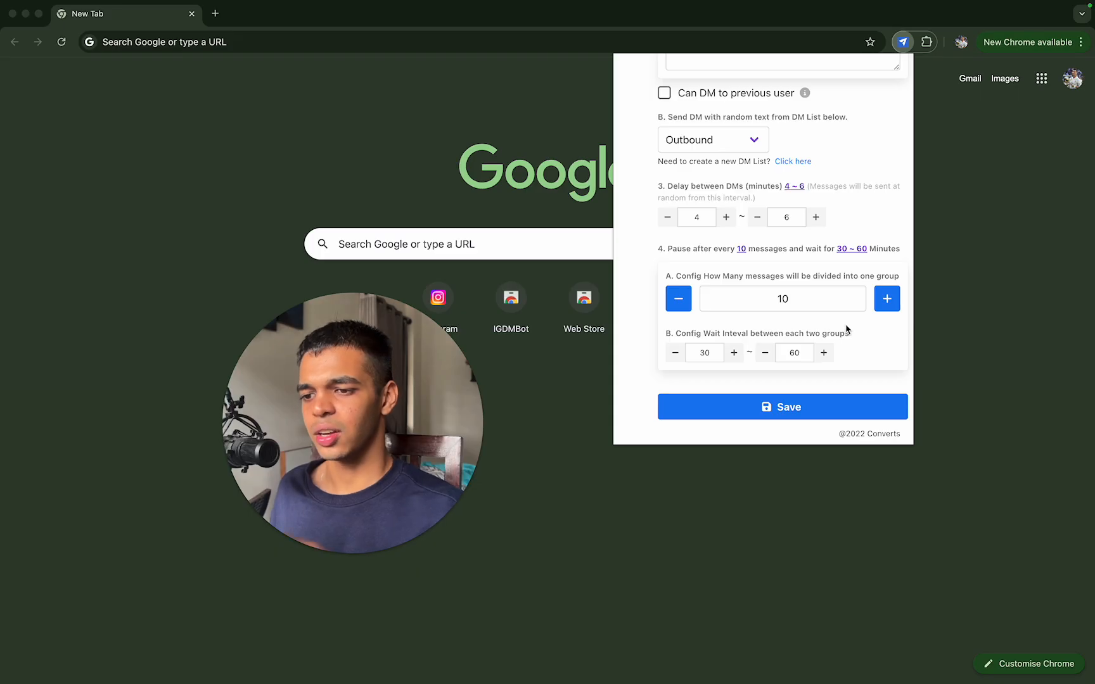
Step: Try a group size of 20 messages before each pause, then set it back to 10
left_click(821, 292)
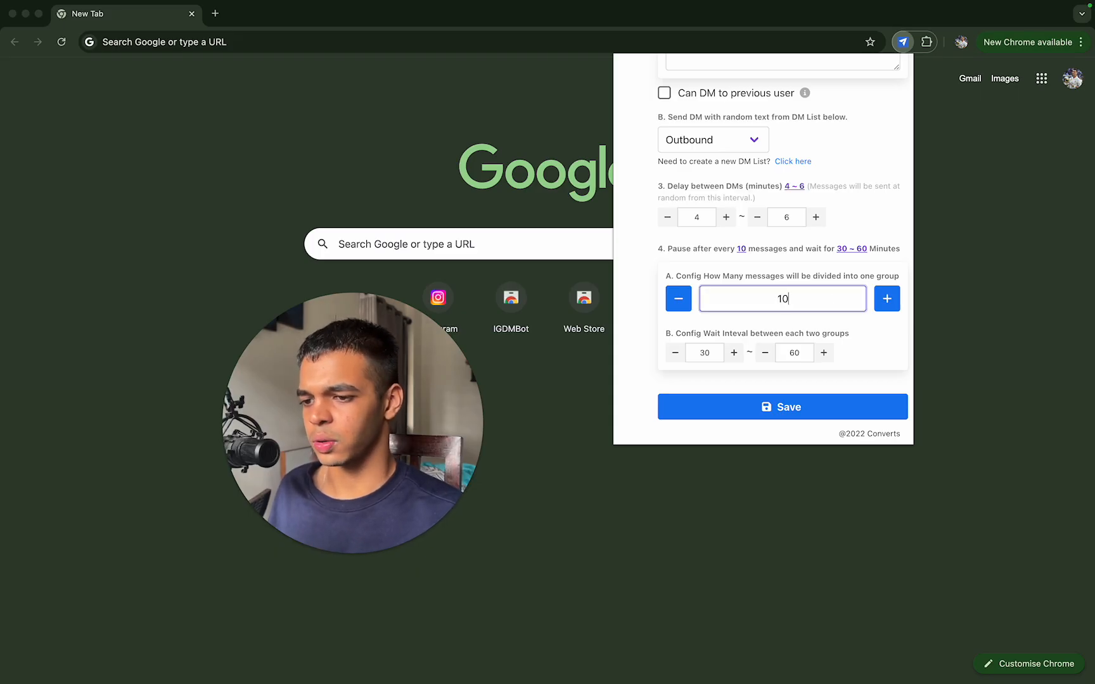
key("BackSpace")
key("BackSpace")
type("220")
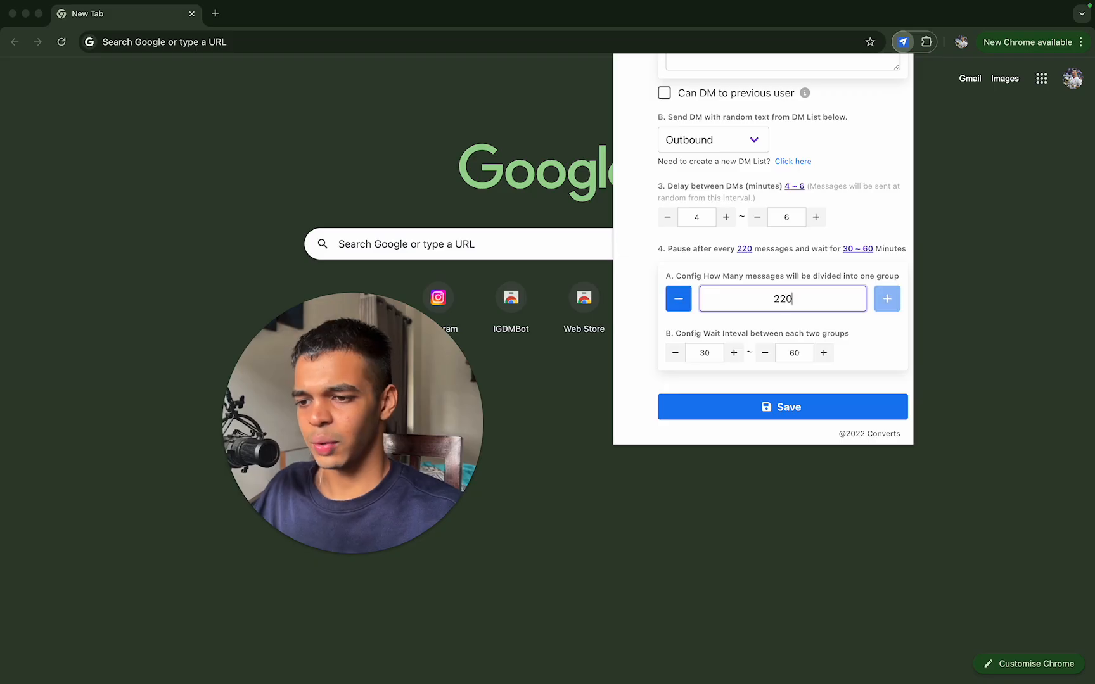
key("BackSpace")
key("BackSpace")
type("0")
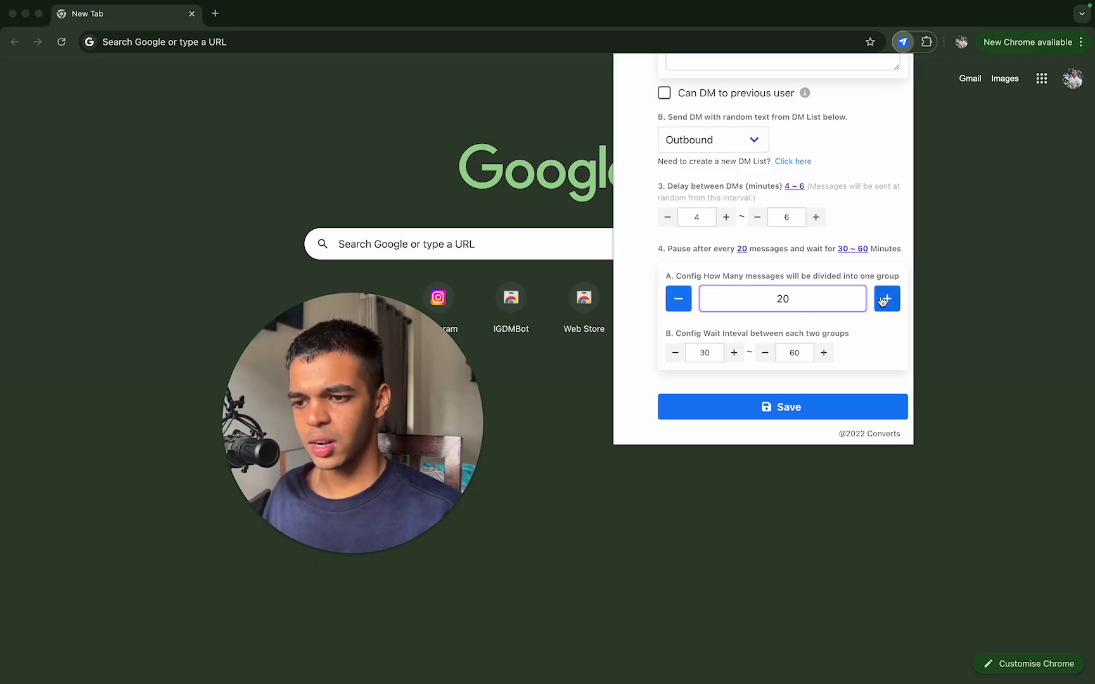
left_click_drag(837, 297, 749, 298)
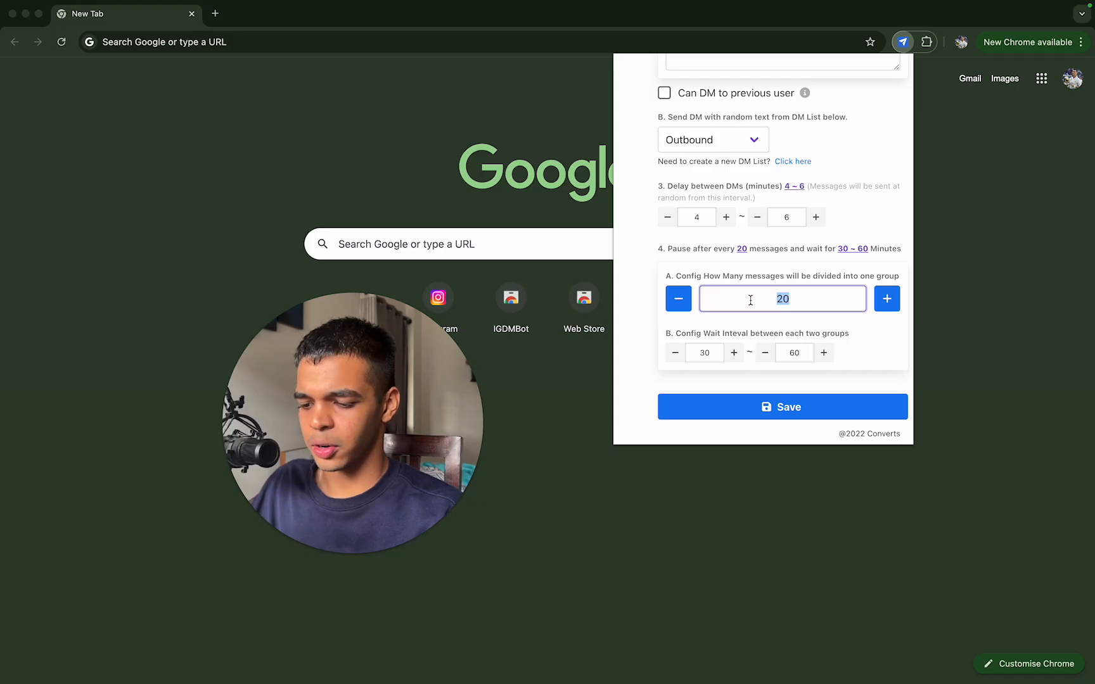
type("10")
left_click(830, 277)
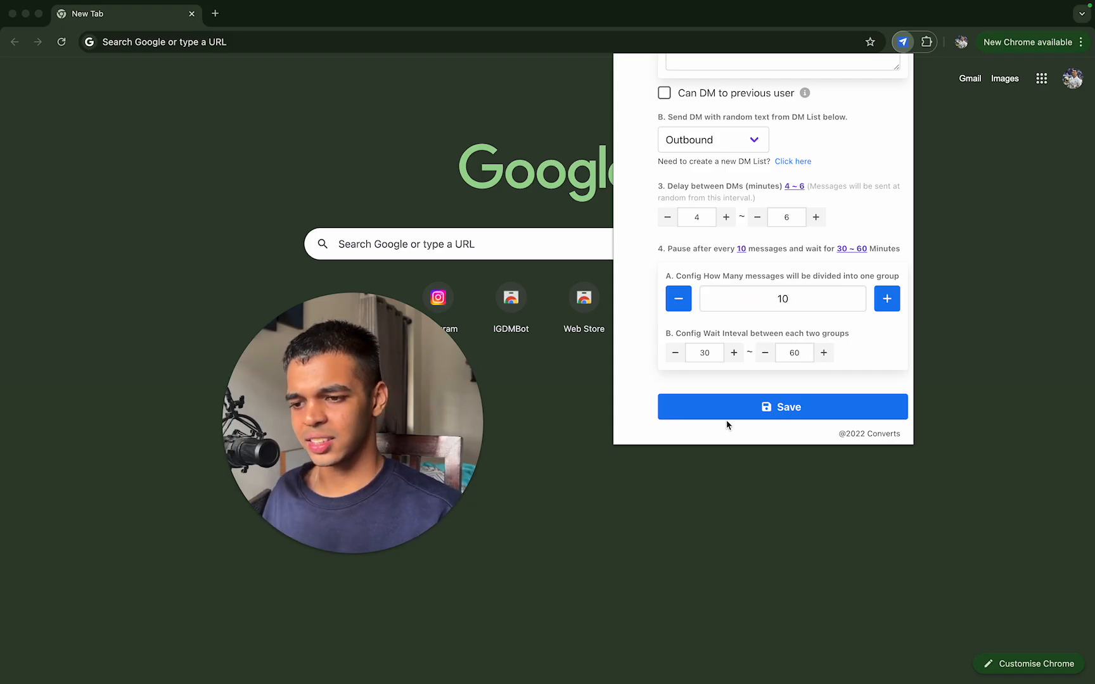
Step: Set the wait interval between message groups to 60 to 70 minutes
double_click(809, 352)
double_click(713, 353)
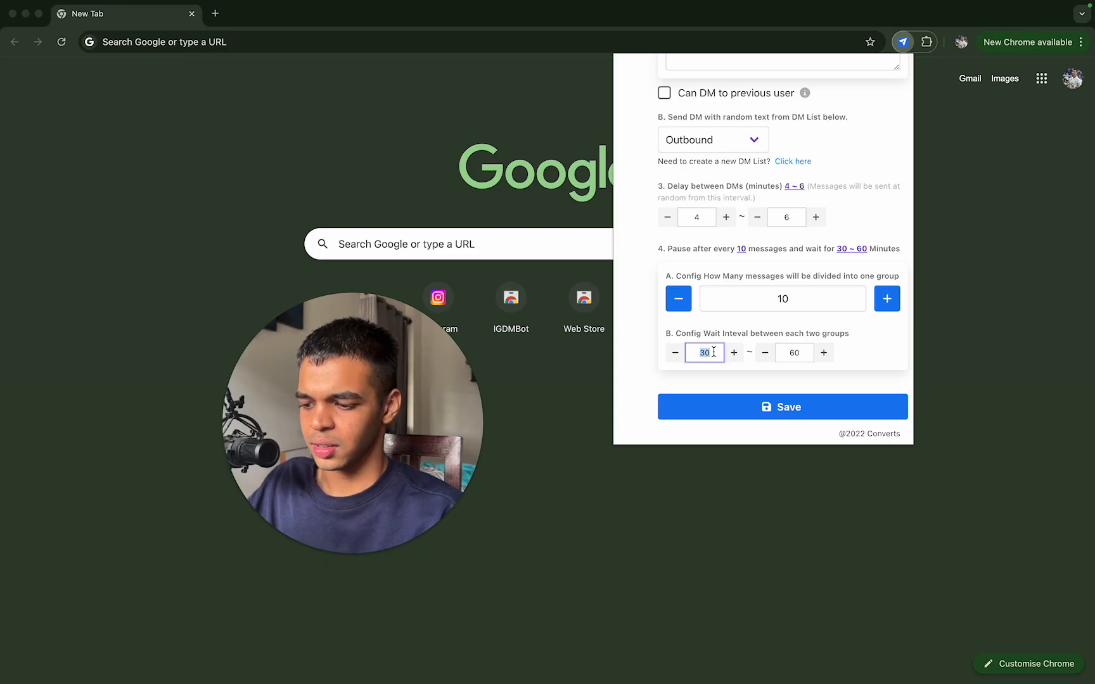
type("60")
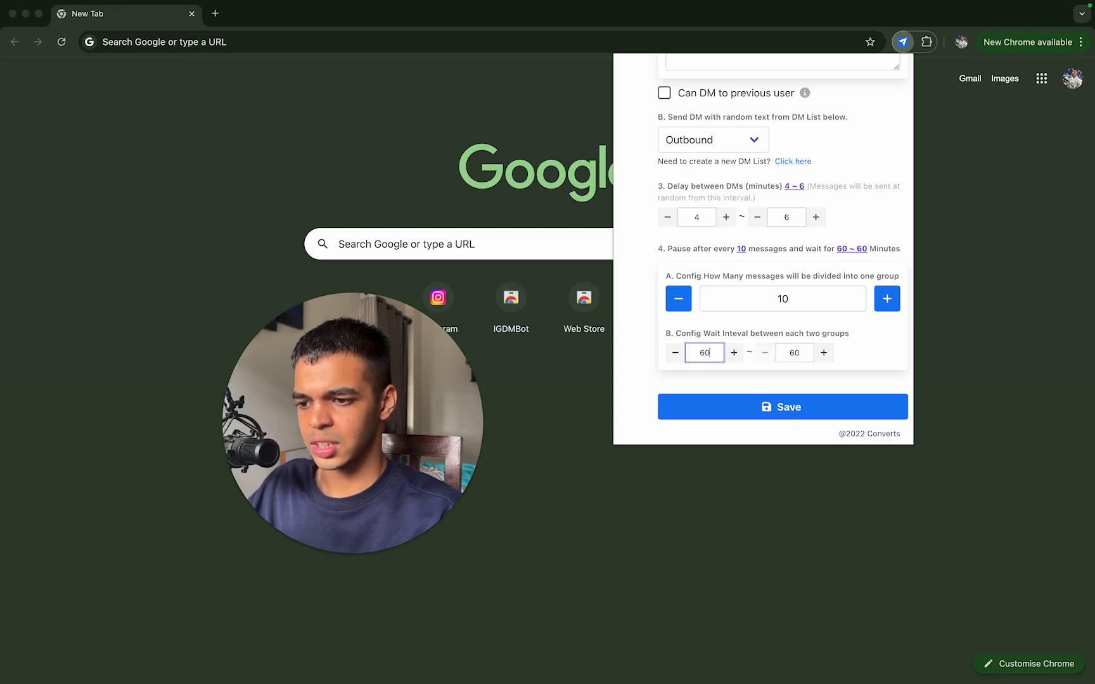
left_click(799, 353)
key("BackSpace")
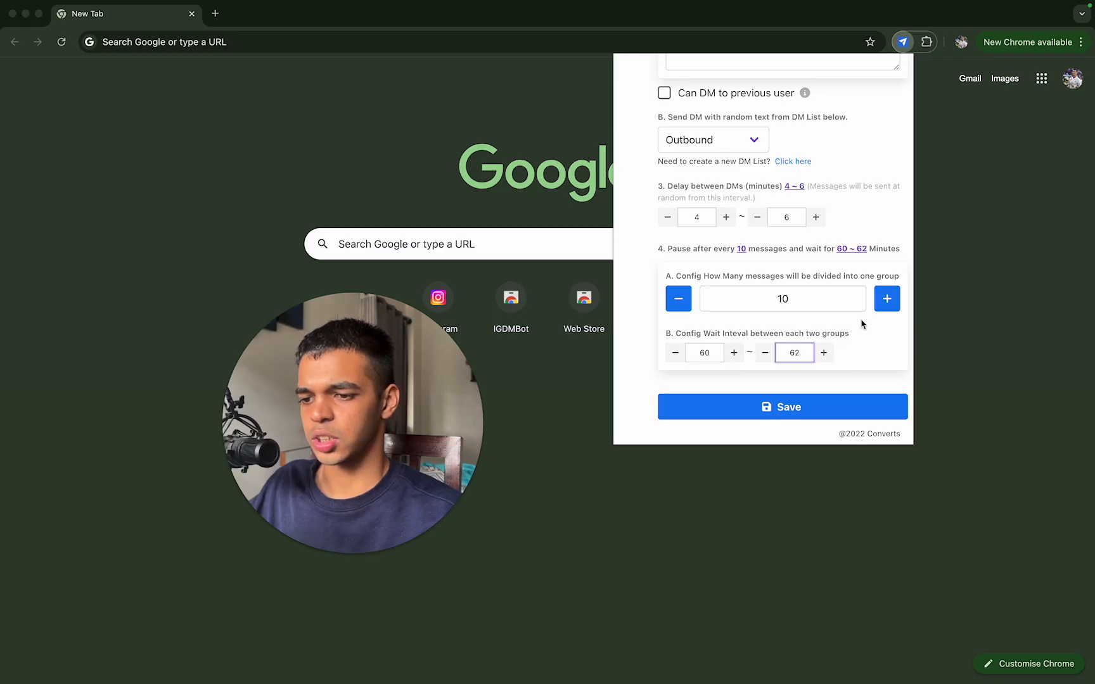
key("BackSpace")
type("070")
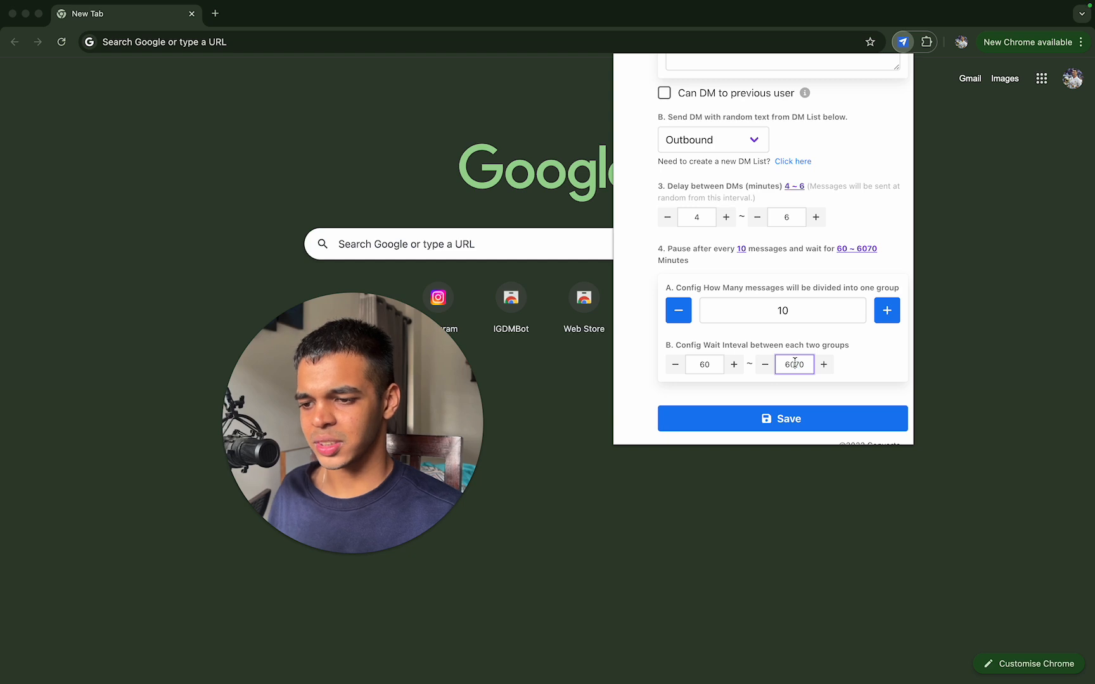
key("BackSpace")
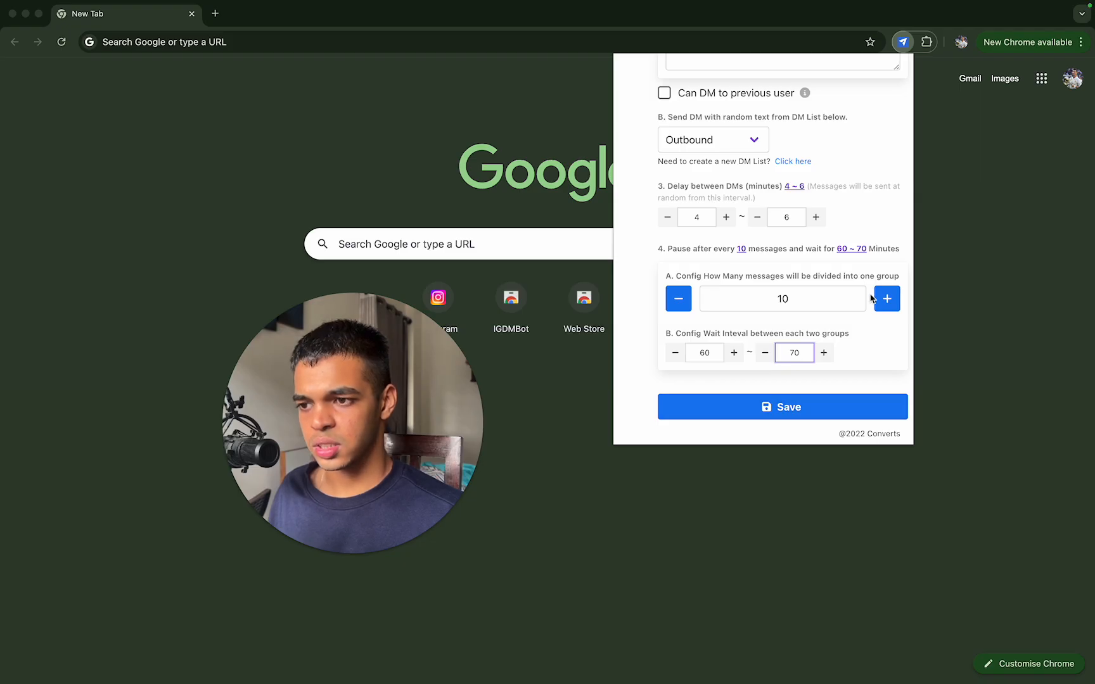
Step: Save the bot configuration and agree to the anti-spam notice
scroll(871, 298, "up", 10)
scroll(801, 291, "down", 10)
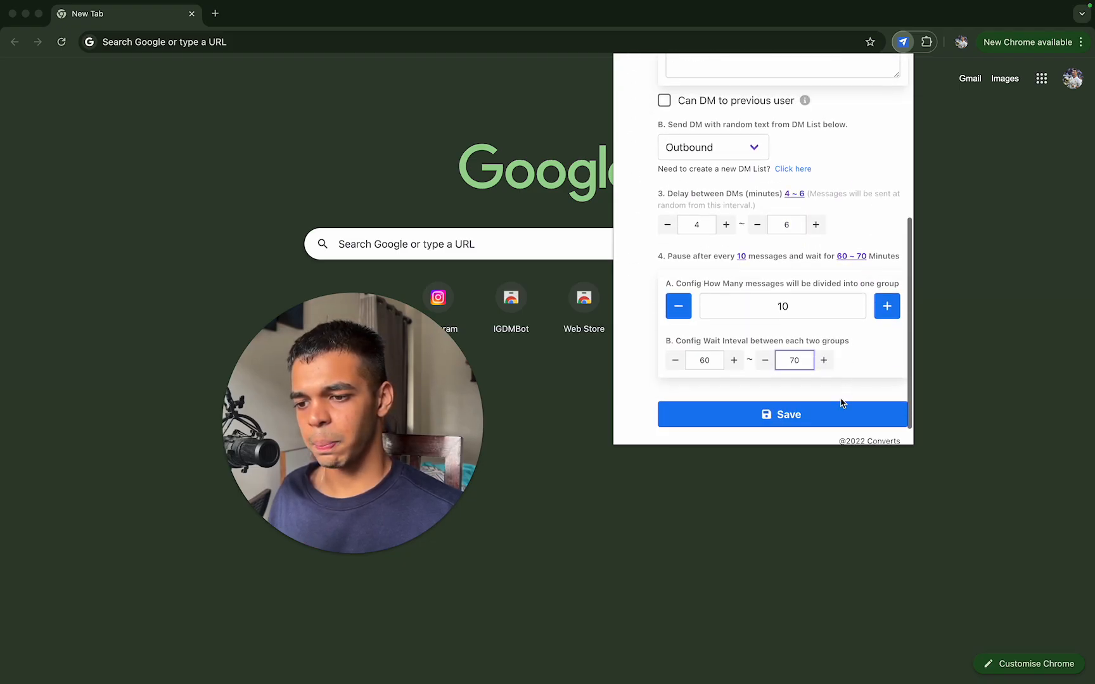
left_click(842, 413)
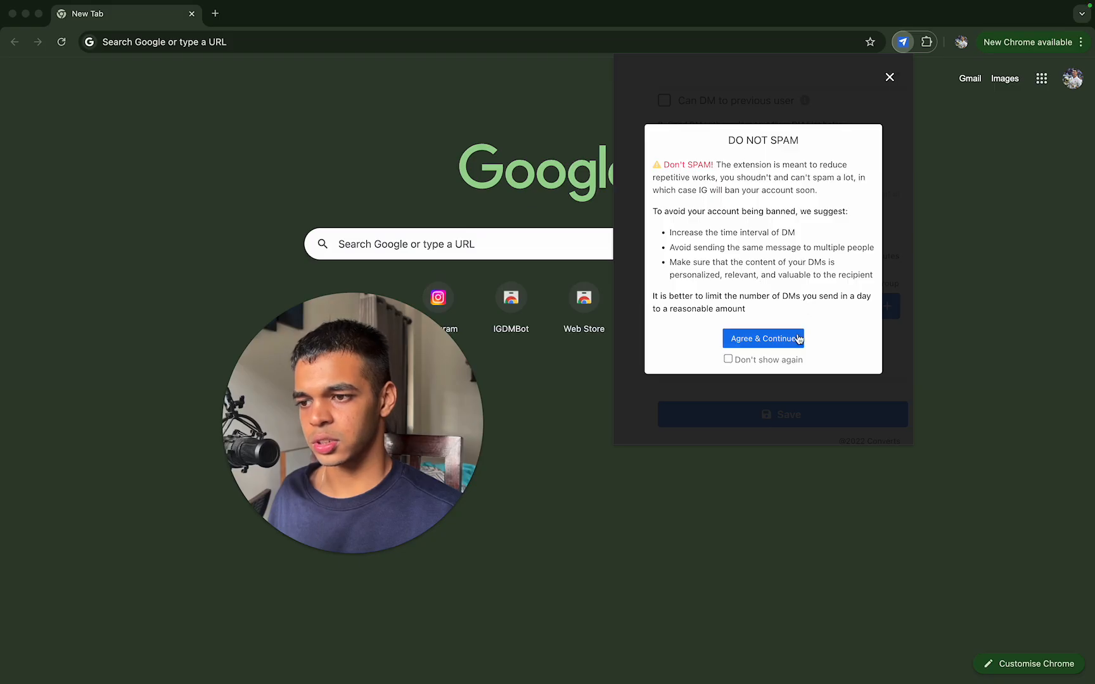
left_click(770, 342)
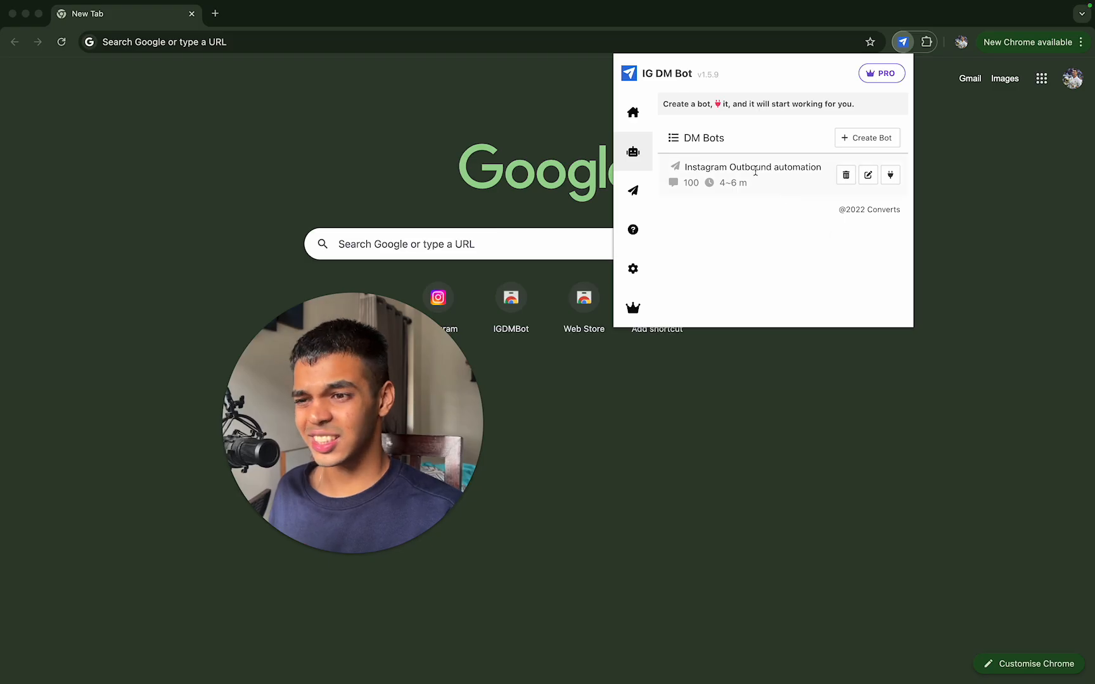
Step: Reopen the Instagram Outbound automation bot to review its username list and settings, then return to the DM Bots list
left_click(869, 175)
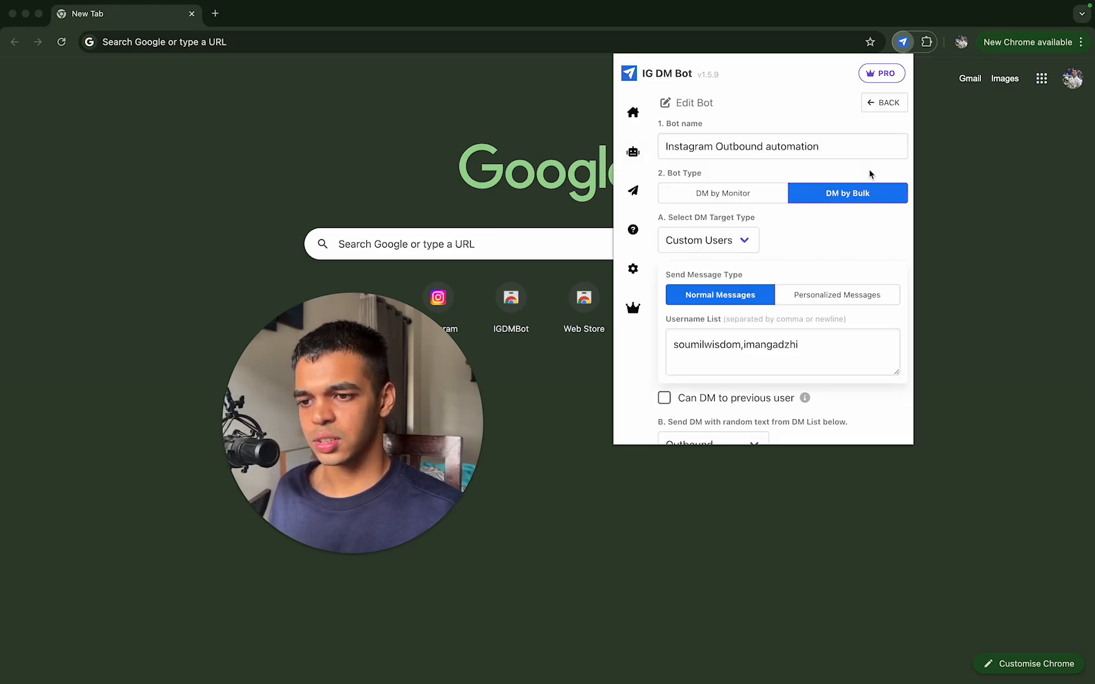
scroll(772, 305, "down", 2)
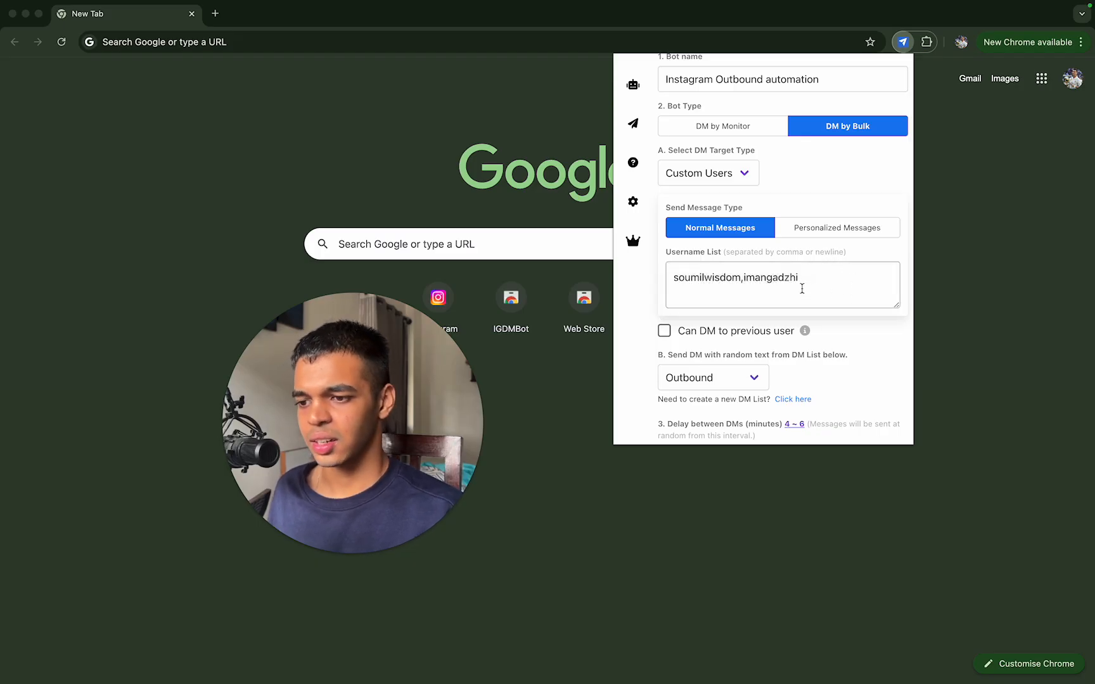
scroll(786, 266, "up", 2)
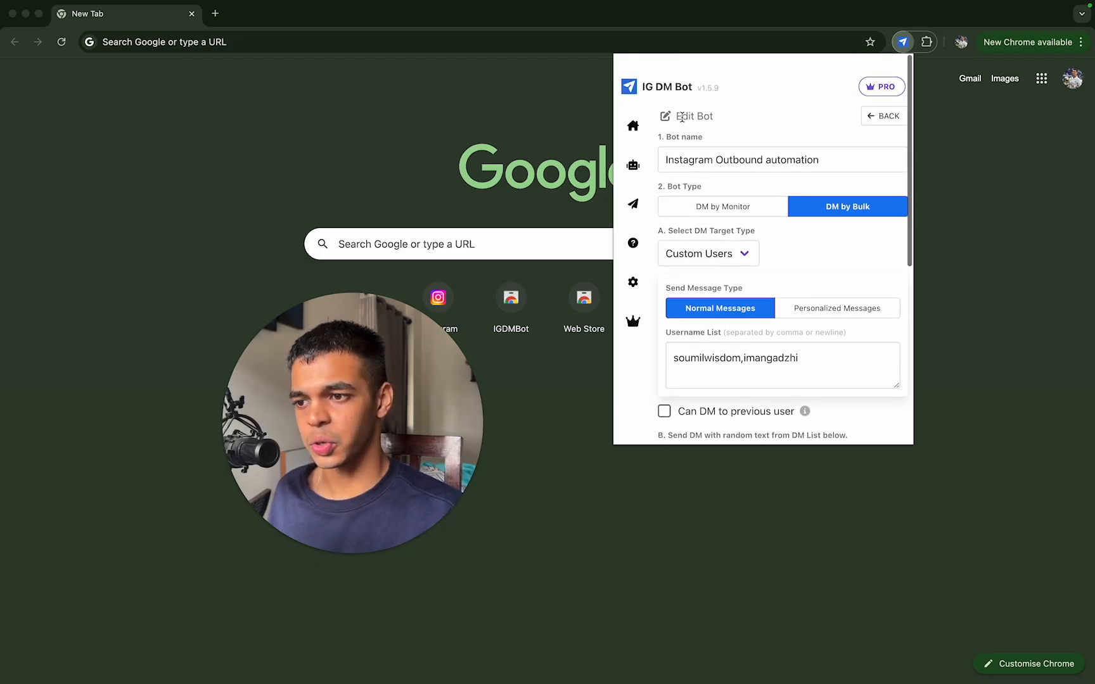
left_click(621, 157)
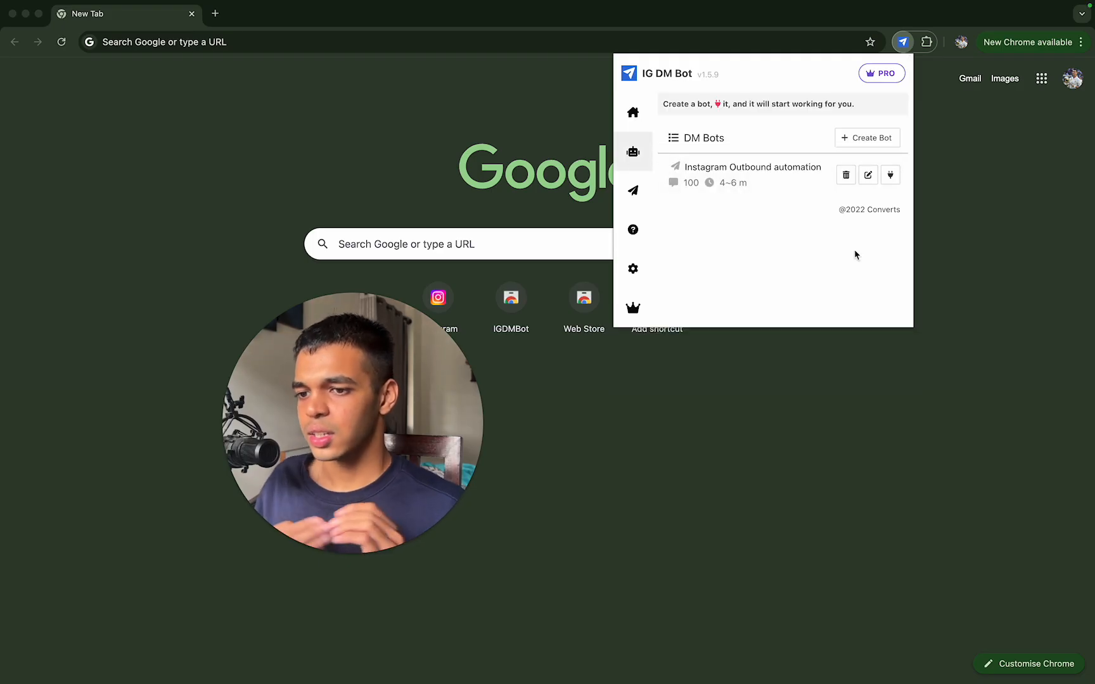
Step: Activate the Instagram Outbound automation bot and switch to the Instagram tab it opens
left_click(890, 175)
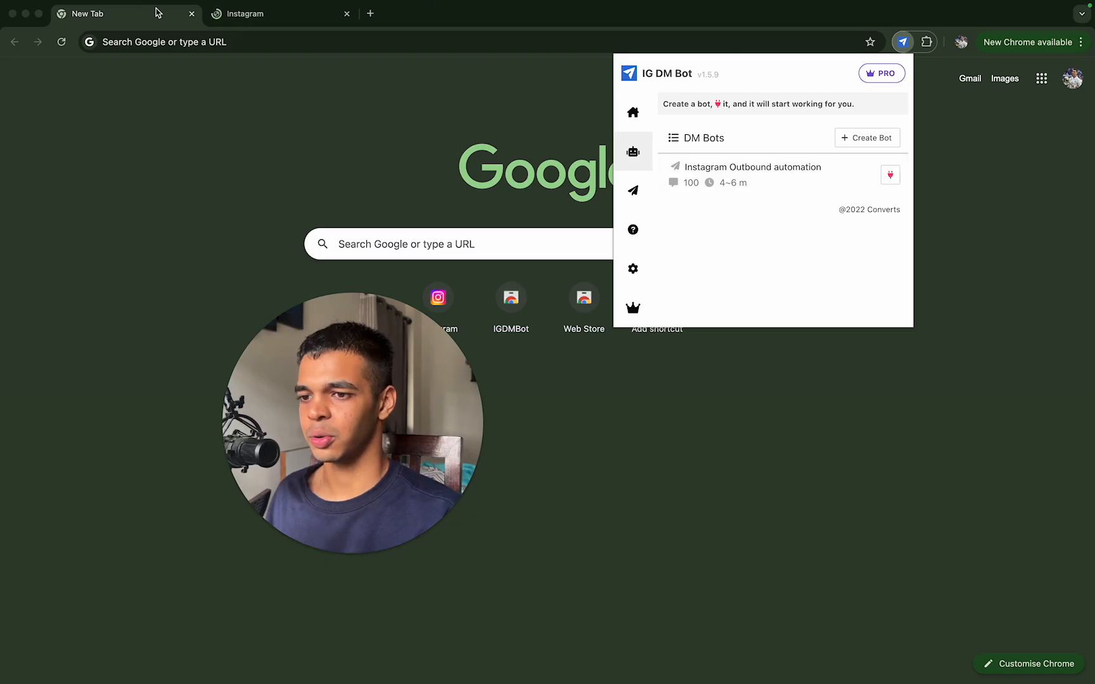
left_click(269, 13)
left_click_drag(343, 371, 939, 170)
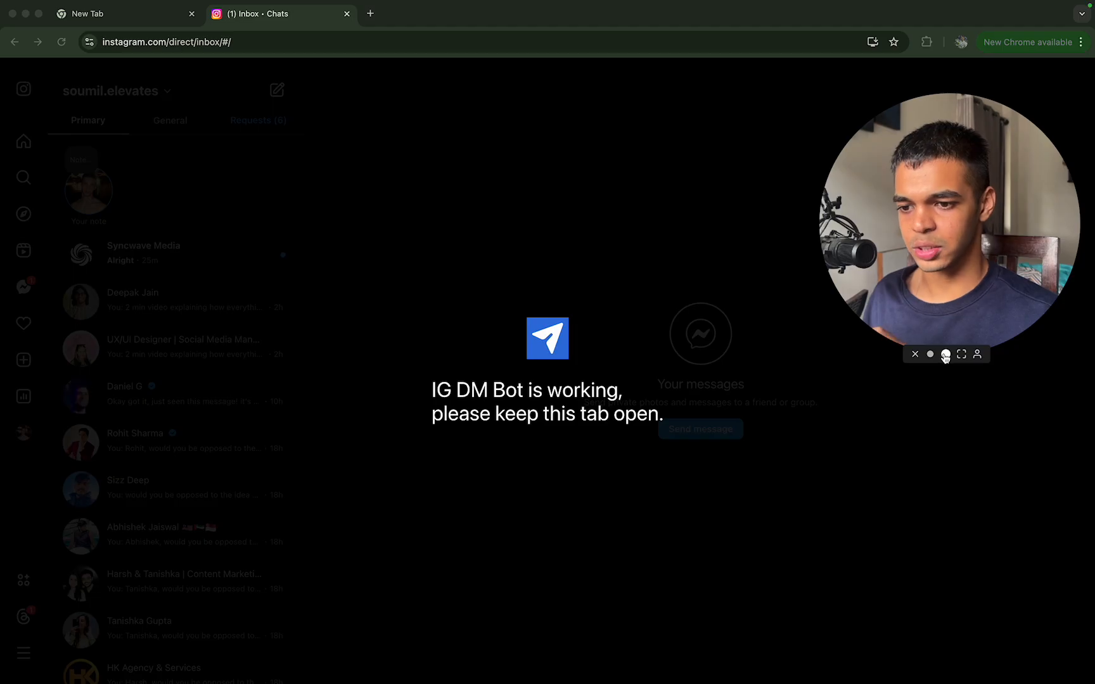
left_click(929, 354)
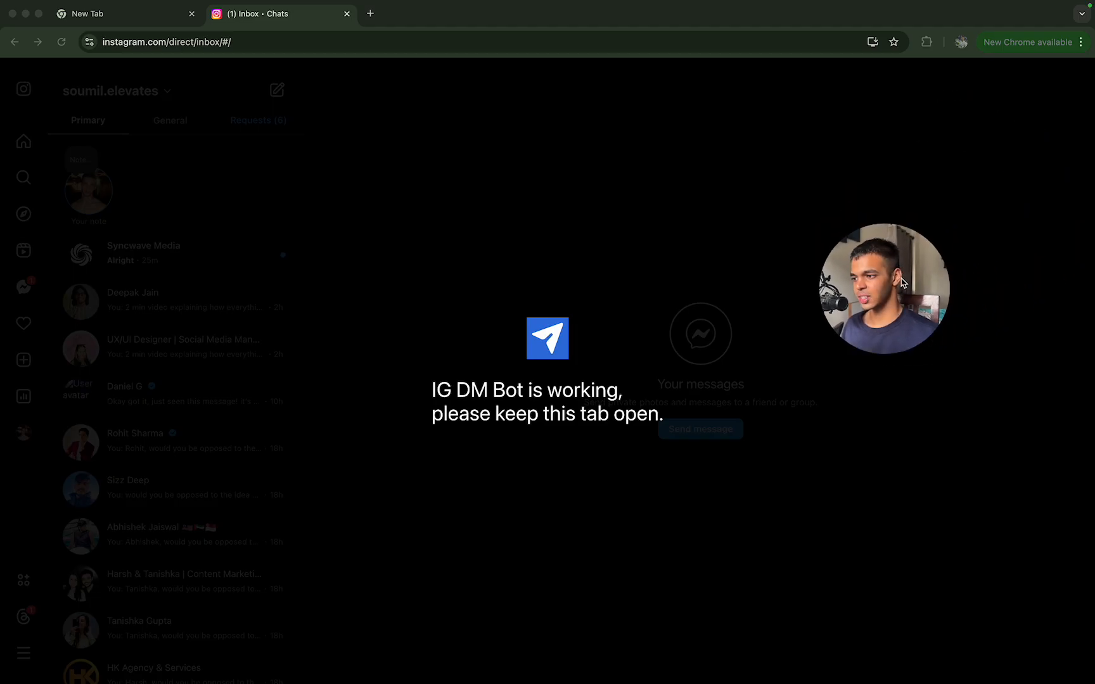
left_click_drag(920, 269, 956, 227)
key("ctrl+Up")
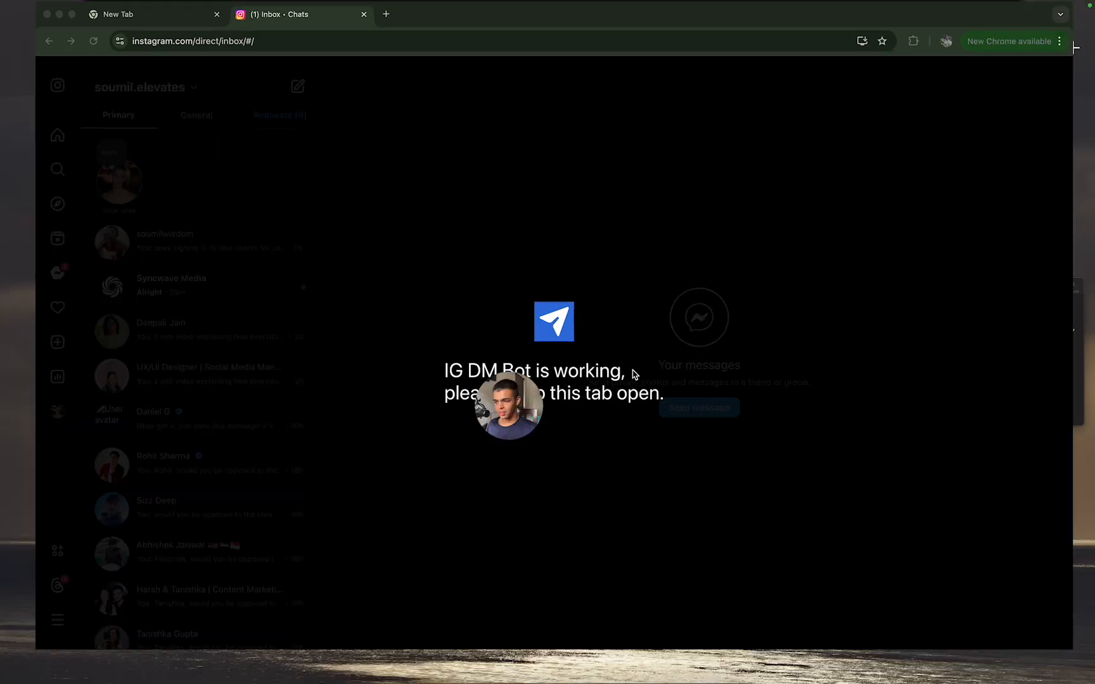
left_click(555, 71)
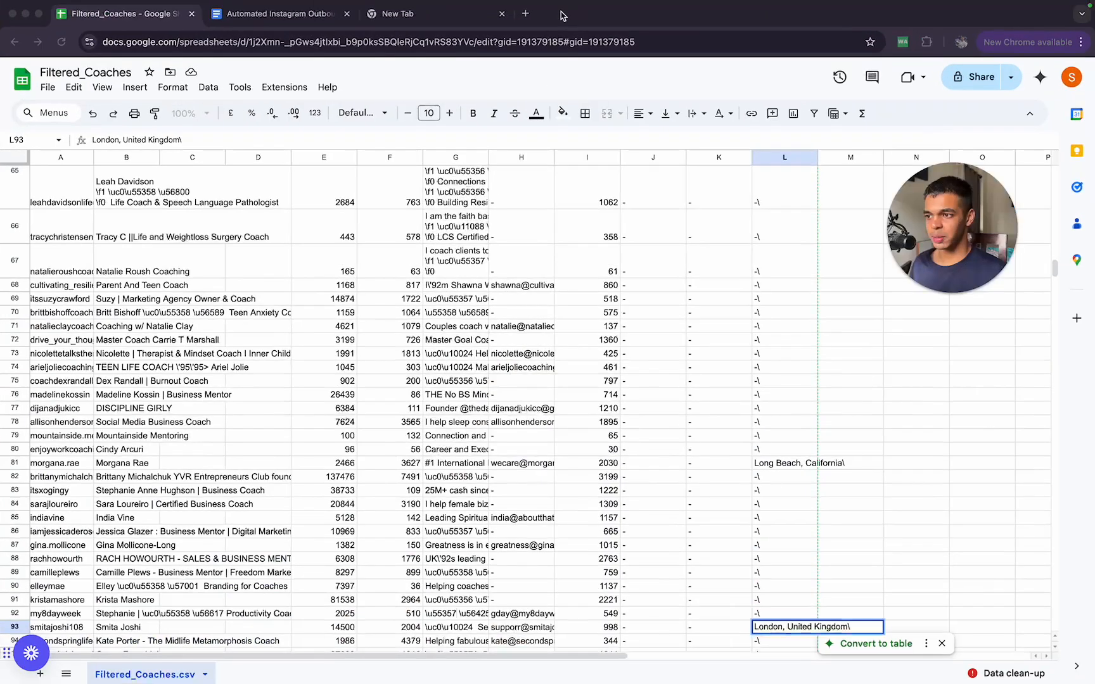
left_click(528, 14)
type("ins")
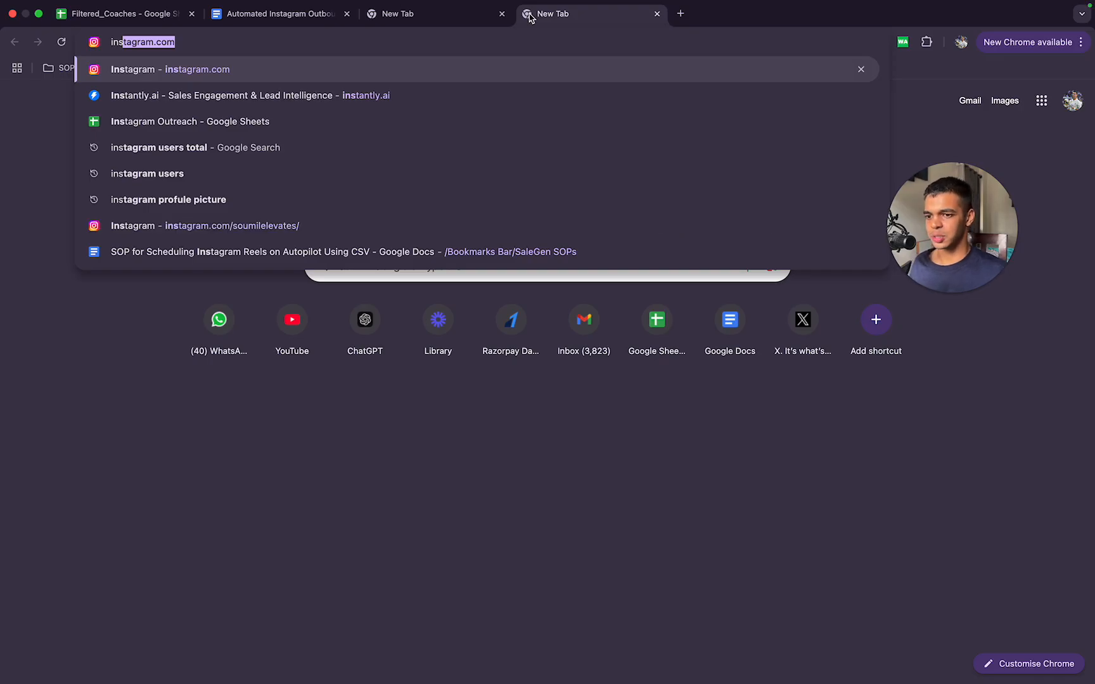
key("Return")
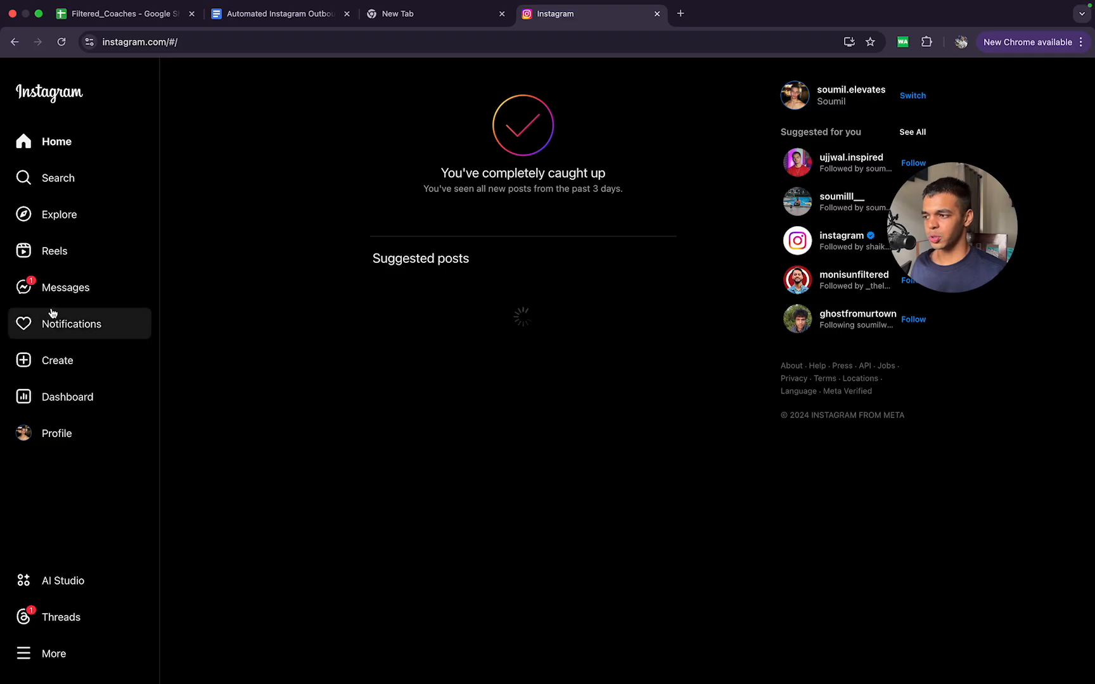
key("super+w")
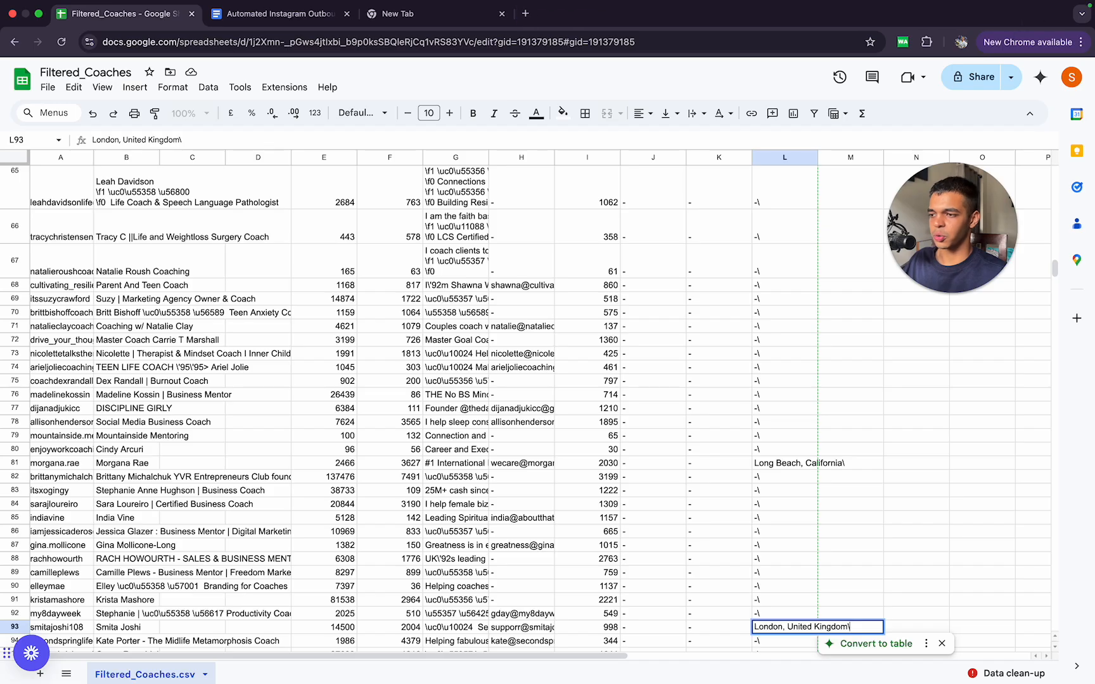
Step: Switch to the first of the other Chrome profiles and open instagram.com there
left_click(962, 41)
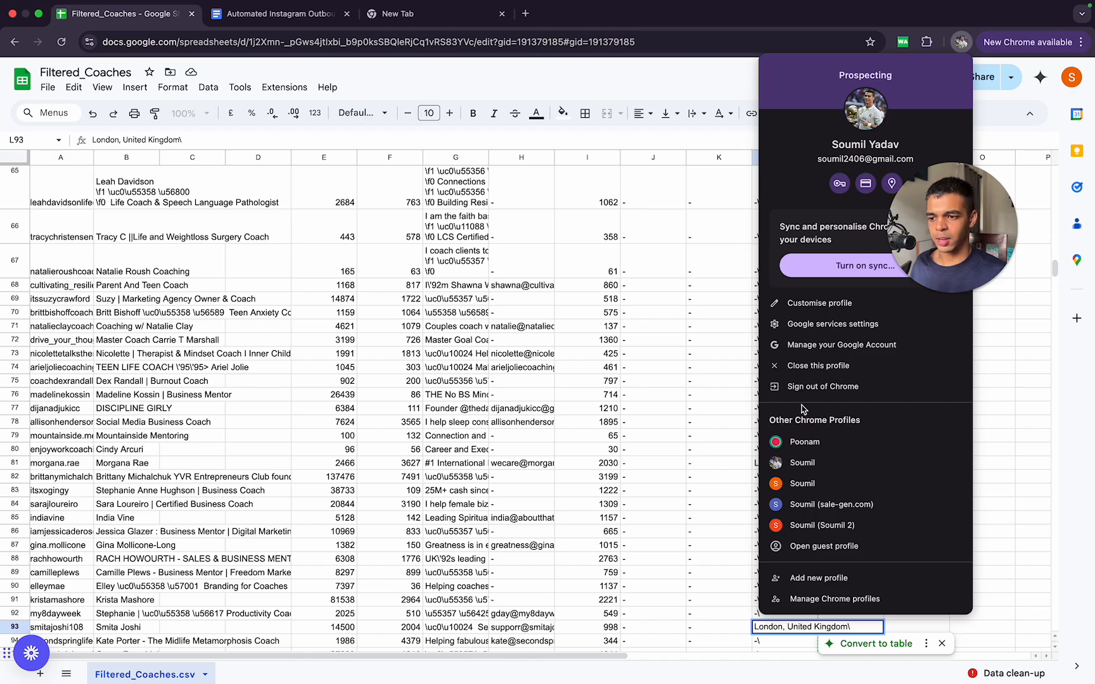
left_click(808, 443)
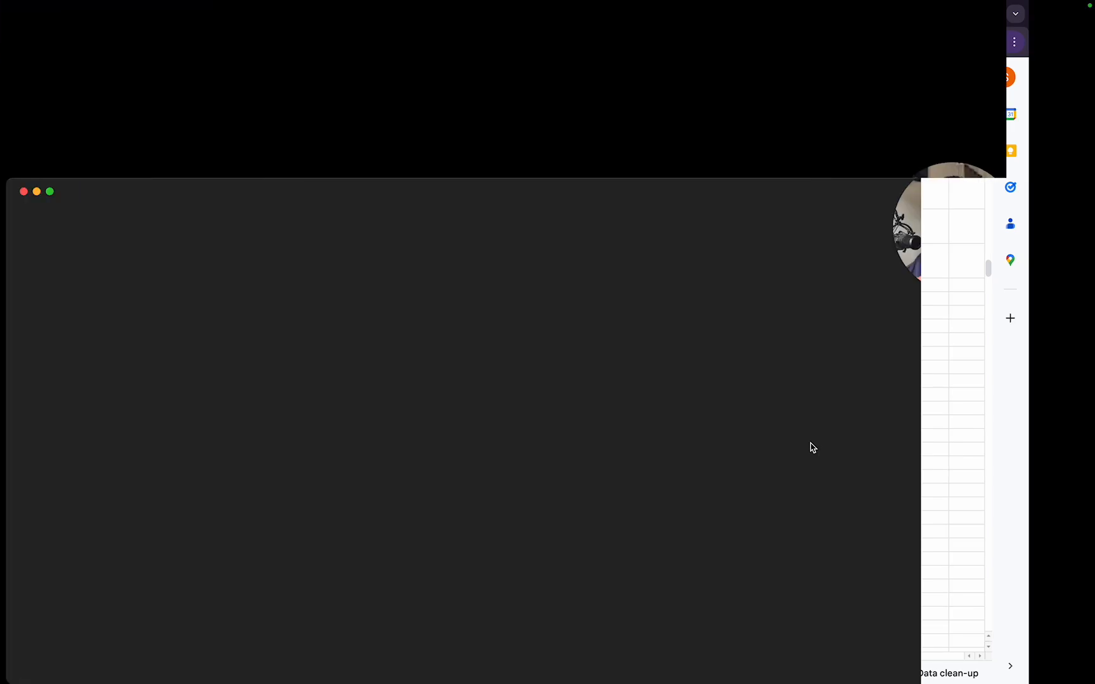
type("instagram.com/?__pwa=1")
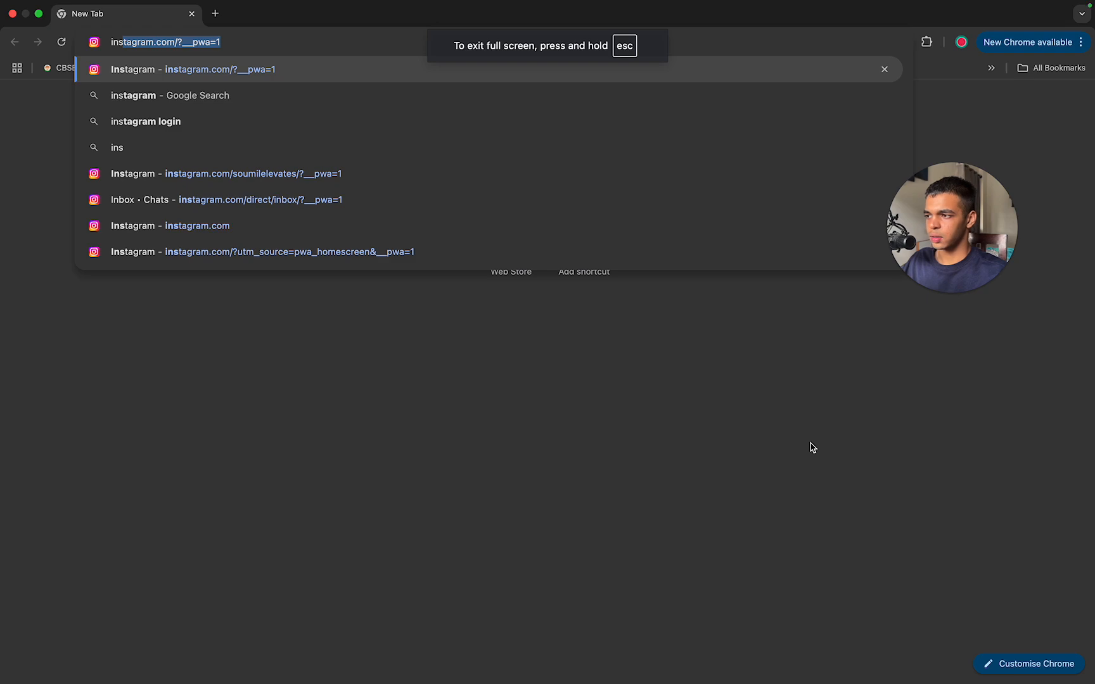
left_click(341, 227)
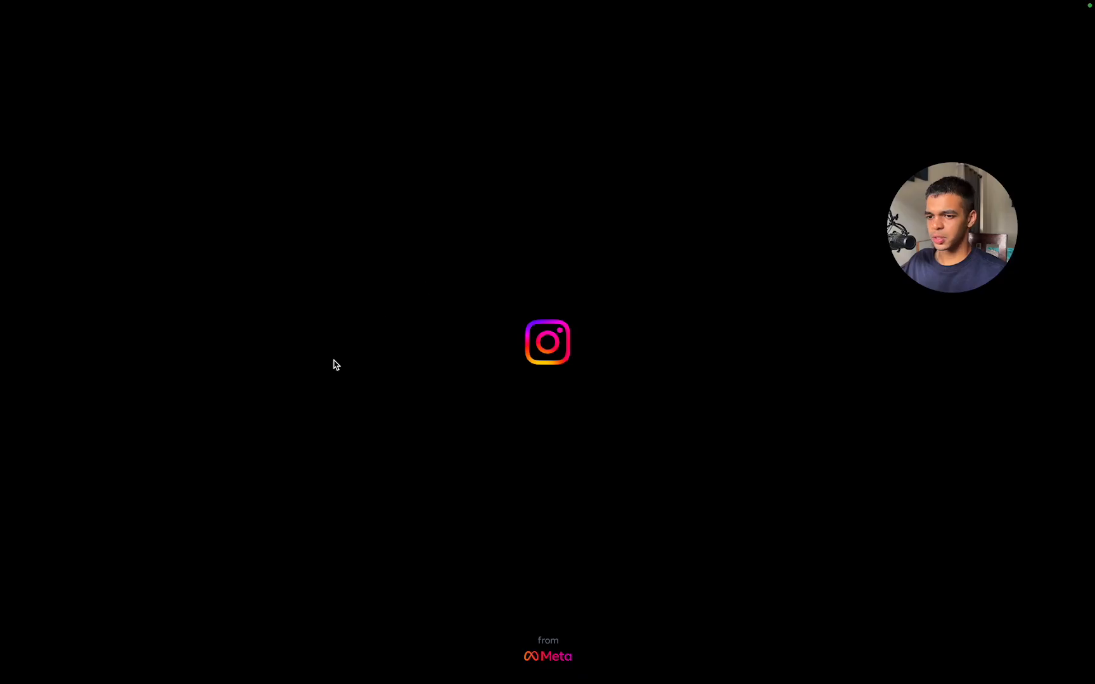
mouse_move(1092, 8)
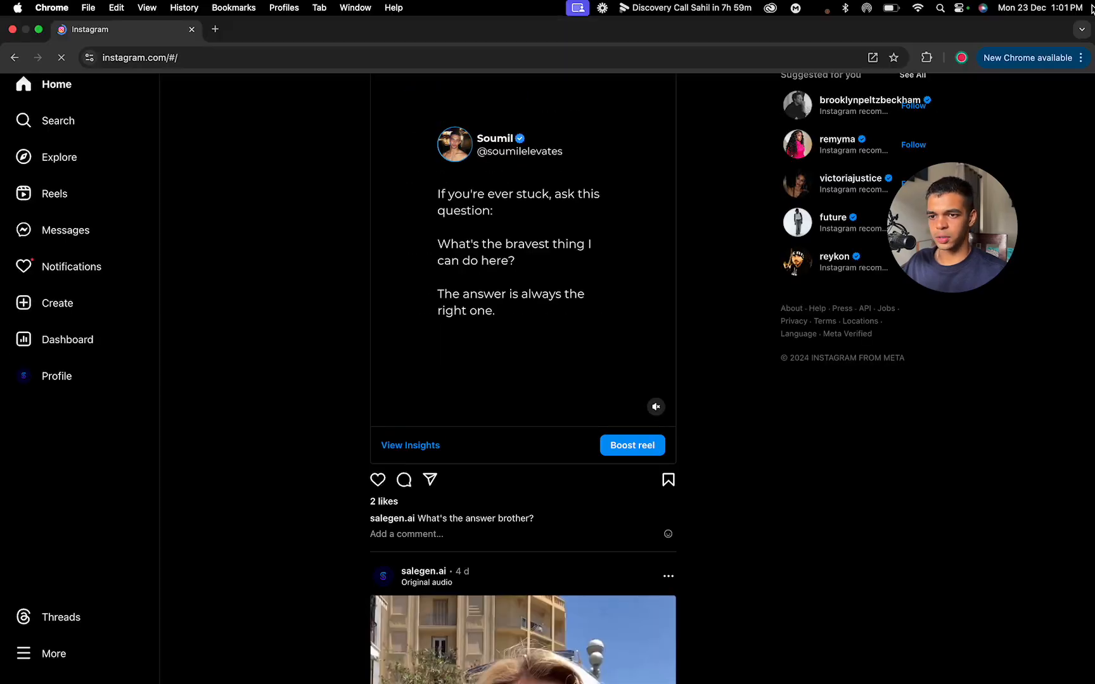
Step: Return to the Prospecting profile window, switch to the second of the similarly named Chrome profiles, and open Instagram there
key("ctrl+Left")
left_click(957, 45)
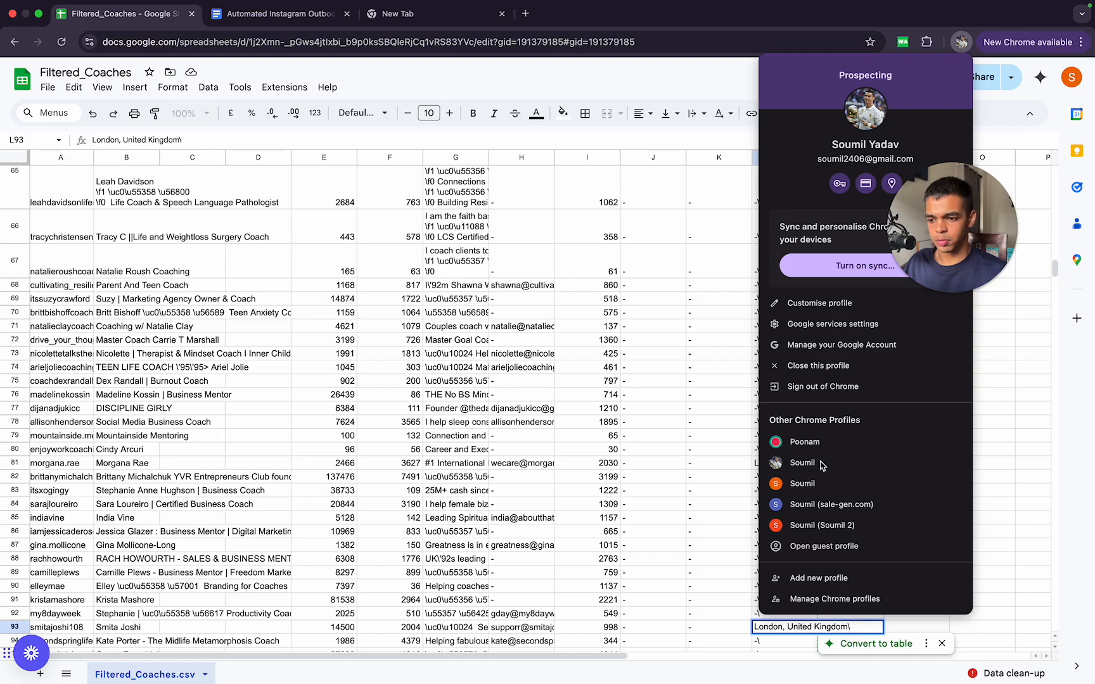
left_click(822, 485)
type("ins")
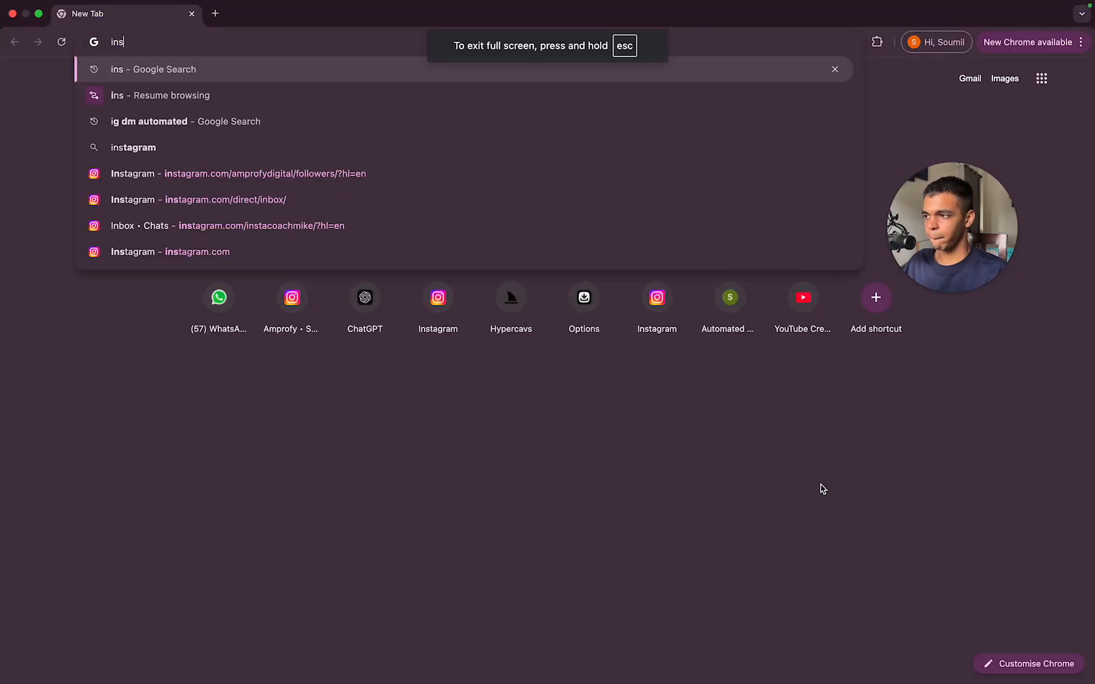
left_click(707, 184)
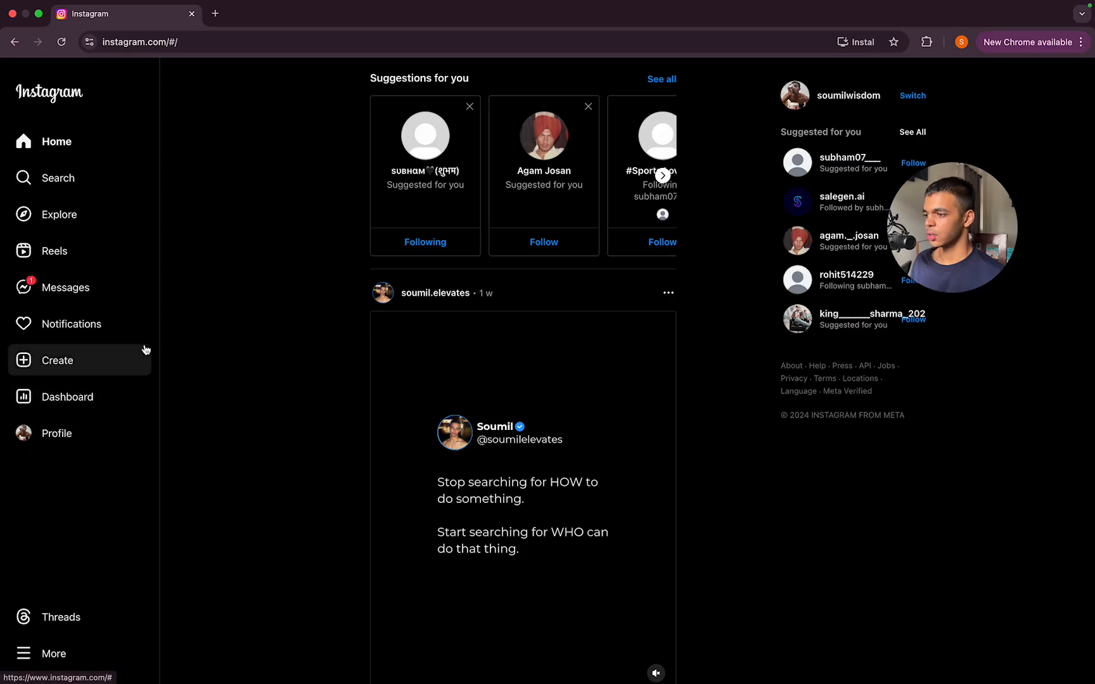
Step: Open the Instagram inbox of the soumilwisdom account and read the unread message from soumil.elevates
left_click(79, 297)
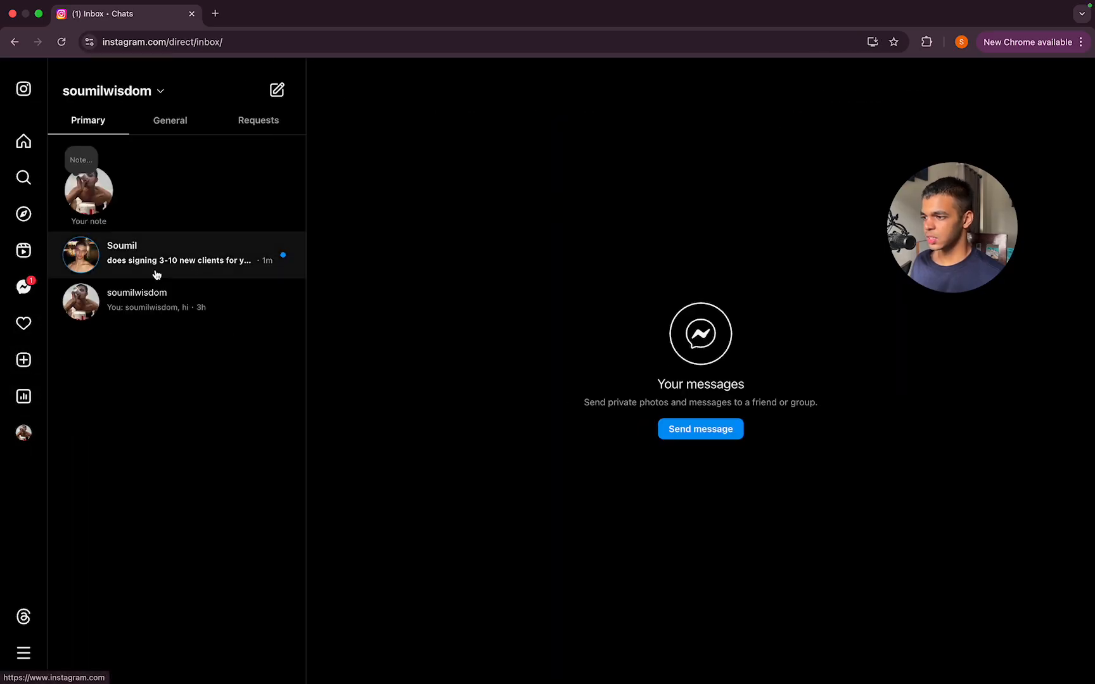
left_click(195, 276)
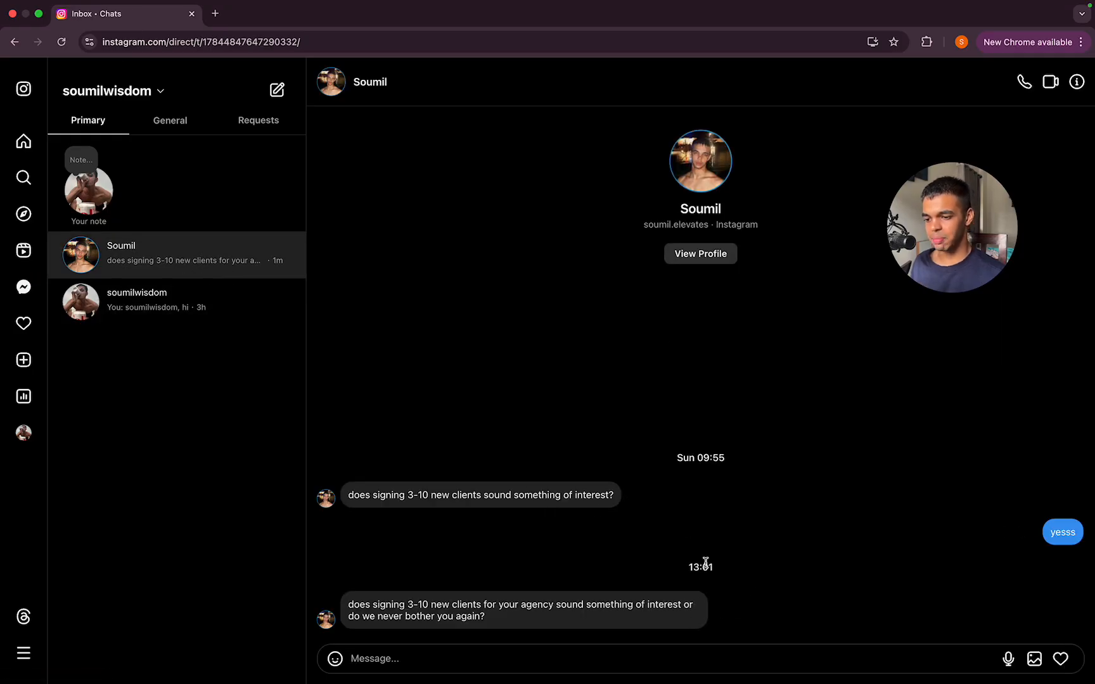
Step: Close the recipient account's Instagram tab and switch to the Chrome window where the DM bot is running
mouse_move(915, 5)
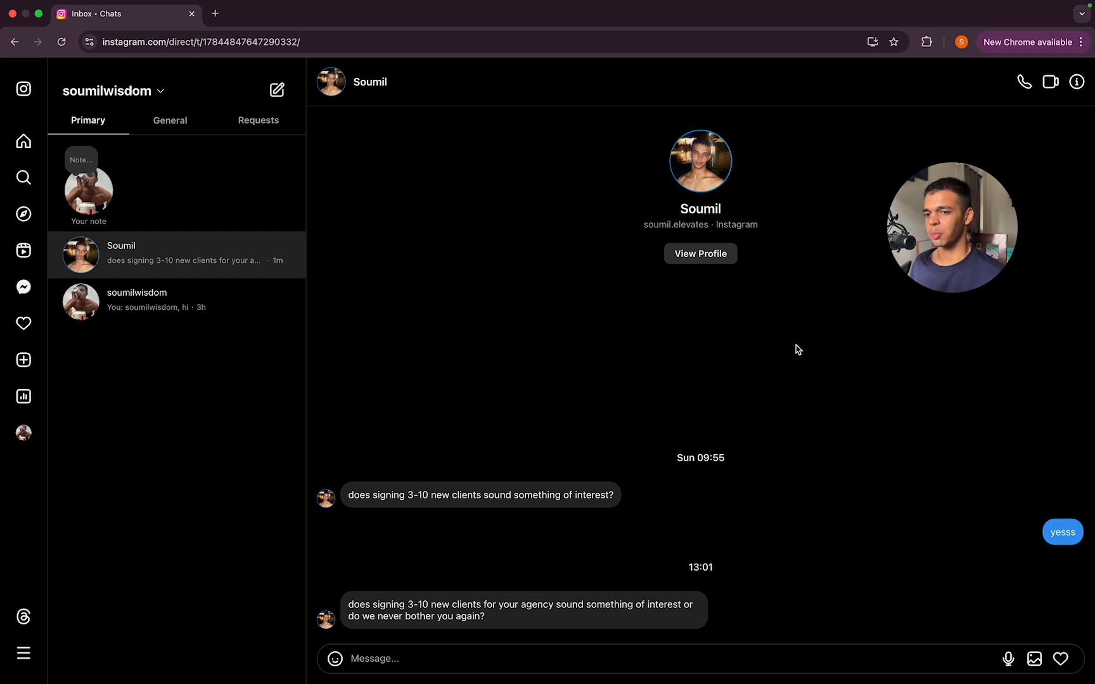
left_click(191, 14)
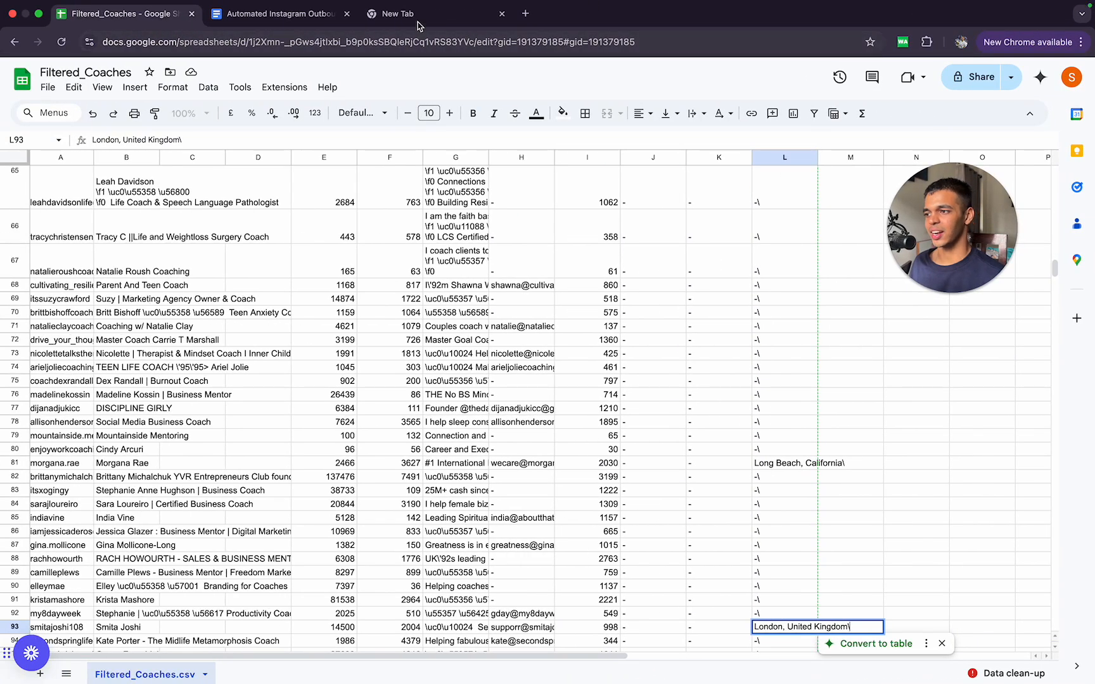
left_click(309, 19)
left_click(403, 15)
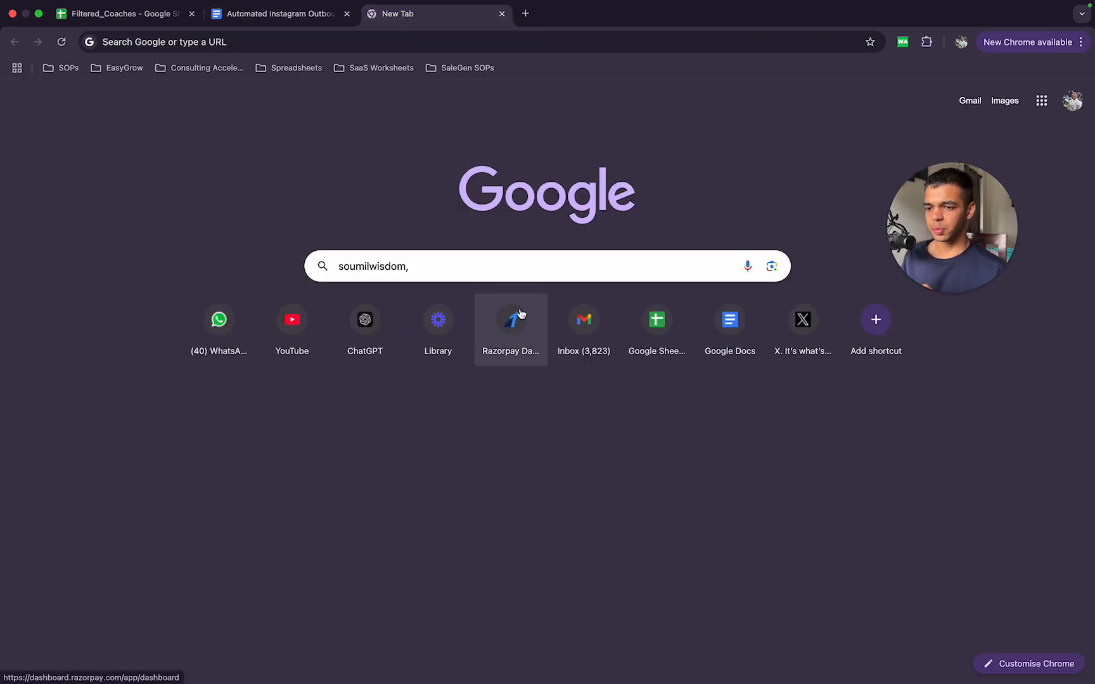
key("ctrl+Up")
left_click(680, 63)
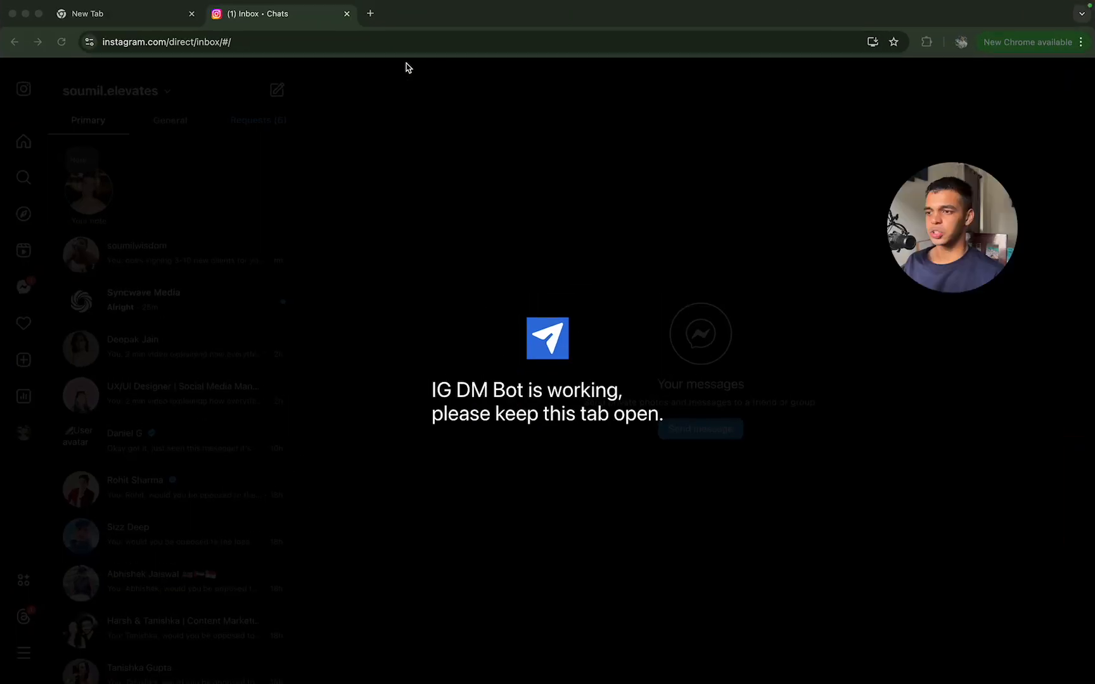
Step: Open the IGDMBot extension from the New Tab page and examine the running bot's progress, daily quota and DM history
left_click(132, 22)
left_click(926, 42)
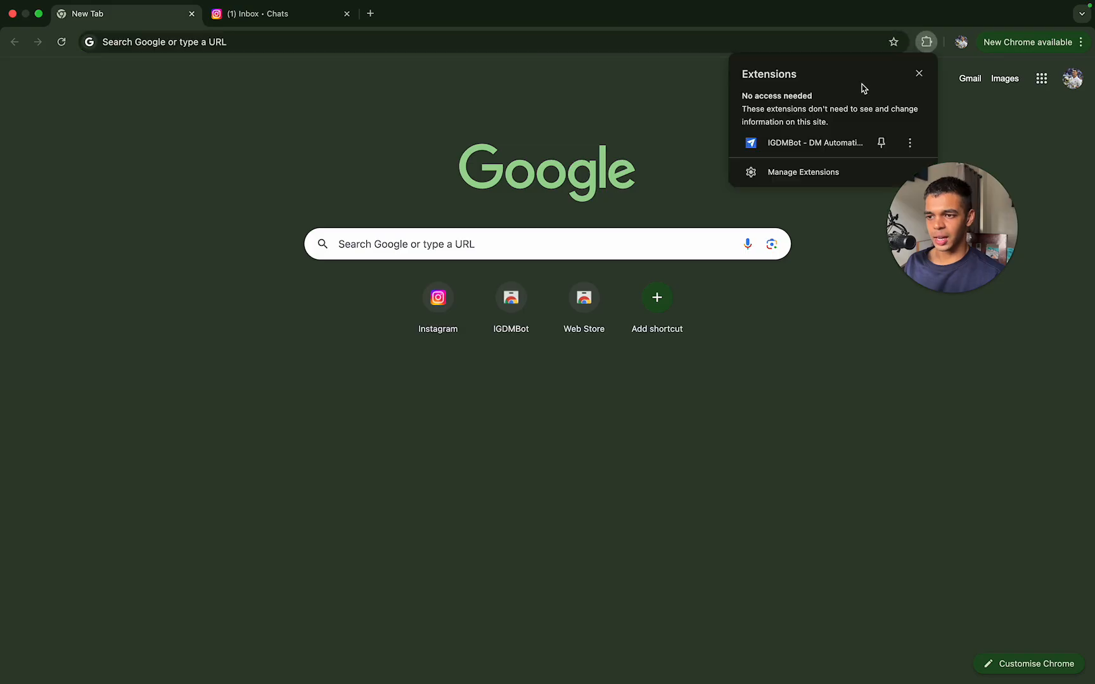
left_click(847, 143)
left_click(905, 42)
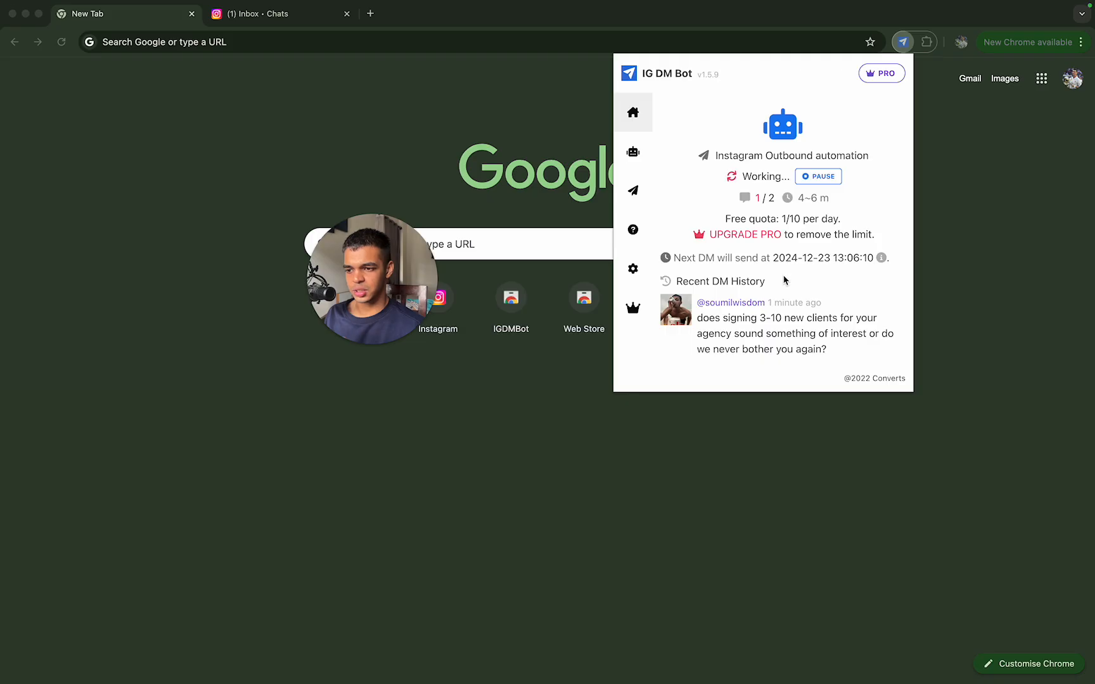
left_click(1076, 82)
left_click(1073, 79)
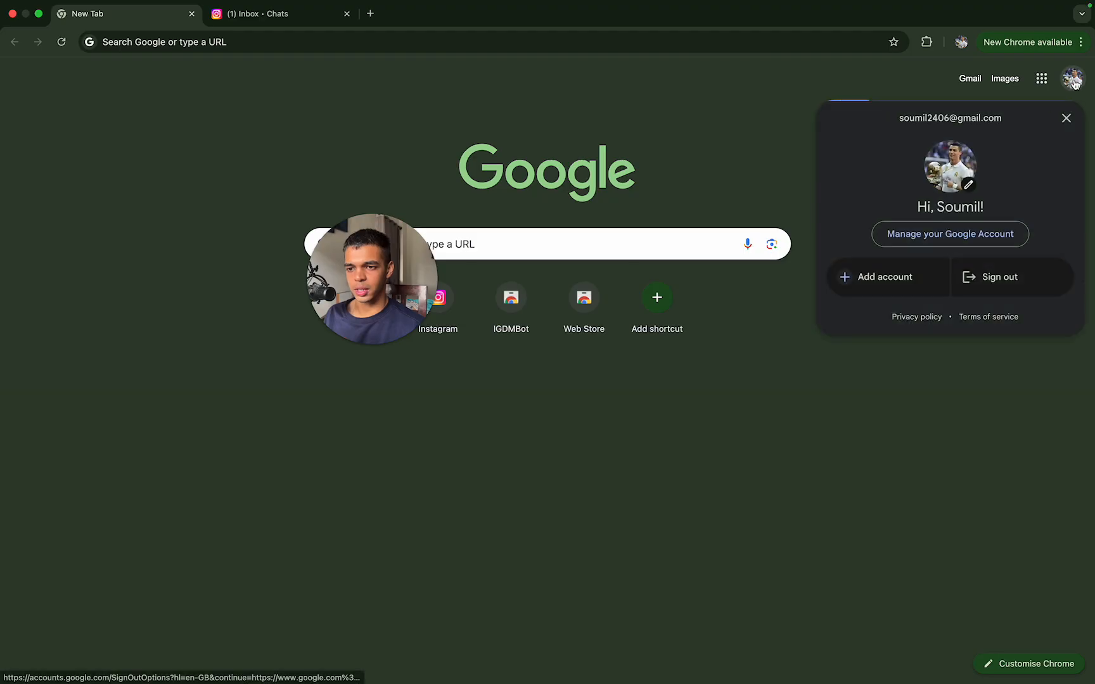
left_click(903, 71)
left_click(925, 43)
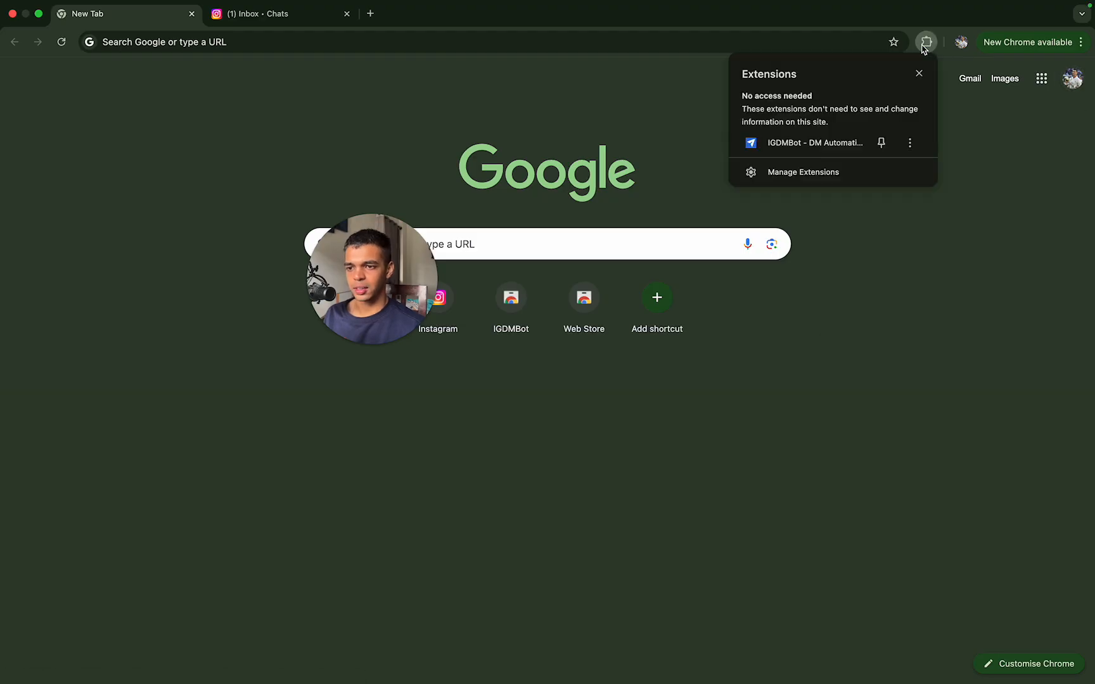
left_click(961, 42)
Step: Reopen the IGDMBot extension and deactivate the Instagram Outbound automation bot in the DM Bots list
left_click(935, 59)
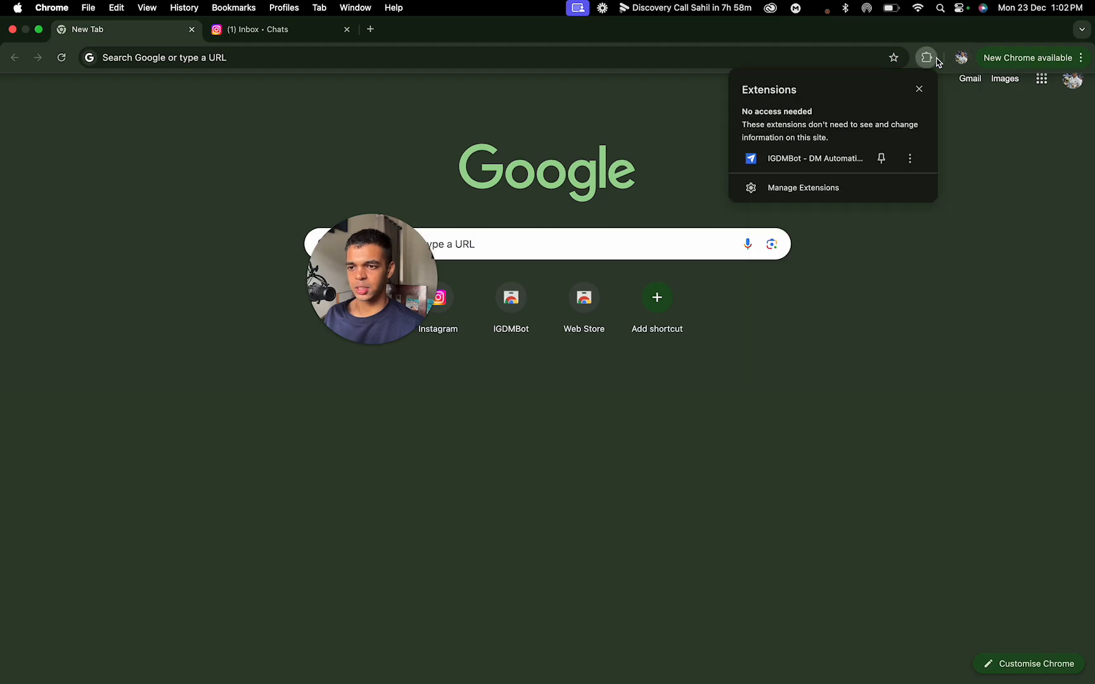
left_click(859, 158)
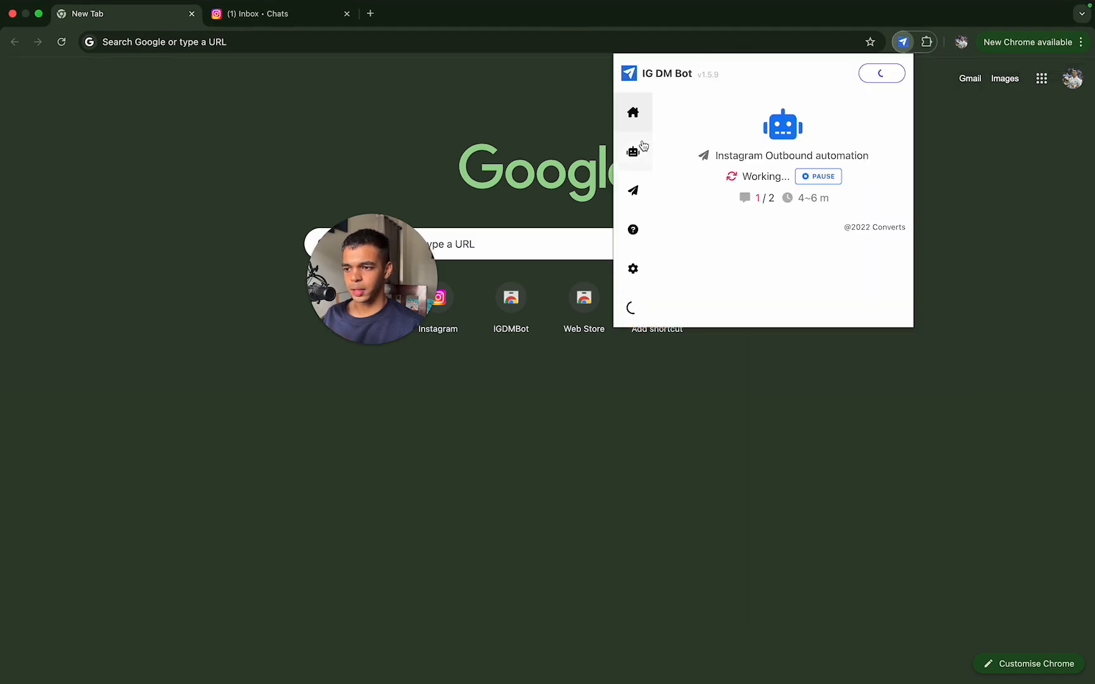
left_click(642, 148)
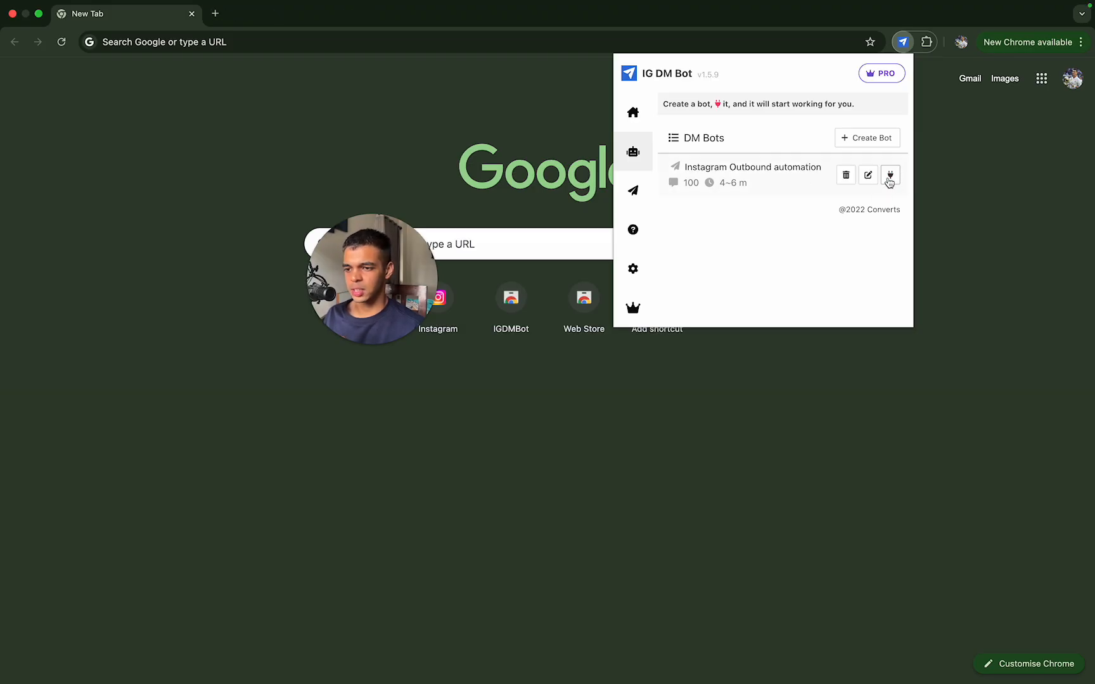
Step: Review the Instagram Outbound automation bot's username list, DM delay and group pause settings, then close the extension
left_click(872, 175)
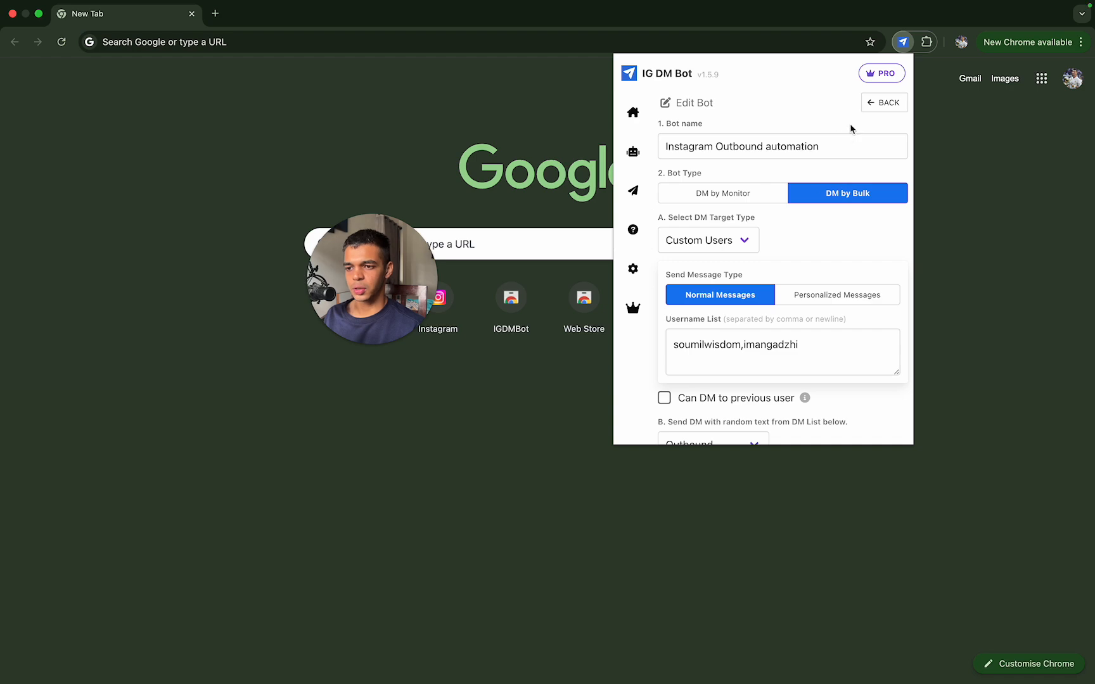
left_click(876, 103)
left_click(868, 174)
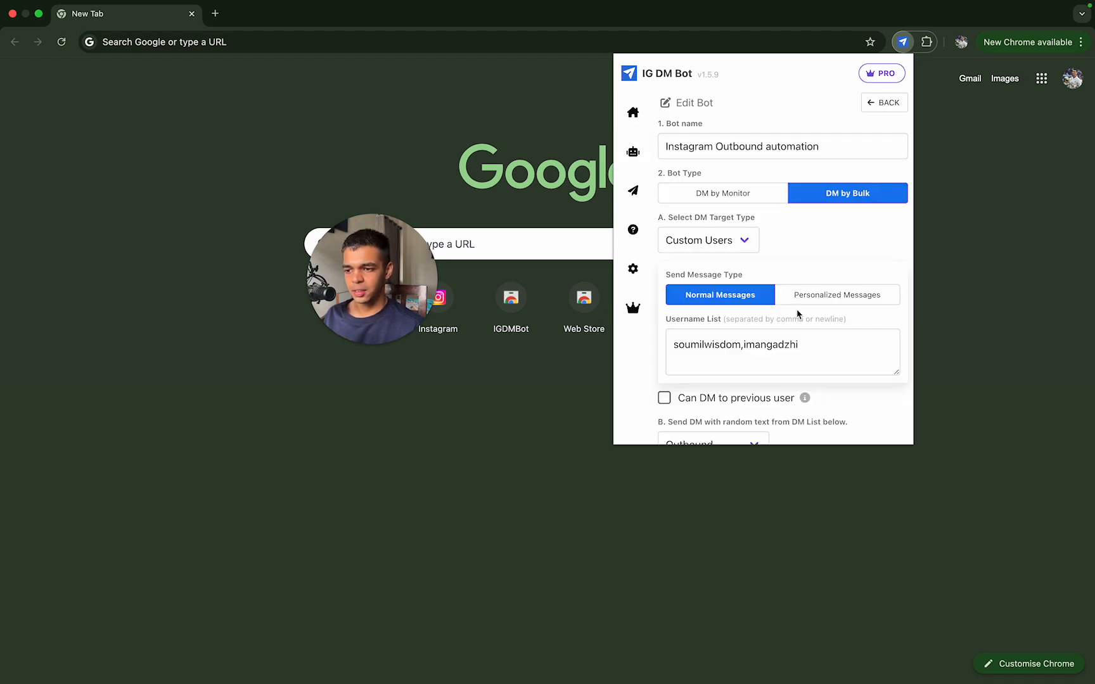
scroll(798, 314, "down", 5)
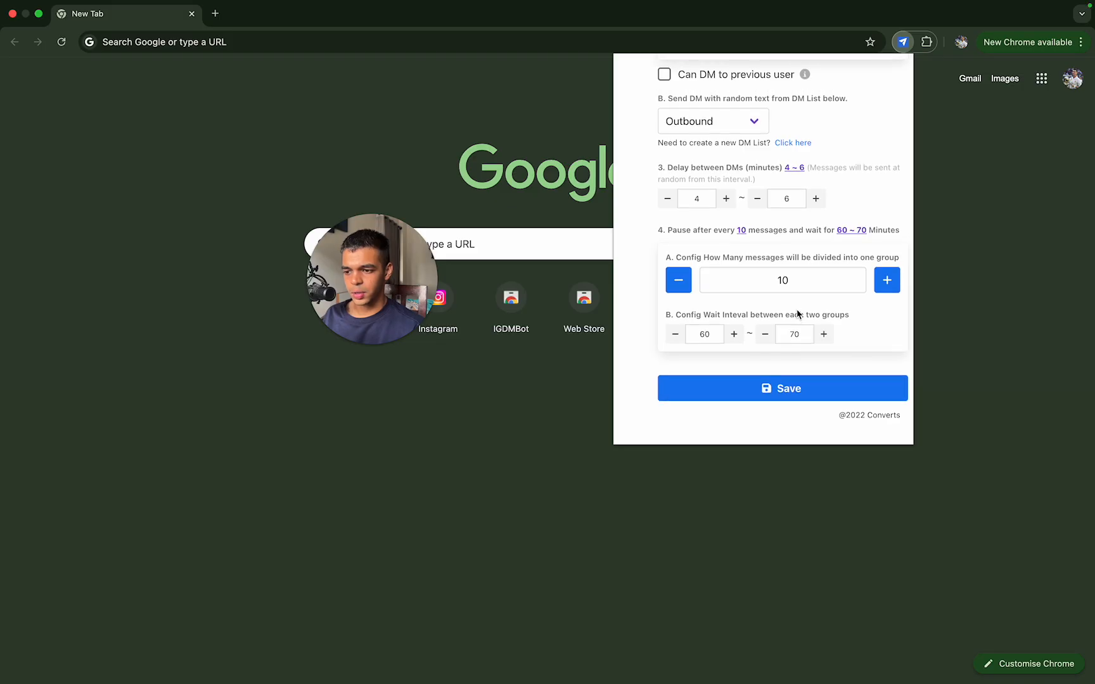
scroll(797, 308, "up", 1)
left_click(774, 293)
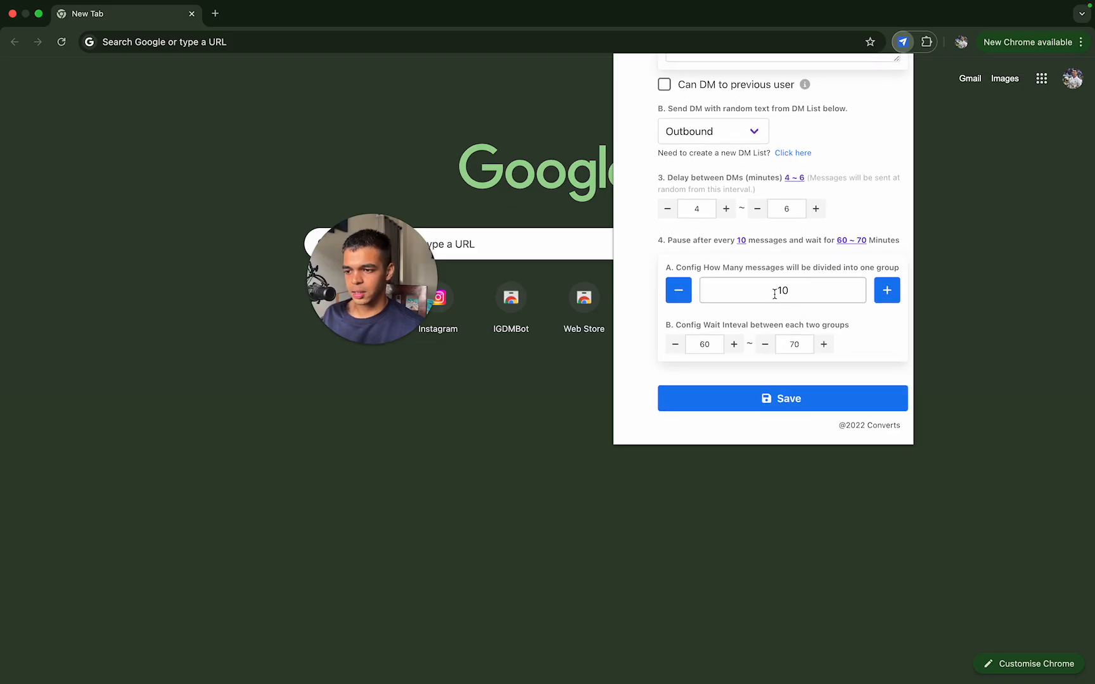
scroll(816, 285, "up", 10)
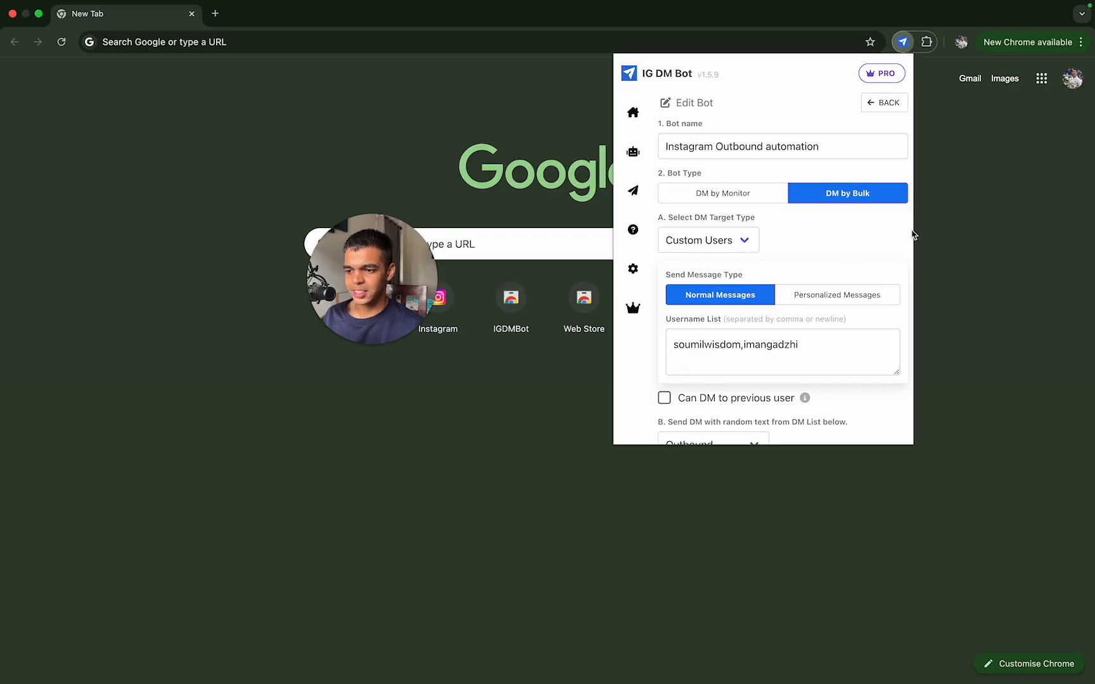
scroll(778, 328, "down", 10)
scroll(787, 347, "up", 1)
left_click(1068, 200)
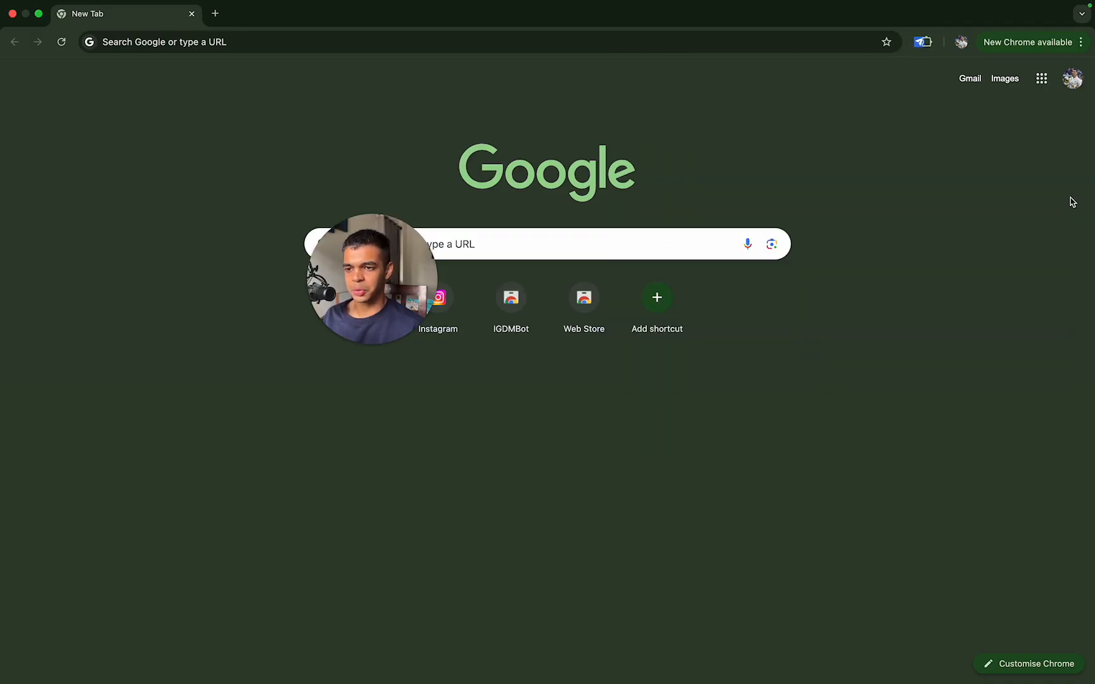
Step: Switch to the recipient account's Chrome profile, check the IGDMBot status and daily quota there, and close that window
left_click(960, 42)
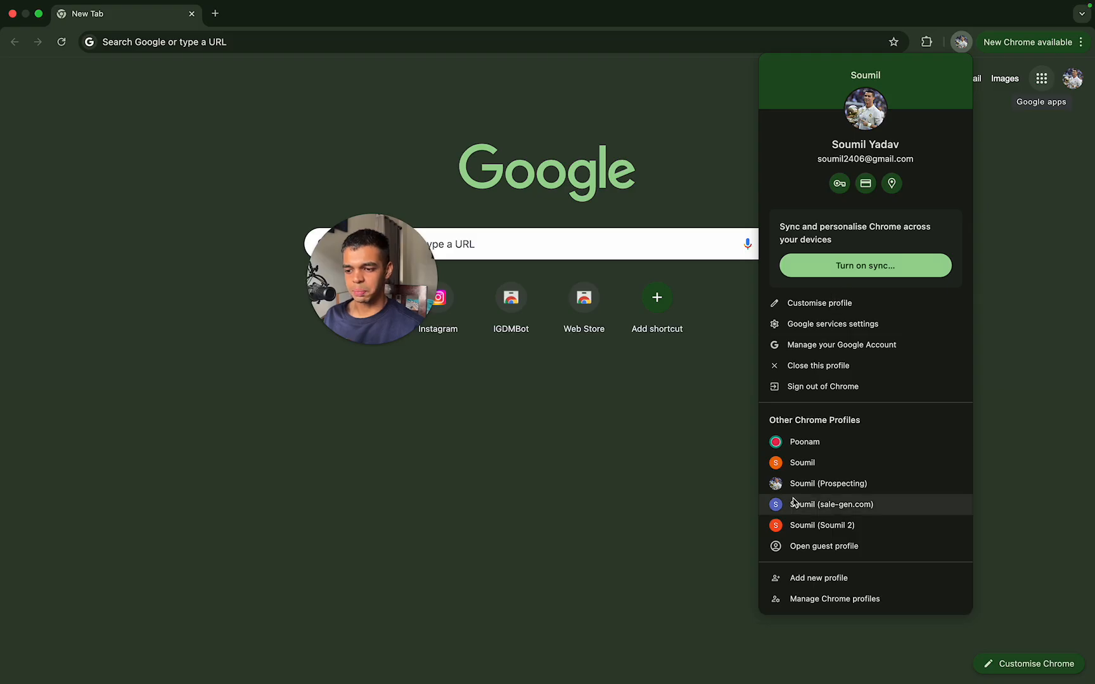
left_click(831, 462)
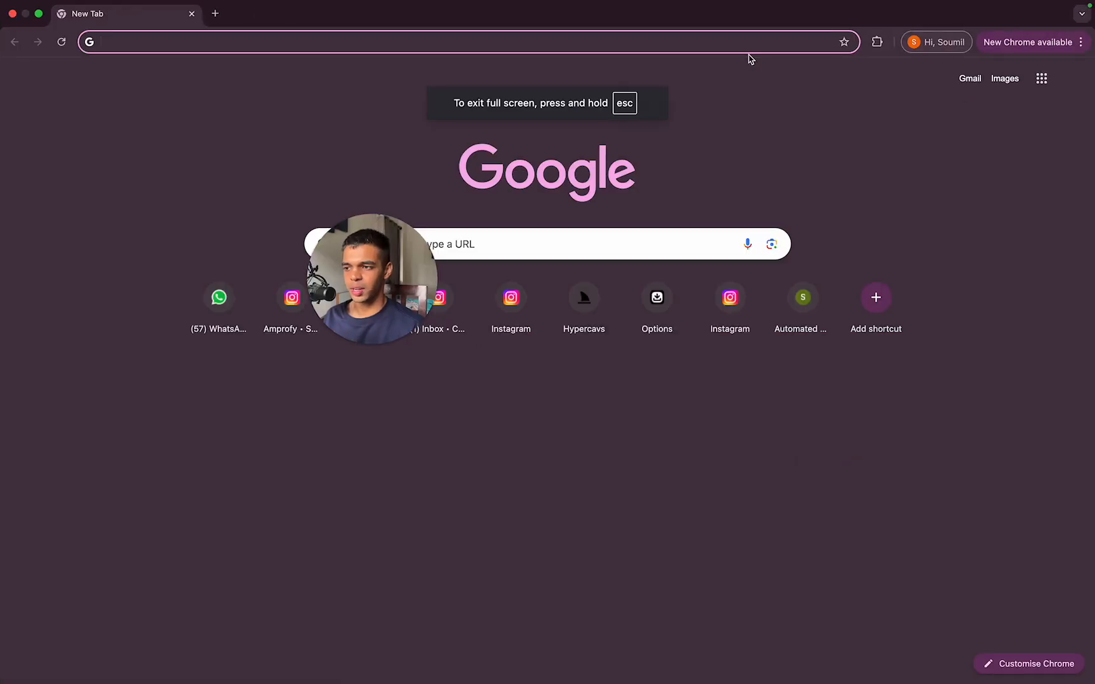
left_click(876, 42)
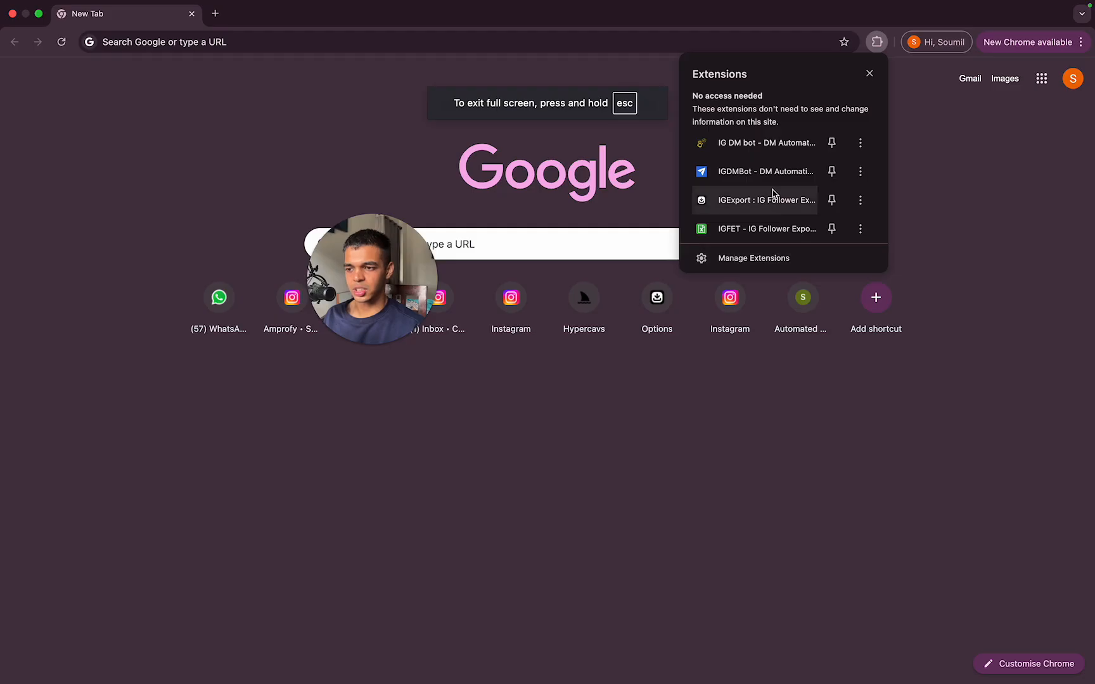
left_click(778, 173)
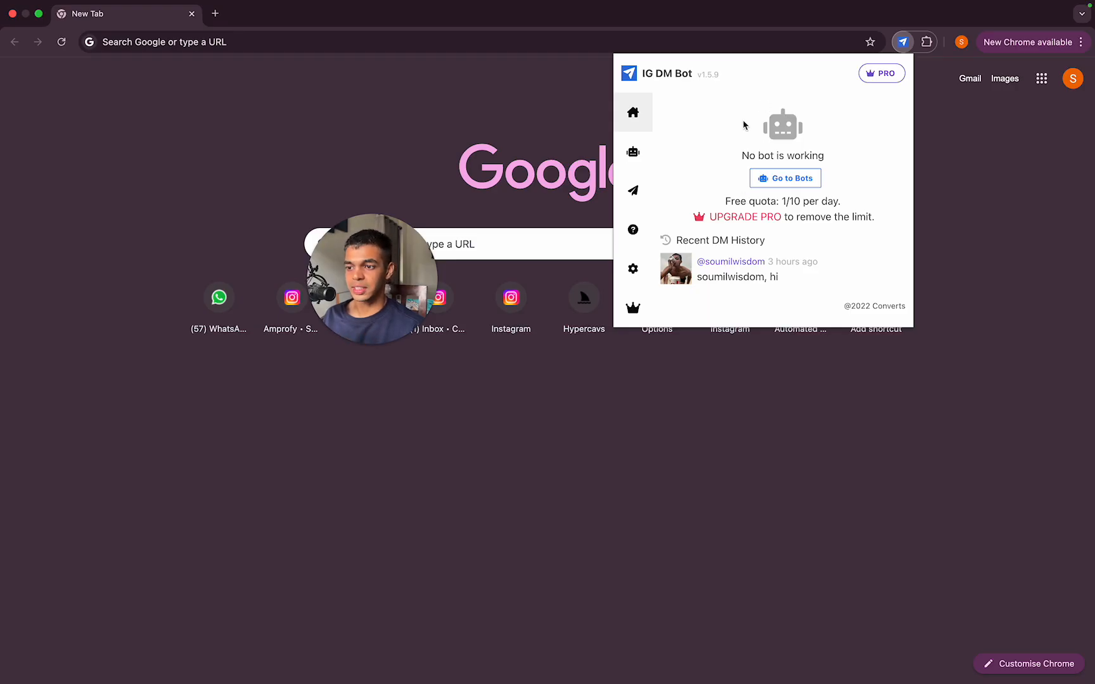
left_click(908, 43)
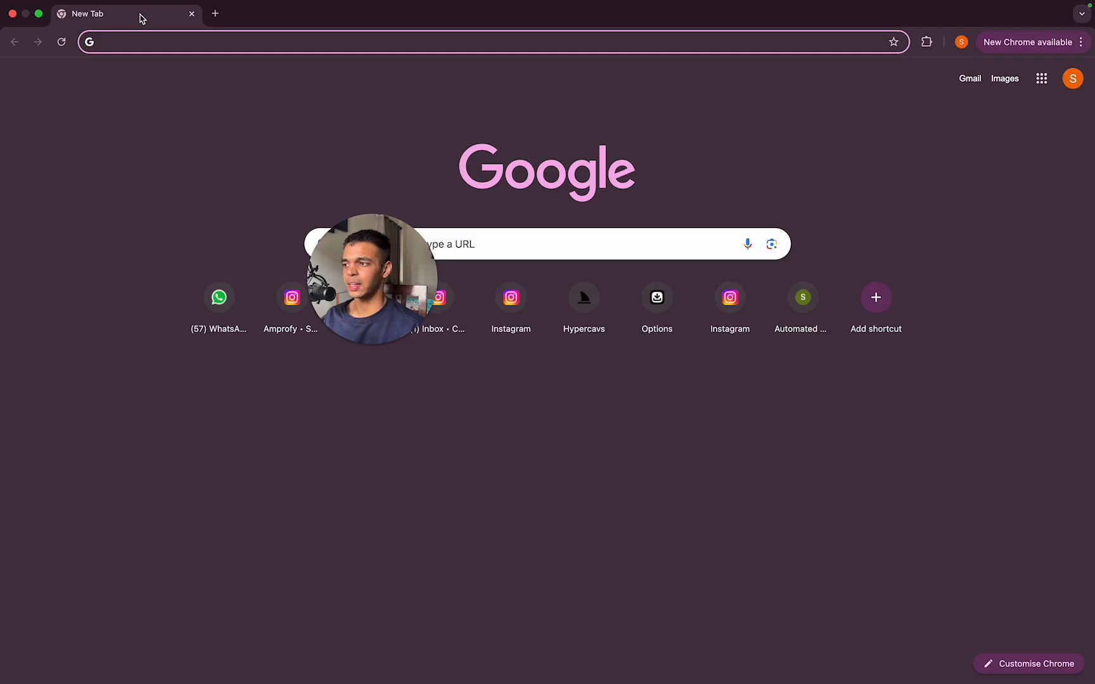
left_click(192, 14)
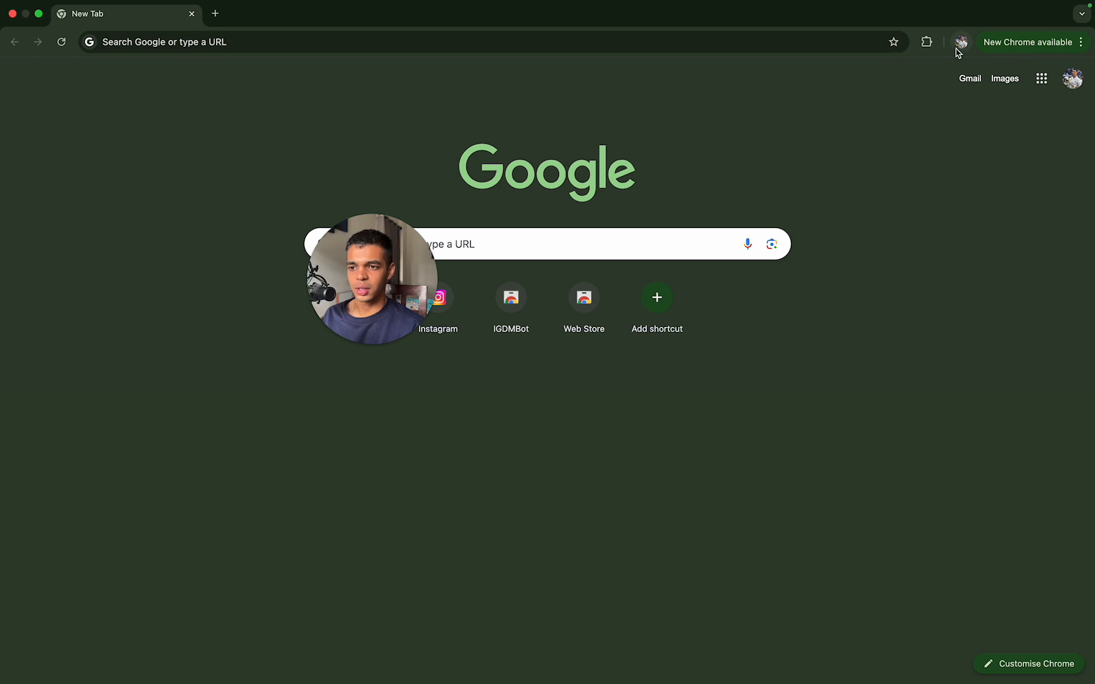
Step: Check the IGDMBot extension's daily quota and recent DM history in the sender's Chrome profile, then close it
left_click(928, 44)
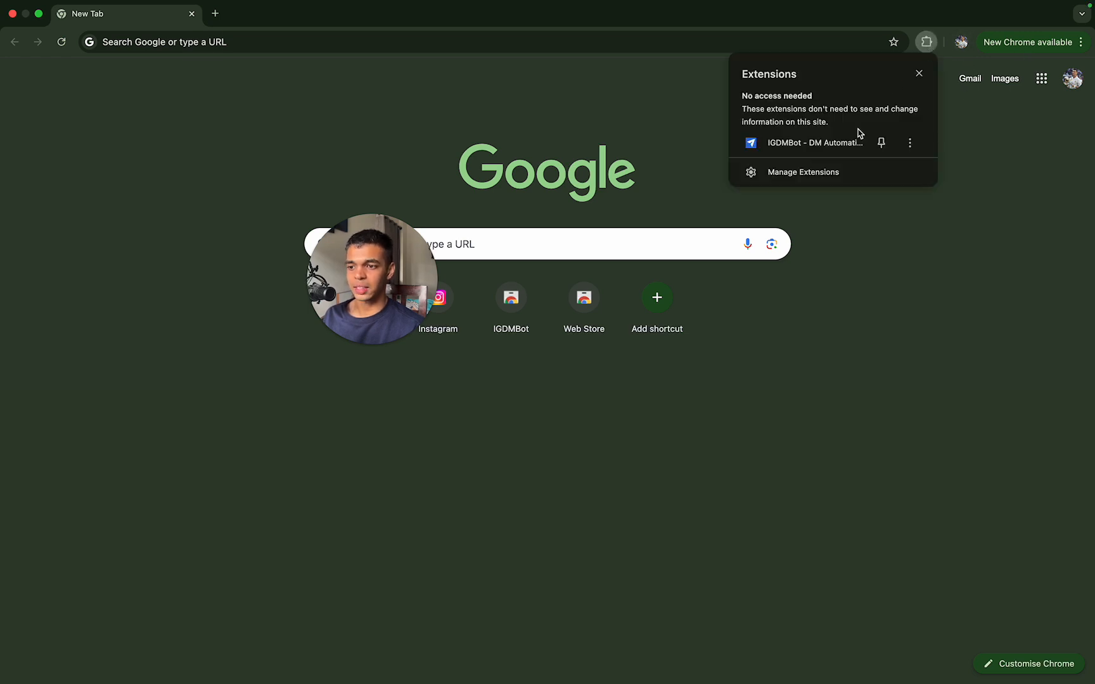
left_click(827, 145)
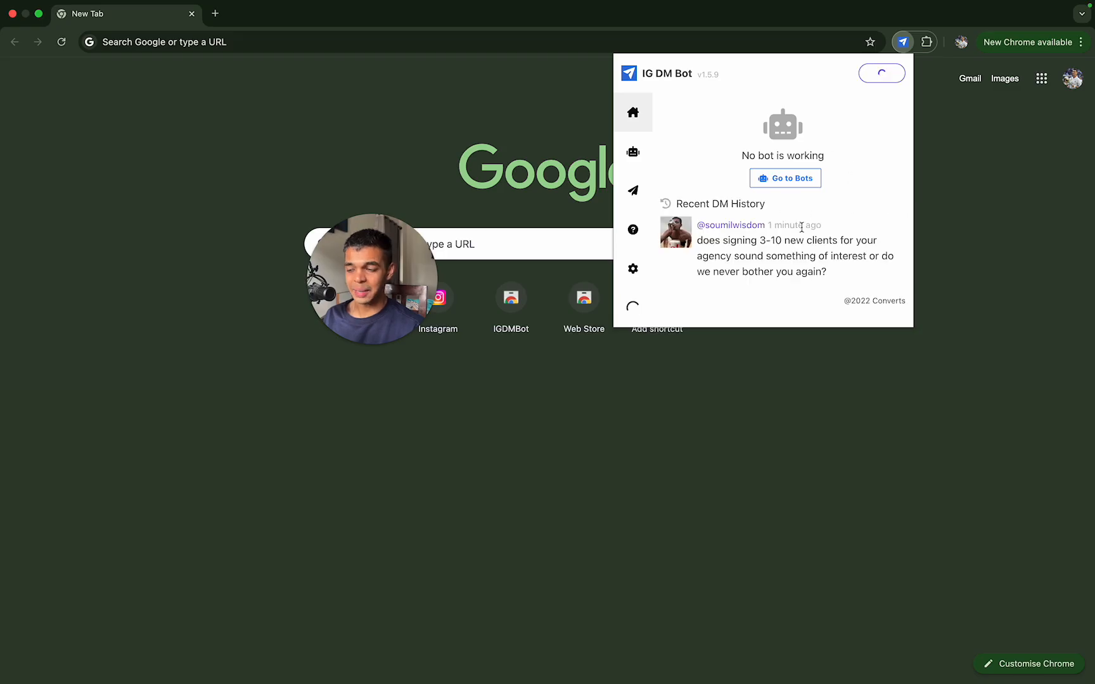
left_click(910, 43)
Step: View the list of other Chrome profiles available for switching accounts, then close it
left_click(960, 43)
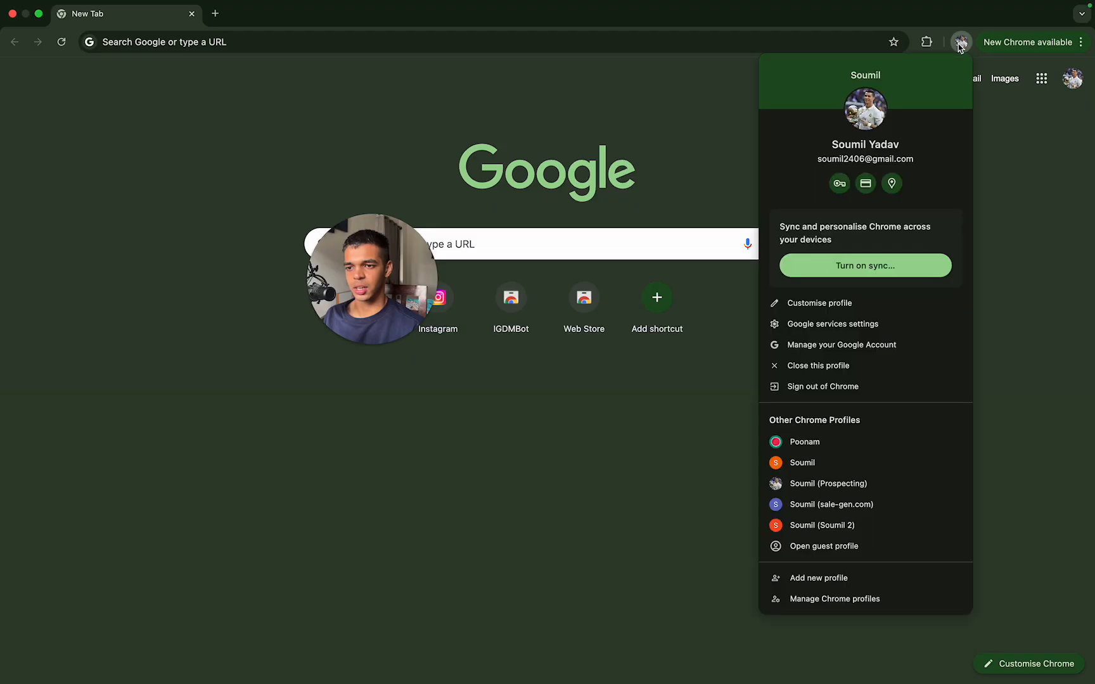
left_click(960, 43)
left_click(961, 43)
left_click(960, 43)
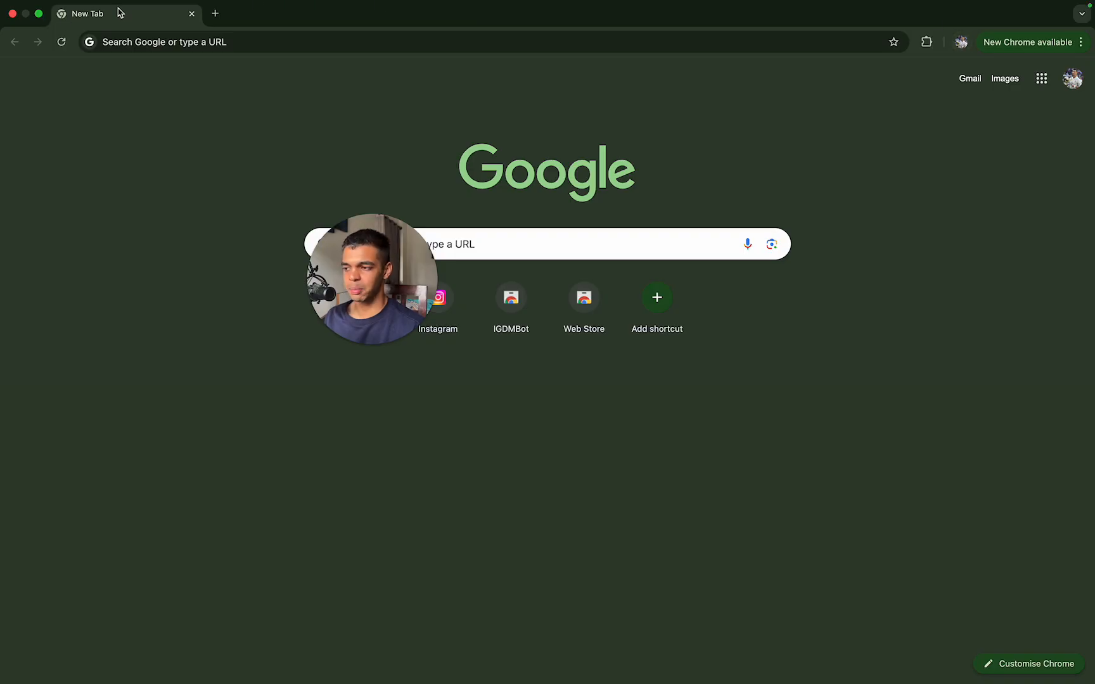
Step: Close the sender profile's New Tab and show Step 4: Paid Automation Setup in the Automated Instagram Outbound System SOP document
left_click(192, 14)
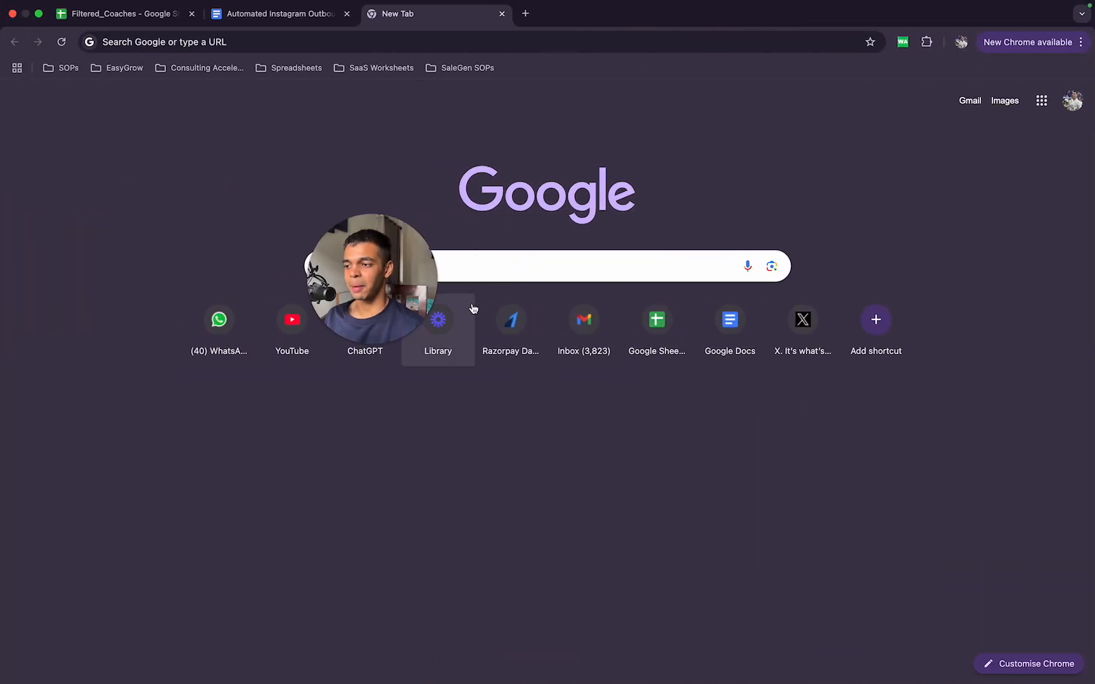
left_click(305, 17)
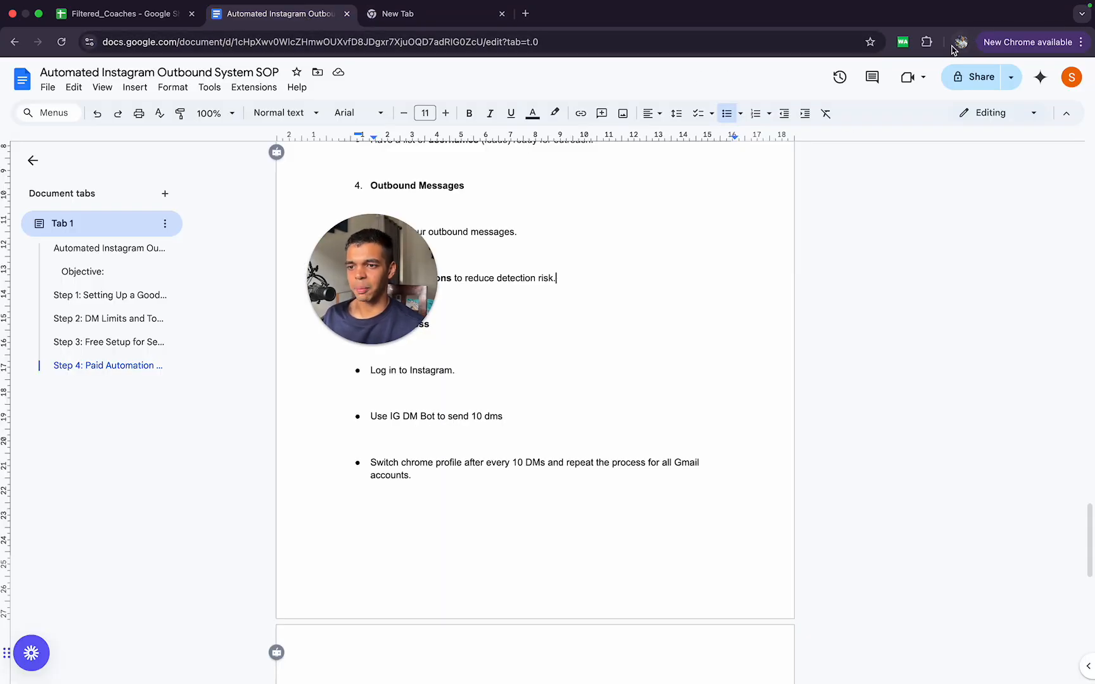
scroll(499, 342, "up", 12)
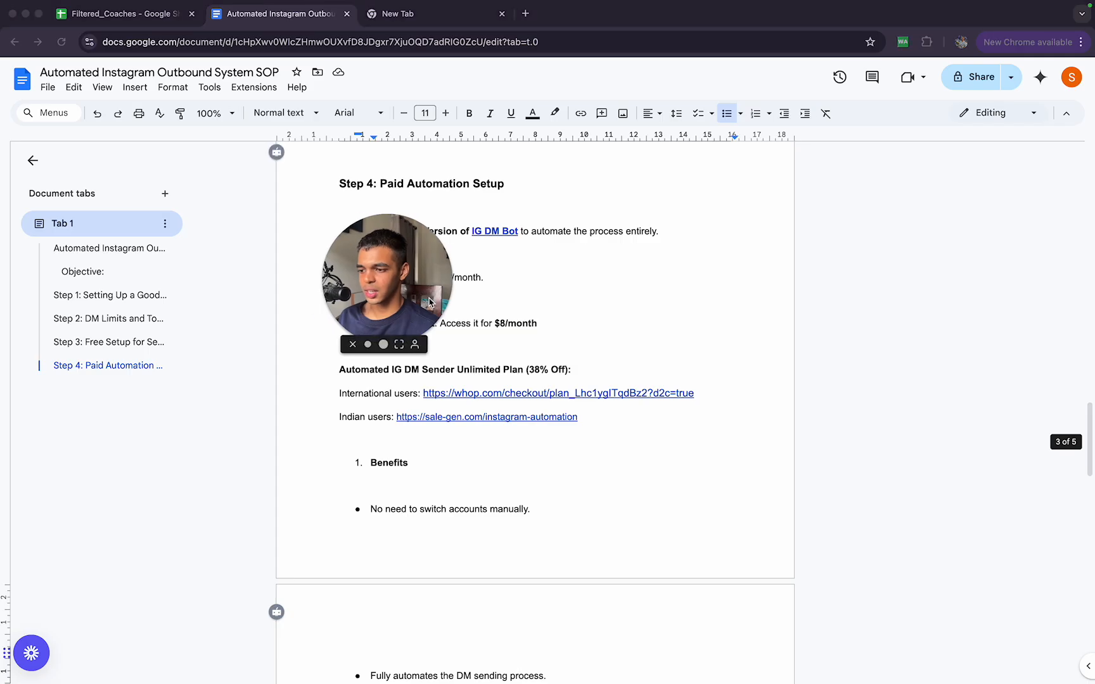
Step: Compare the Free and Pro plans and view the monthly pricing in the IGDMBot extension, then close it
left_click_drag(430, 303, 995, 364)
scroll(684, 303, "up", 1)
left_click(508, 285)
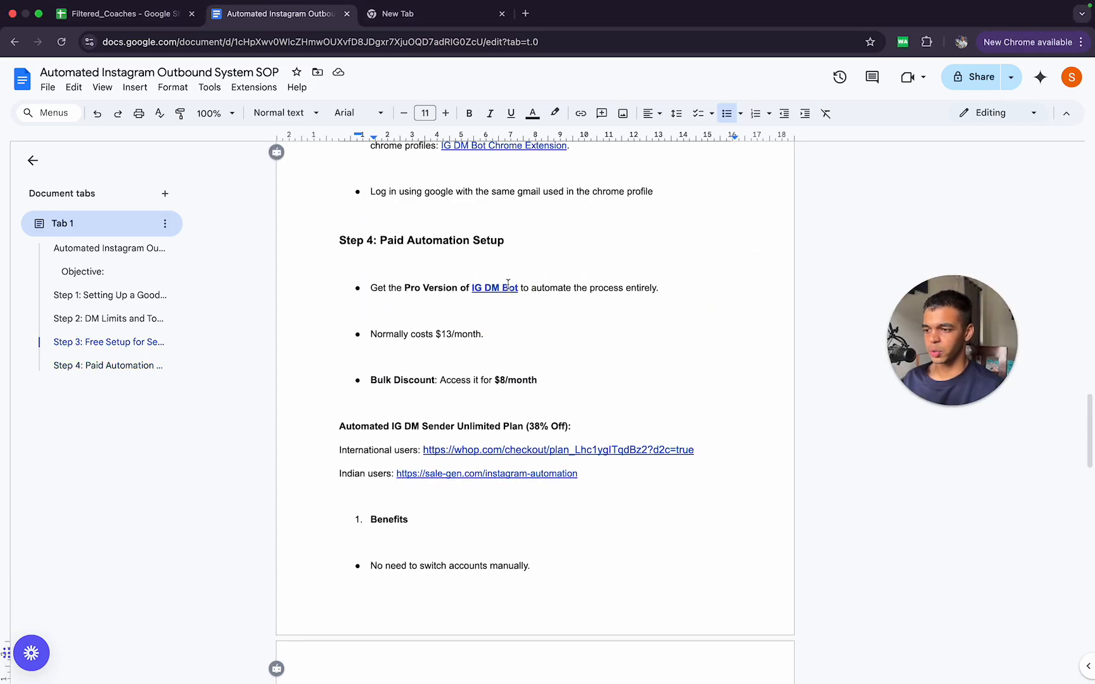
left_click(926, 42)
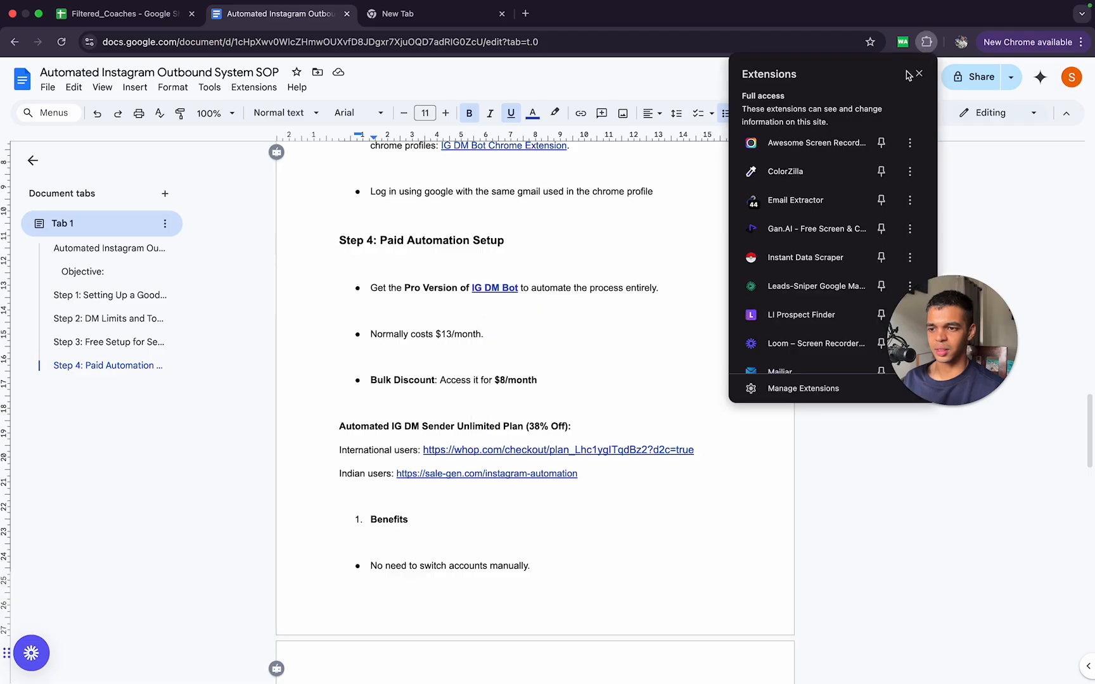
scroll(806, 278, "down", 5)
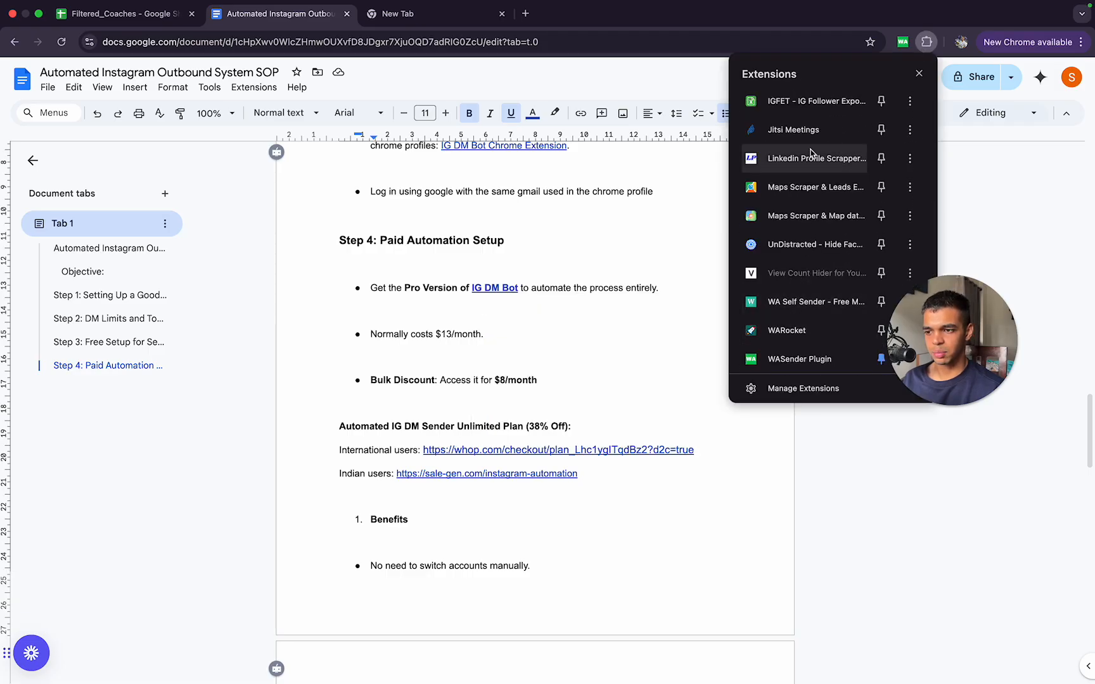
scroll(810, 153, "up", 4)
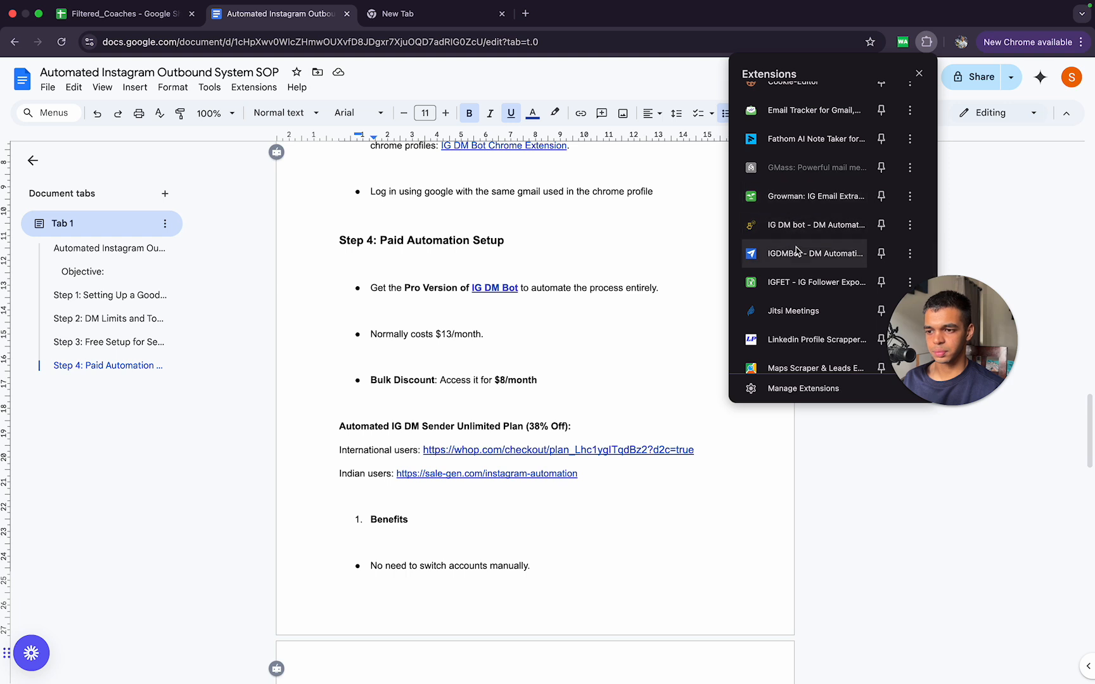
left_click(797, 252)
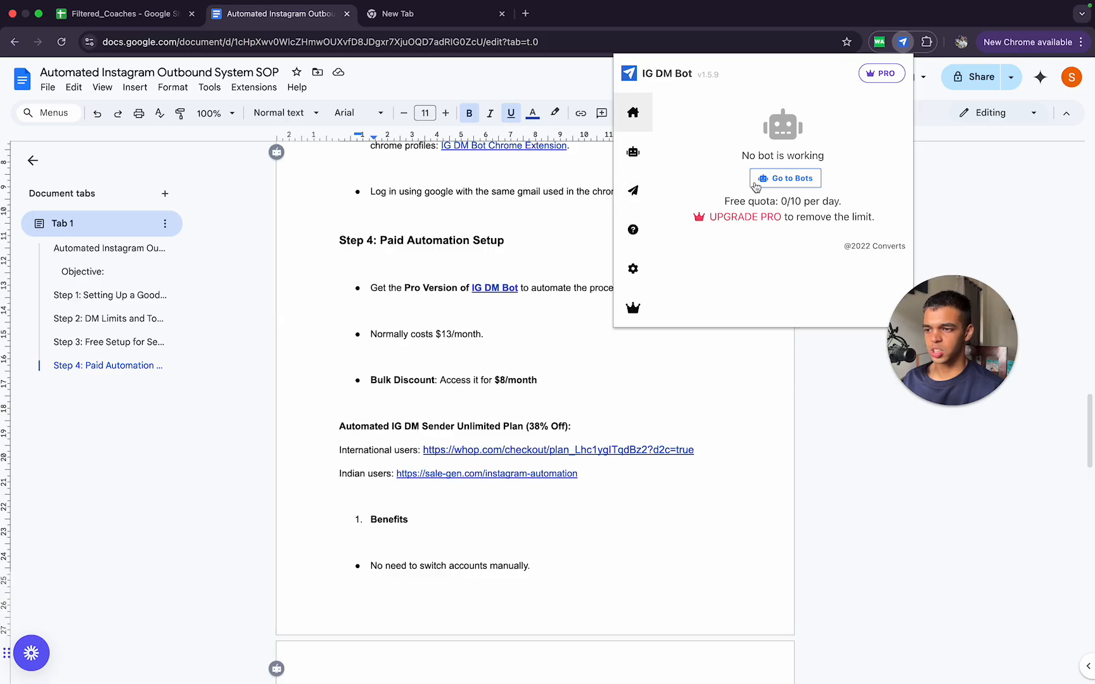
left_click(741, 223)
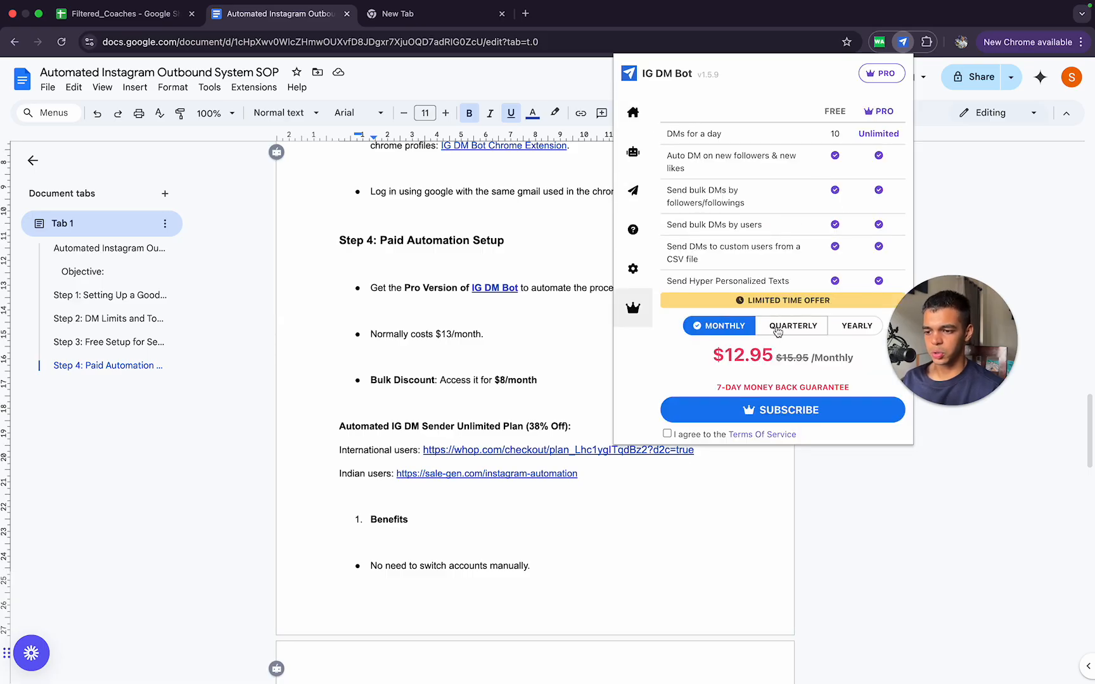
left_click(688, 529)
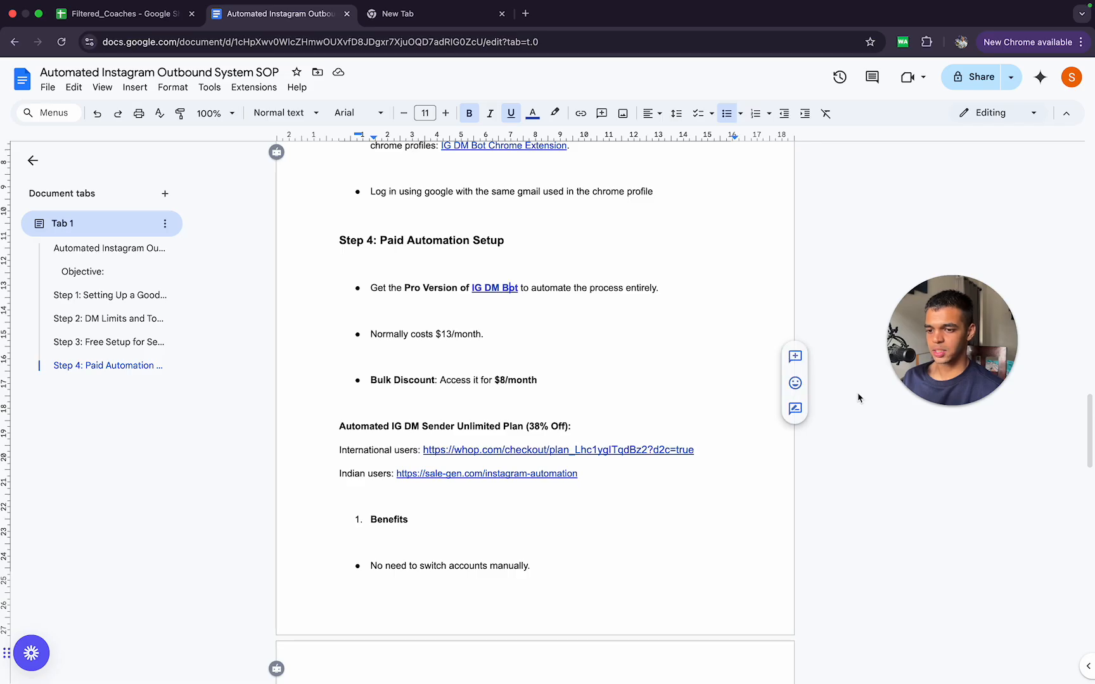
Step: Review the unlimited plan links under Step 4 and continue to Step 5: Sending dms in the SOP document
left_click(566, 452)
double_click(381, 502)
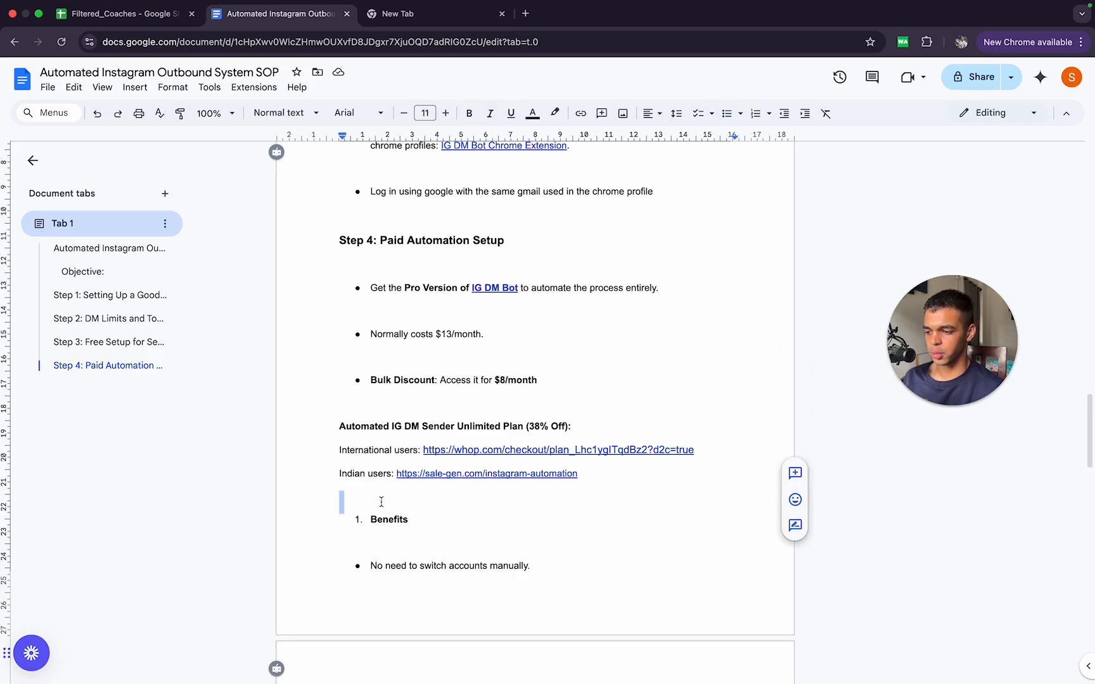
scroll(381, 502, "down", 16)
scroll(381, 502, "up", 6)
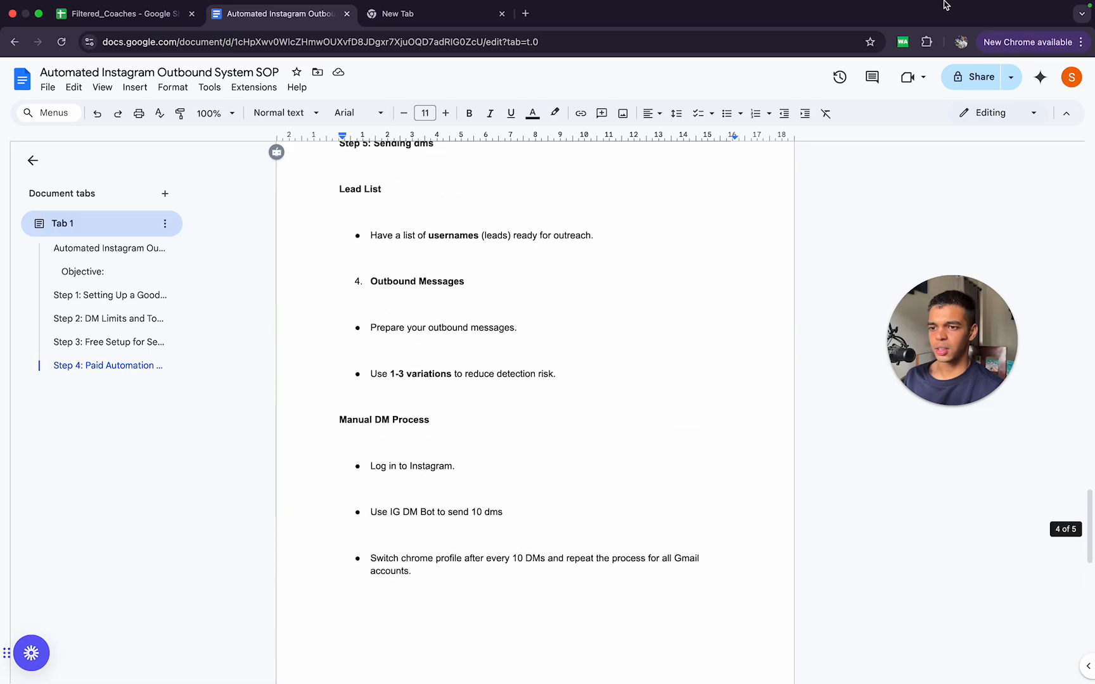
Step: Open the IGDMBot extension in the Prospecting profile and view its list of DM bots
left_click(926, 41)
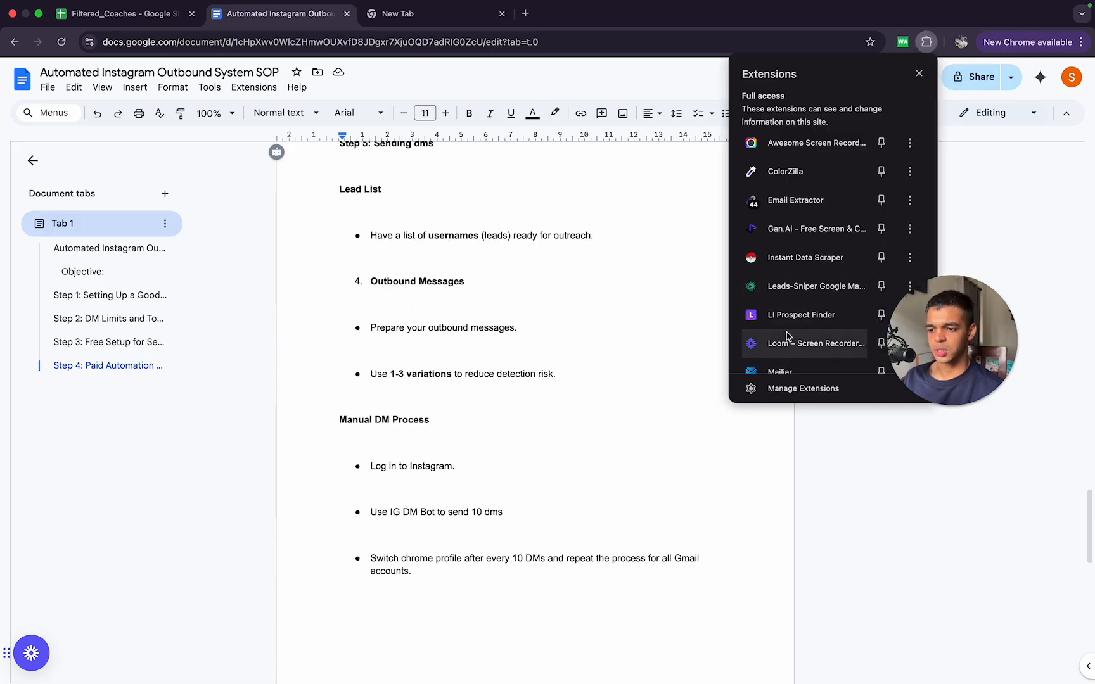
scroll(787, 336, "down", 5)
scroll(788, 336, "down", 5)
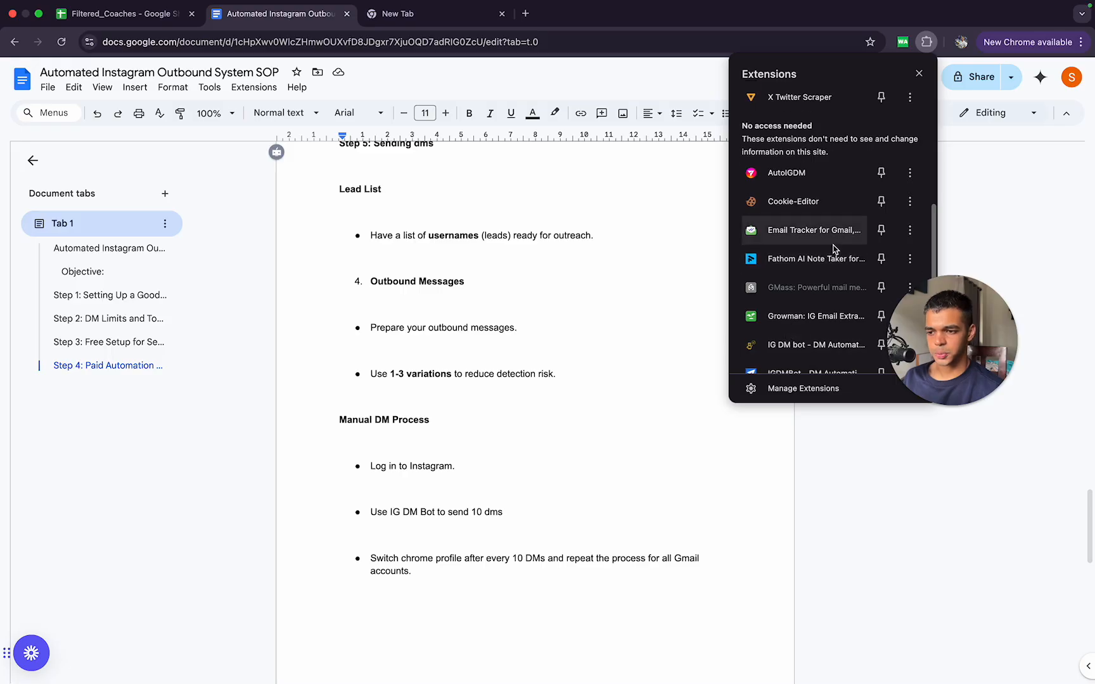
left_click(821, 322)
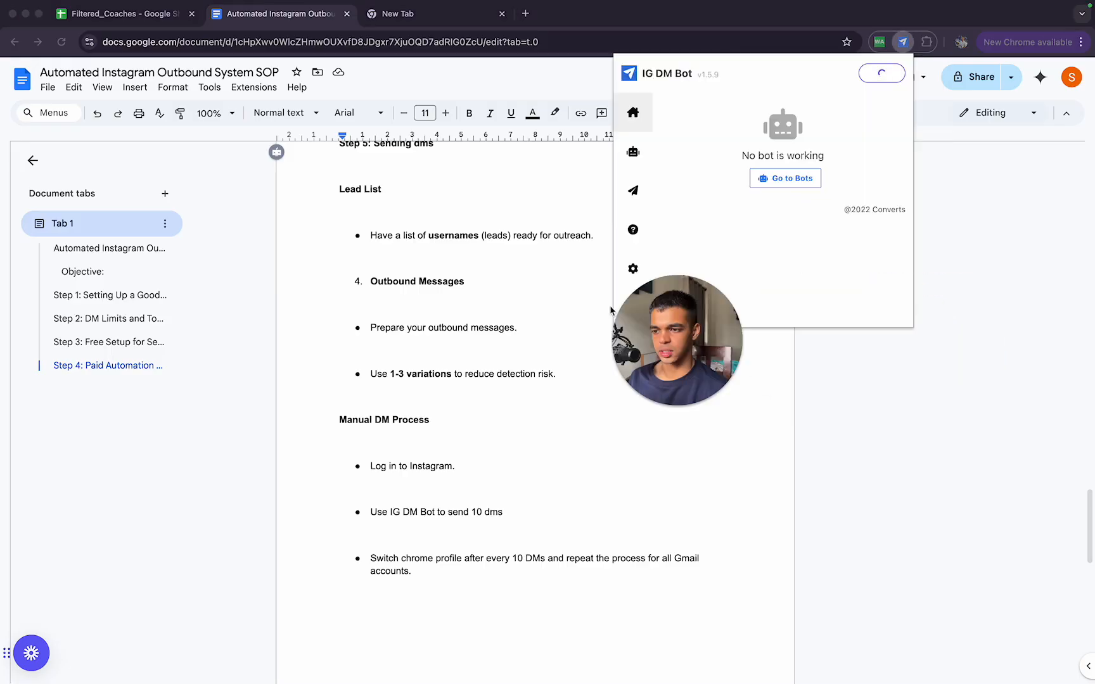
left_click(634, 159)
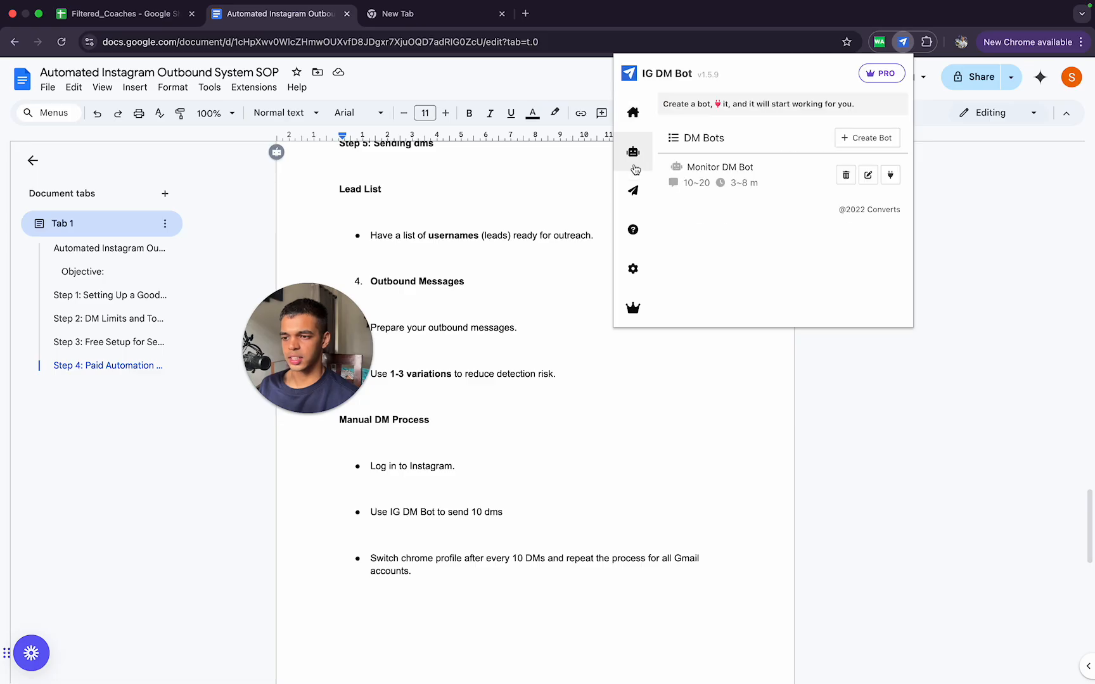
Step: Close the SOP document tab, check the open desktop spaces, and return to the Chrome window
left_click(346, 13)
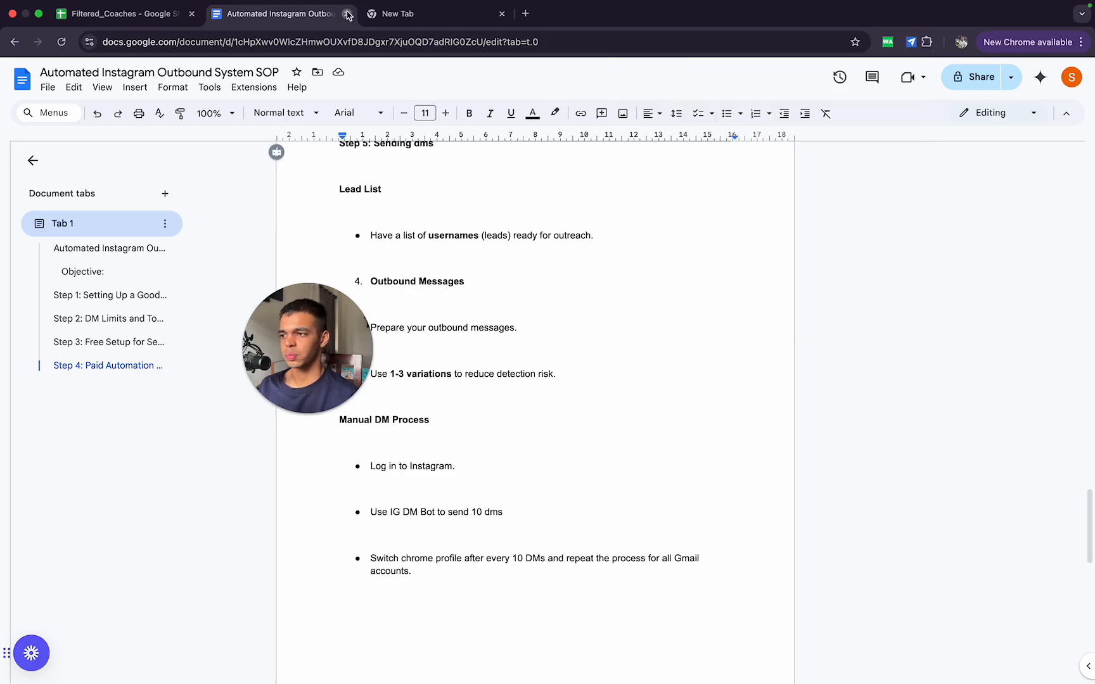
key("ctrl+Up")
left_click(644, 106)
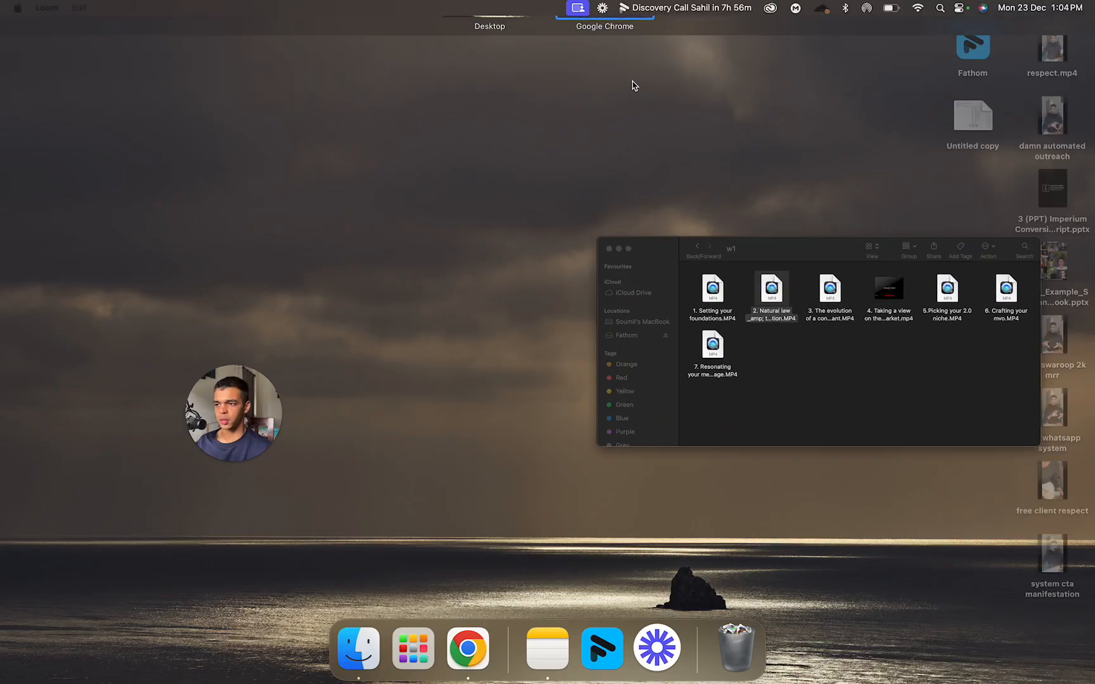
key("ctrl+Up")
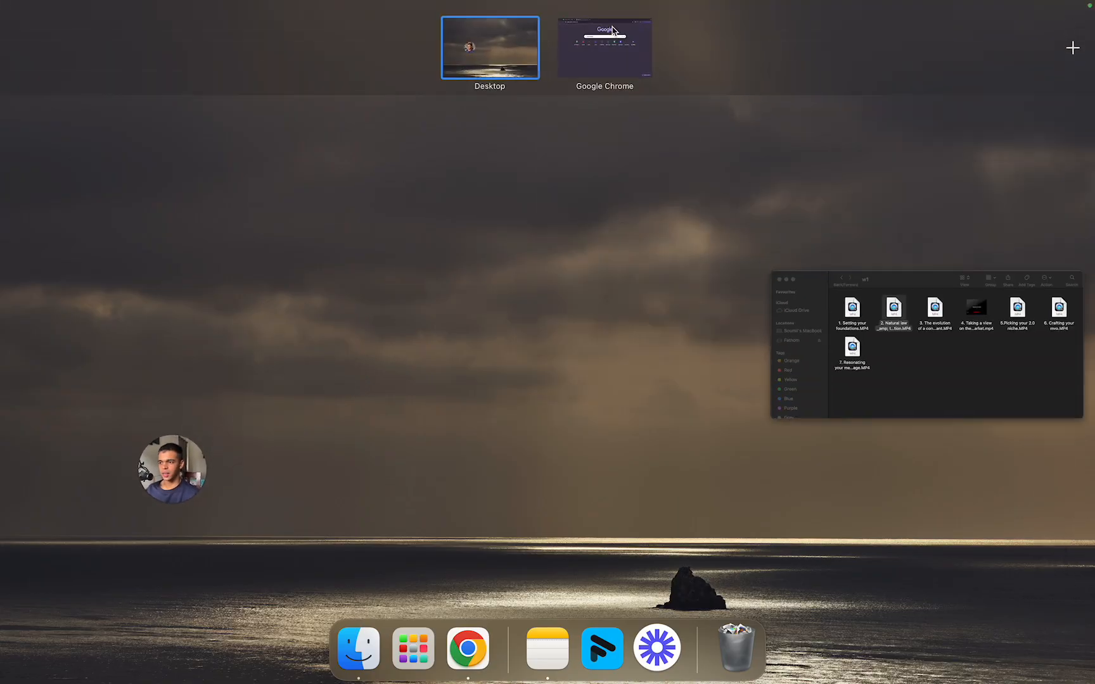
left_click(612, 44)
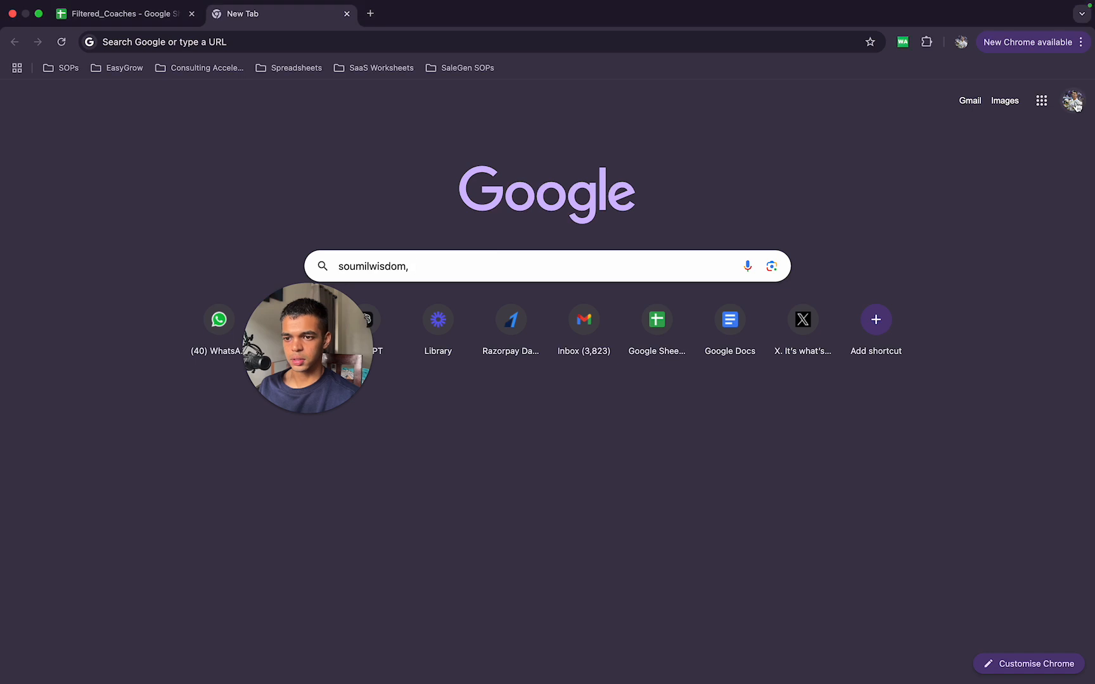
Step: Switch to the sender account's Chrome profile and show the DM bots in its IGDMBot extension
left_click(961, 42)
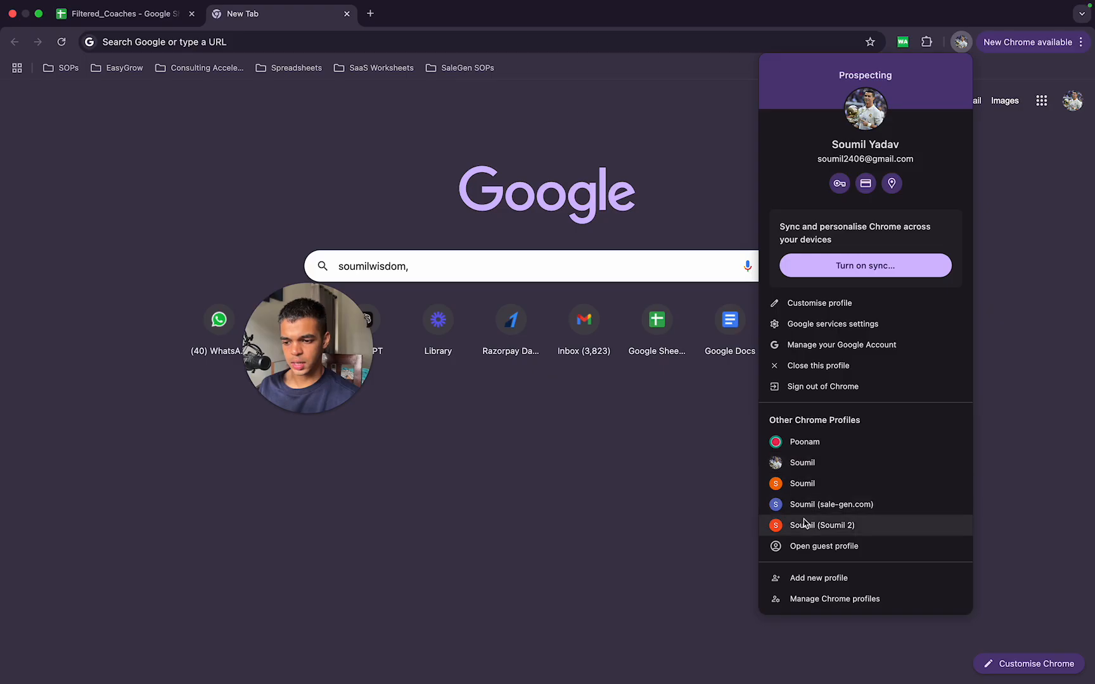
left_click(813, 463)
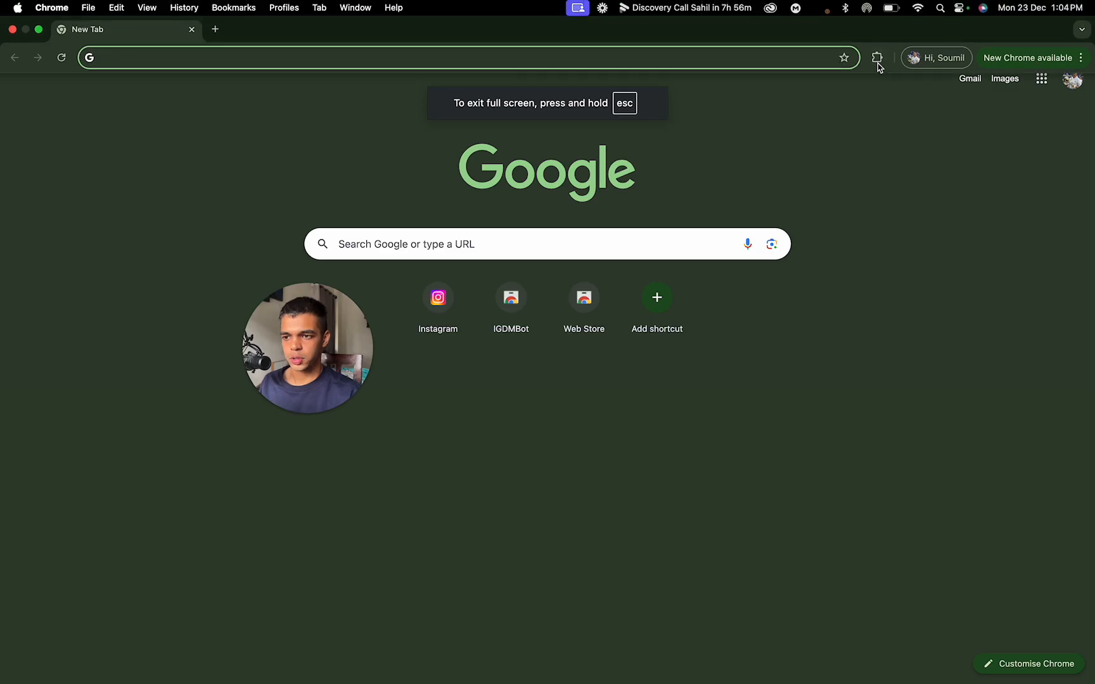
left_click(878, 57)
left_click(791, 143)
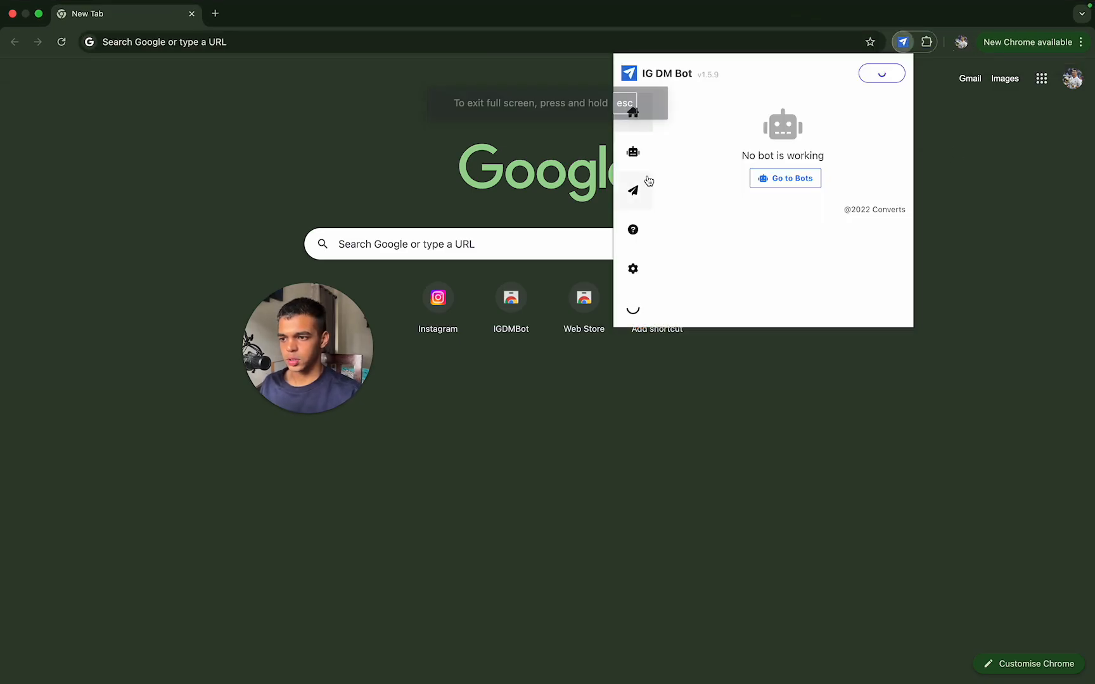
left_click(644, 145)
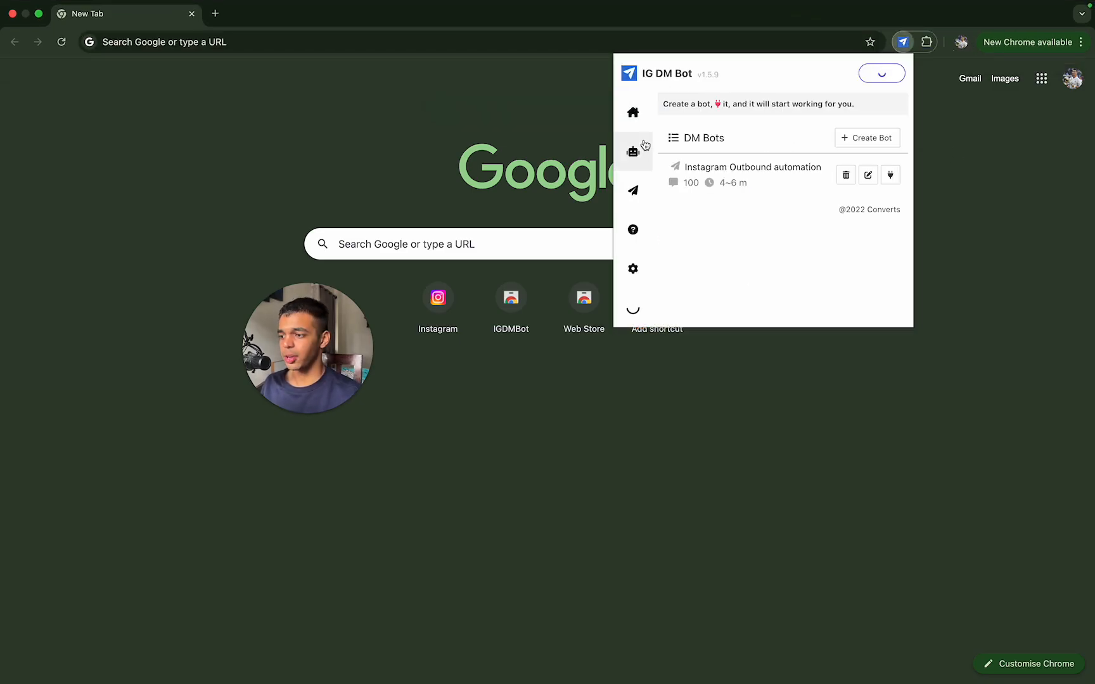
Step: Review the Instagram Outbound automation bot's username list, DM list, delay and pause settings, then close the extension
left_click(868, 175)
left_click(769, 372)
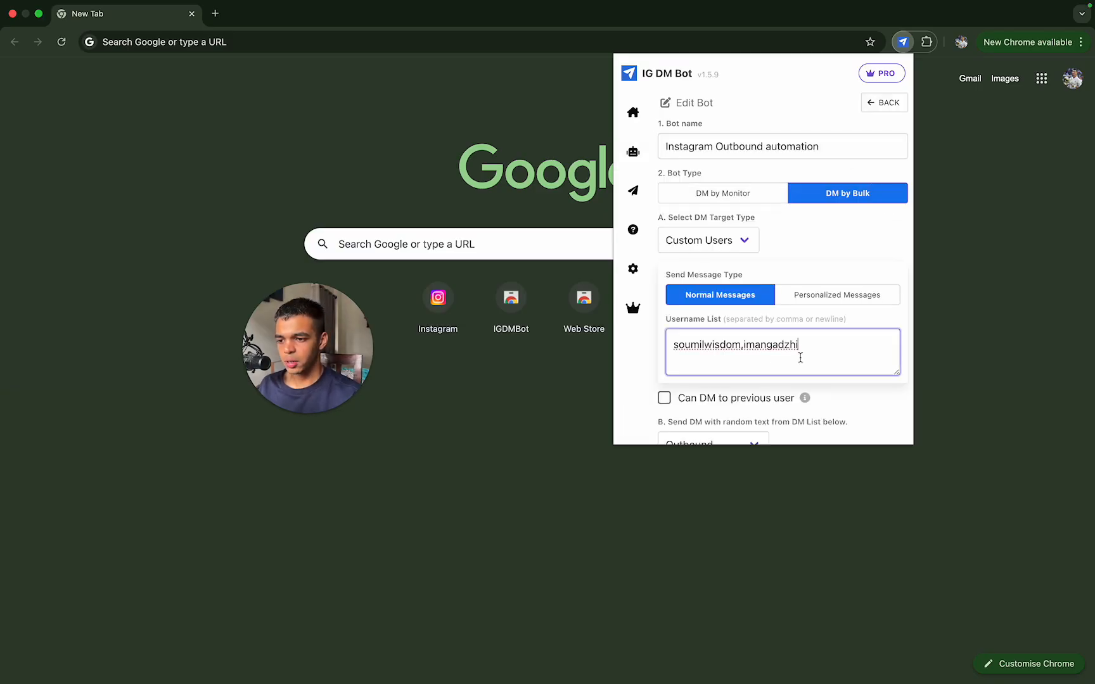
scroll(767, 381, "down", 5)
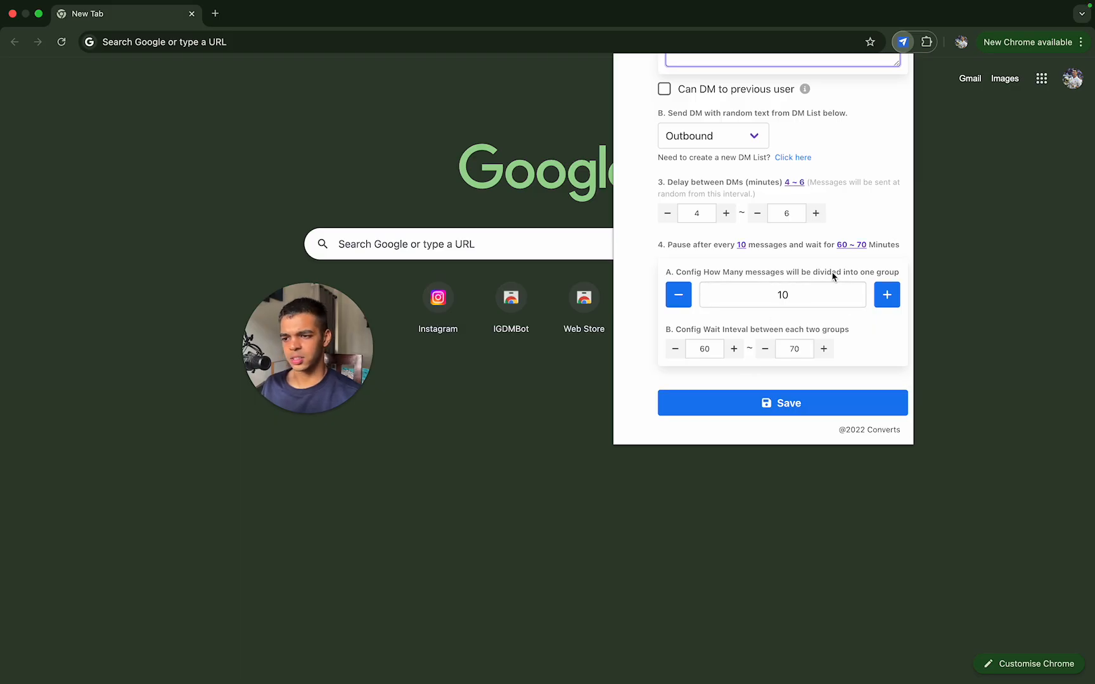
scroll(830, 275, "up", 5)
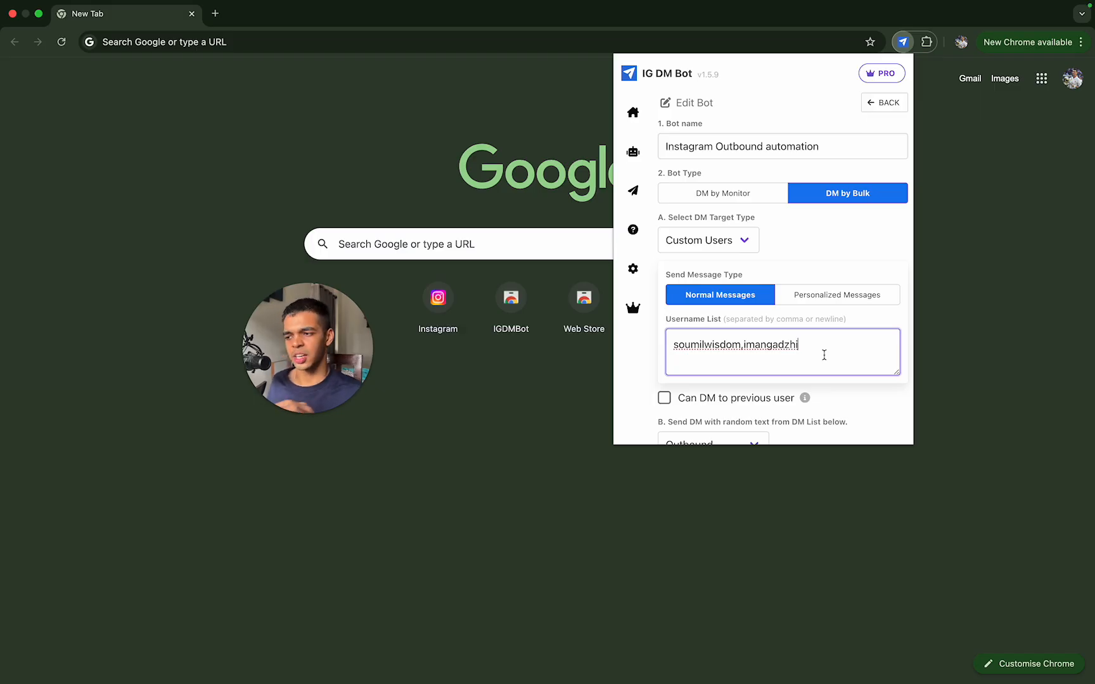
left_click(389, 133)
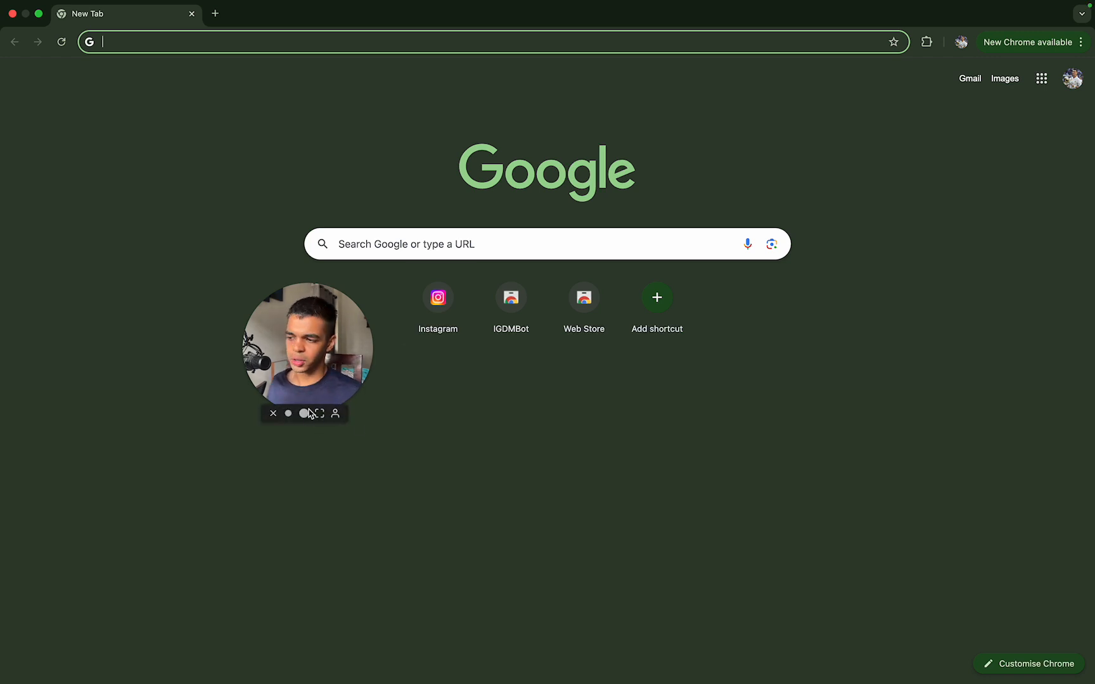
left_click(310, 414)
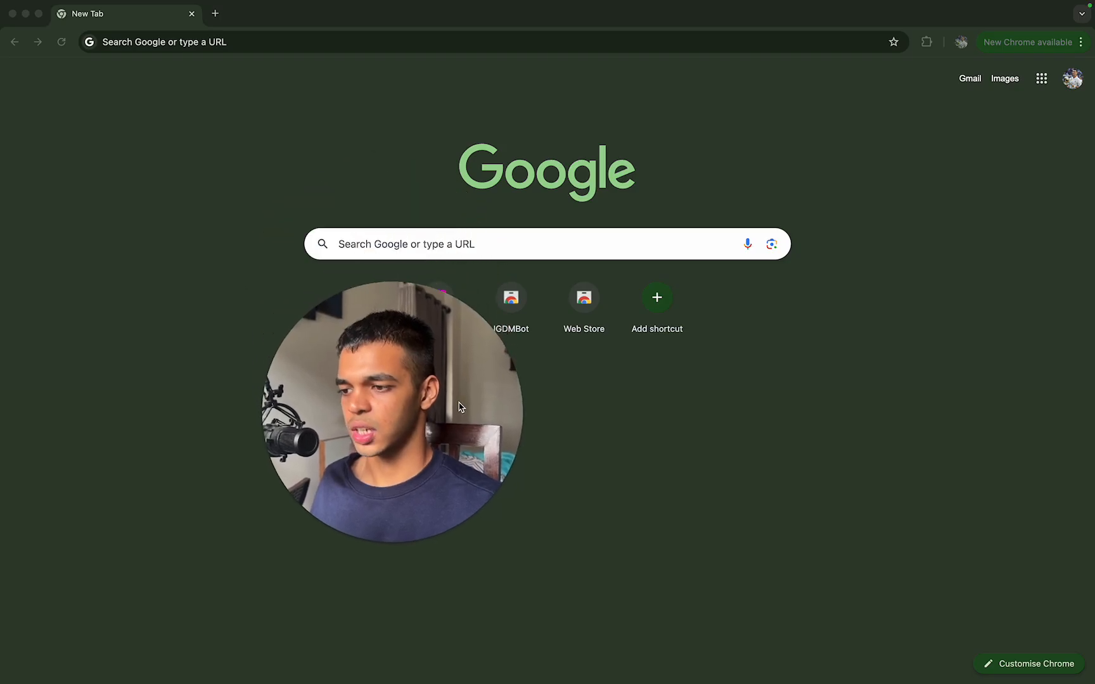
left_click_drag(458, 403, 455, 489)
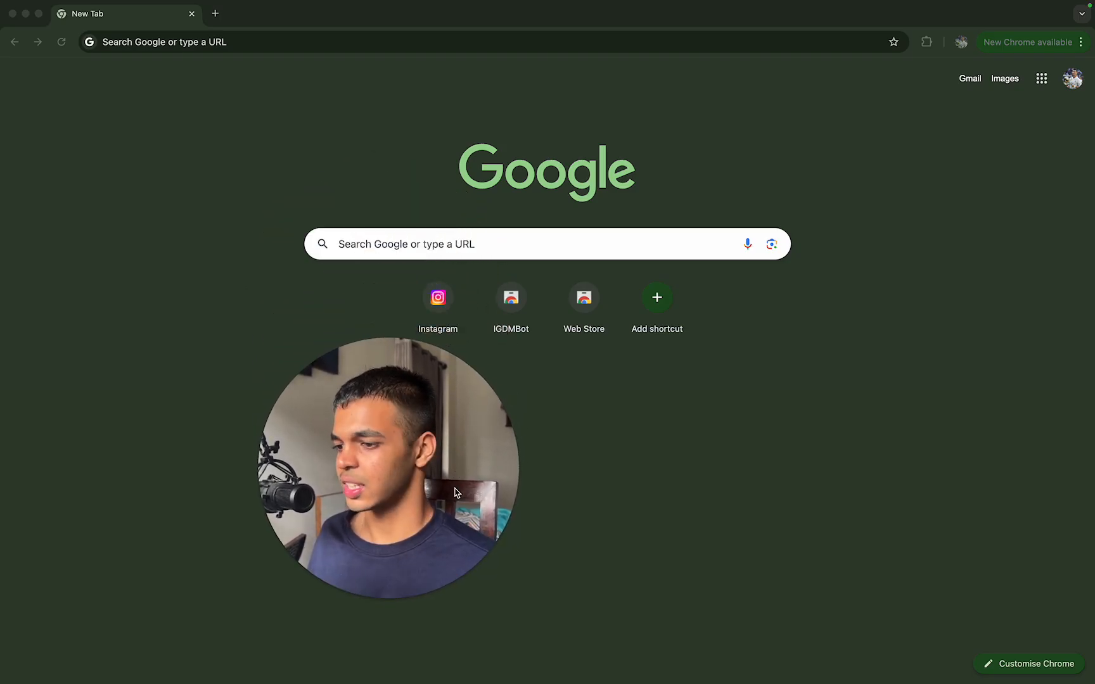
Step: Reopen the Instagram Outbound automation bot for editing and switch its message type to Personalized Messages
left_click(927, 43)
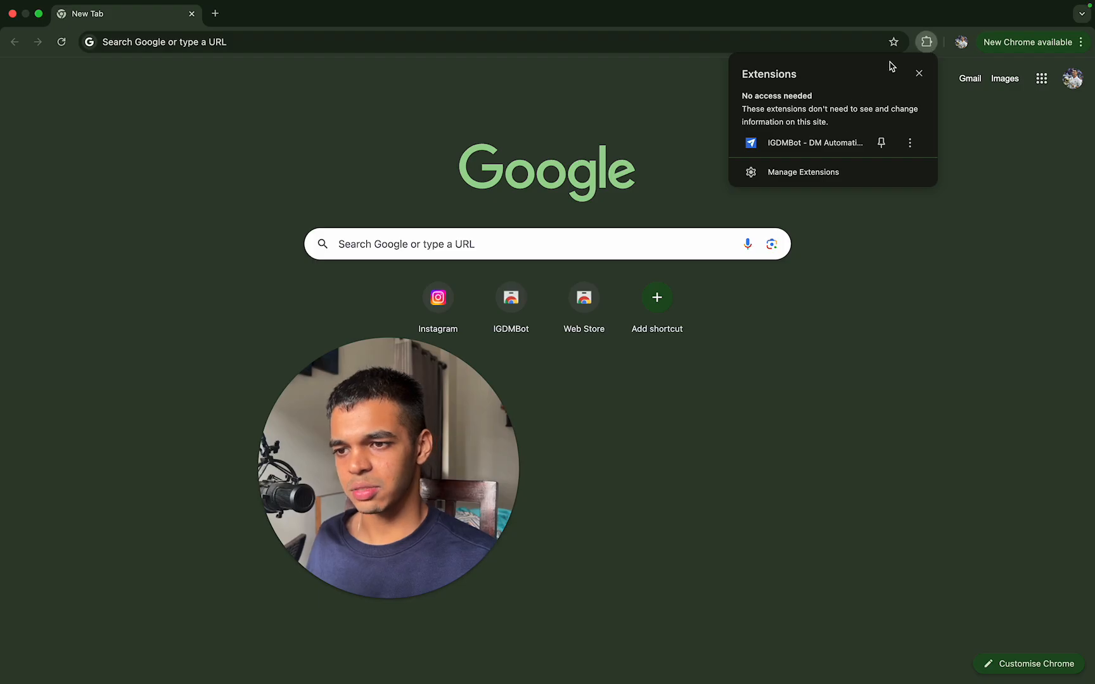
left_click(839, 141)
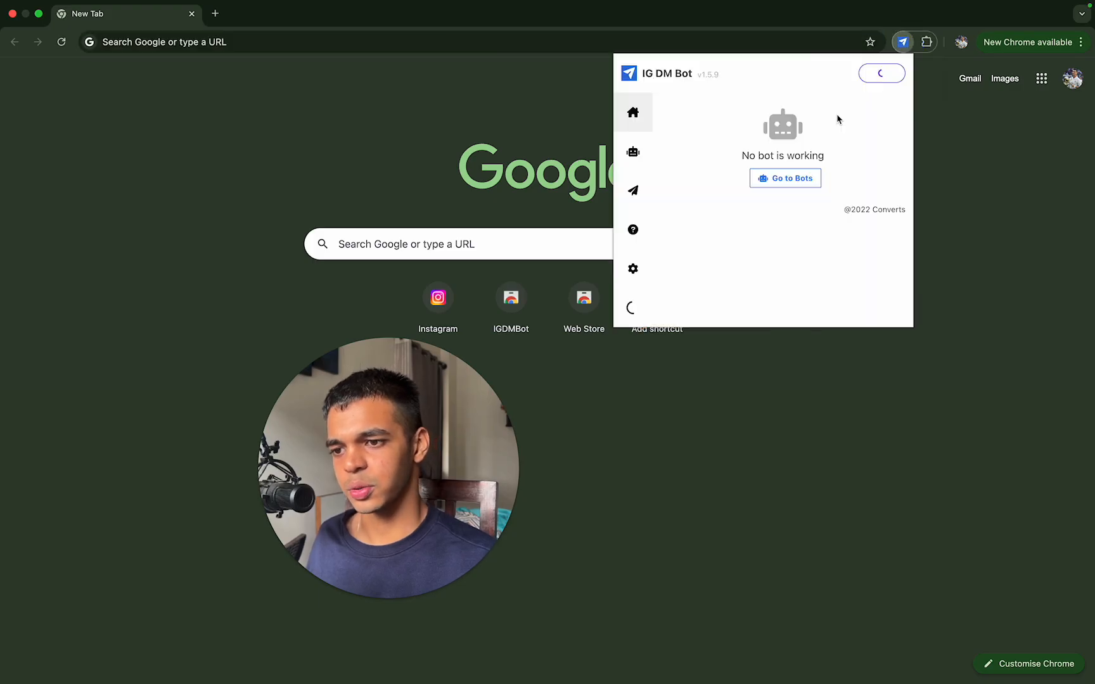
left_click(633, 162)
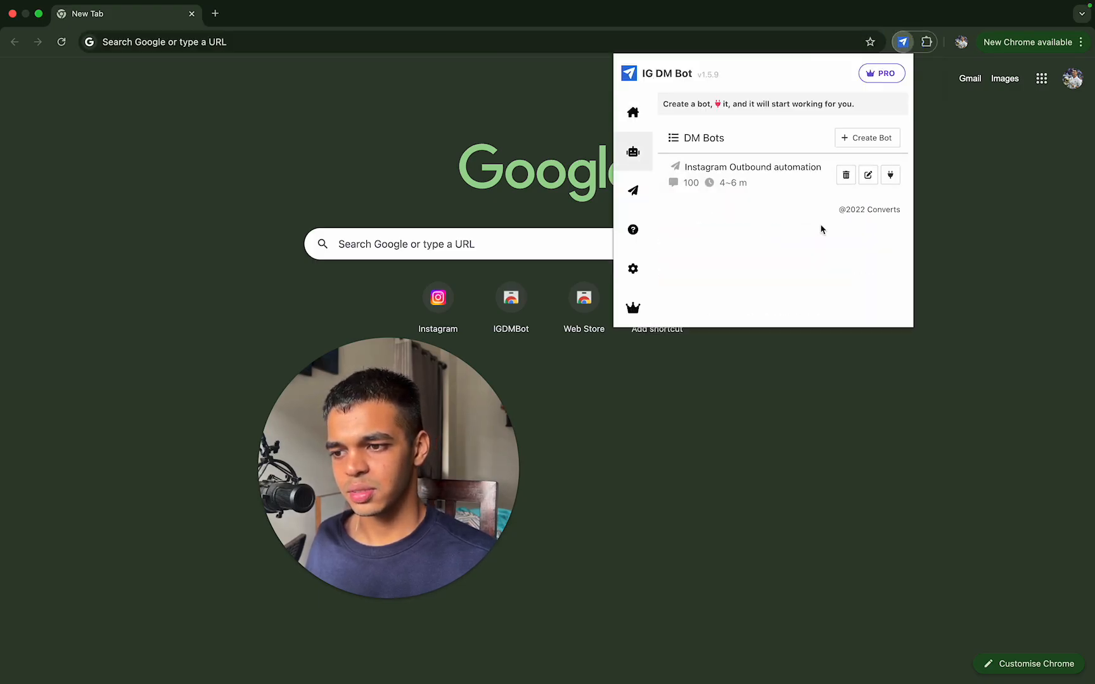
left_click(871, 180)
left_click(841, 303)
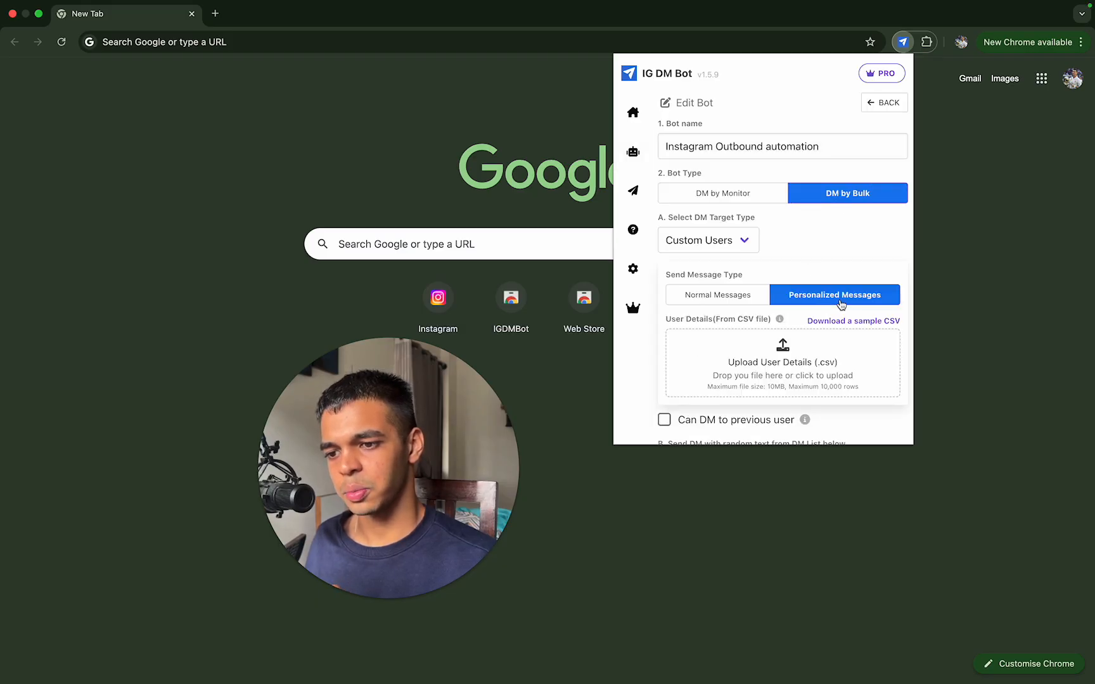
Step: Select the first Filtered_Coaches CSV in Downloads for the user details upload, then cancel the file selection
scroll(841, 304, "down", 1)
left_click(783, 320)
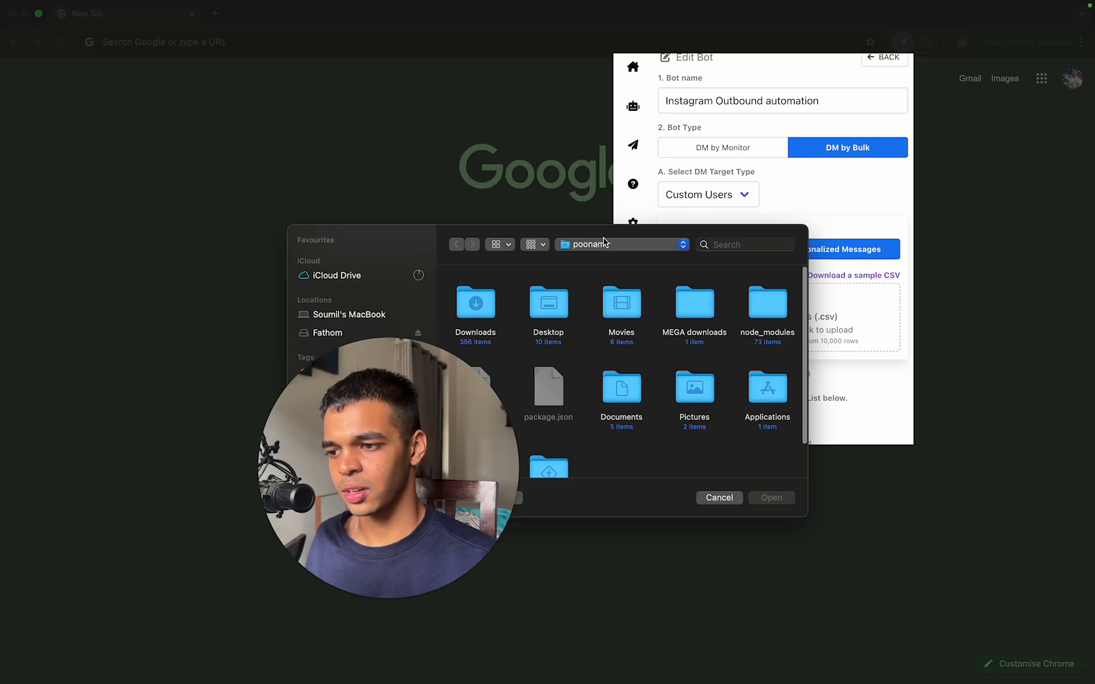
double_click(480, 304)
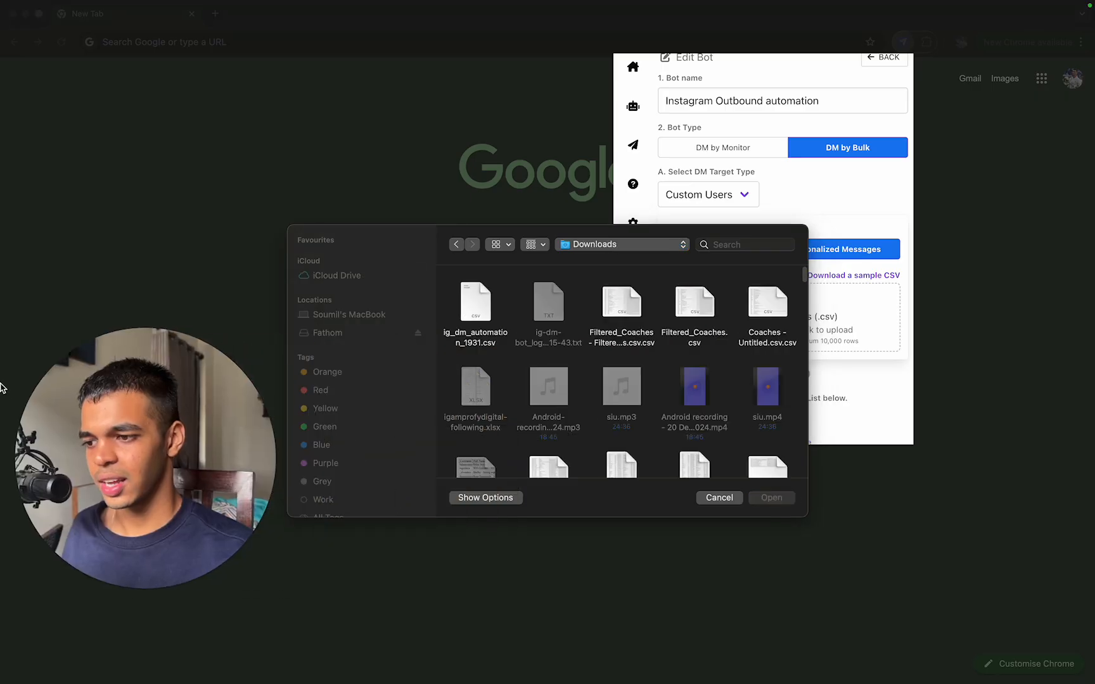
left_click(621, 304)
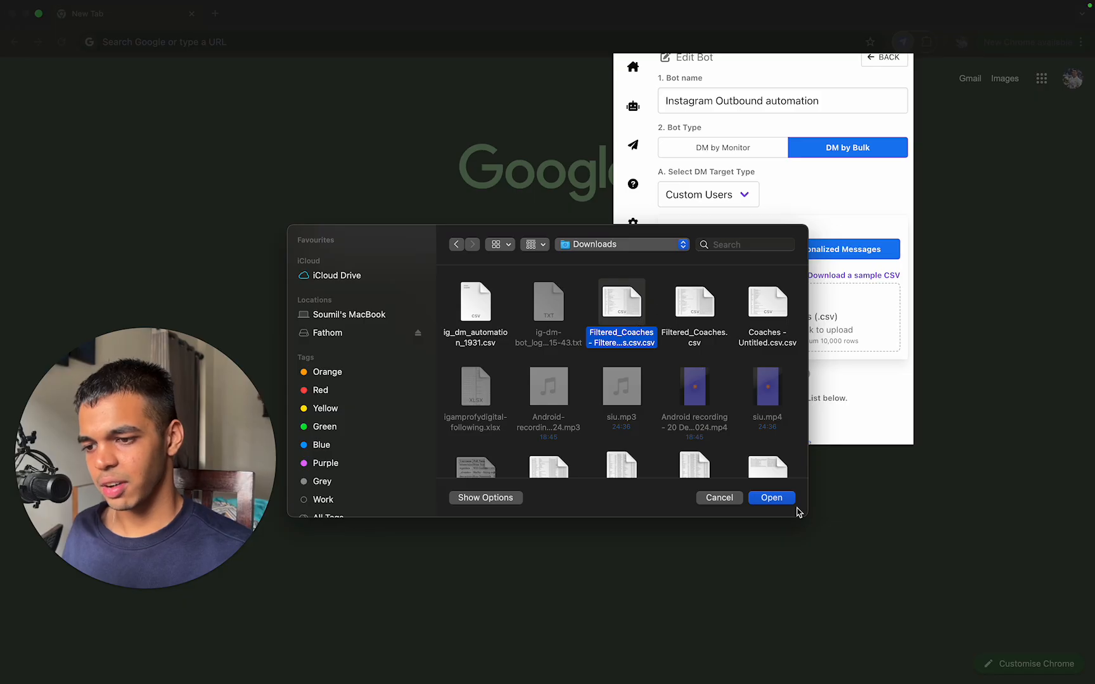
left_click(711, 498)
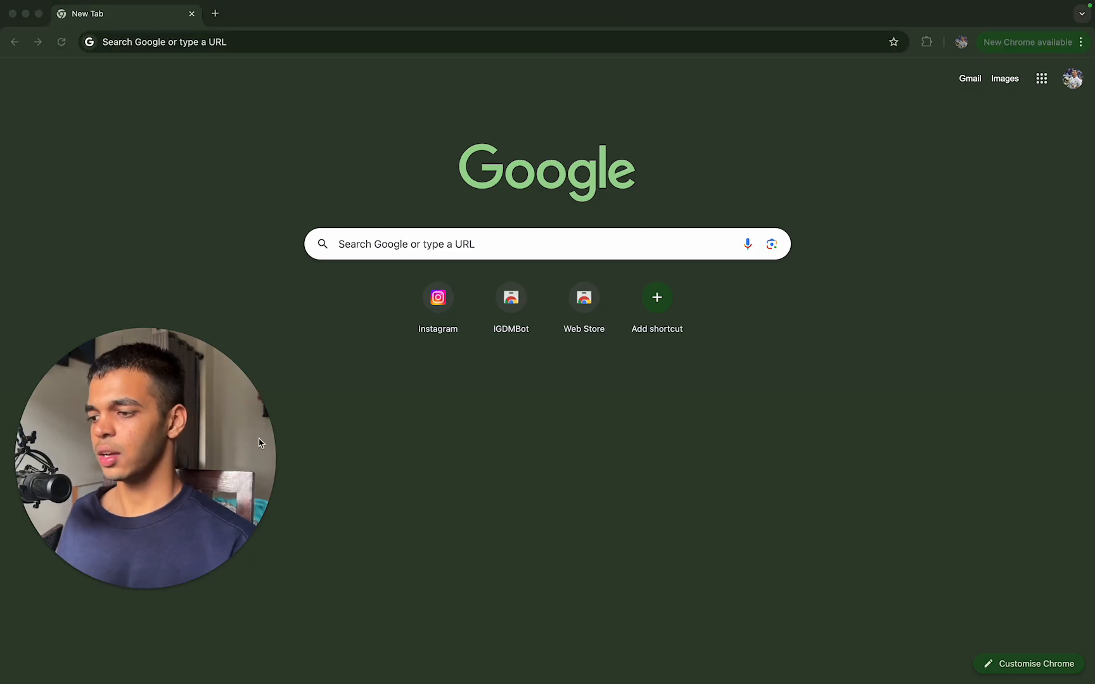
Step: Switch back to the main Chrome profile window and close the Filtered_Coaches spreadsheet, keeping the new tab
left_click(267, 159)
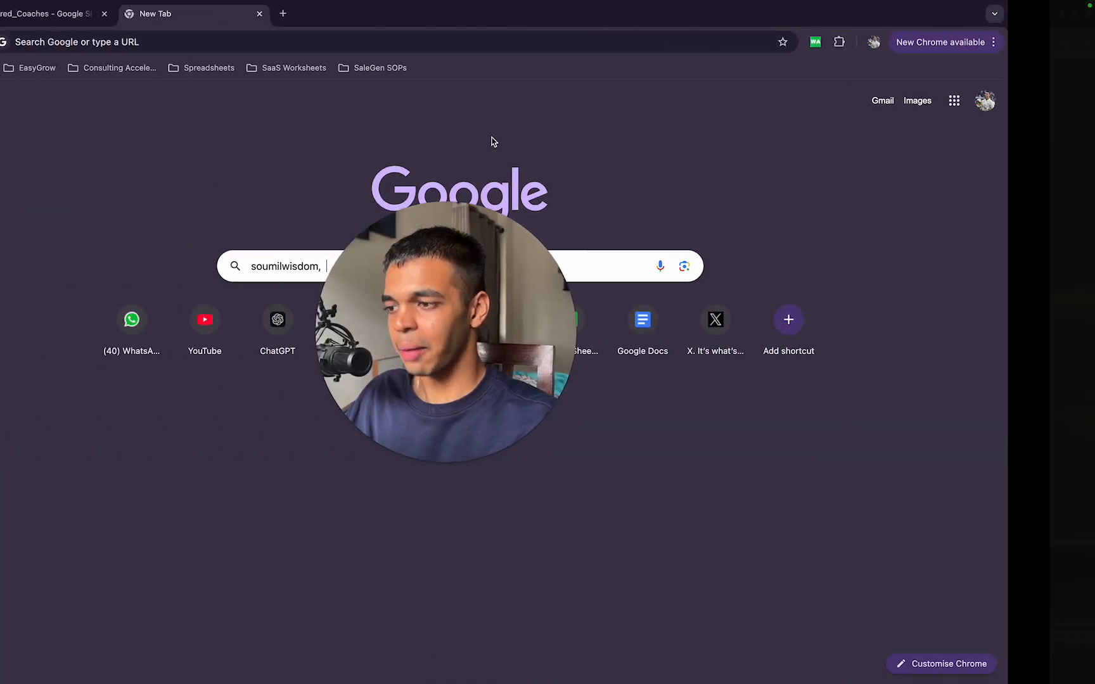
left_click(135, 12)
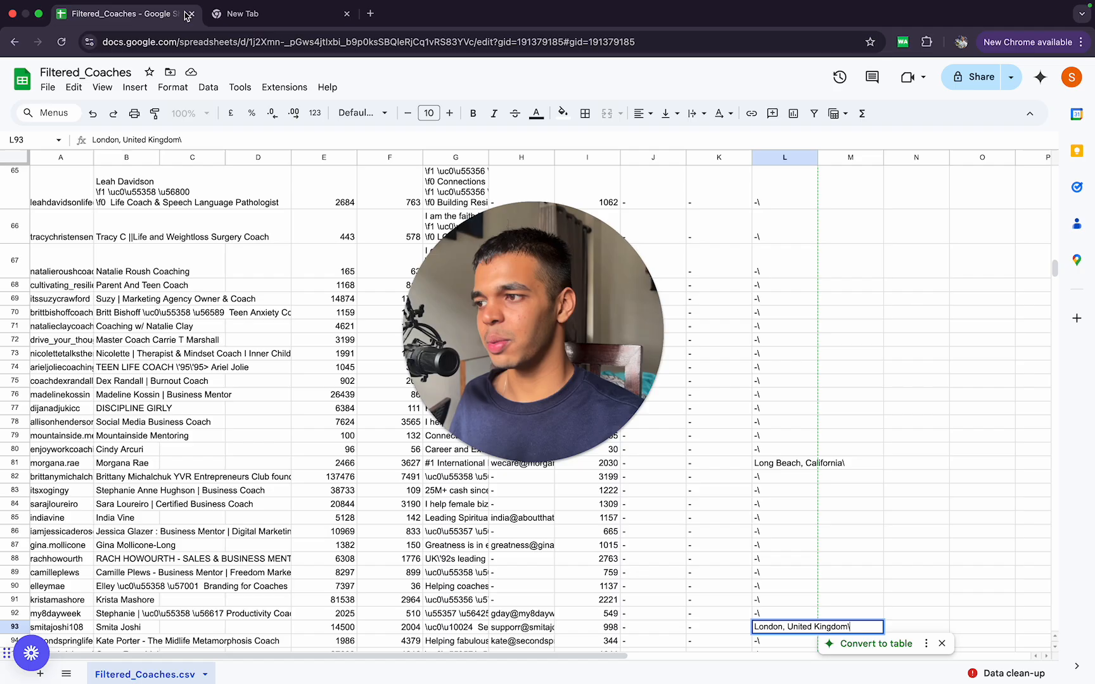
left_click(266, 13)
left_click(192, 13)
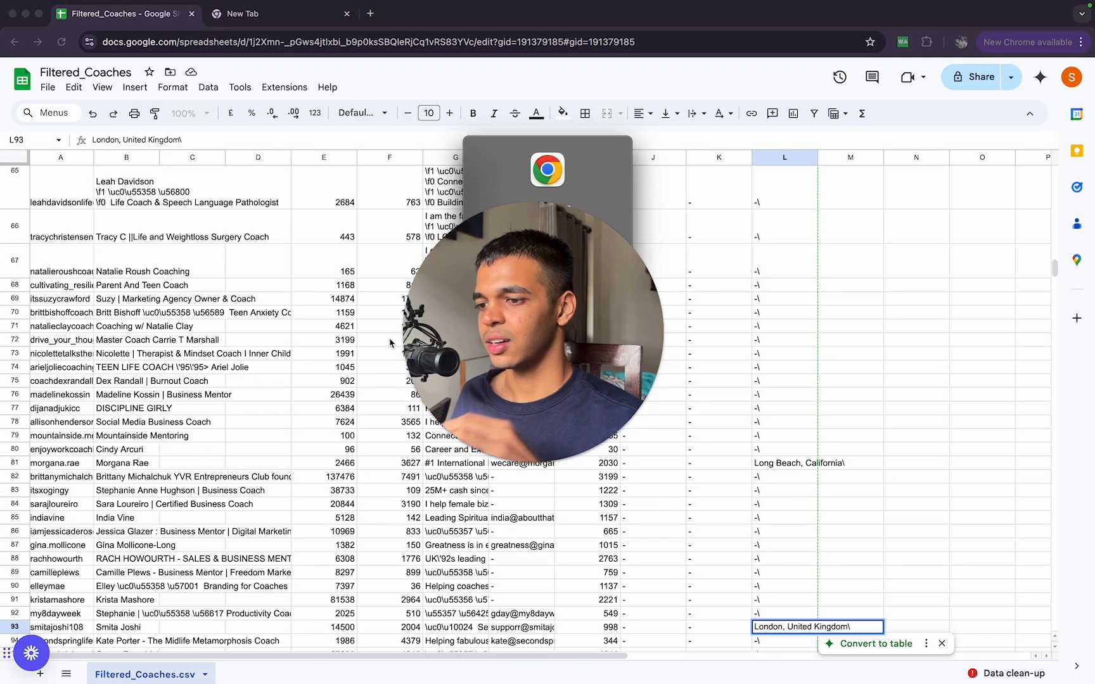
left_click(561, 257)
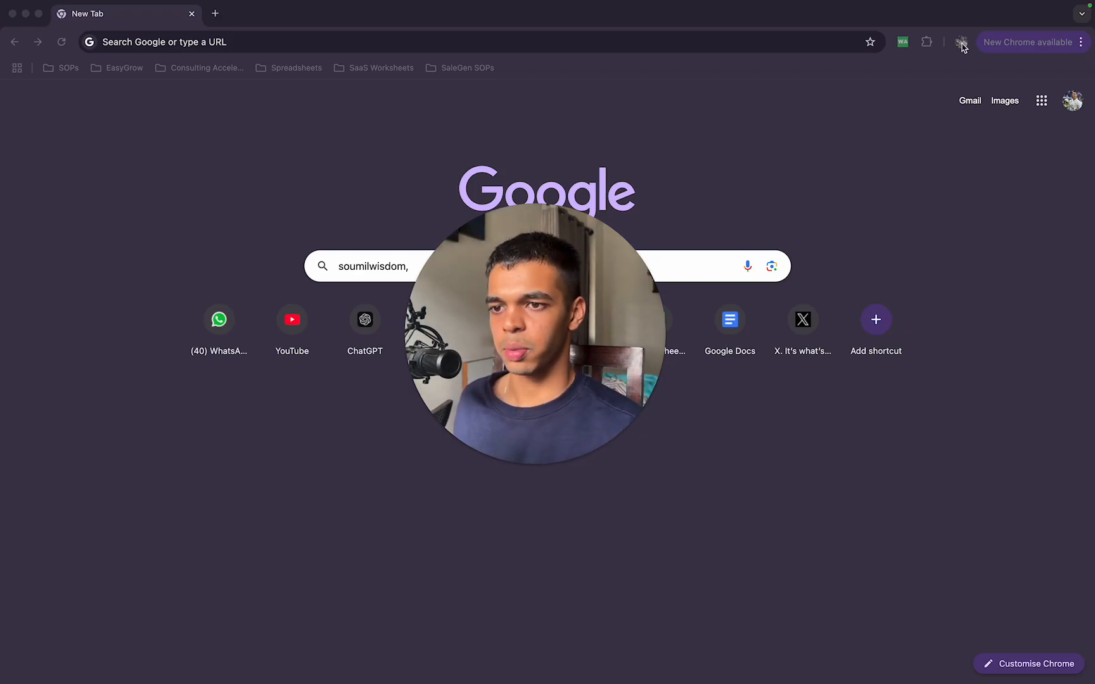
Step: View the extensions installed in the main Chrome profile, then close the list
left_click(926, 42)
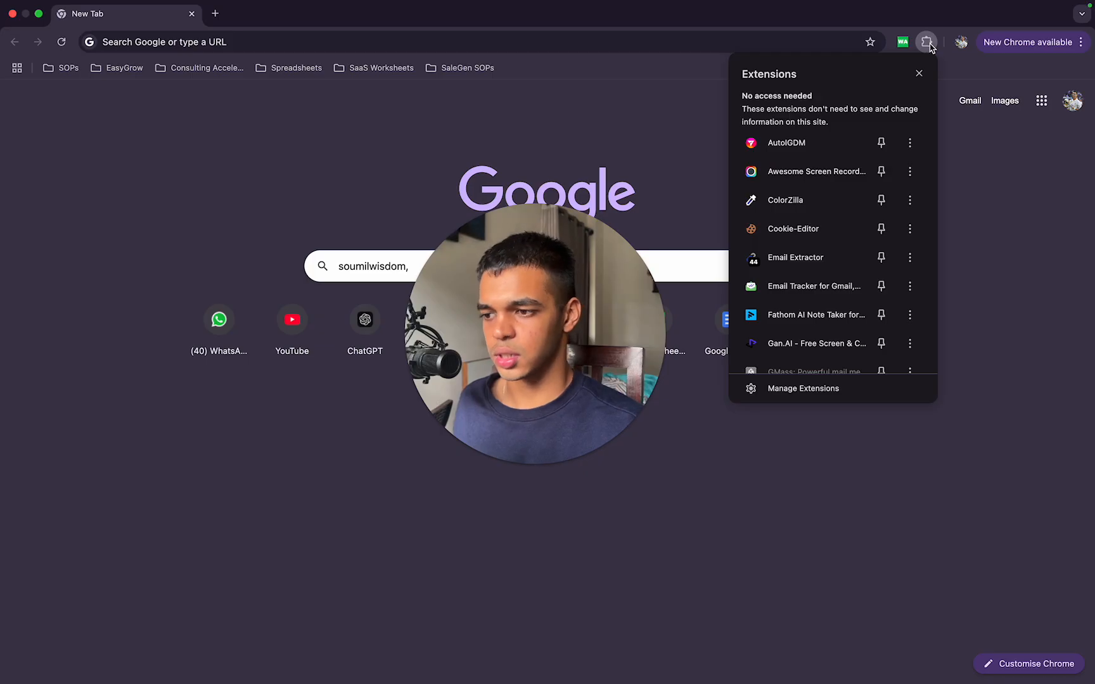
left_click(927, 45)
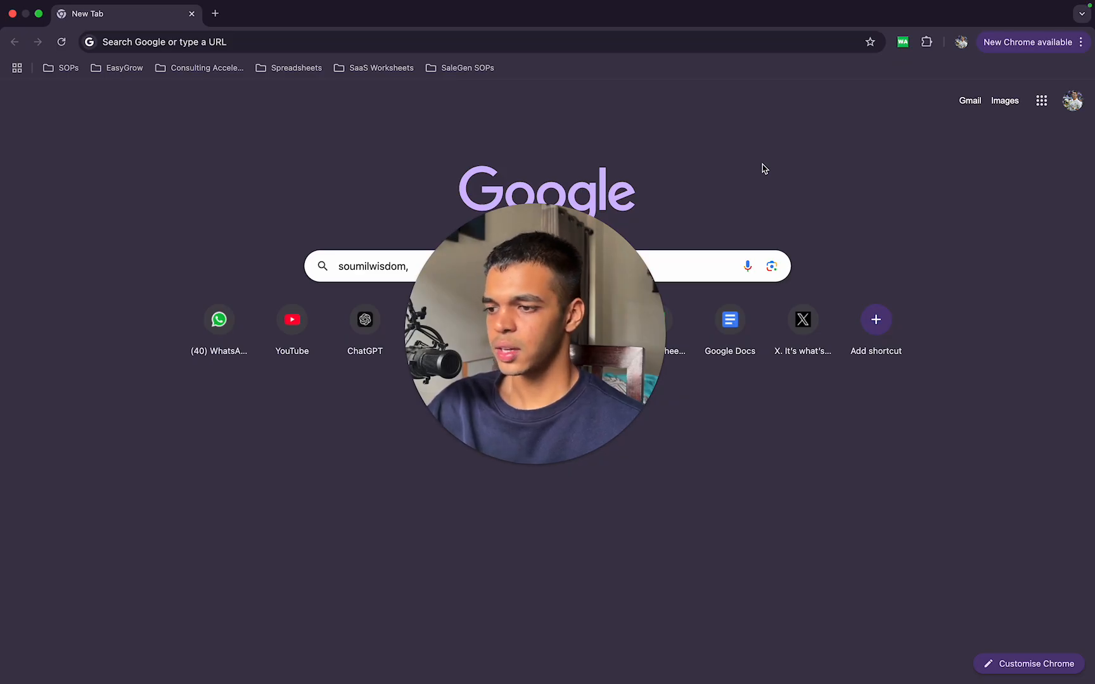
Step: Open the Automated Profits Alchemy group's home page on community.sale-gen.com
left_click(602, 41)
type("auto")
key("Return")
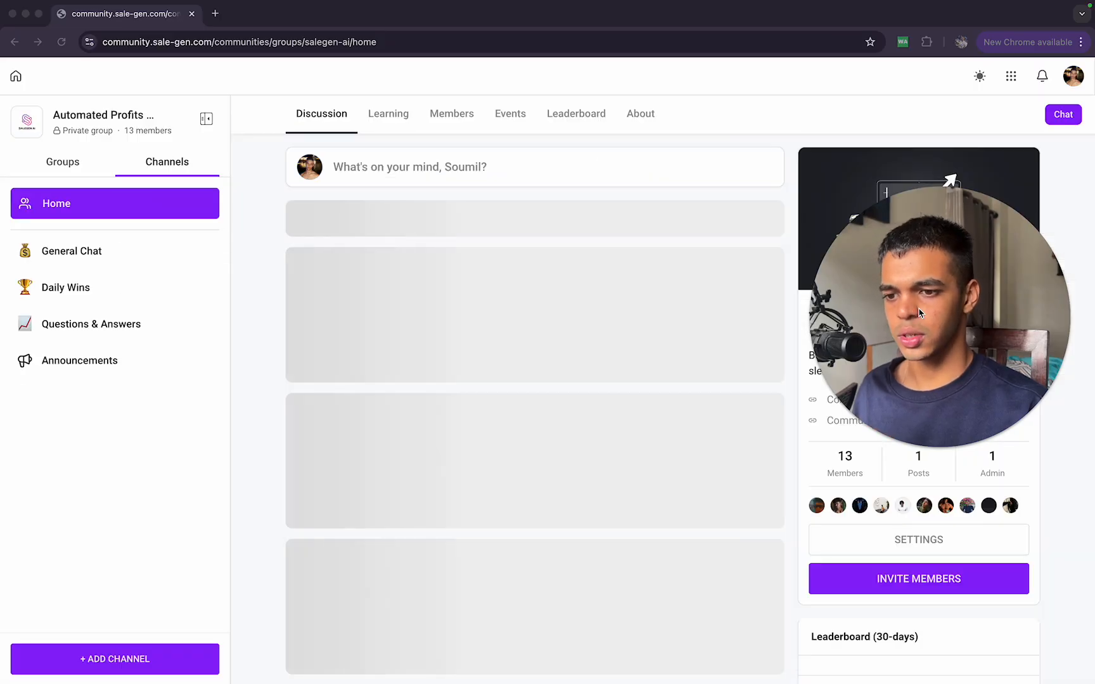
left_click_drag(922, 346, 485, 333)
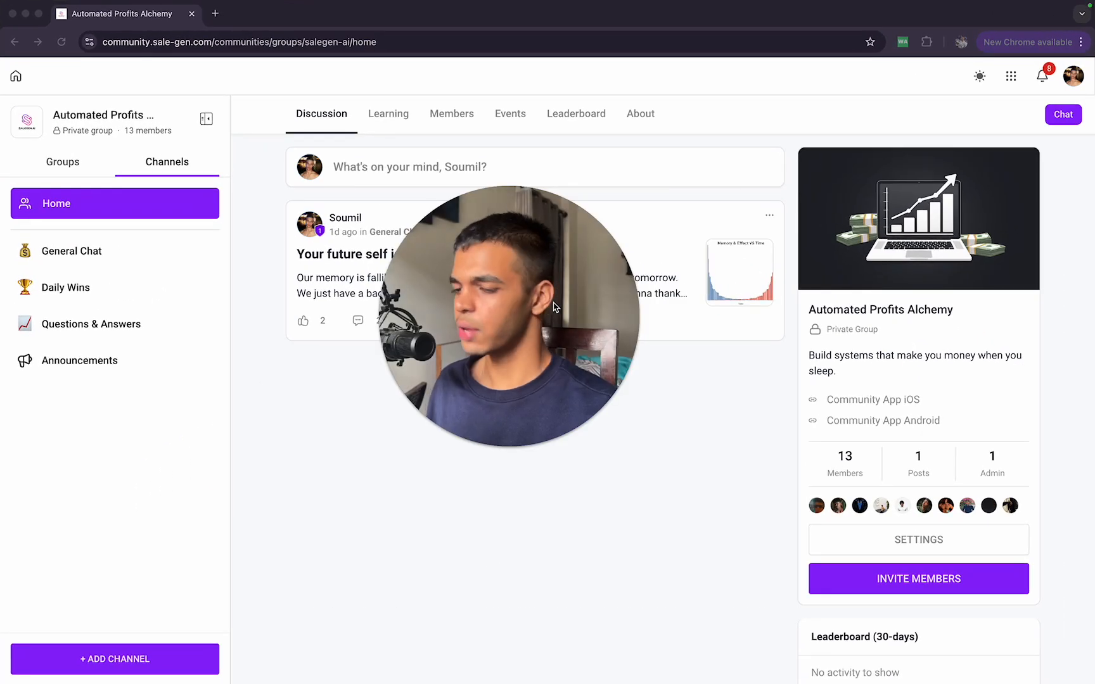
left_click_drag(553, 306, 569, 339)
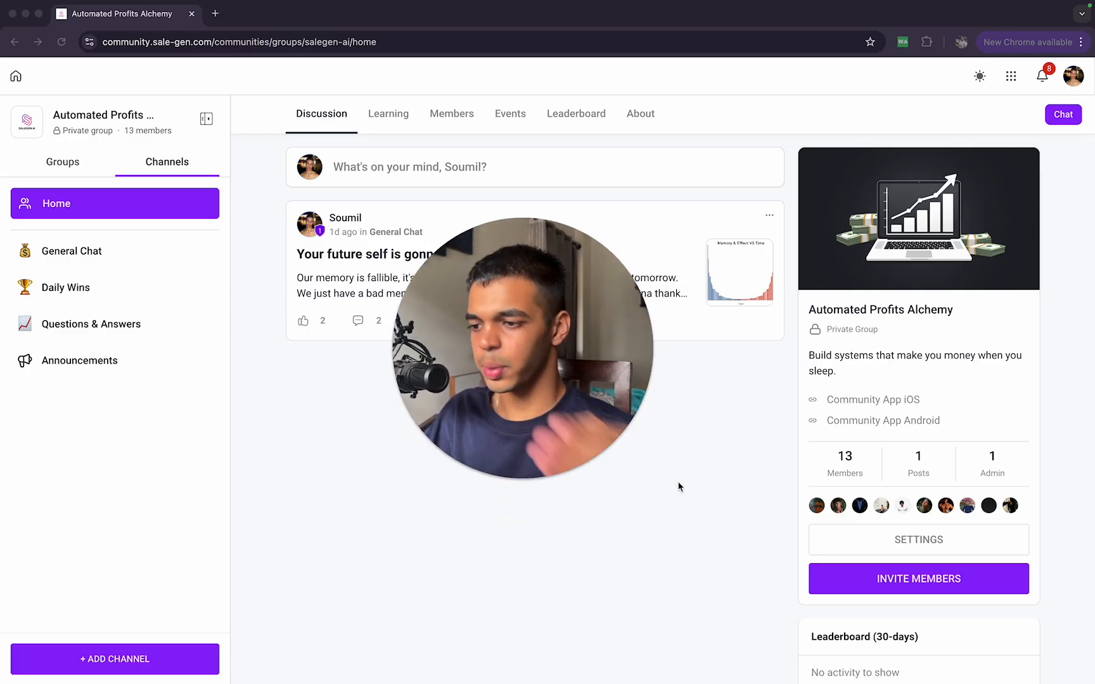